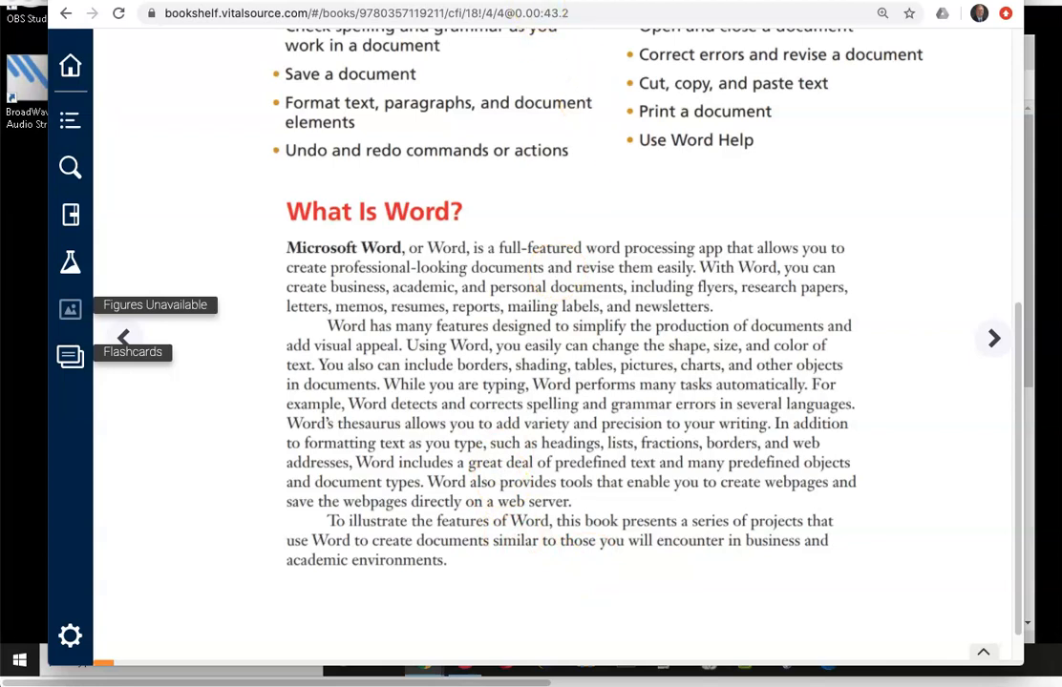
Move the e-book window out of the way, search Windows for "word" and launch Word 2016.
{"action": "left_click_drag", "start_coordinate": [583, 1], "coordinate": [1061, 101]}
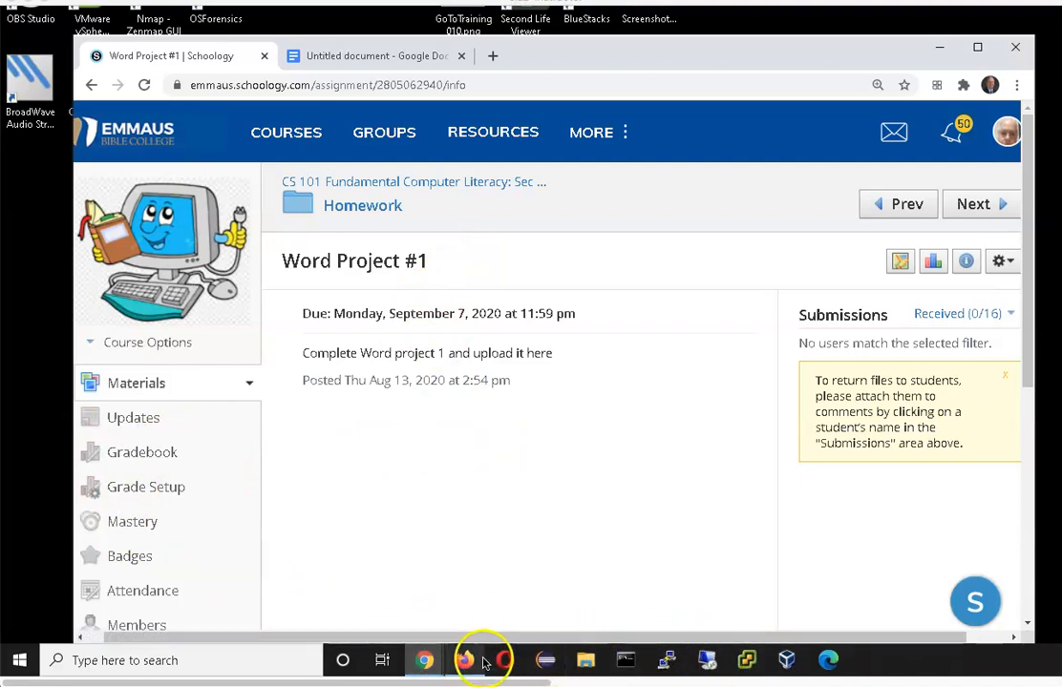
{"action": "left_click", "coordinate": [19, 660]}
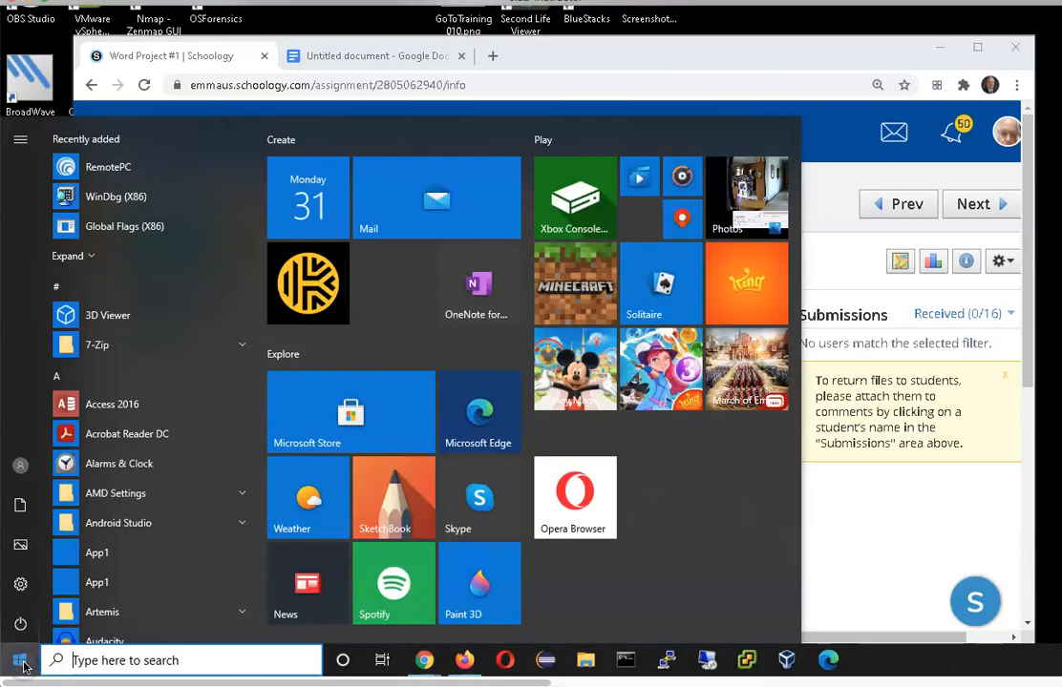
{"action": "type", "text": "word"}
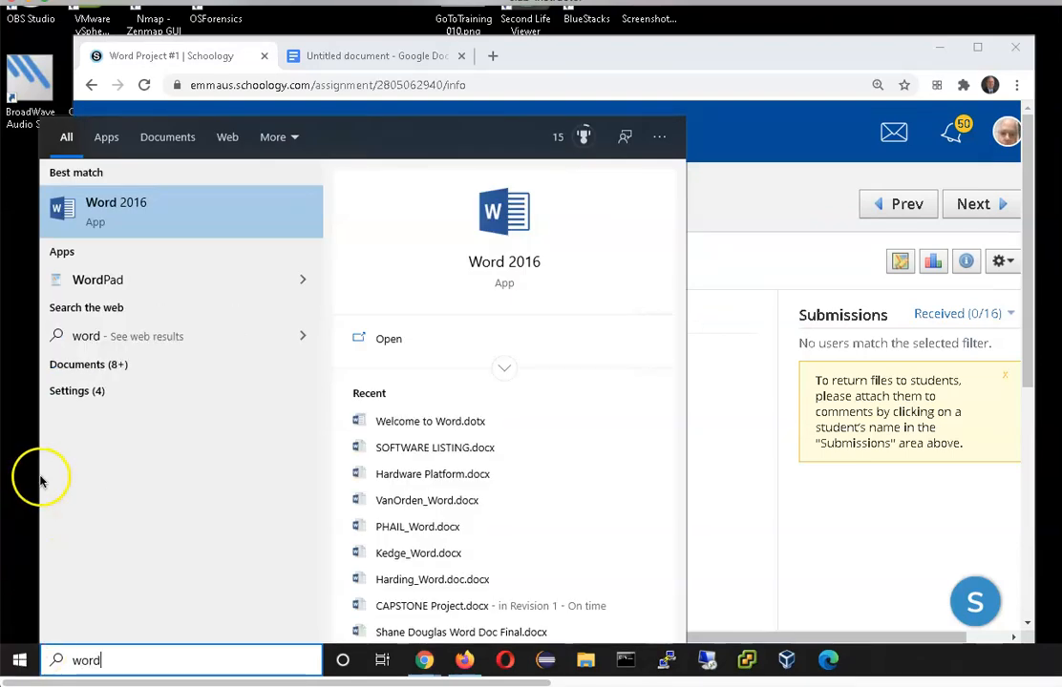
{"action": "left_click", "coordinate": [113, 208]}
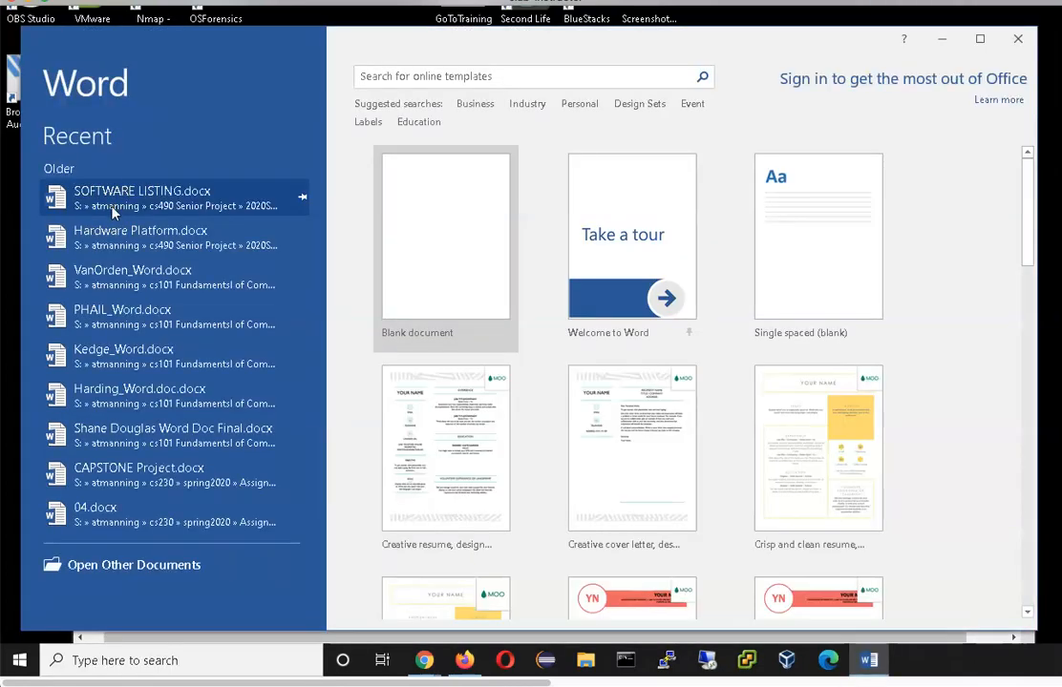
Create a new document from the Welcome to Word tour template.
{"action": "left_click", "coordinate": [107, 209]}
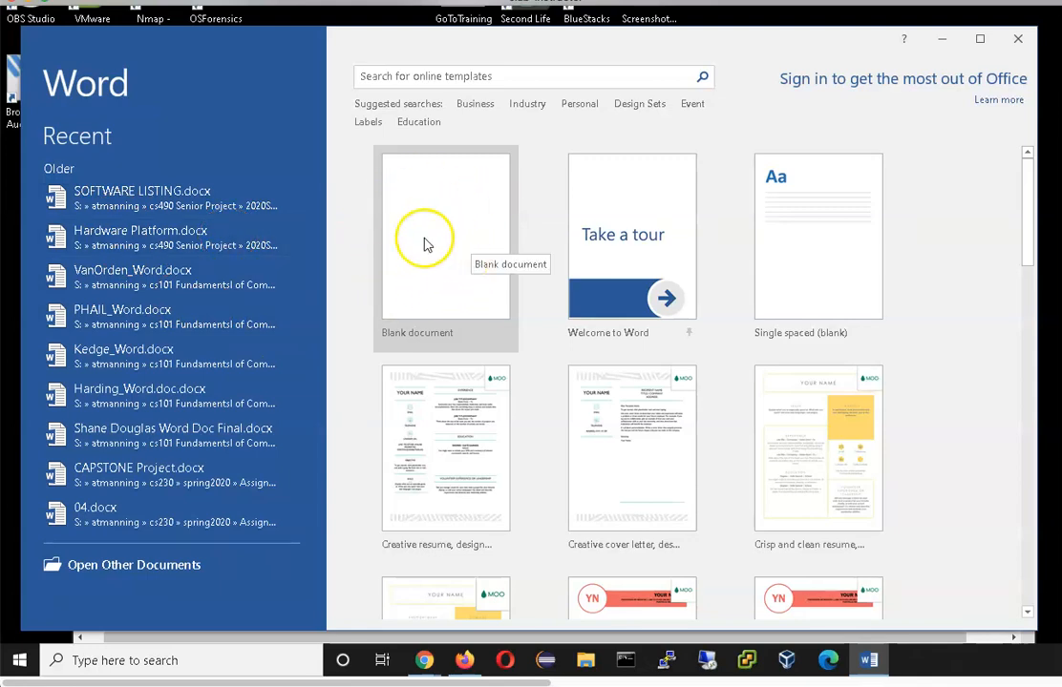
{"action": "left_click", "coordinate": [639, 247]}
{"action": "left_click", "coordinate": [715, 259]}
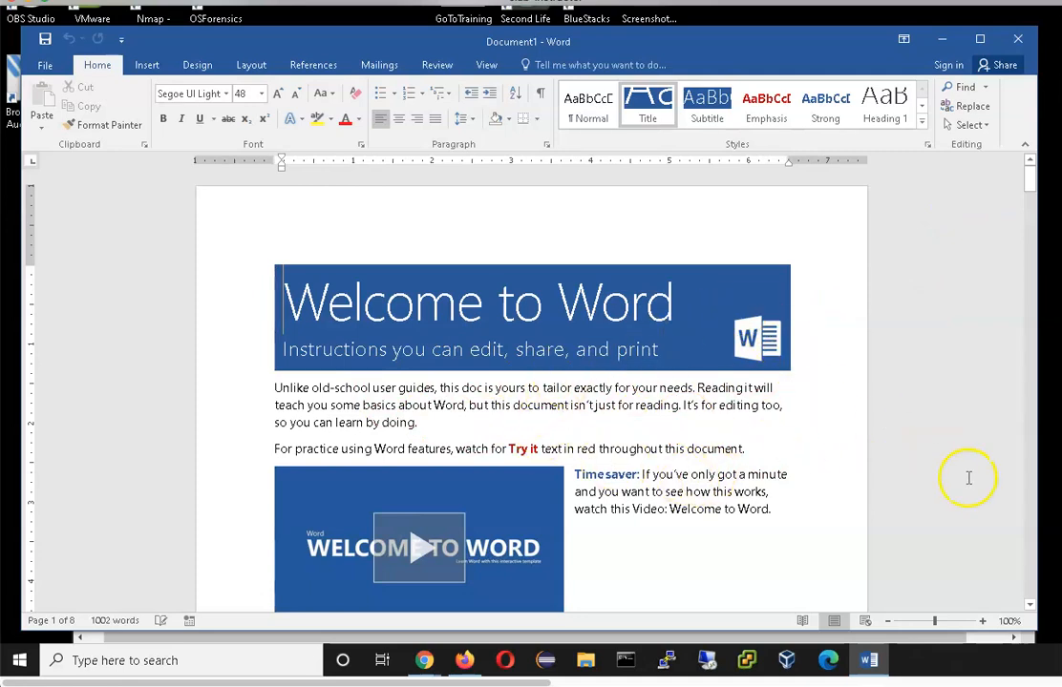
Read the tour document's opening sections on spelling and grammar, counting words, and saving for access anywhere.
{"action": "left_click", "coordinate": [1029, 507]}
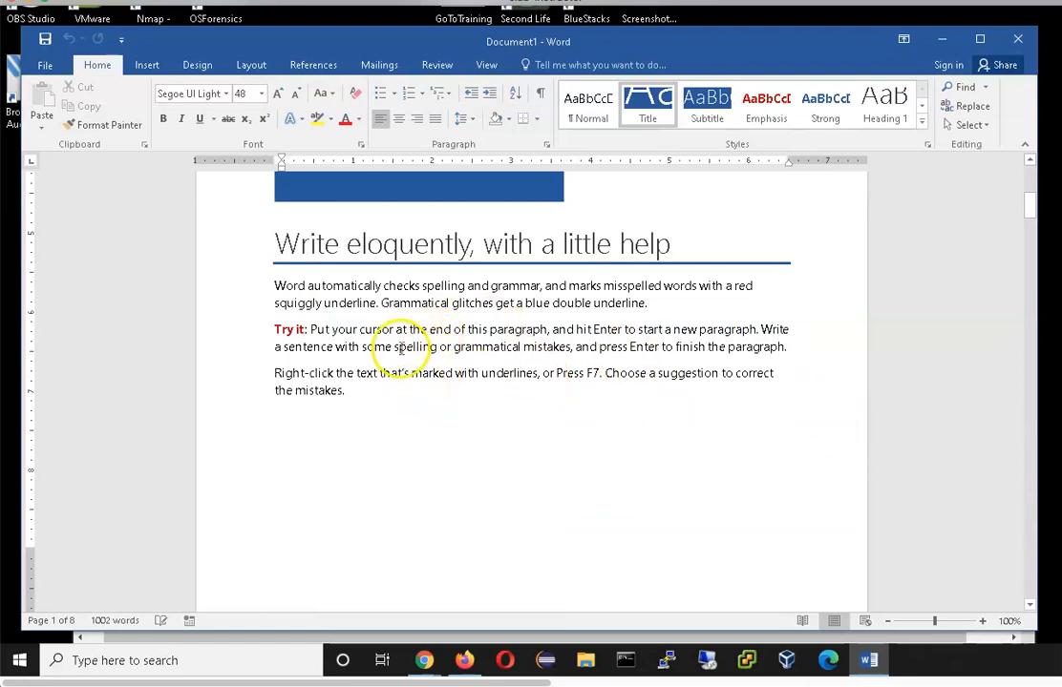
{"action": "left_click_drag", "start_coordinate": [1028, 206], "coordinate": [1032, 229]}
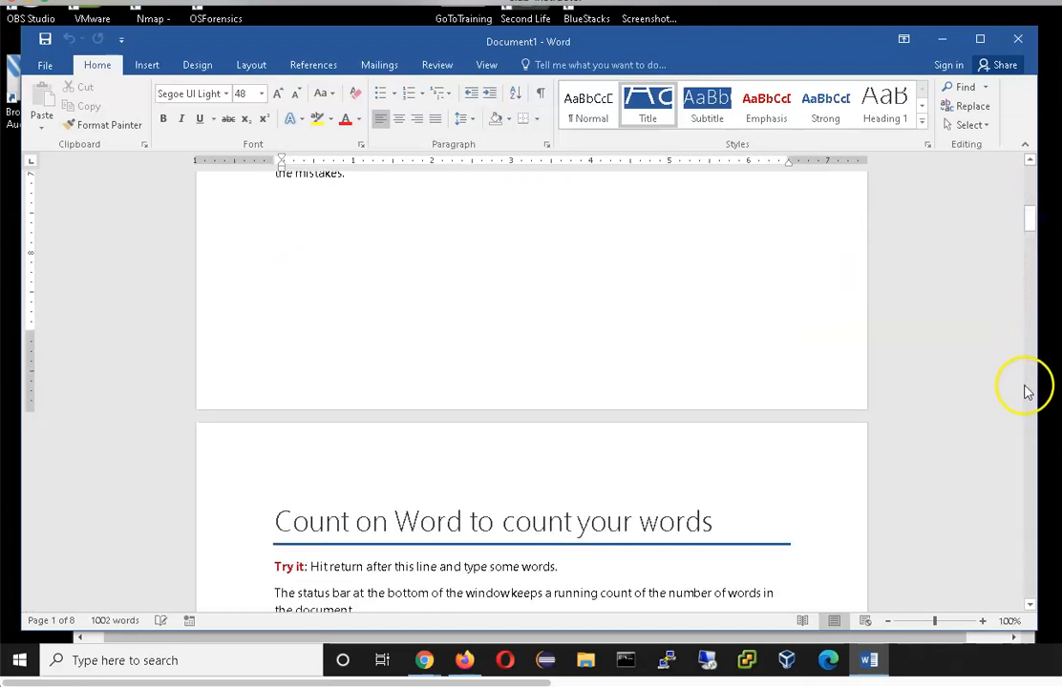
{"action": "left_click", "coordinate": [1028, 606]}
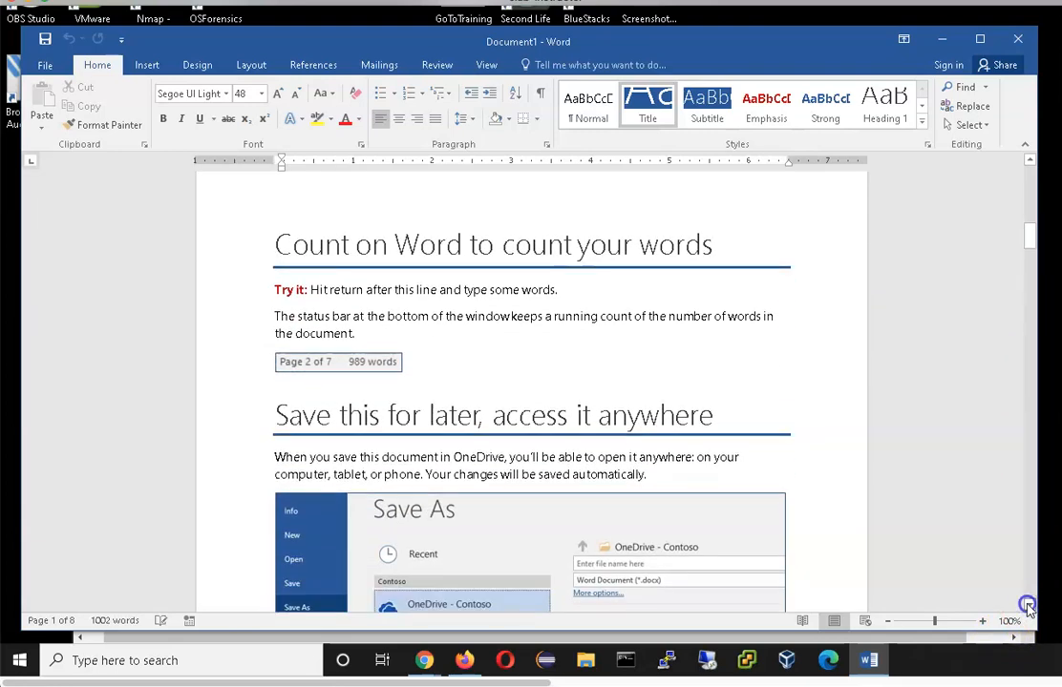
{"action": "left_click", "coordinate": [1028, 605]}
{"action": "left_click", "coordinate": [1027, 606]}
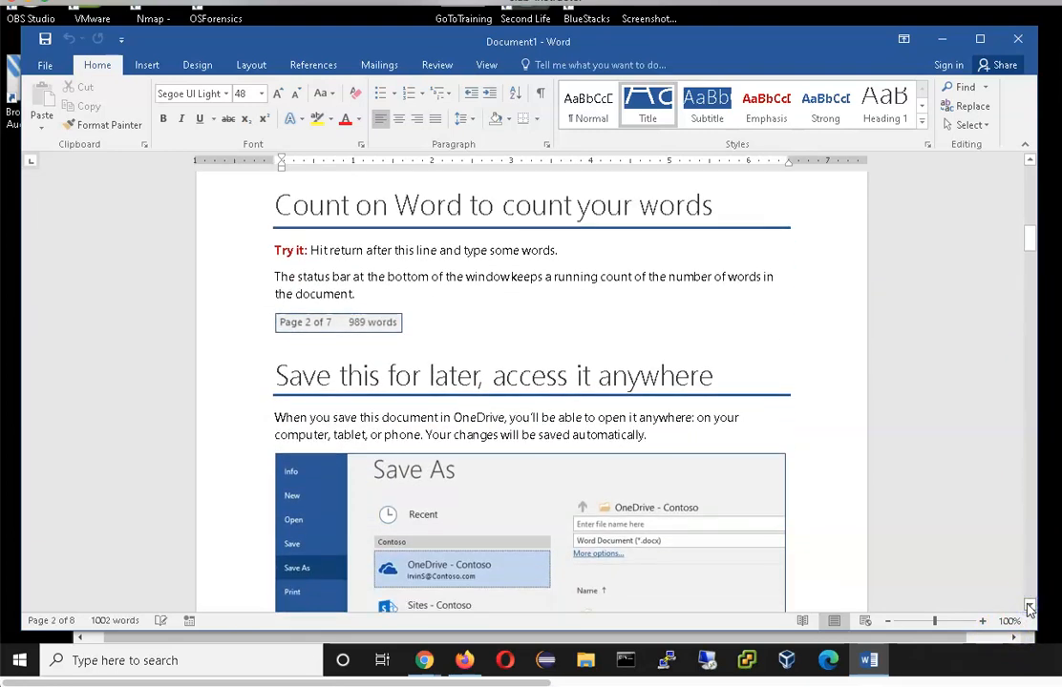
{"action": "left_click", "coordinate": [1027, 605]}
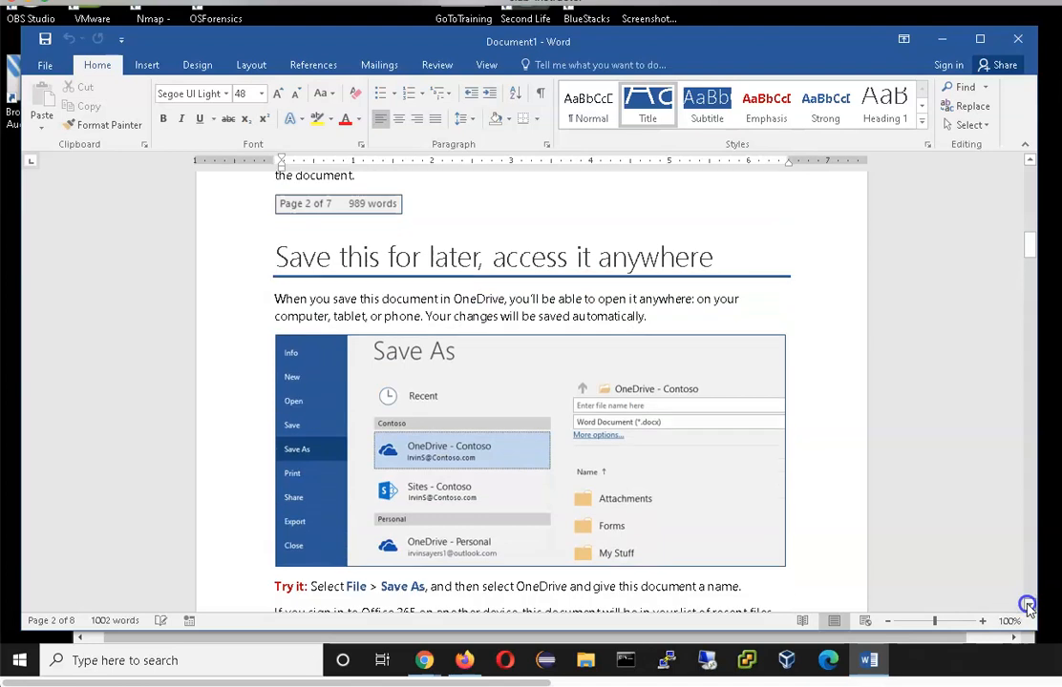
{"action": "left_click", "coordinate": [1027, 606]}
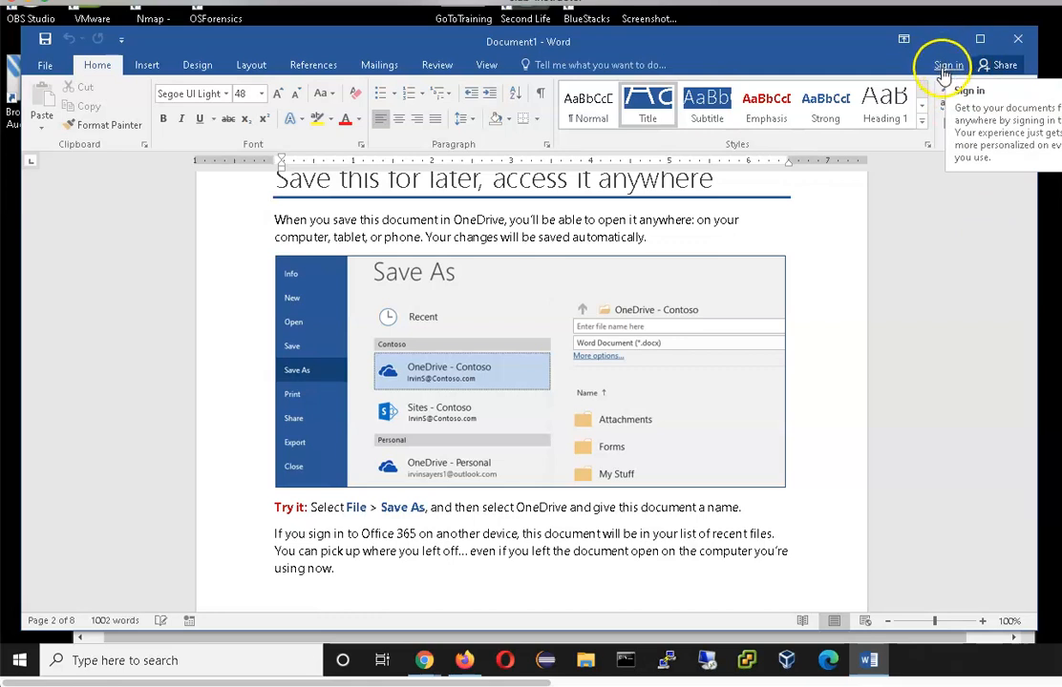
Read the rest of the tour document, from sharing and collaboration through heading styles and themes to getting help.
{"action": "left_click", "coordinate": [1029, 546]}
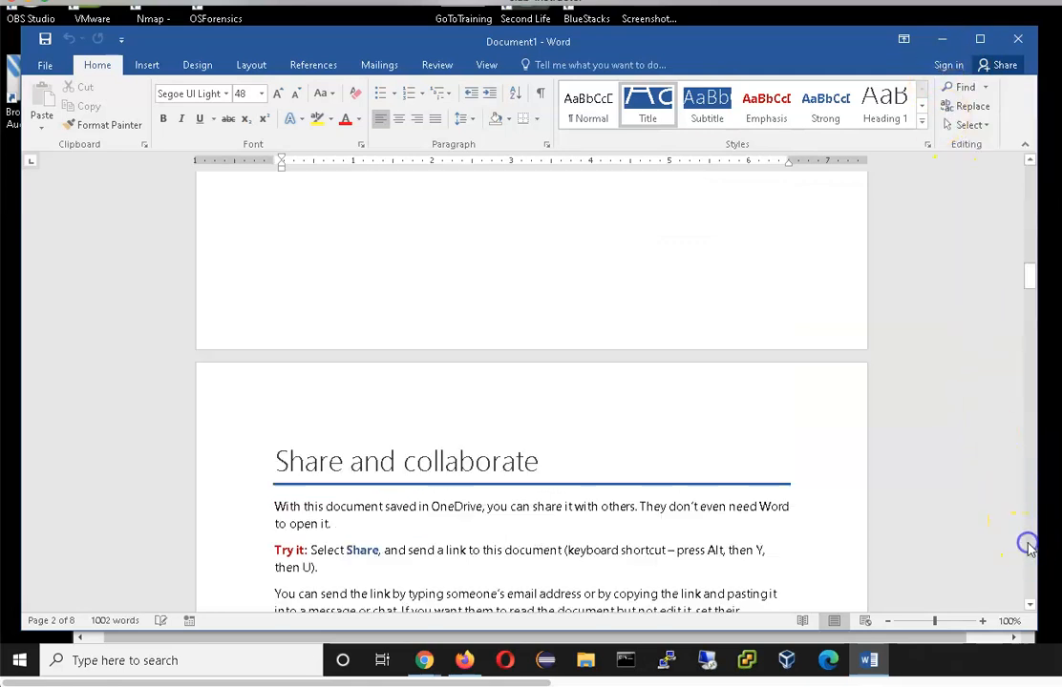
{"action": "left_click", "coordinate": [1029, 604]}
{"action": "left_click", "coordinate": [1029, 604]}
{"action": "left_click_drag", "start_coordinate": [1030, 605], "coordinate": [1029, 607]}
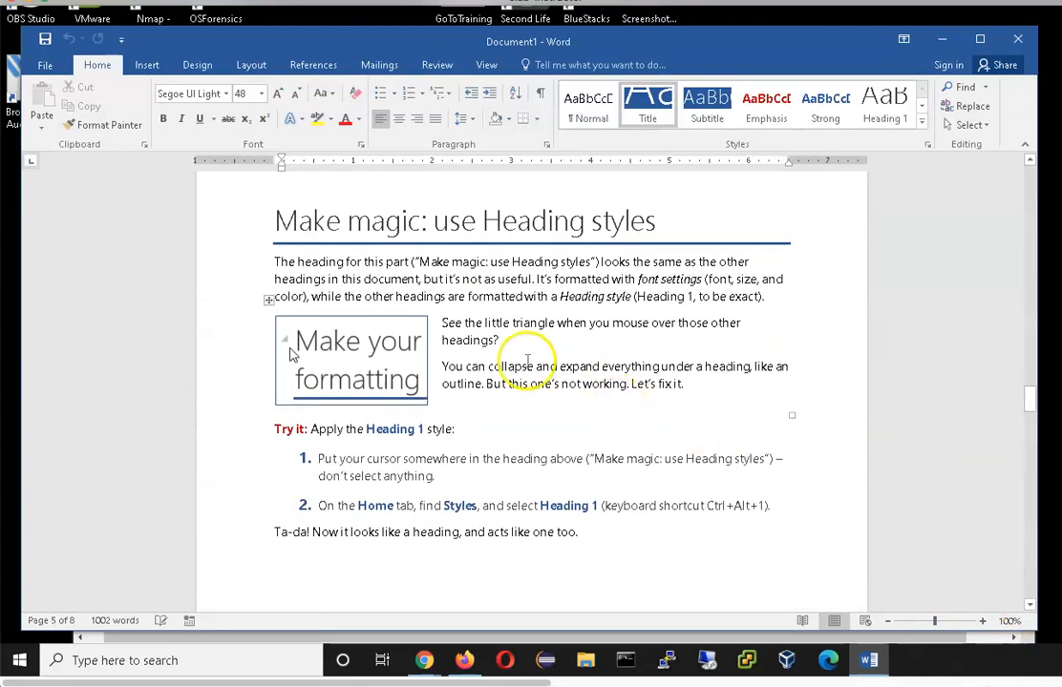
{"action": "left_click", "coordinate": [1029, 607]}
{"action": "left_click_drag", "start_coordinate": [1030, 607], "coordinate": [1030, 608]}
{"action": "left_click", "coordinate": [1029, 605]}
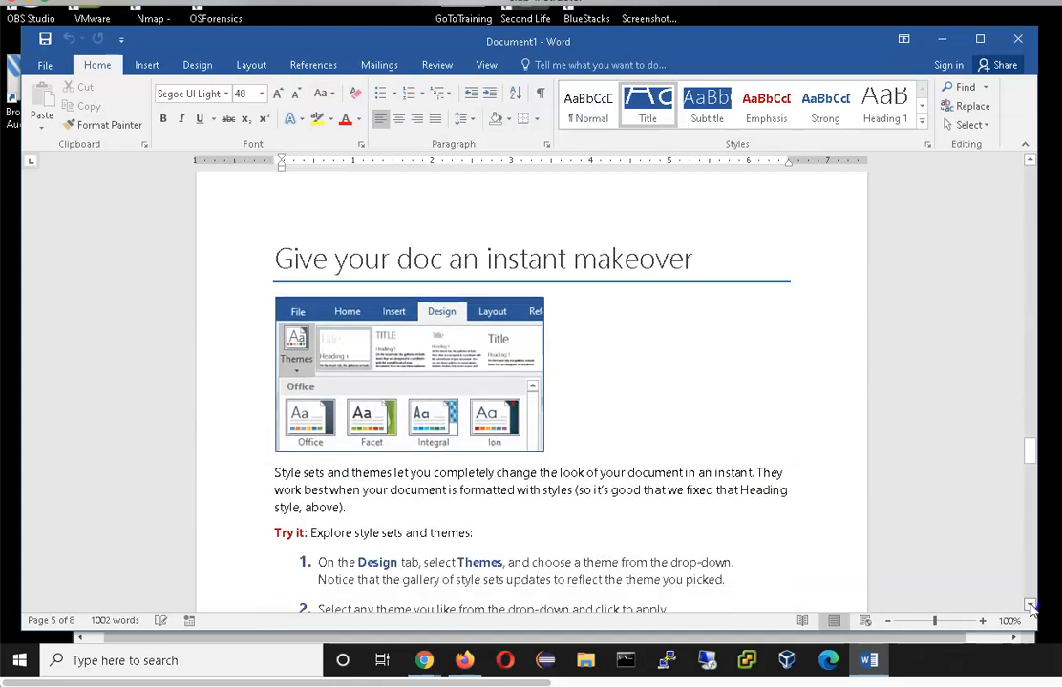
{"action": "left_click", "coordinate": [1029, 607]}
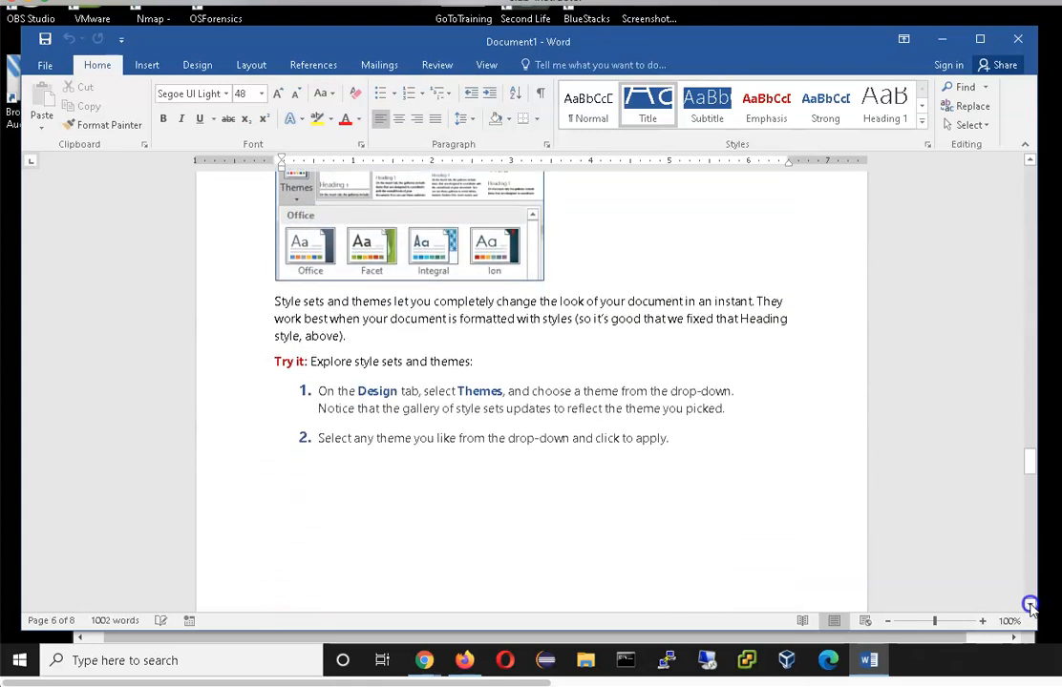
{"action": "left_click", "coordinate": [1029, 607]}
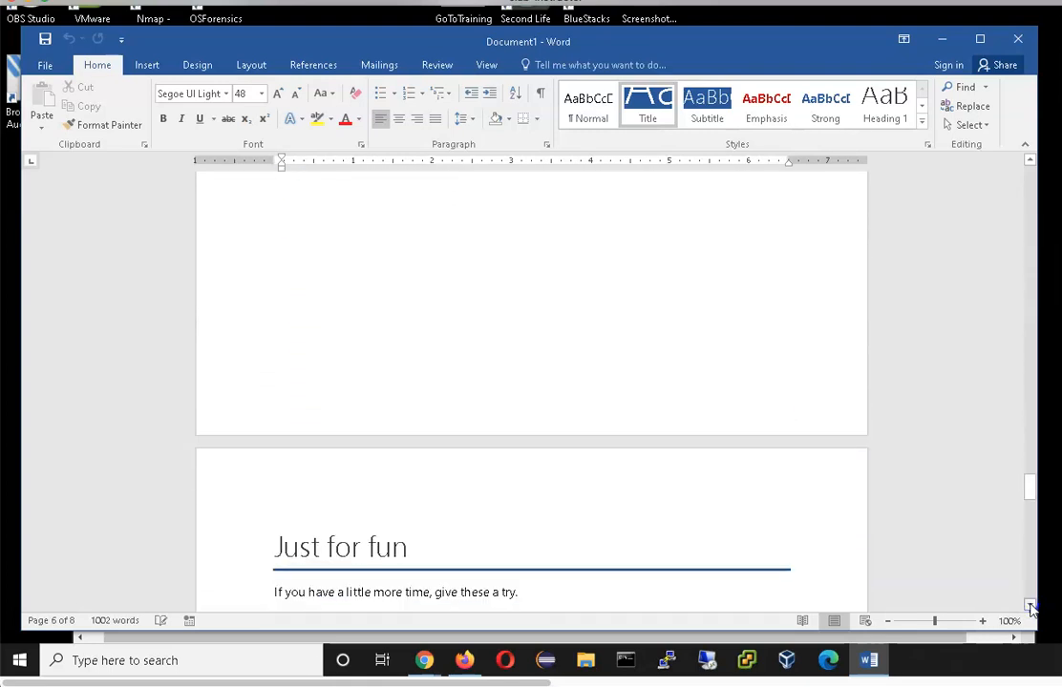
{"action": "left_click", "coordinate": [1029, 607]}
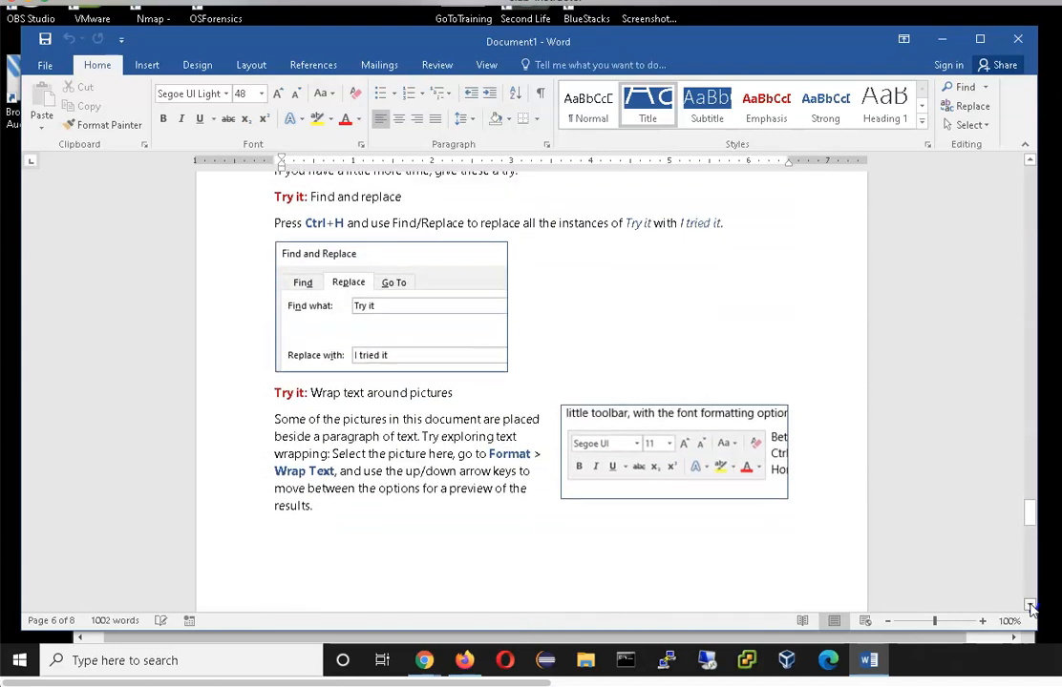
{"action": "left_click", "coordinate": [1029, 608]}
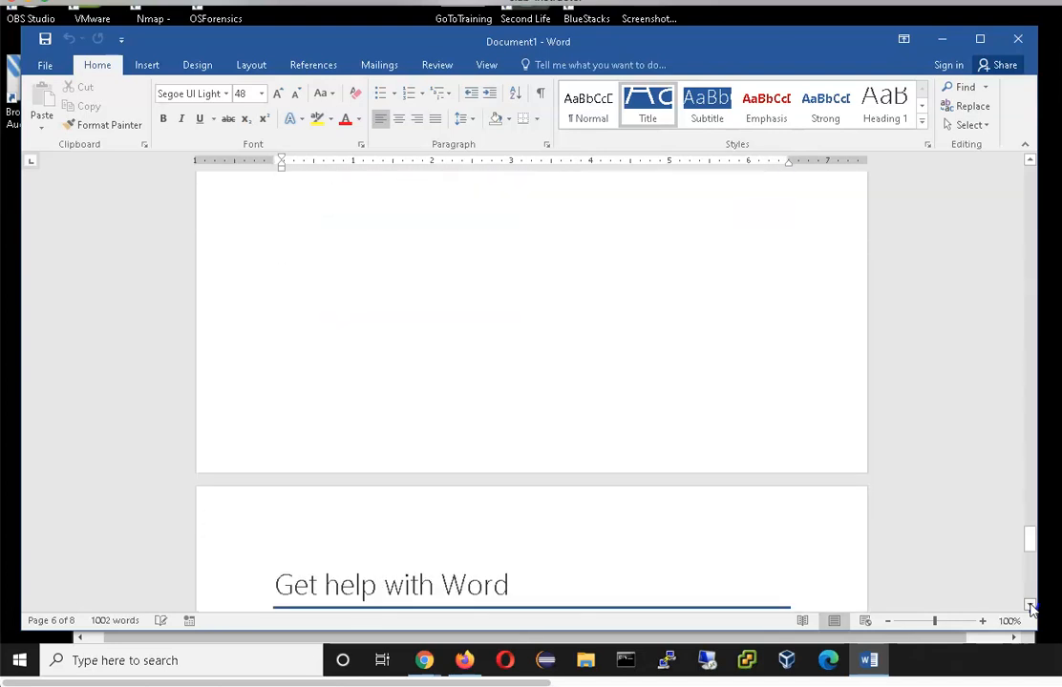
{"action": "left_click", "coordinate": [1030, 607]}
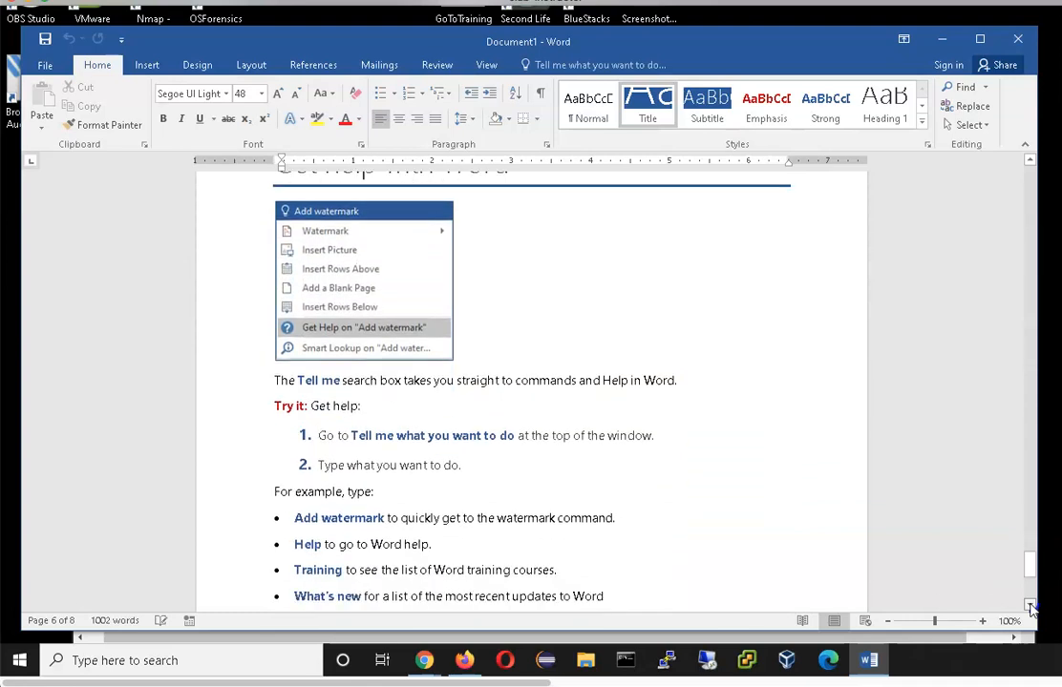
{"action": "left_click", "coordinate": [1029, 607]}
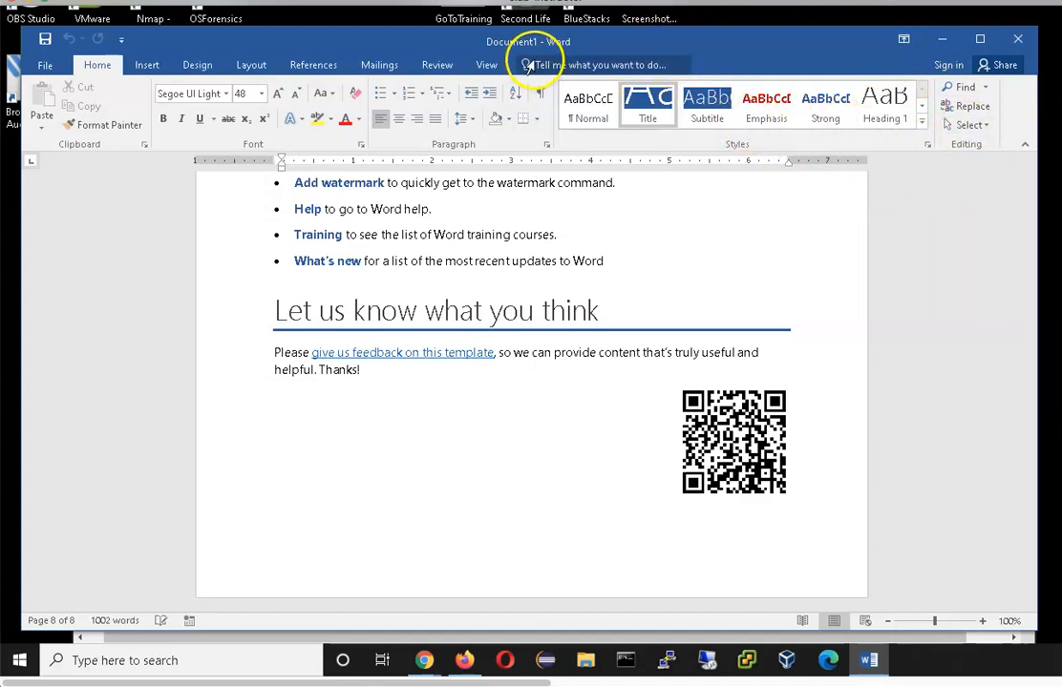
Examine Word's view commands, the Tell me suggestions, the home commands and the document's Info page.
{"action": "left_click", "coordinate": [486, 64]}
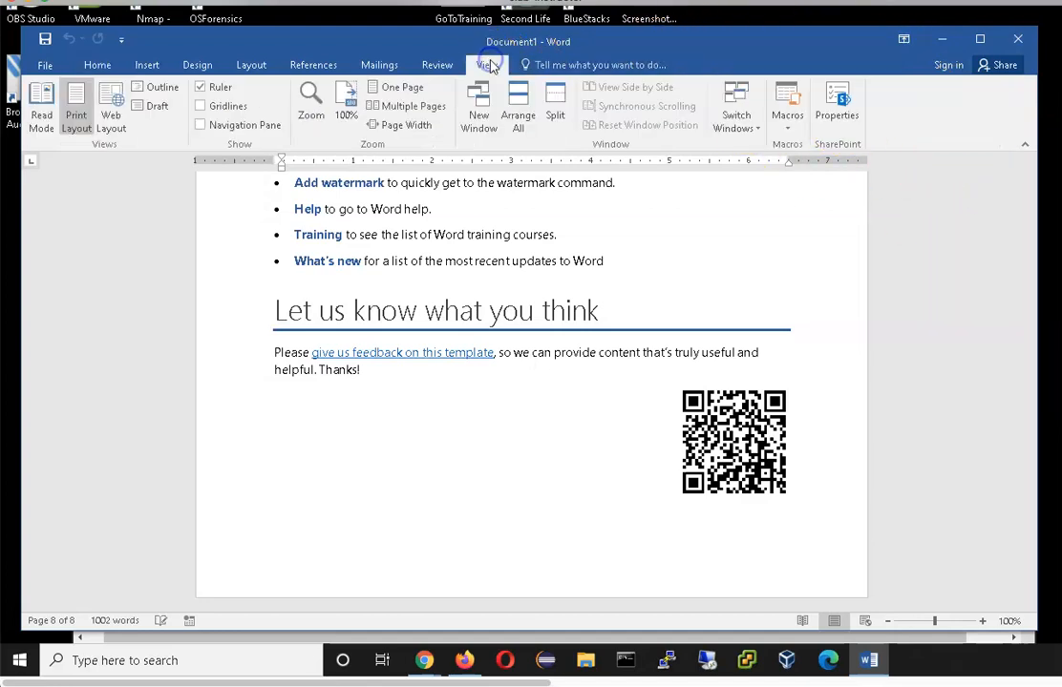
{"action": "left_click", "coordinate": [538, 67]}
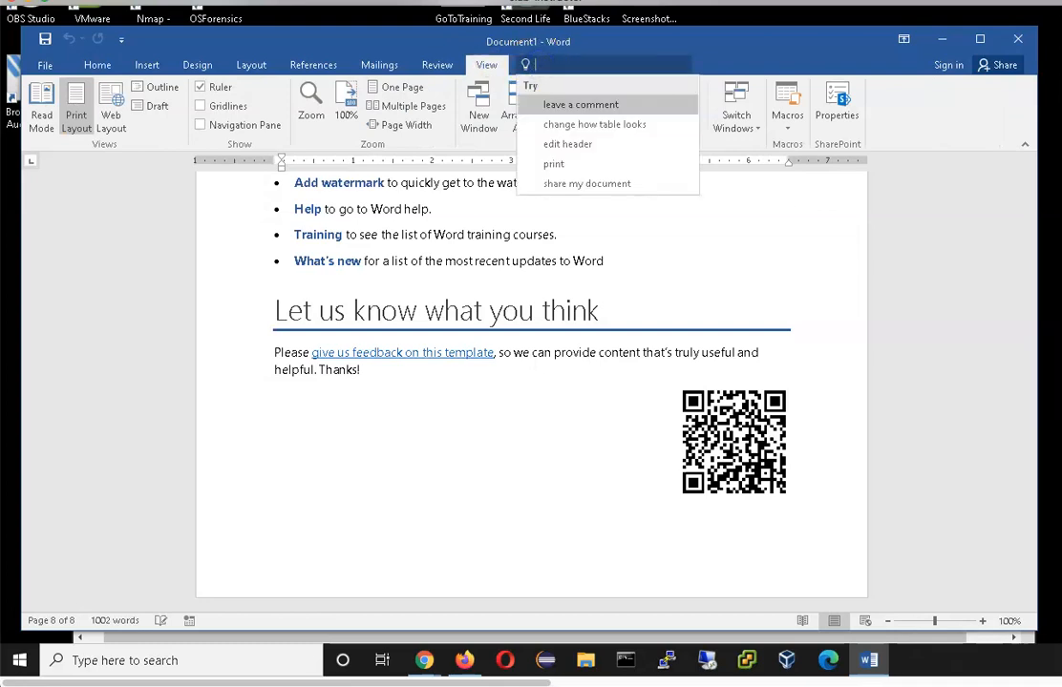
{"action": "left_click", "coordinate": [99, 67]}
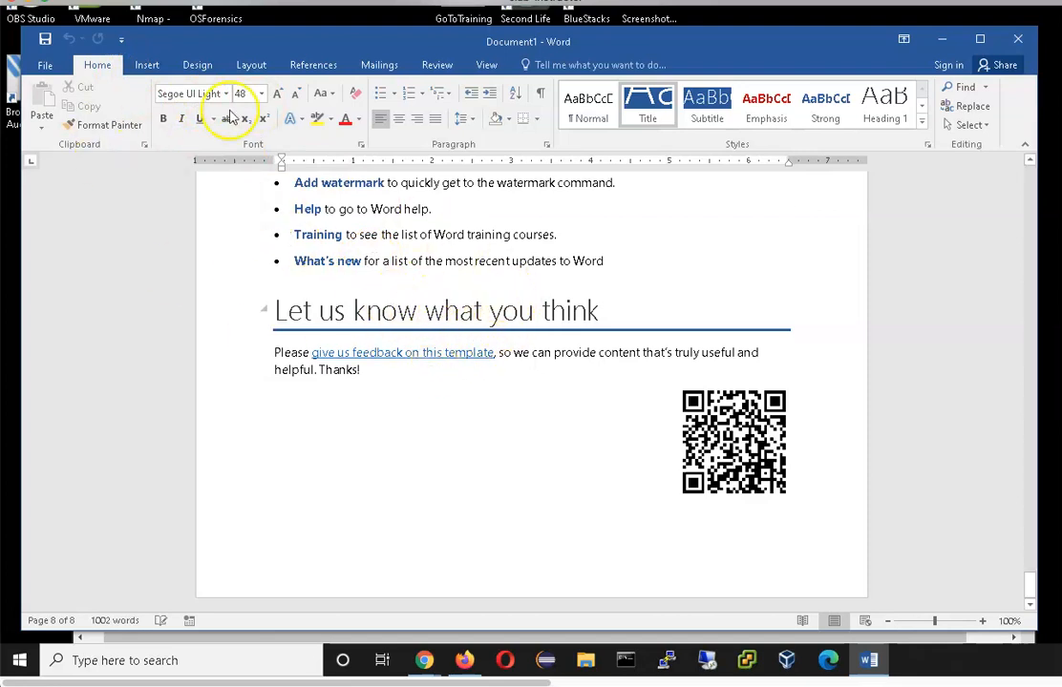
{"action": "left_click", "coordinate": [44, 66]}
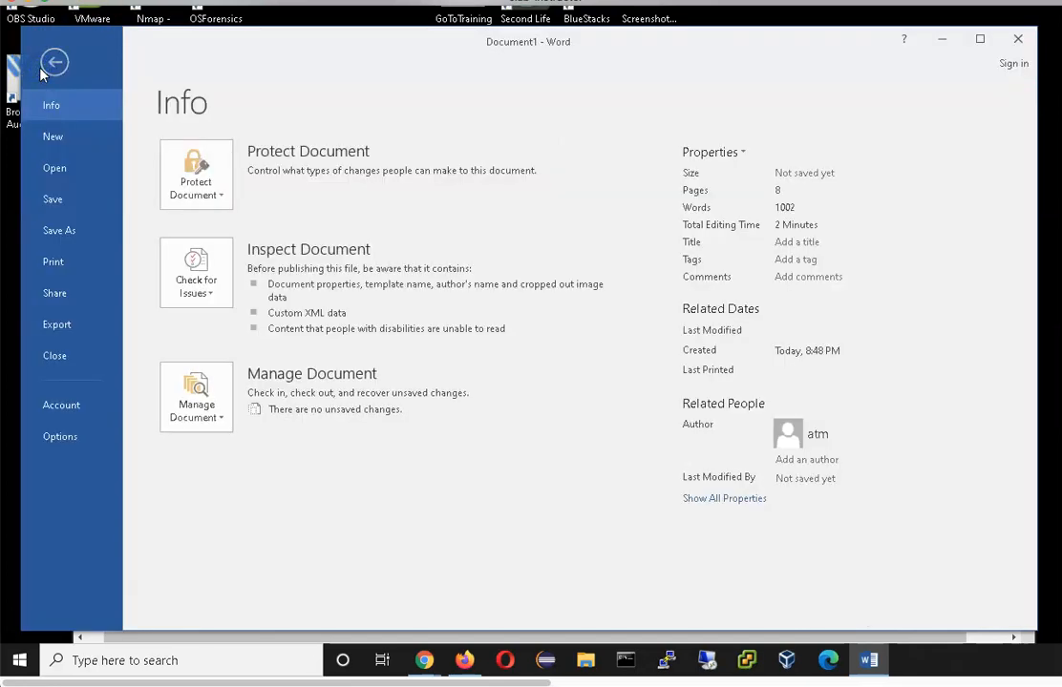
{"action": "left_click", "coordinate": [58, 64]}
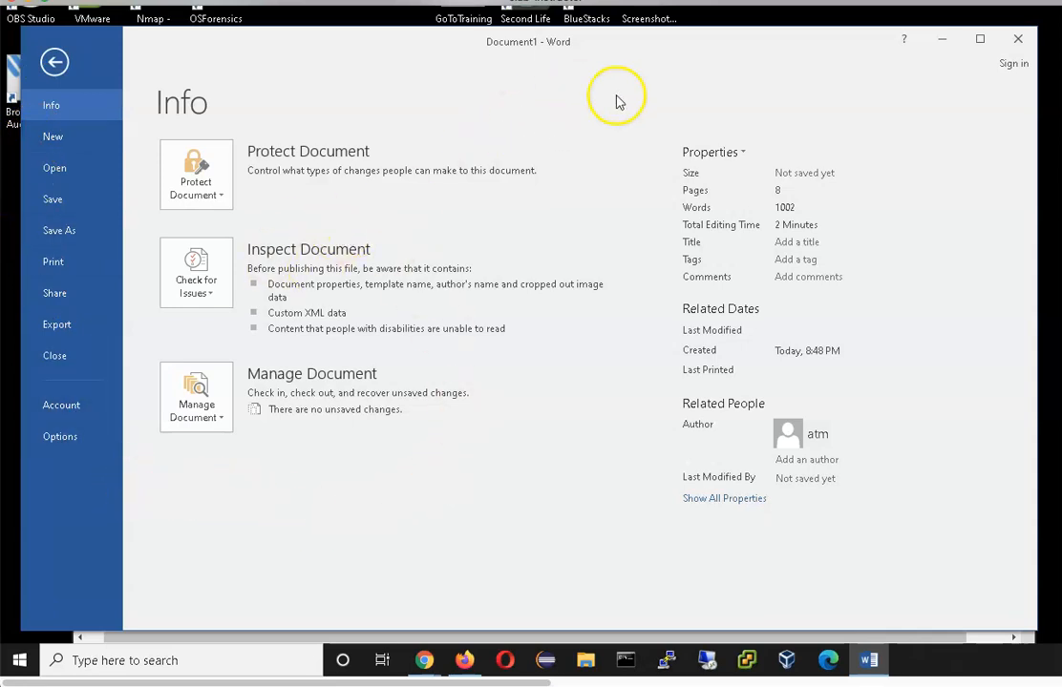
Close Word, search Windows for "word" and pin Word 2016 to the taskbar.
{"action": "left_click", "coordinate": [1018, 42]}
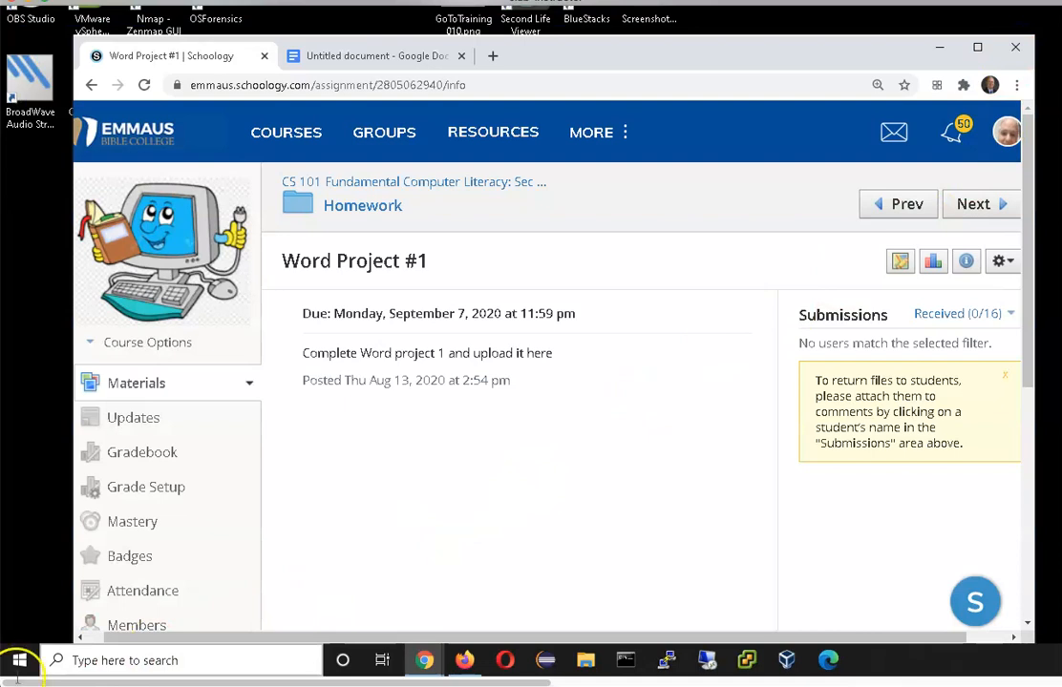
{"action": "left_click", "coordinate": [18, 661]}
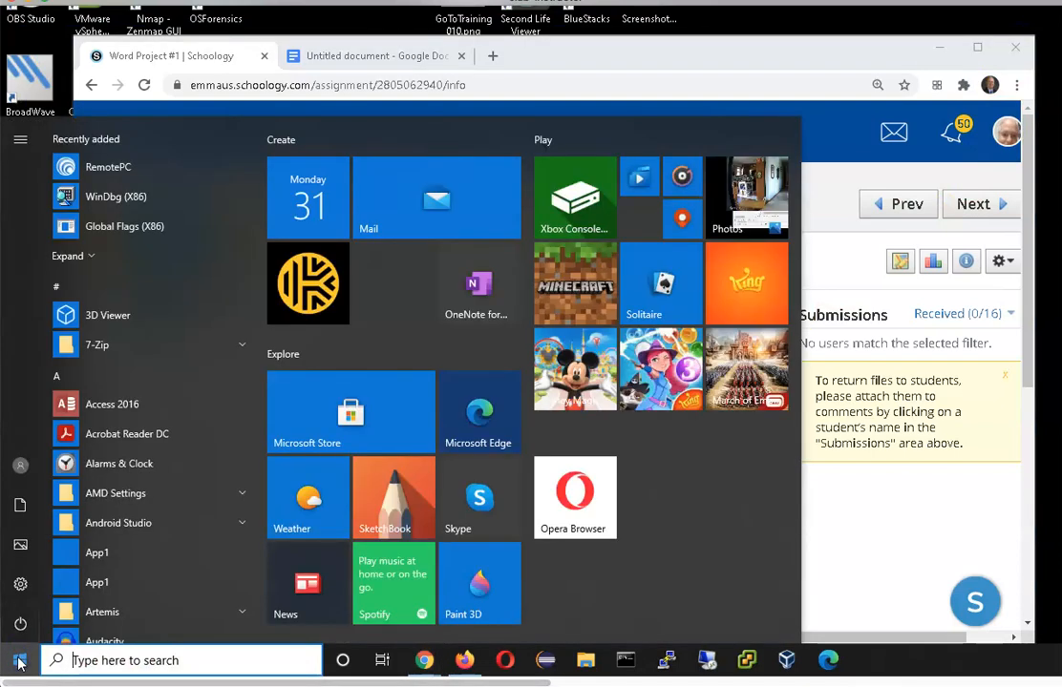
{"action": "type", "text": "word"}
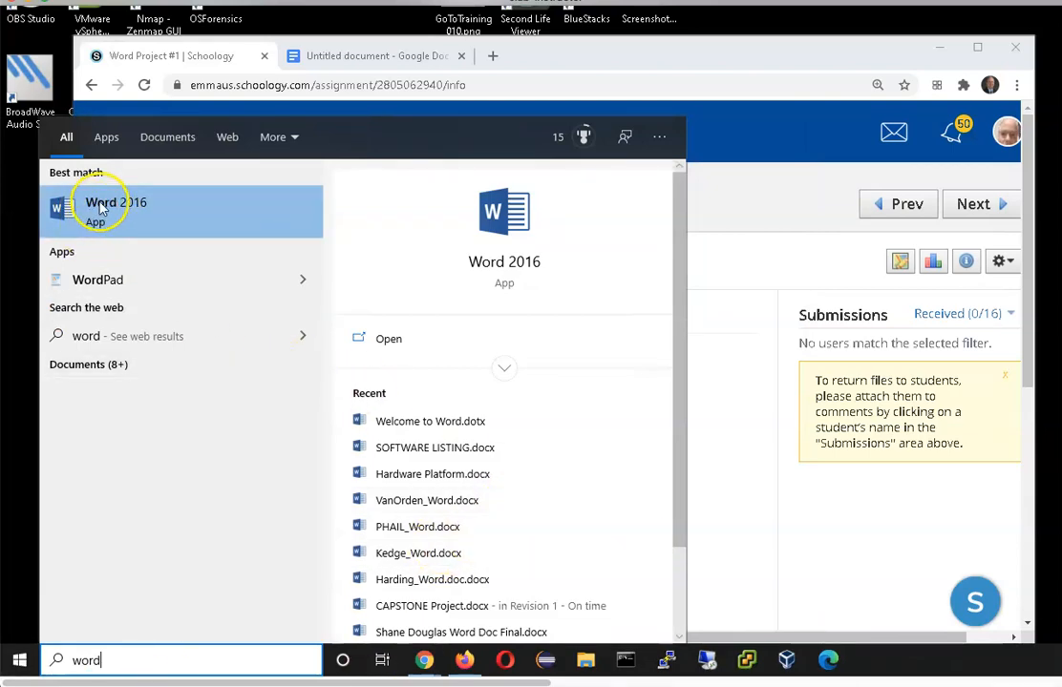
{"action": "right_click", "coordinate": [130, 219]}
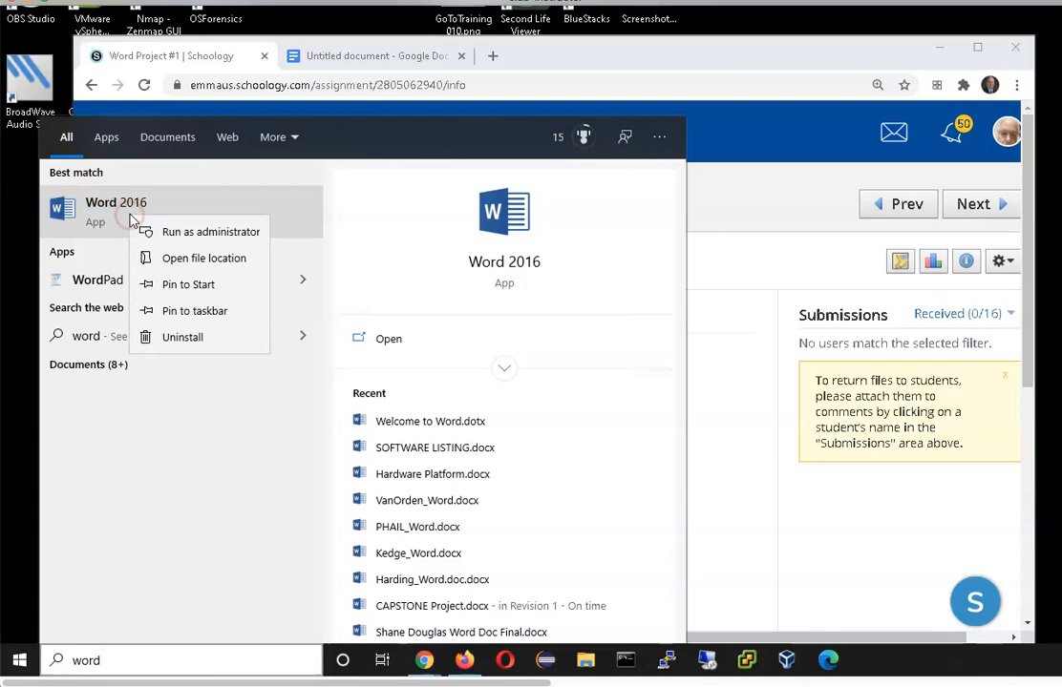
{"action": "left_click", "coordinate": [194, 310]}
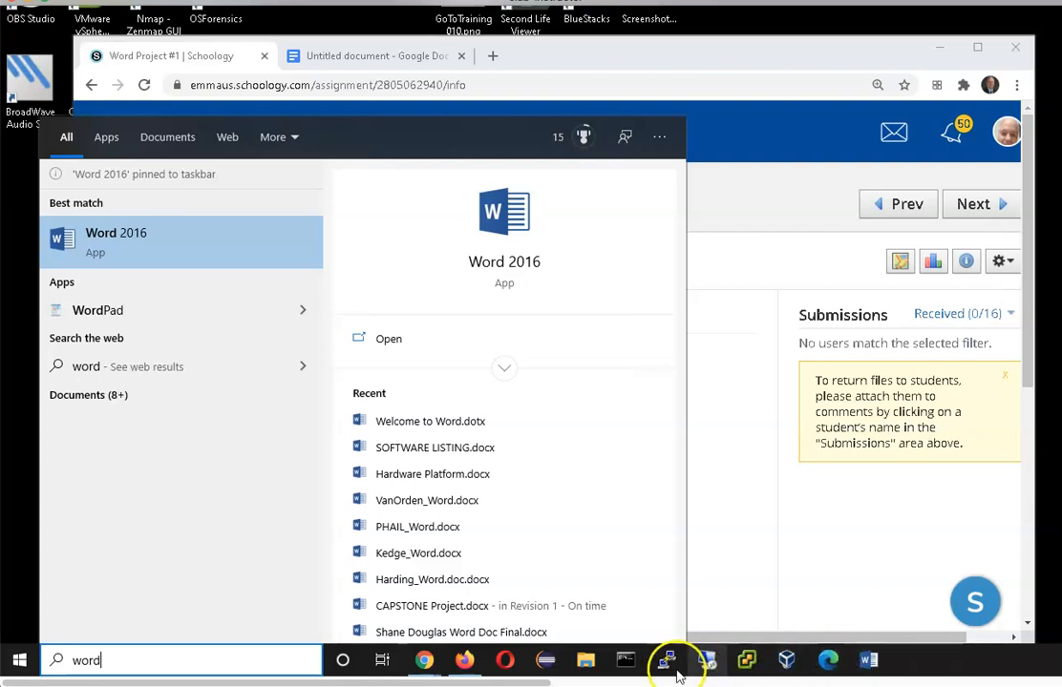
Move the Word 2016 shortcut directly after Opera on the taskbar and unpin Microsoft Edge.
{"action": "left_click_drag", "start_coordinate": [871, 663], "coordinate": [531, 666]}
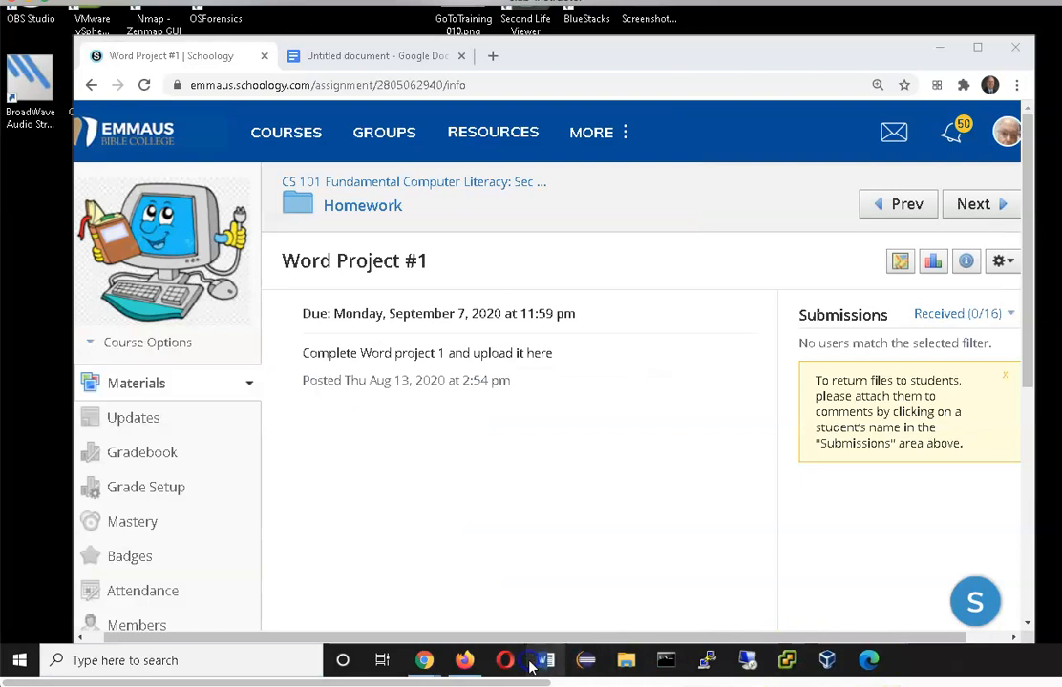
{"action": "right_click", "coordinate": [869, 665]}
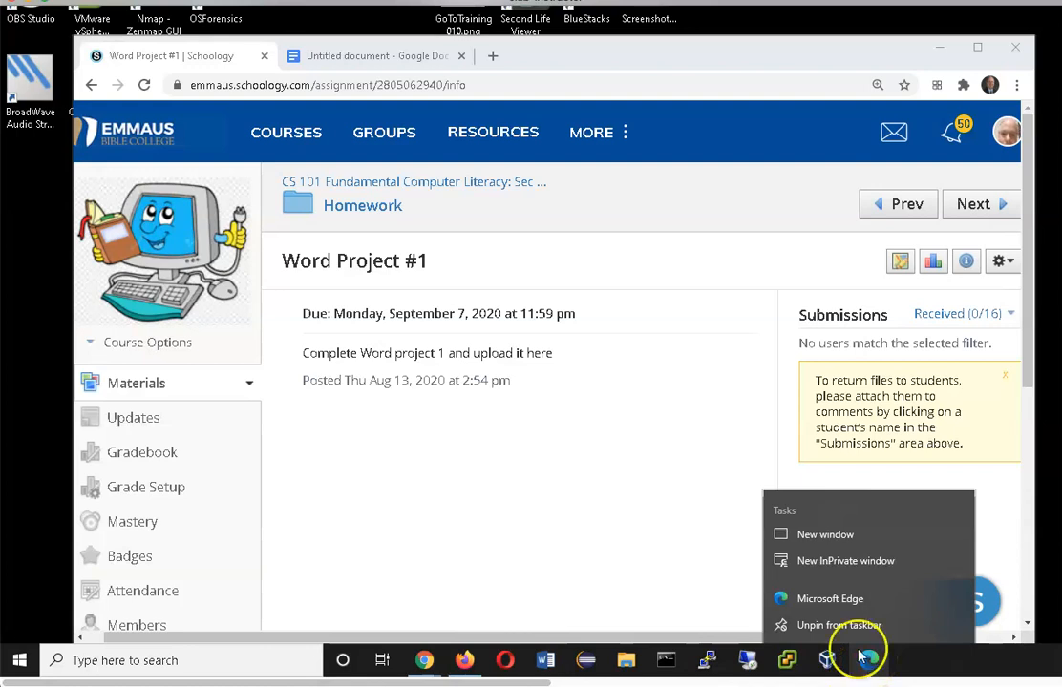
{"action": "left_click", "coordinate": [833, 627]}
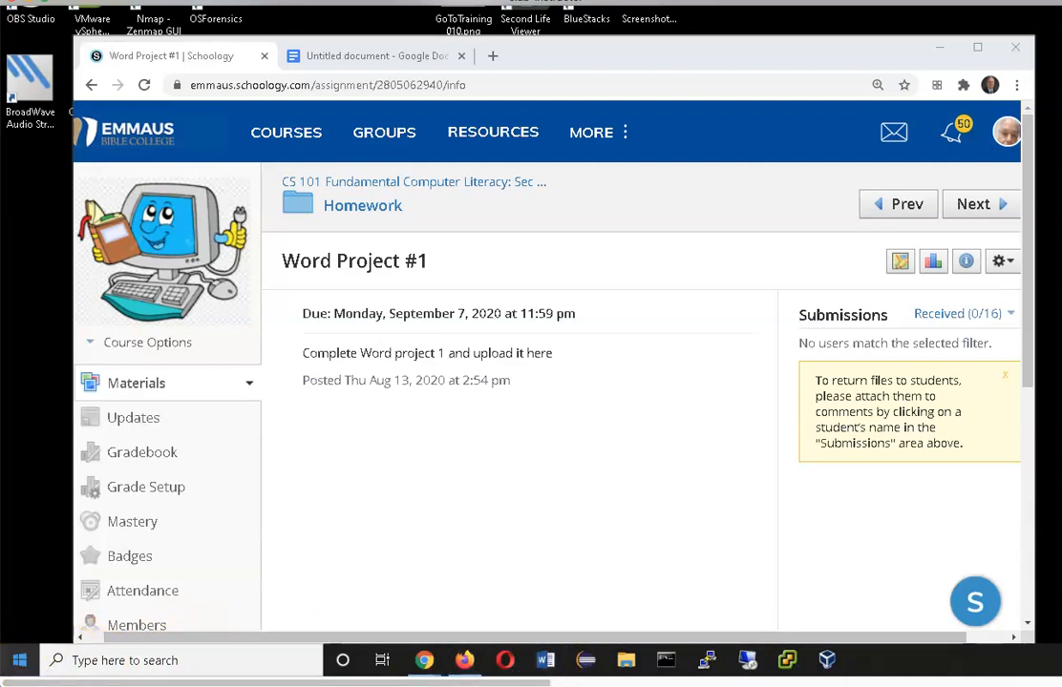
Search Windows for "word", launch Word 2016 and create a blank document.
{"action": "left_click", "coordinate": [20, 663]}
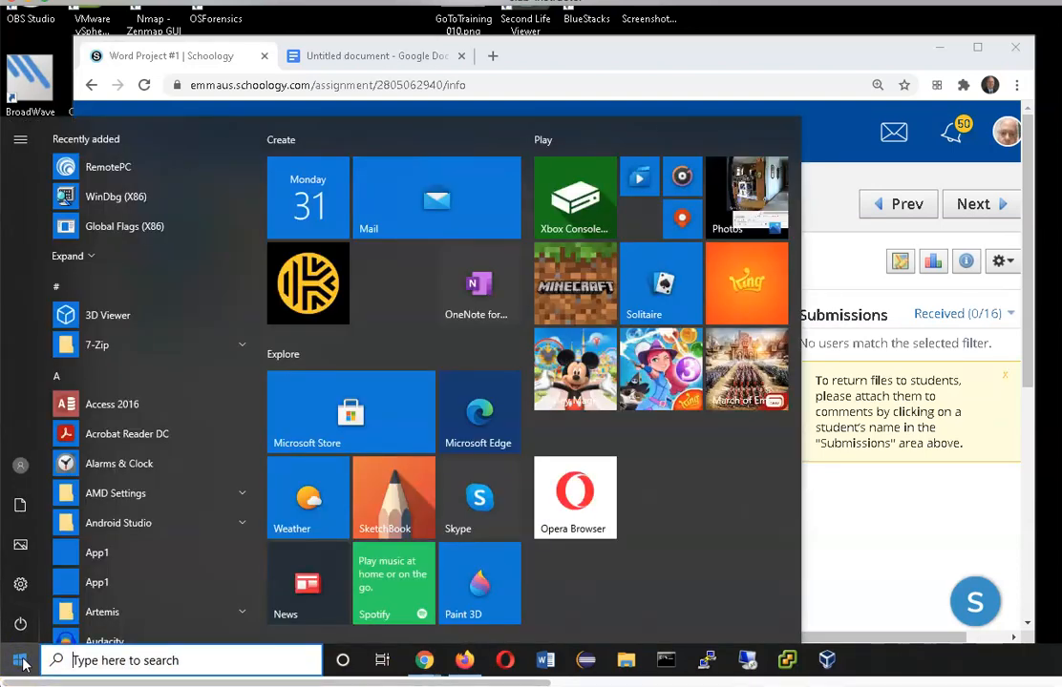
{"action": "type", "text": "word"}
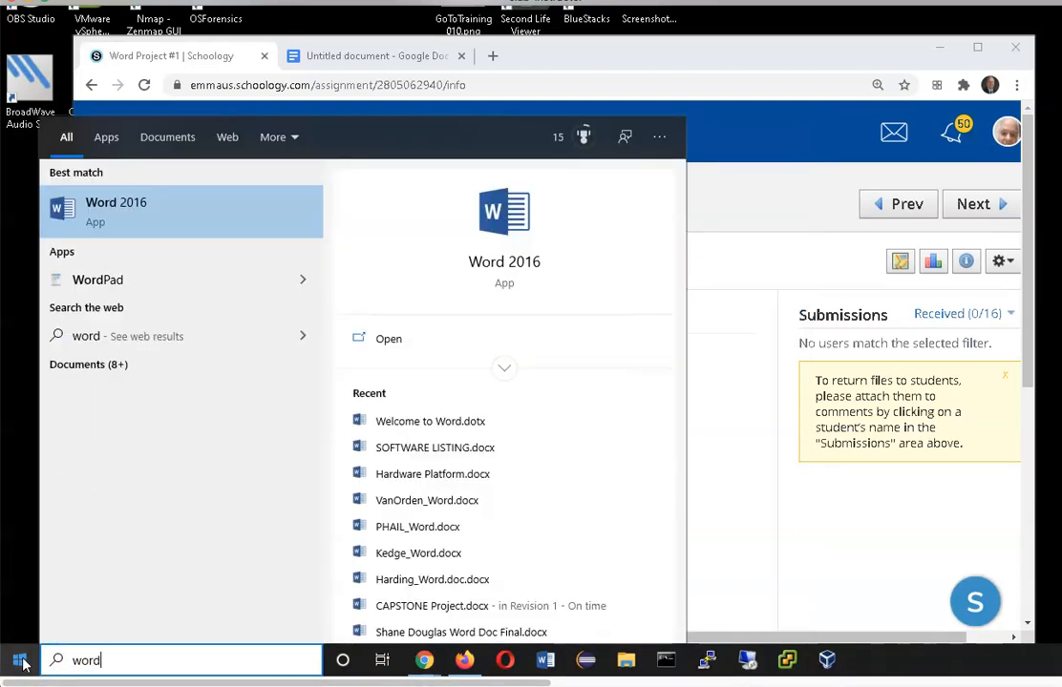
{"action": "left_click", "coordinate": [186, 212]}
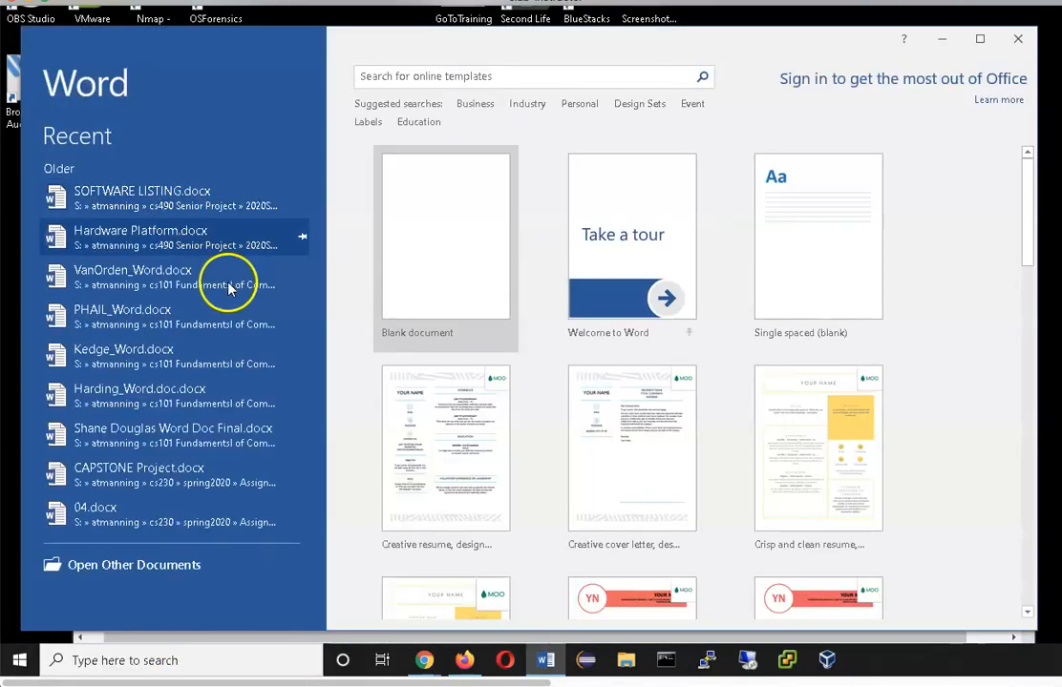
{"action": "left_click", "coordinate": [437, 254]}
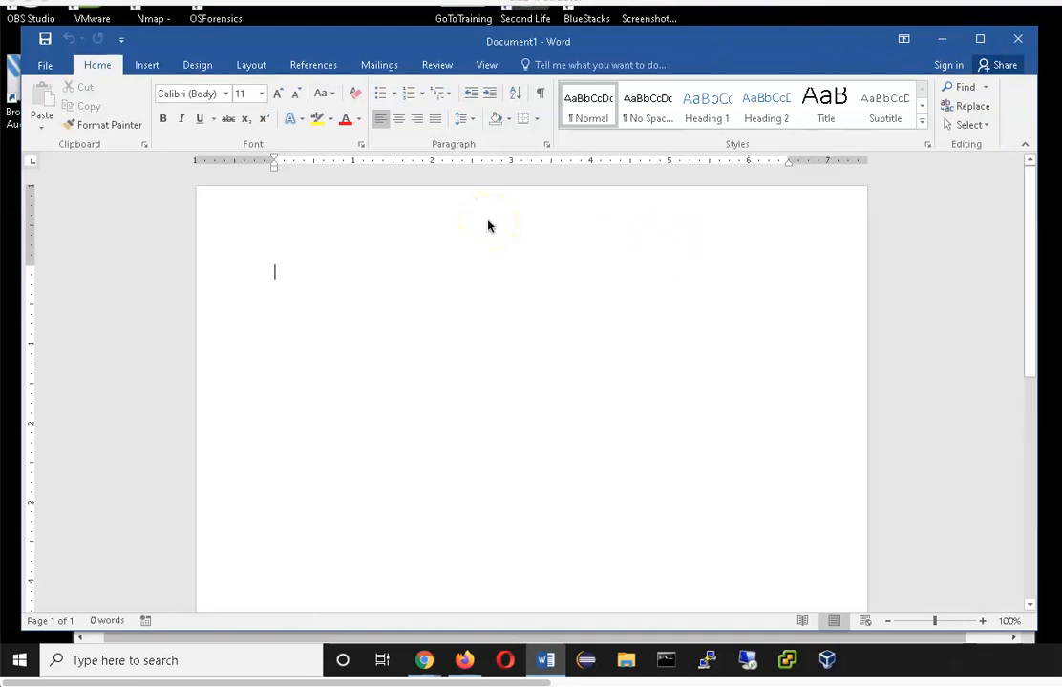
Examine the Insert, Design, Layout, References, Mailings, Review and View command sets, ending on the Home commands.
{"action": "left_click", "coordinate": [147, 68]}
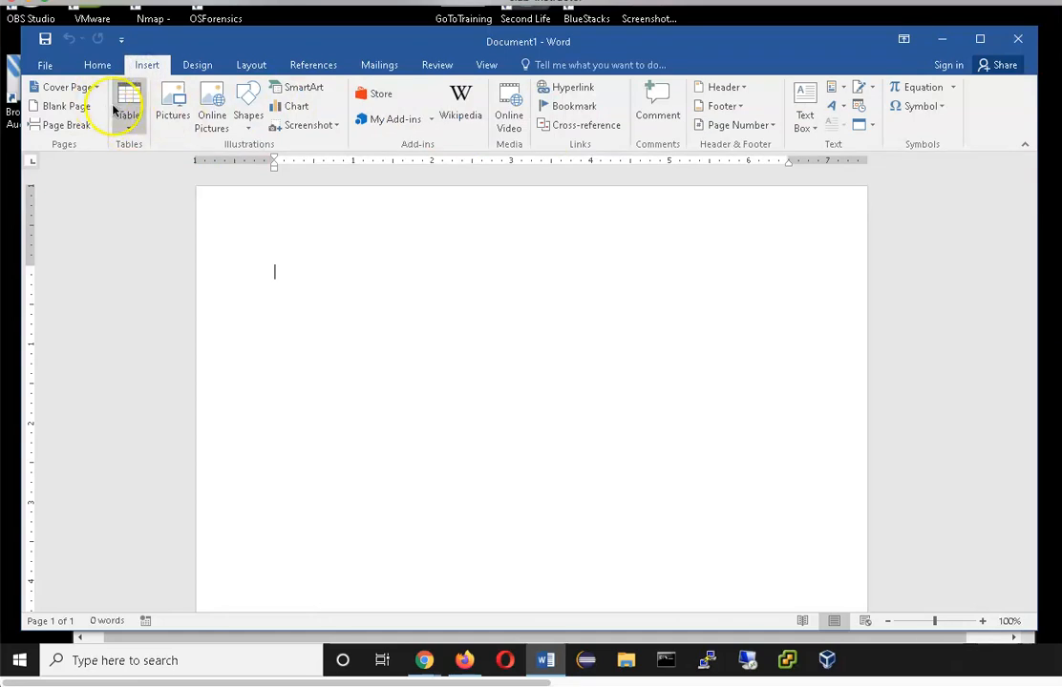
{"action": "left_click", "coordinate": [200, 66]}
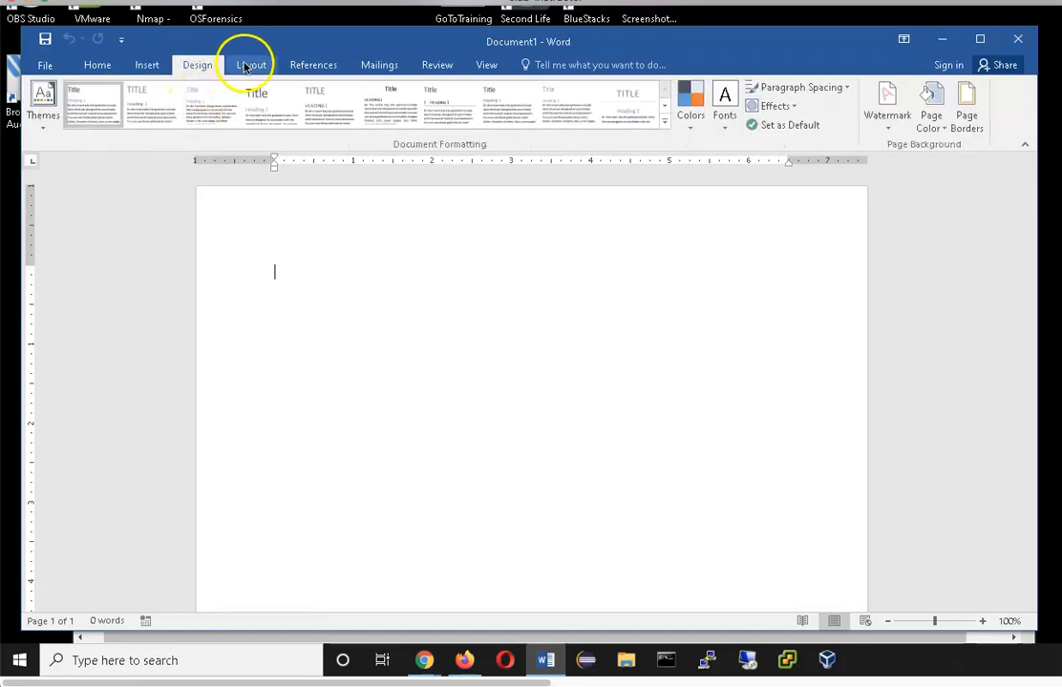
{"action": "left_click", "coordinate": [247, 66]}
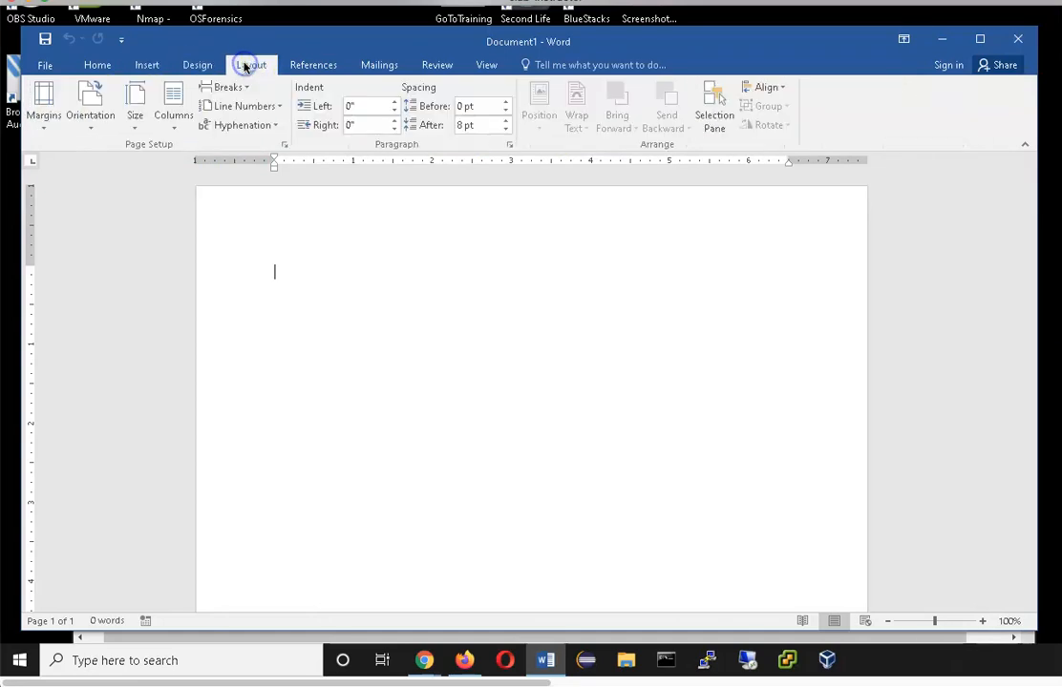
{"action": "left_click", "coordinate": [303, 69]}
{"action": "left_click", "coordinate": [385, 63]}
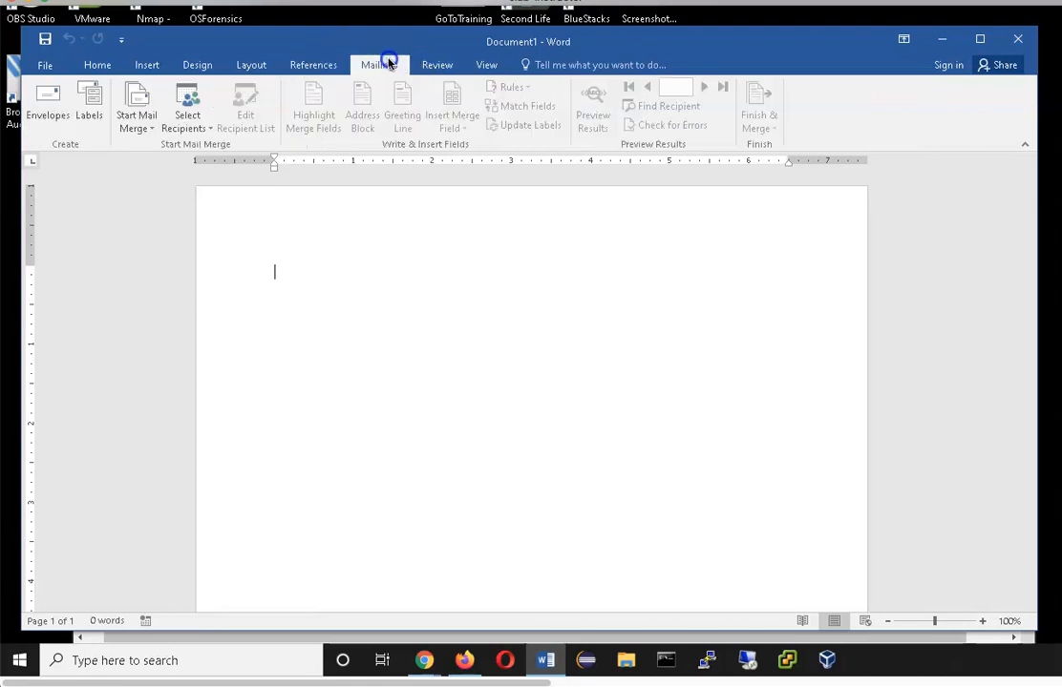
{"action": "left_click", "coordinate": [435, 67]}
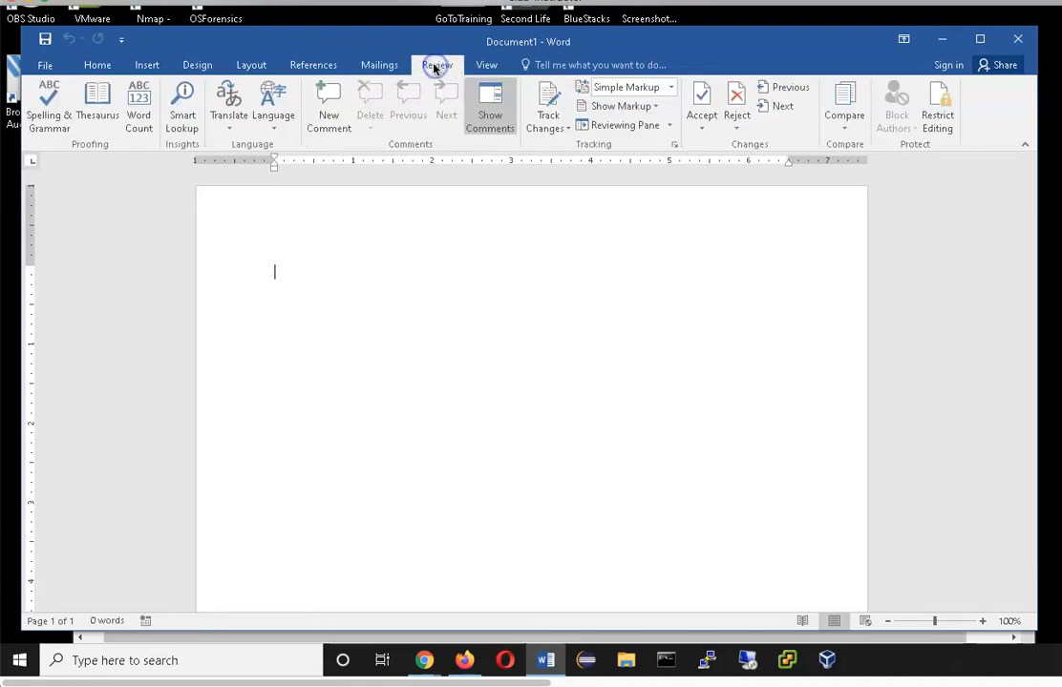
{"action": "left_click", "coordinate": [486, 66]}
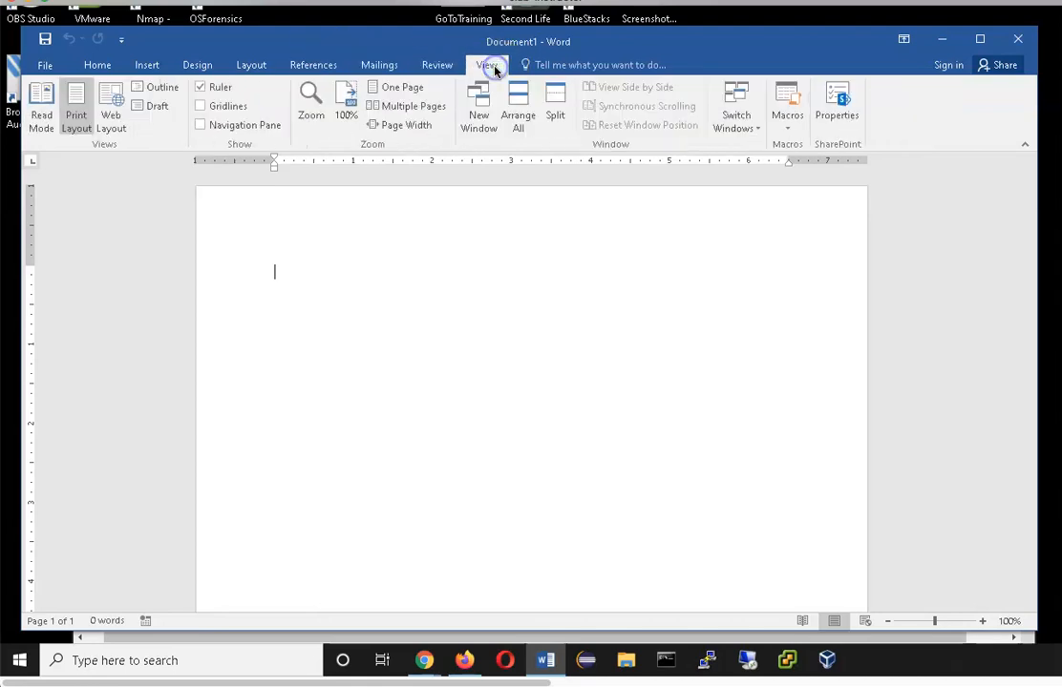
{"action": "left_click", "coordinate": [88, 66]}
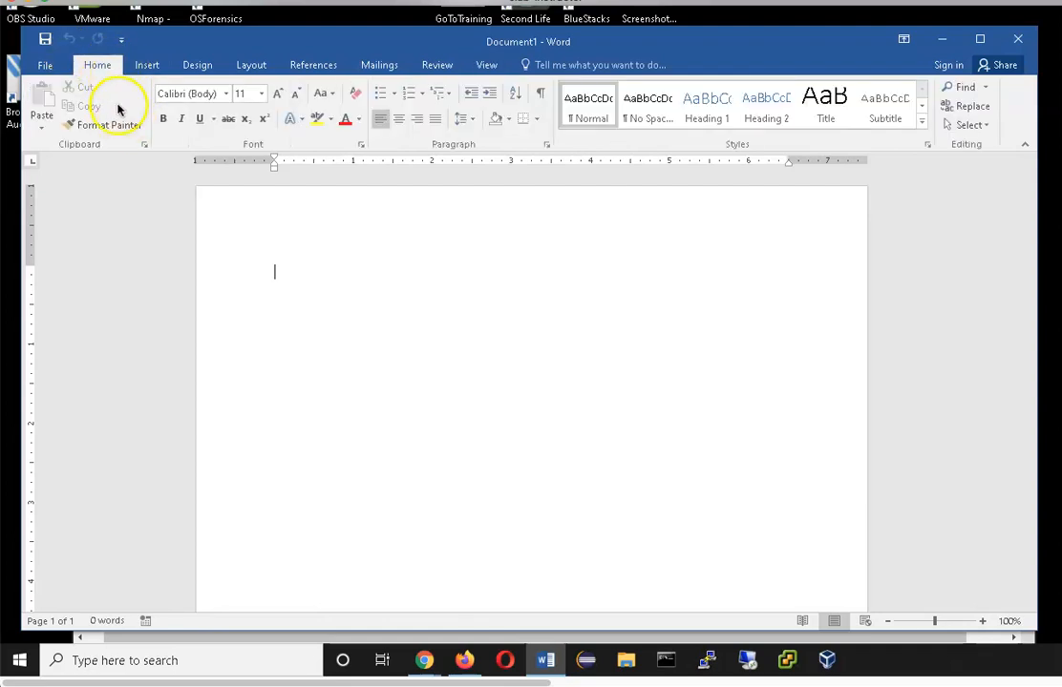
Collapse the ribbon, show the Home commands temporarily, and restore the ribbon to its permanent display.
{"action": "double_click", "coordinate": [97, 67]}
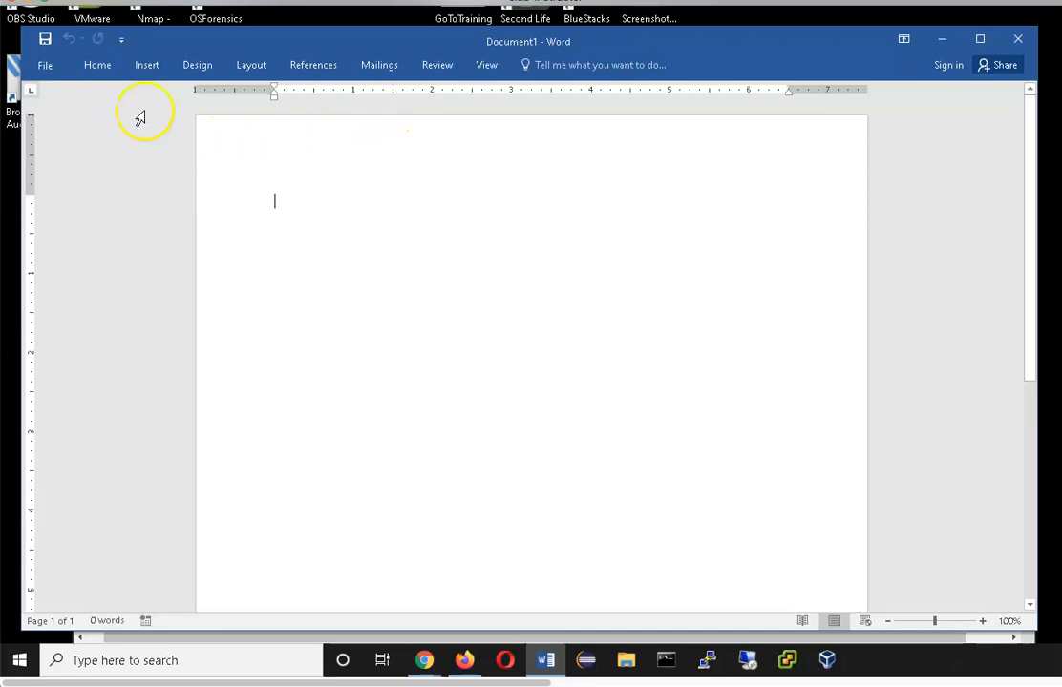
{"action": "left_click", "coordinate": [92, 69]}
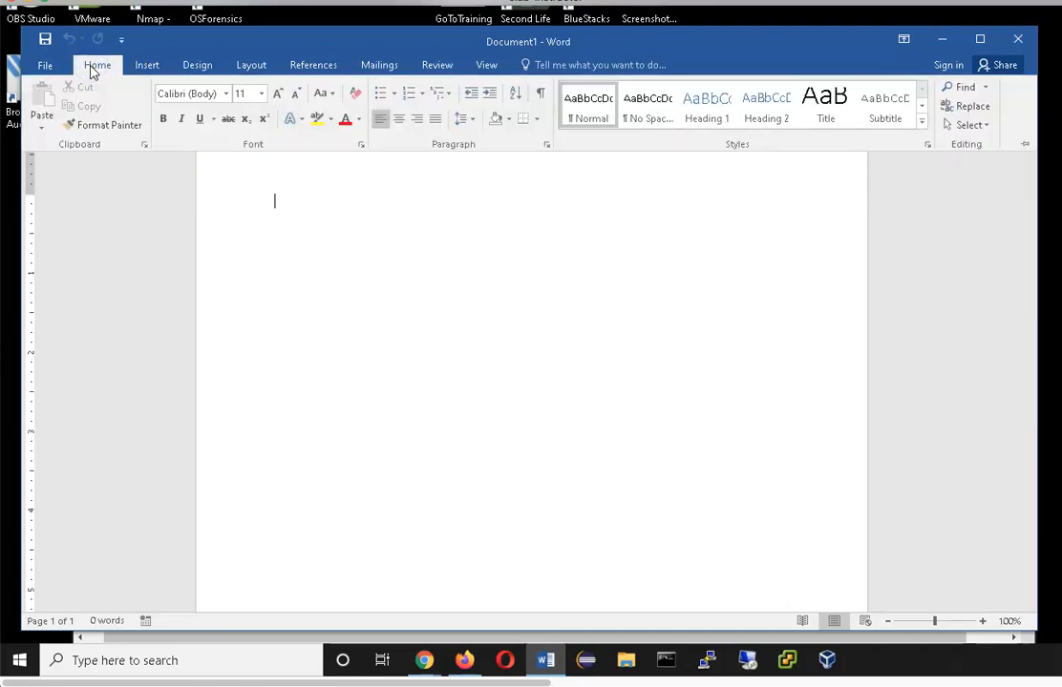
{"action": "left_click", "coordinate": [292, 214]}
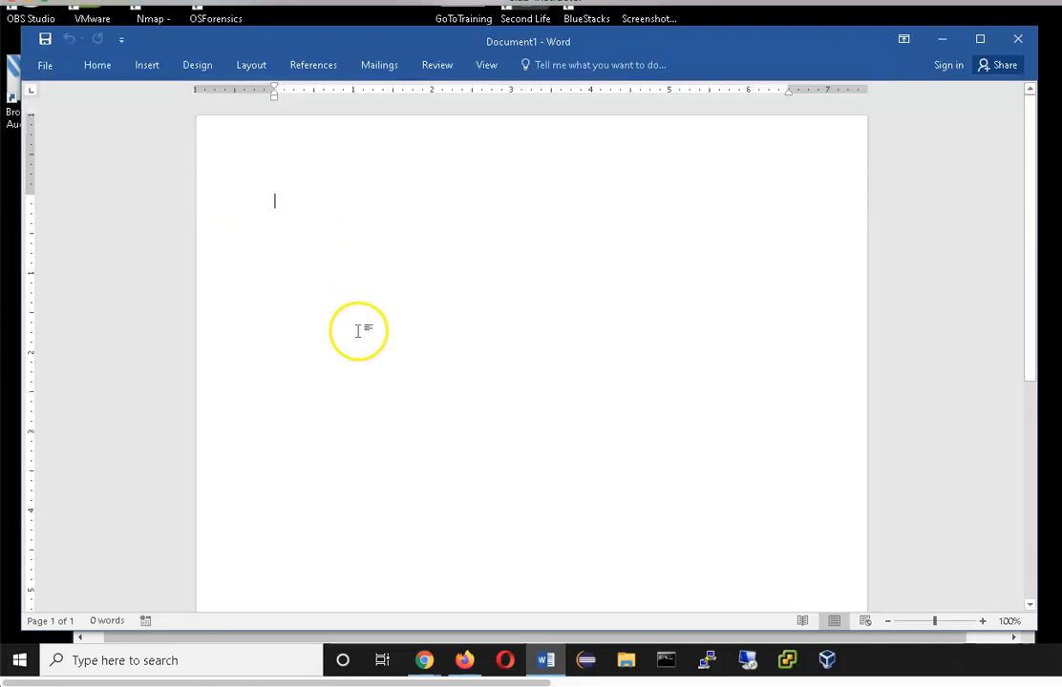
{"action": "double_click", "coordinate": [90, 66]}
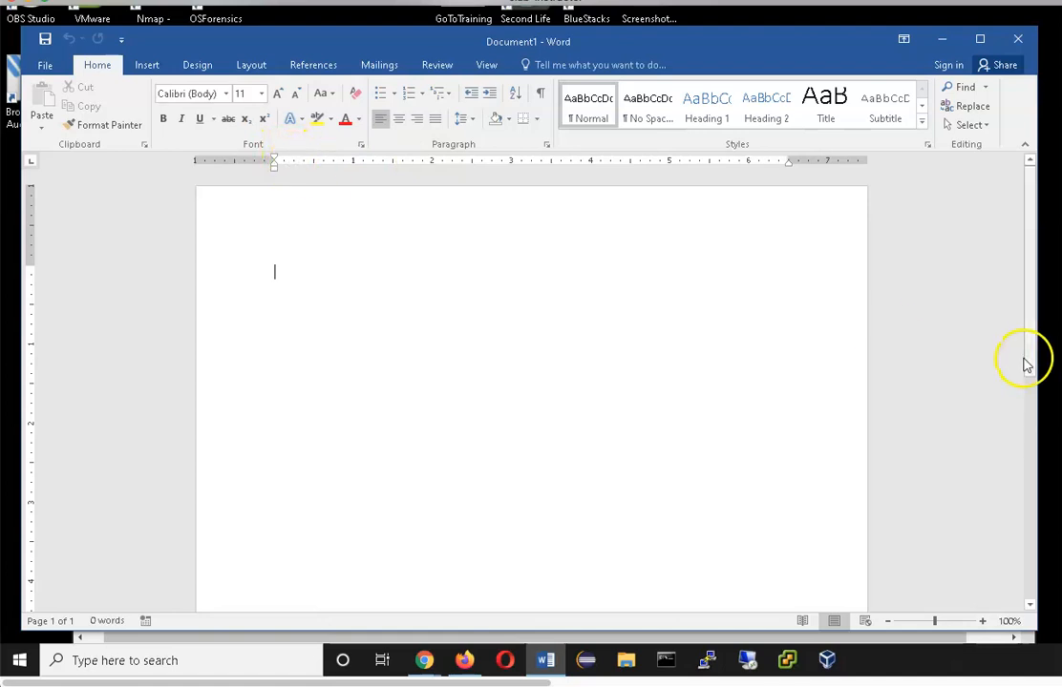
Hide the ruler in the blank document.
{"action": "left_click", "coordinate": [483, 64]}
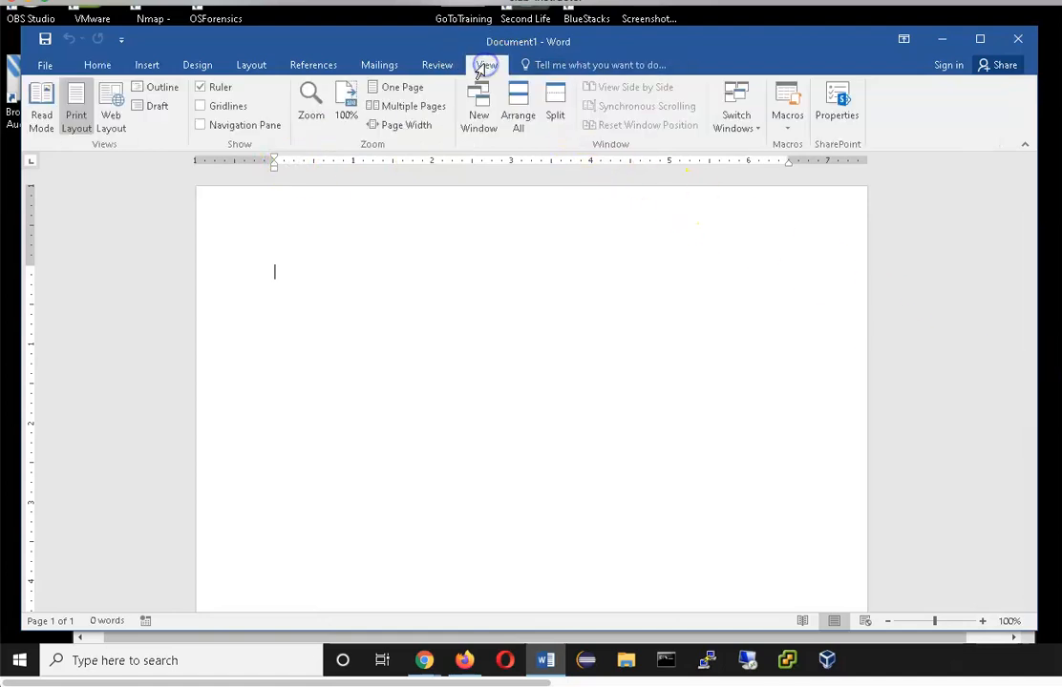
{"action": "left_click", "coordinate": [200, 87]}
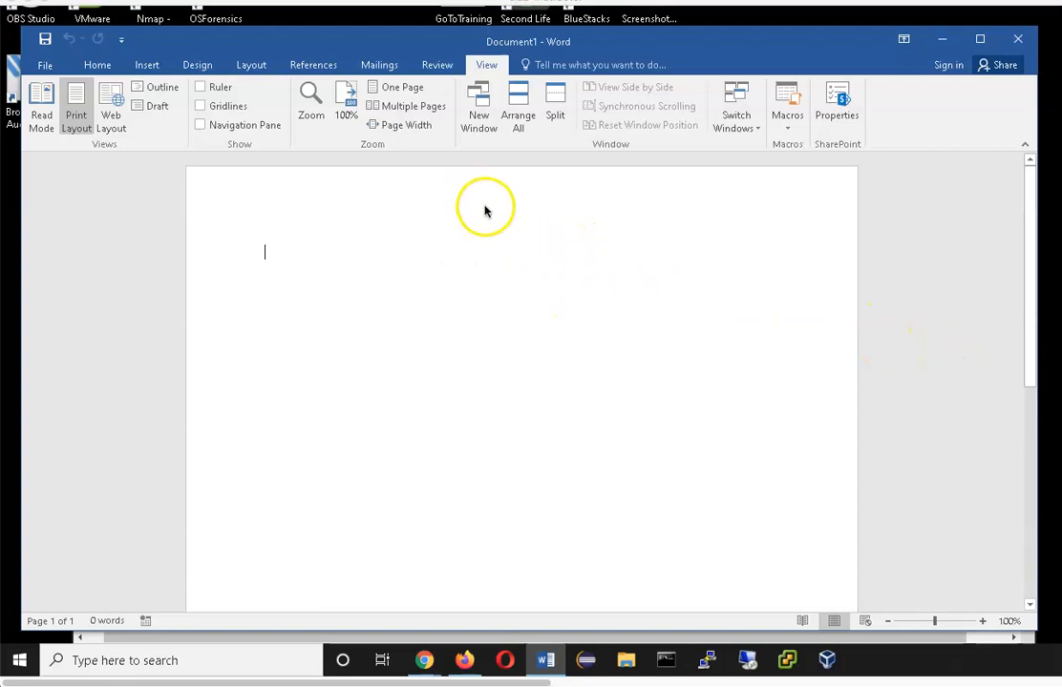
{"action": "left_click_drag", "start_coordinate": [1024, 204], "coordinate": [1007, 226]}
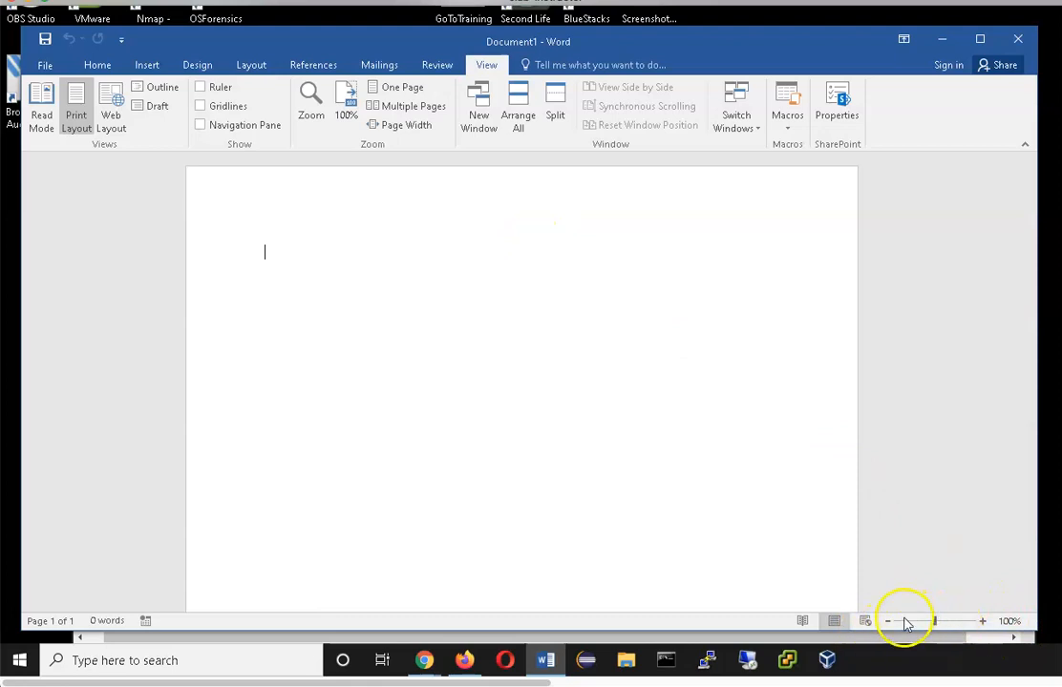
Zoom the blank page to 276%, view its left edge, and return the zoom to 100%.
{"action": "left_click_drag", "start_coordinate": [935, 622], "coordinate": [953, 623]}
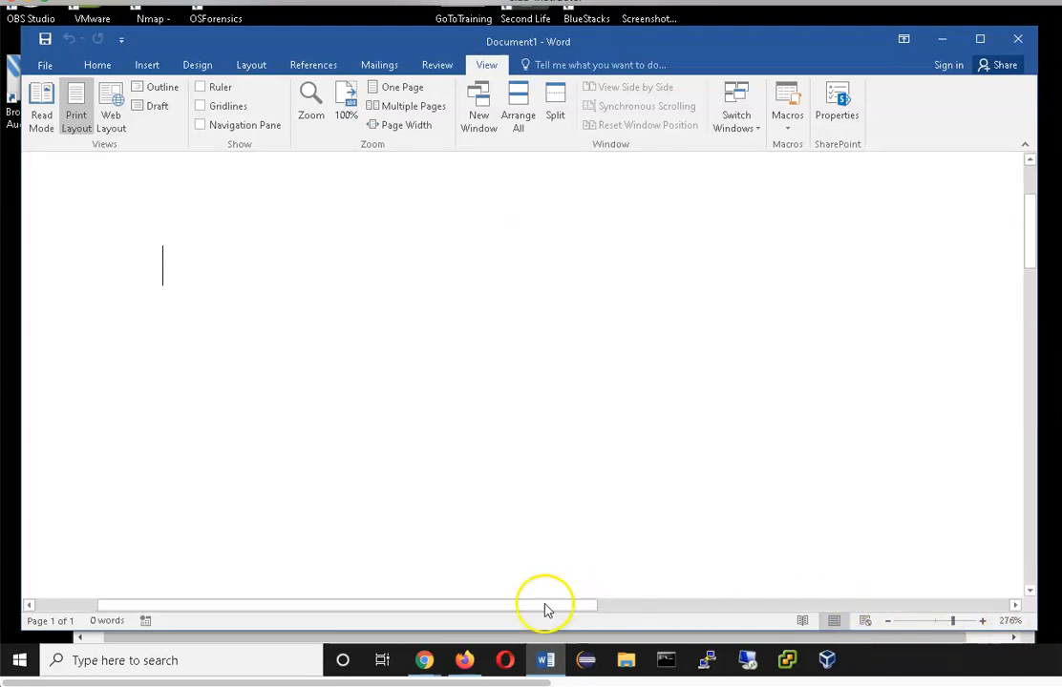
{"action": "left_click_drag", "start_coordinate": [464, 607], "coordinate": [241, 598]}
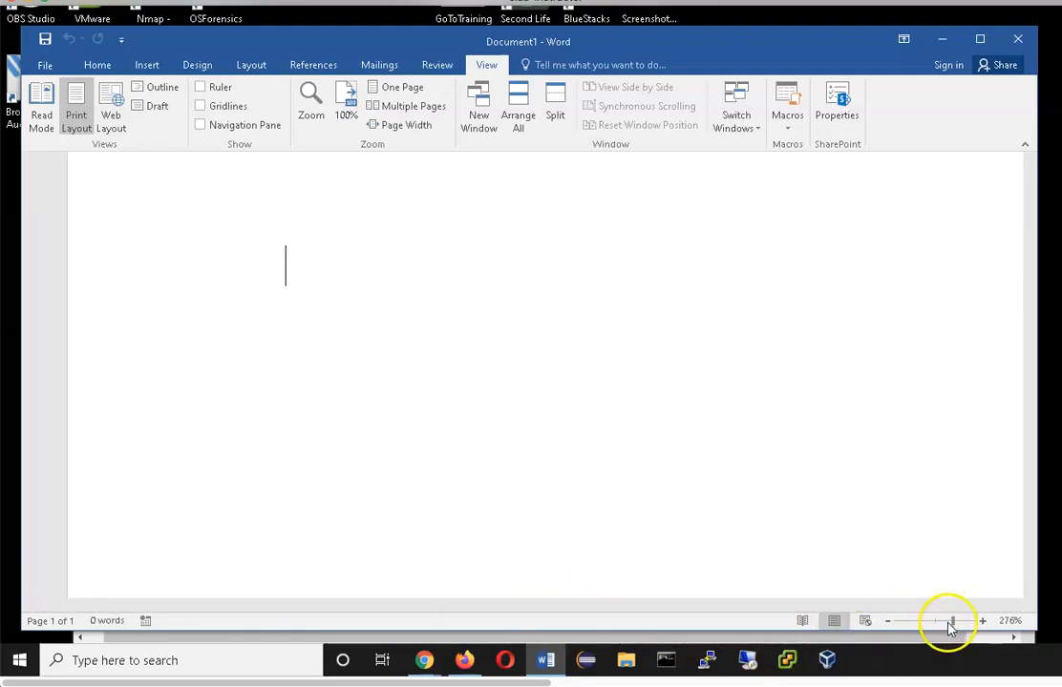
{"action": "left_click_drag", "start_coordinate": [953, 621], "coordinate": [932, 622]}
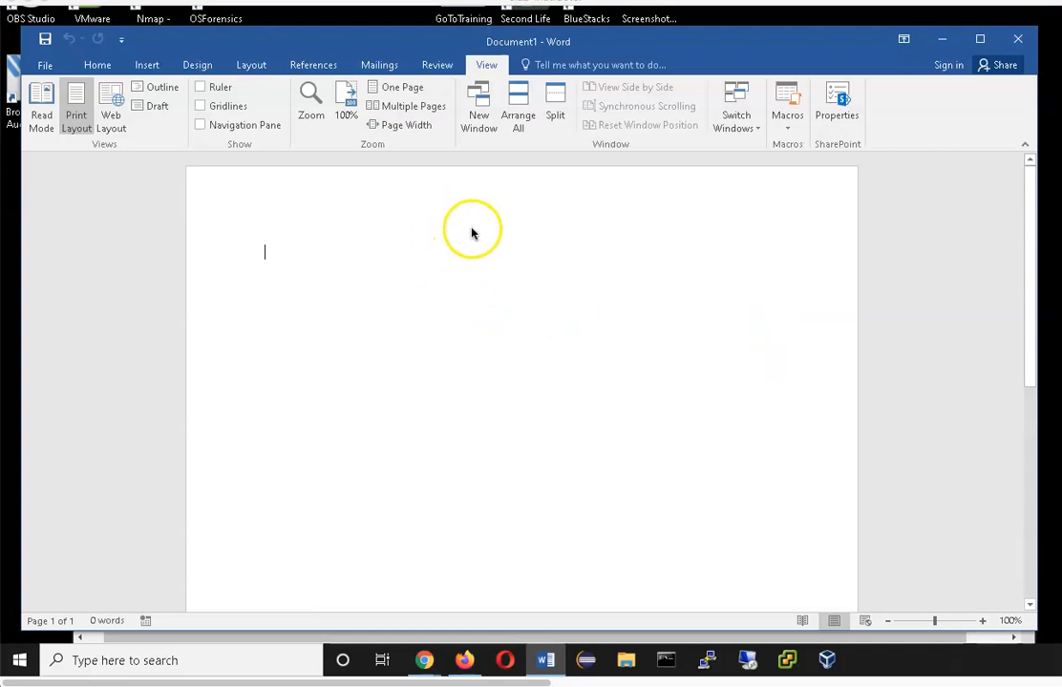
Narrow the Word window in two stages with the Home commands shown, view the condensed Styles gallery, and widen the window again.
{"action": "left_click", "coordinate": [104, 68]}
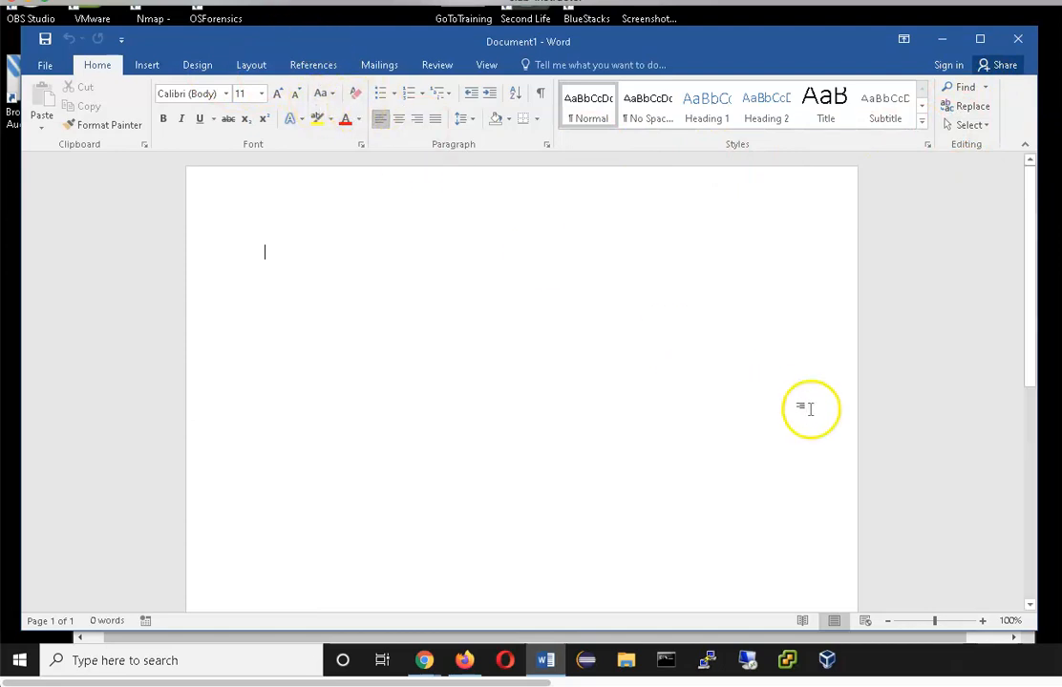
{"action": "left_click_drag", "start_coordinate": [1039, 360], "coordinate": [756, 339]}
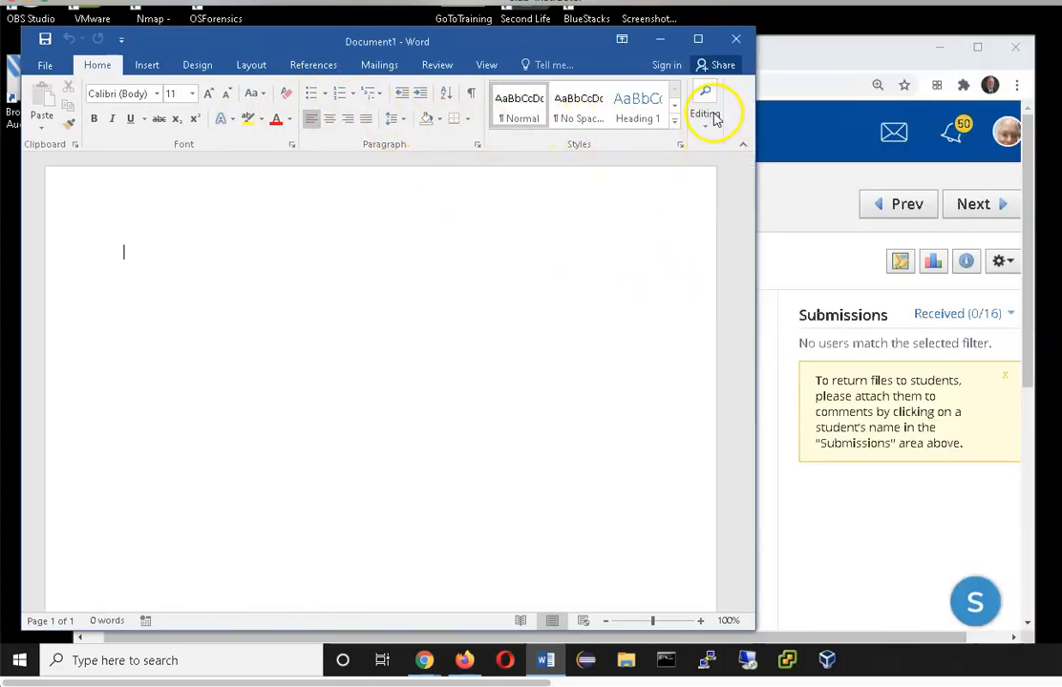
{"action": "left_click_drag", "start_coordinate": [756, 185], "coordinate": [601, 158]}
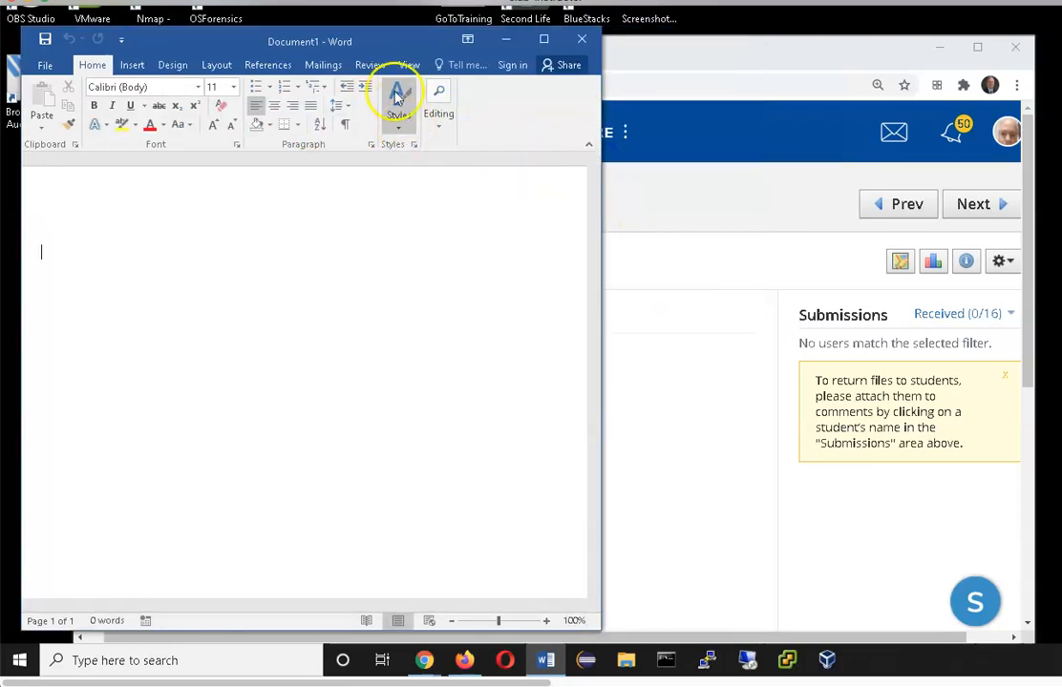
{"action": "left_click", "coordinate": [401, 133]}
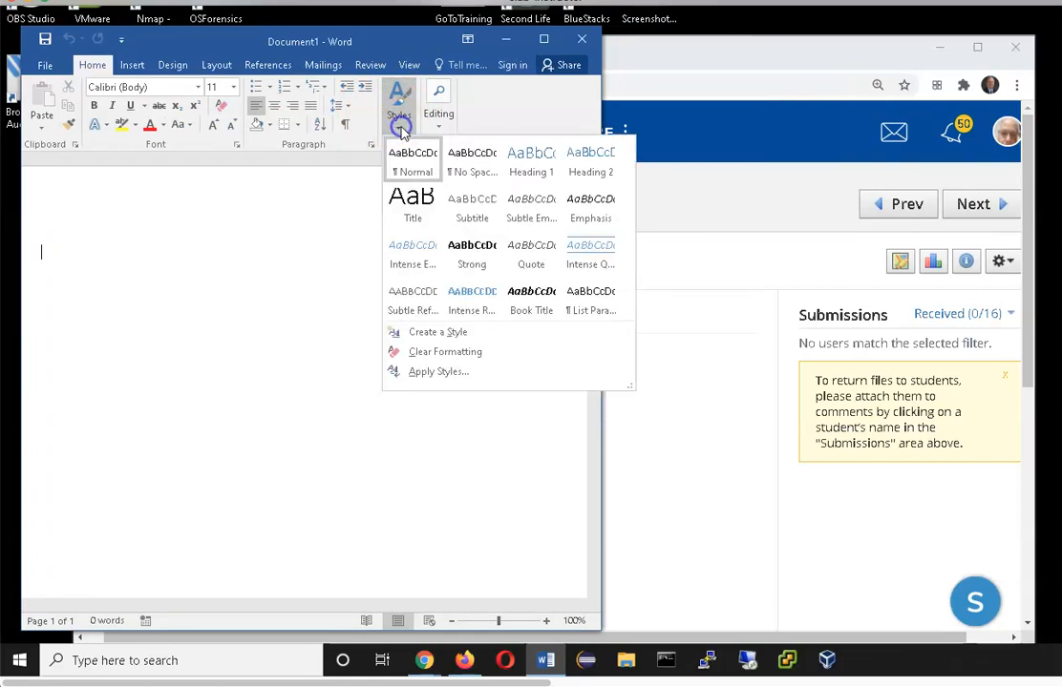
{"action": "left_click", "coordinate": [326, 177]}
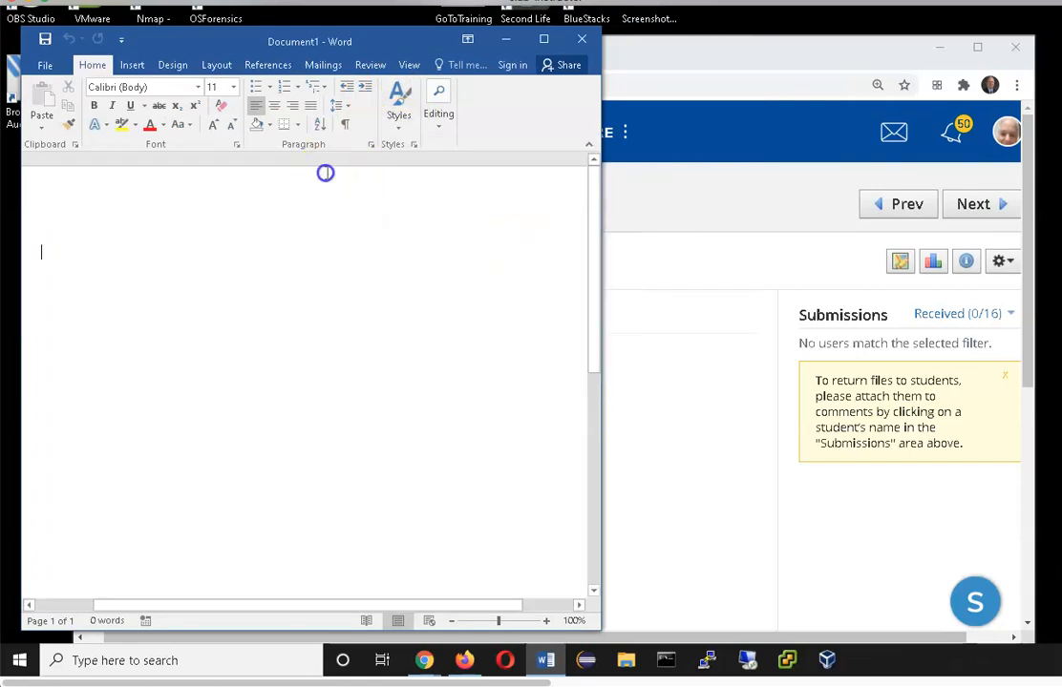
{"action": "left_click_drag", "start_coordinate": [604, 242], "coordinate": [1047, 348]}
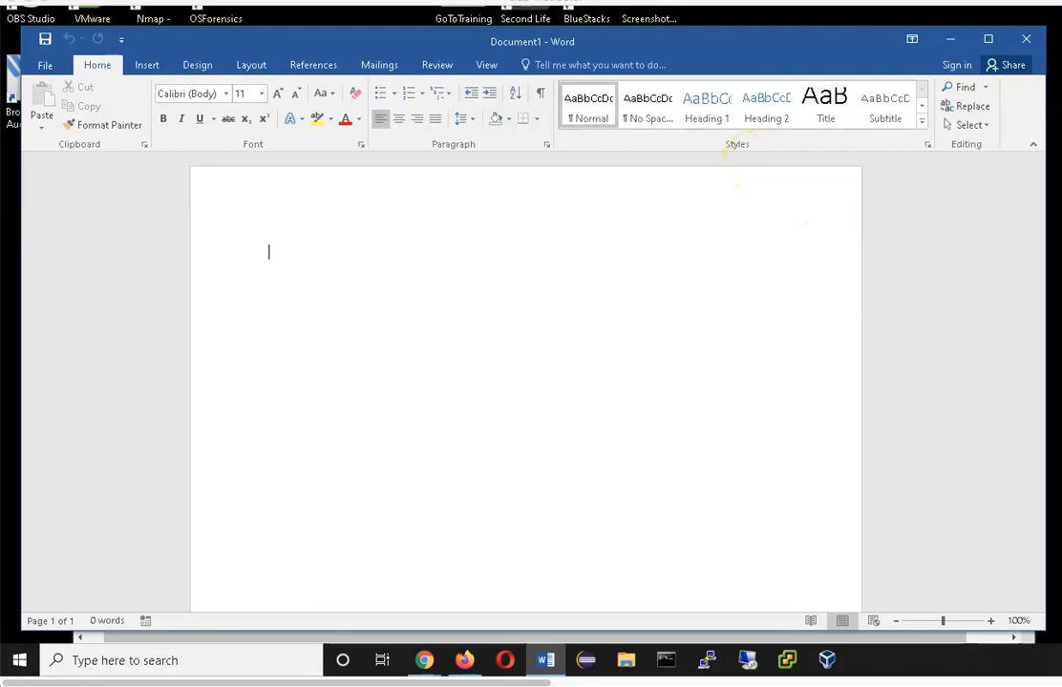
Compare the blank page's context menu and mini formatting toolbar with the Home commands, dismissing them each time.
{"action": "right_click", "coordinate": [284, 256]}
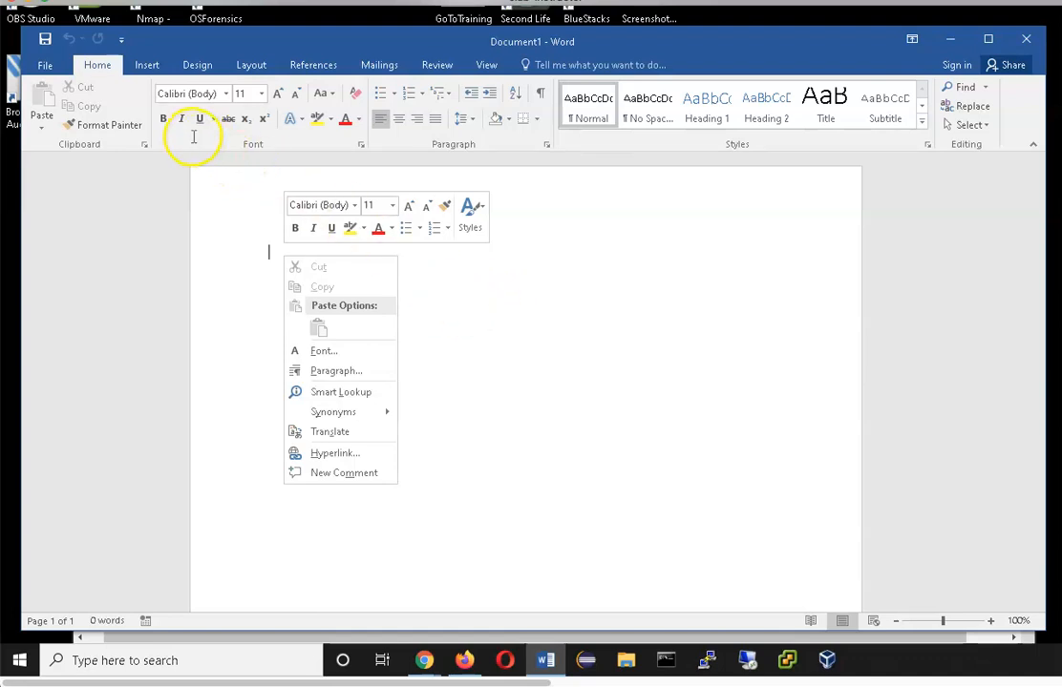
{"action": "left_click", "coordinate": [561, 242]}
{"action": "right_click", "coordinate": [415, 247]}
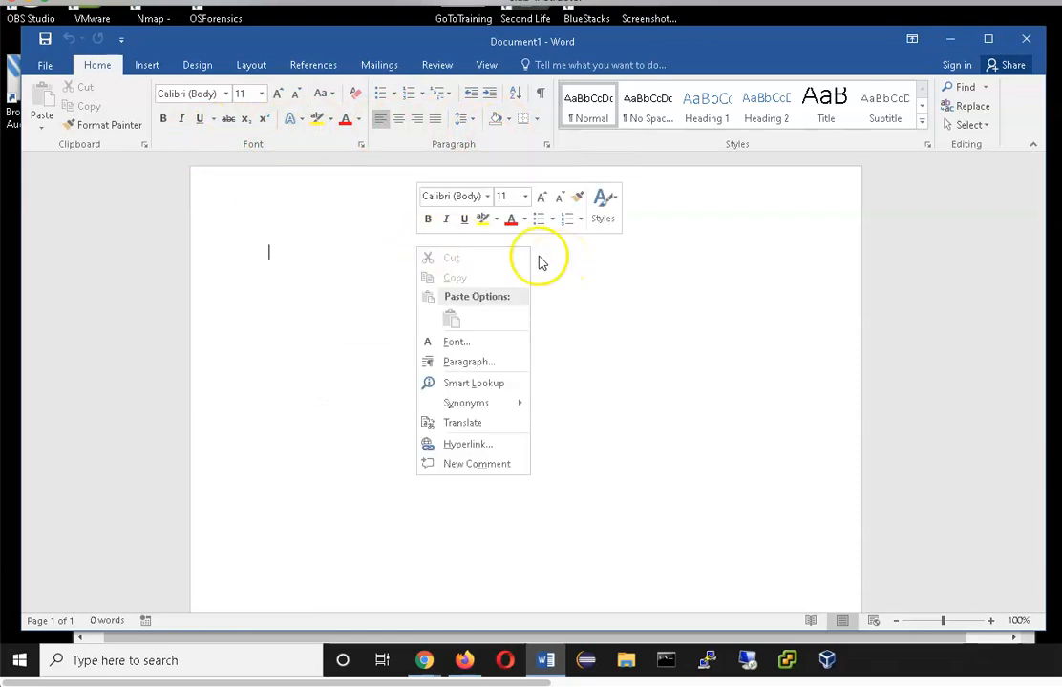
{"action": "left_click", "coordinate": [187, 172]}
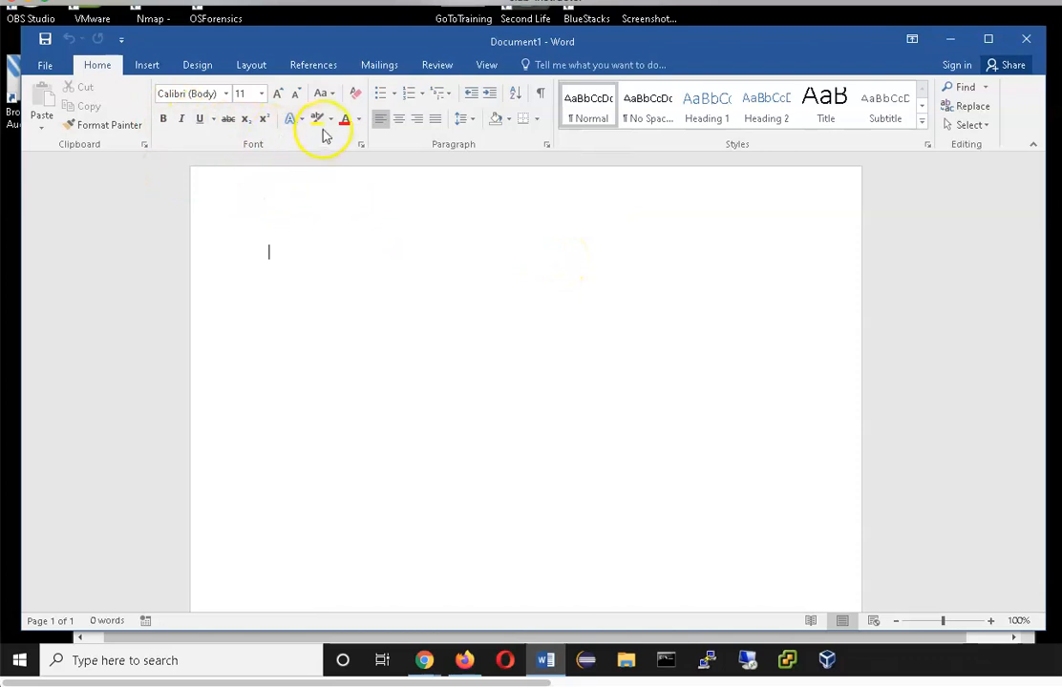
{"action": "right_click", "coordinate": [379, 256]}
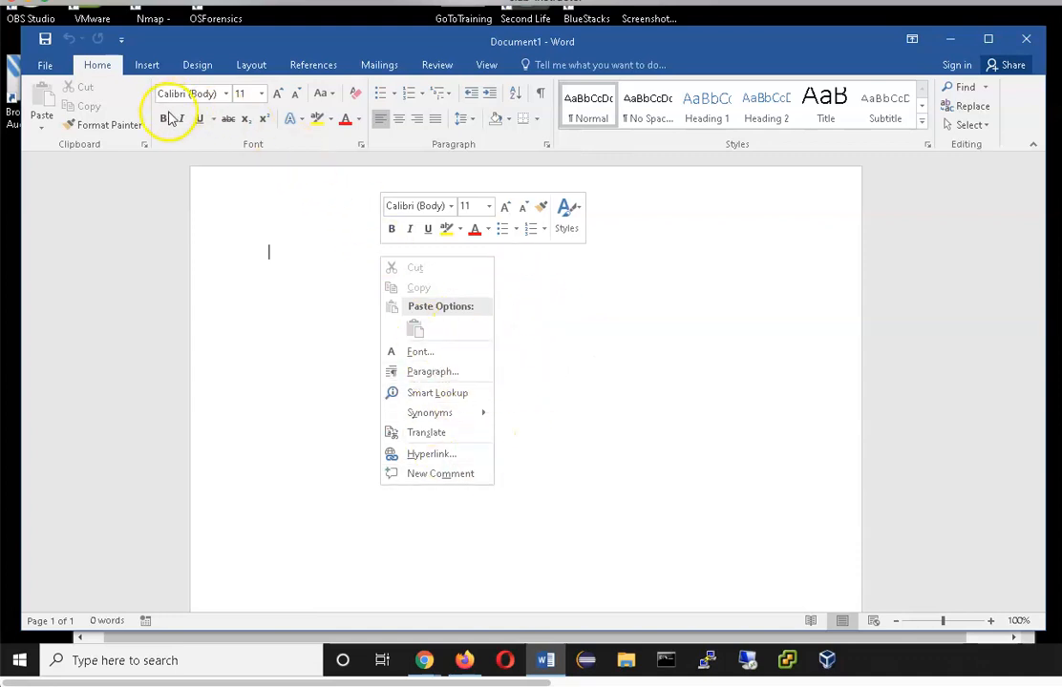
{"action": "left_click", "coordinate": [675, 280]}
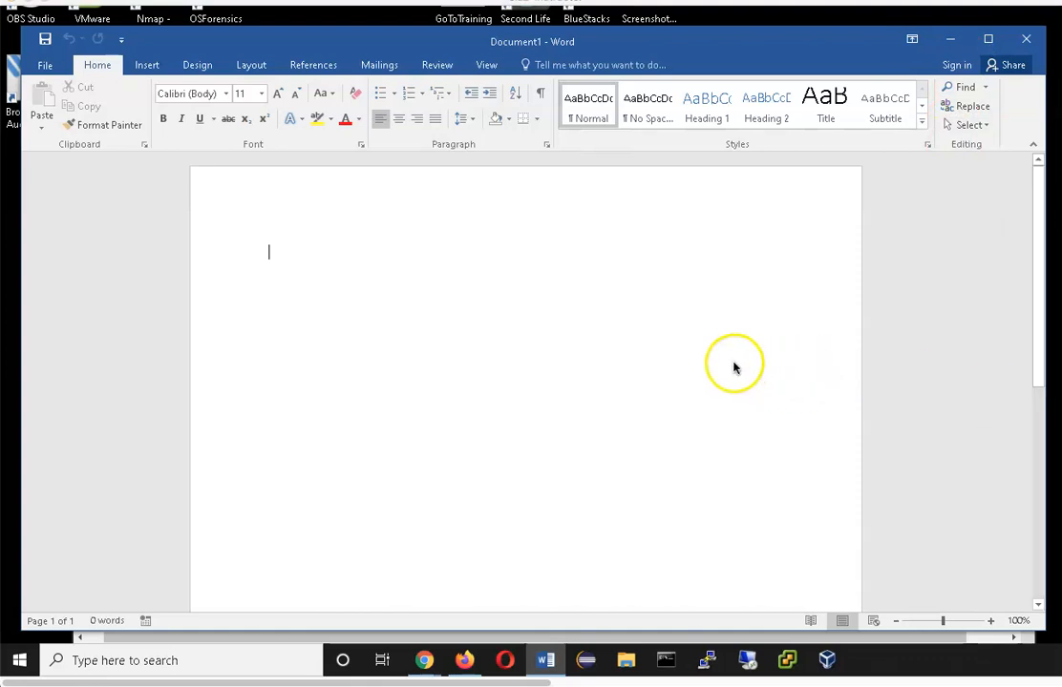
Review the Insert, Design, Layout and References commands again, finishing with the View commands.
{"action": "left_click", "coordinate": [147, 65]}
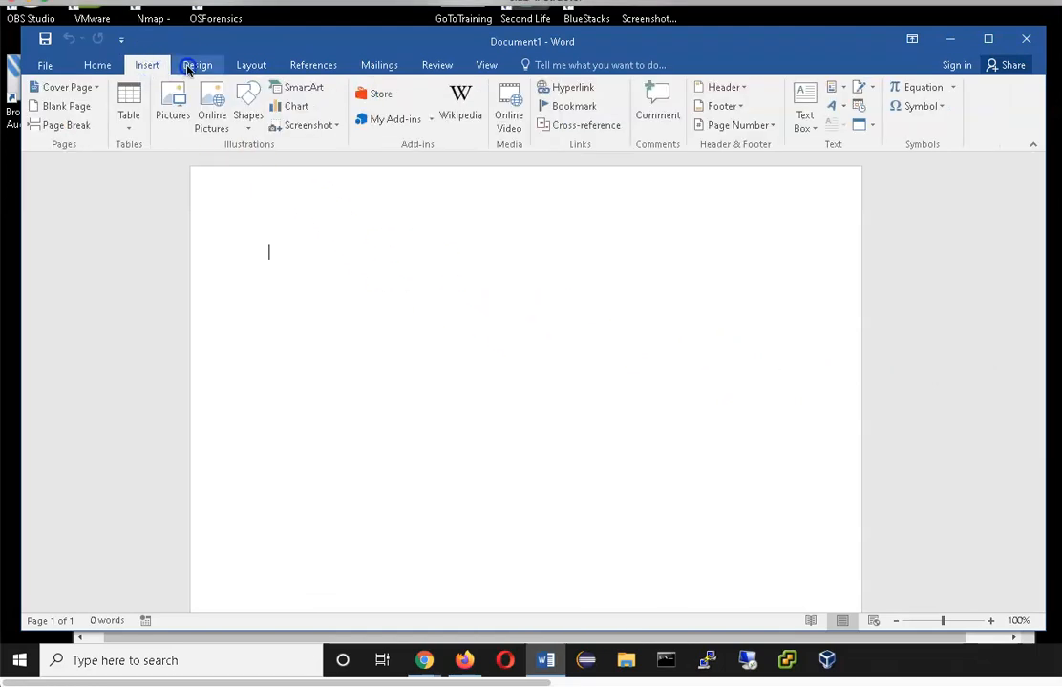
{"action": "left_click", "coordinate": [195, 64]}
{"action": "left_click", "coordinate": [253, 67]}
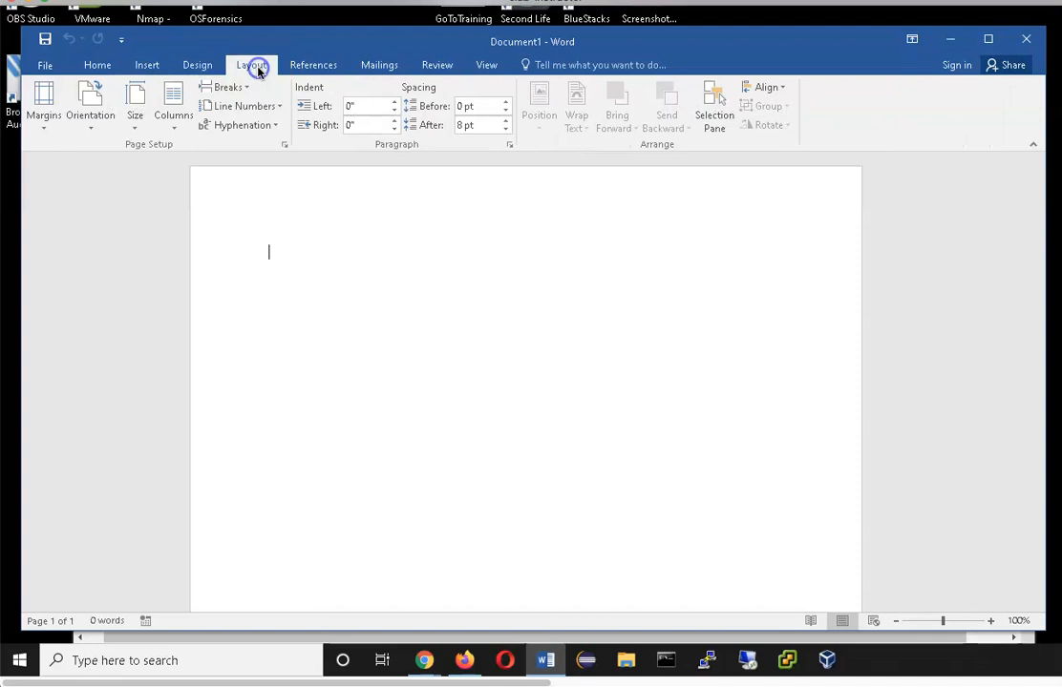
{"action": "left_click", "coordinate": [313, 65]}
{"action": "left_click", "coordinate": [485, 66]}
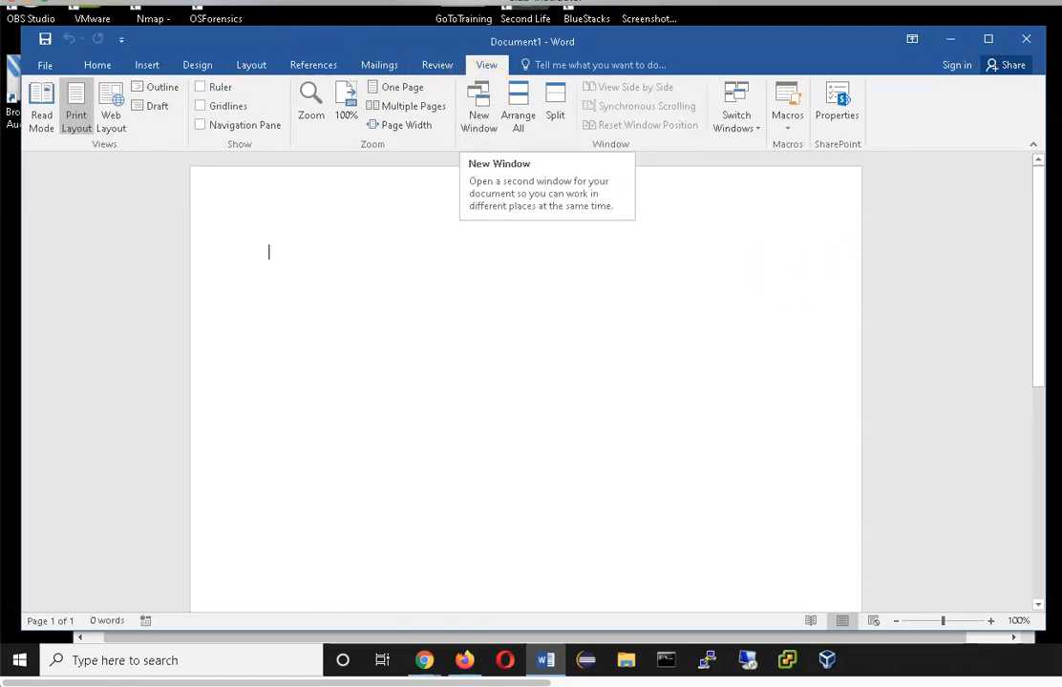
Review the Home, Insert, Design, Layout, Mailings and Review command groups, ending with the Home commands.
{"action": "left_click", "coordinate": [96, 65]}
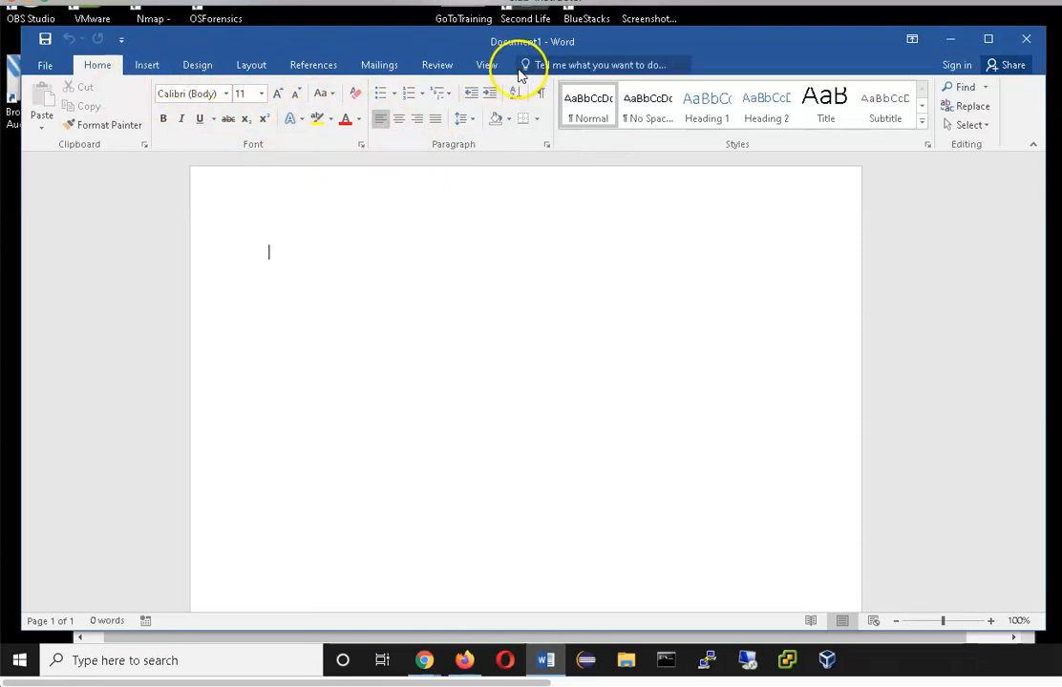
{"action": "left_click", "coordinate": [146, 65]}
{"action": "left_click", "coordinate": [201, 67]}
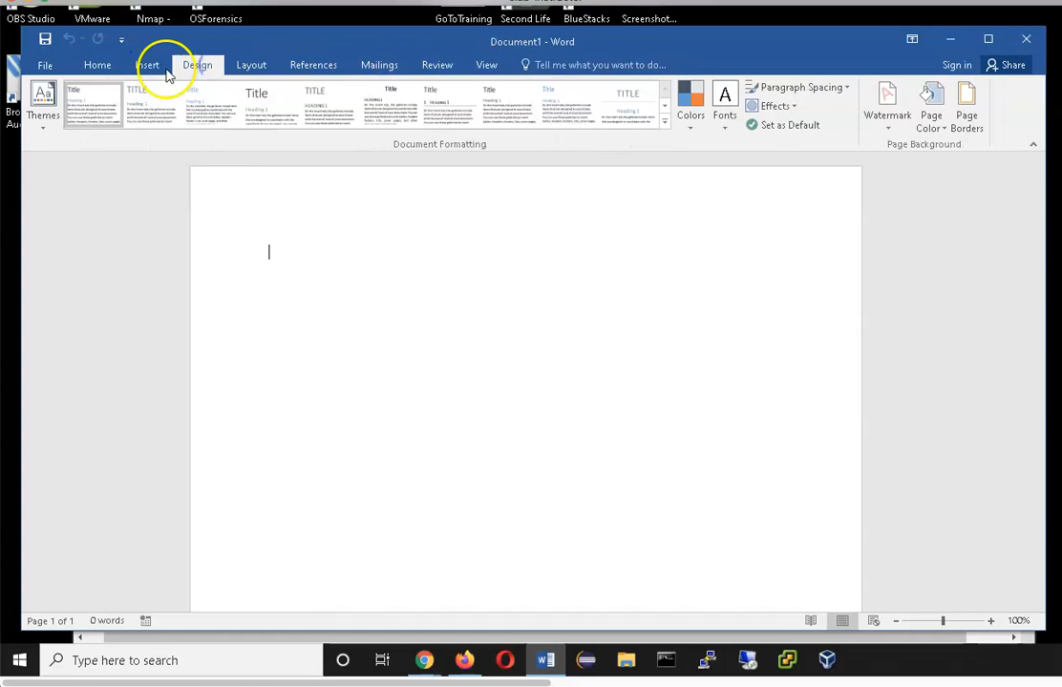
{"action": "left_click", "coordinate": [95, 69]}
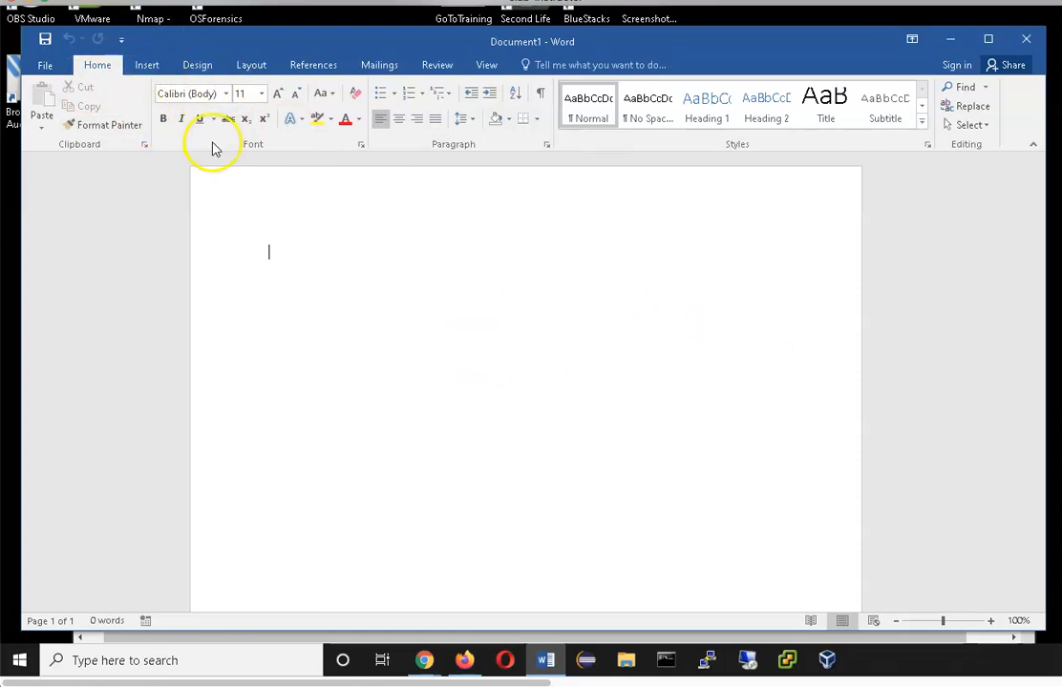
{"action": "left_click", "coordinate": [150, 66]}
{"action": "left_click", "coordinate": [200, 66]}
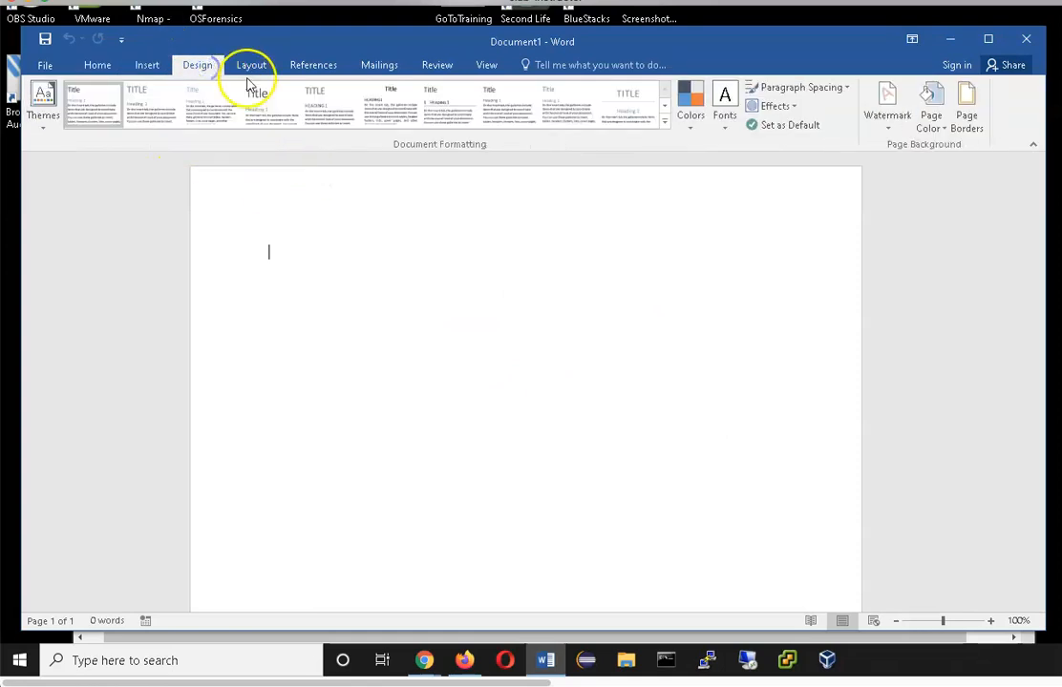
{"action": "left_click", "coordinate": [251, 66]}
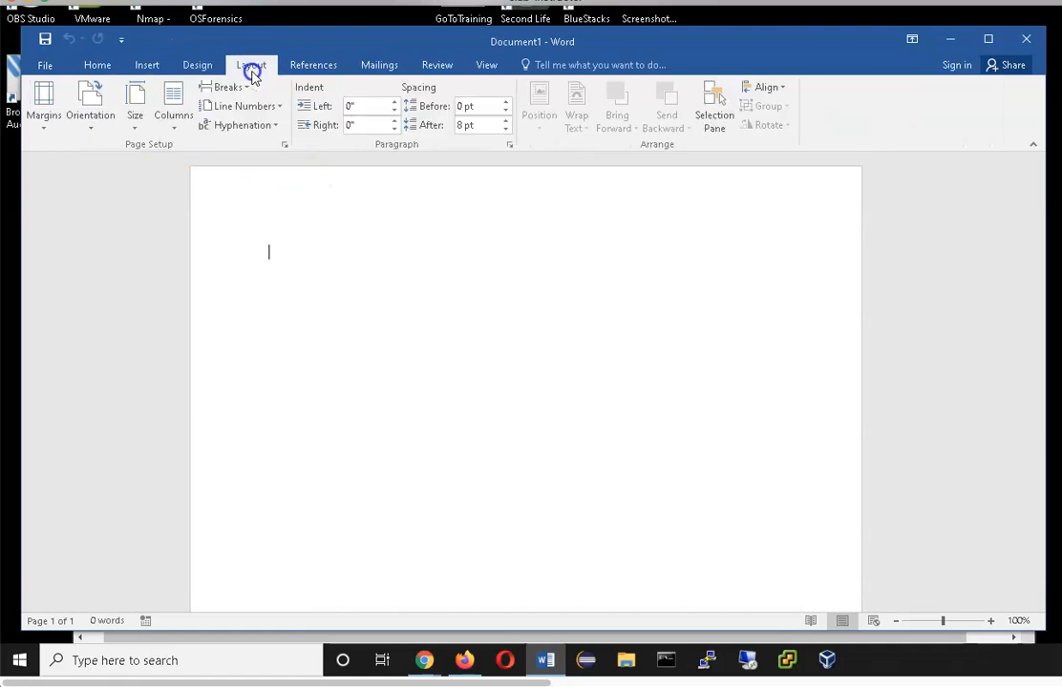
{"action": "left_click", "coordinate": [374, 64]}
{"action": "left_click", "coordinate": [437, 67]}
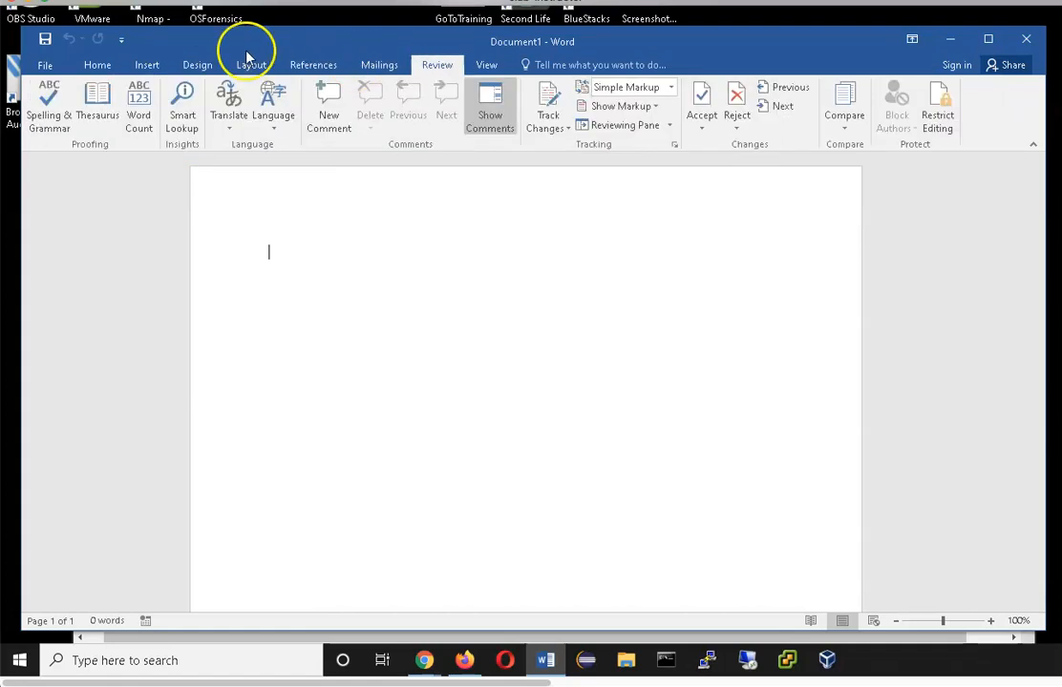
{"action": "left_click", "coordinate": [95, 65]}
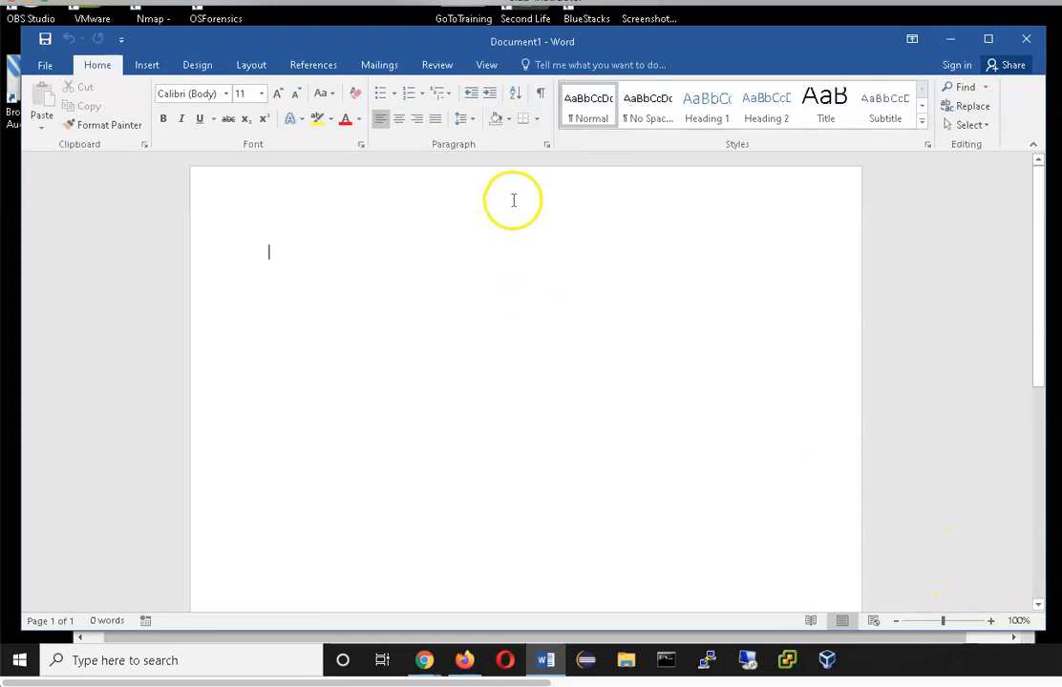
Show the rulers around the blank page and hide them again.
{"action": "left_click", "coordinate": [486, 65]}
{"action": "left_click", "coordinate": [199, 87]}
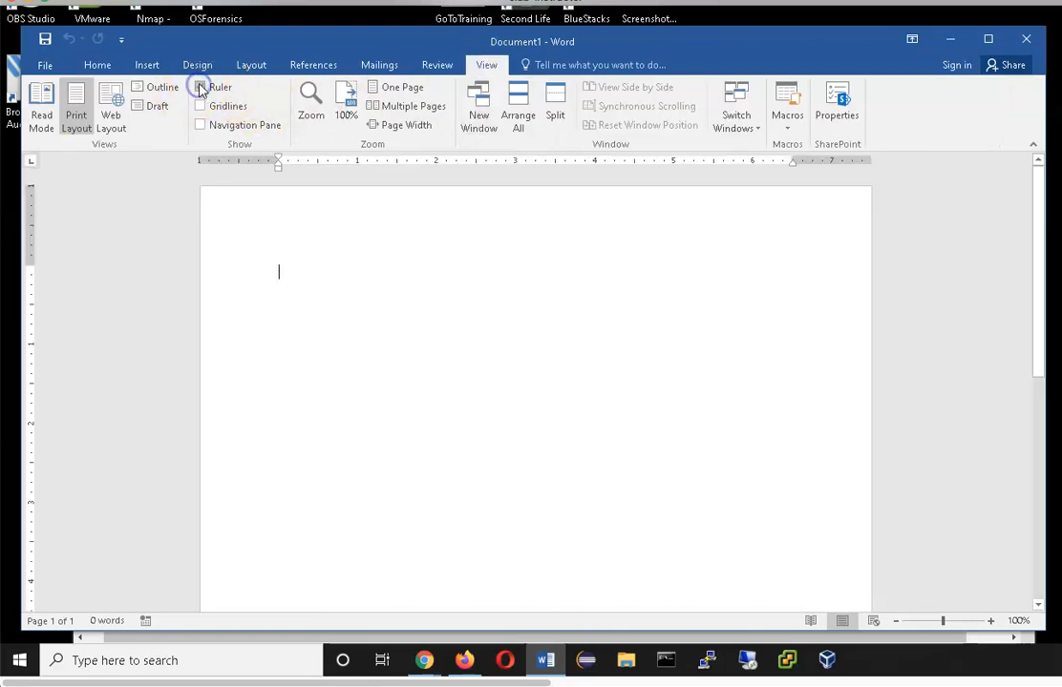
{"action": "left_click", "coordinate": [200, 87]}
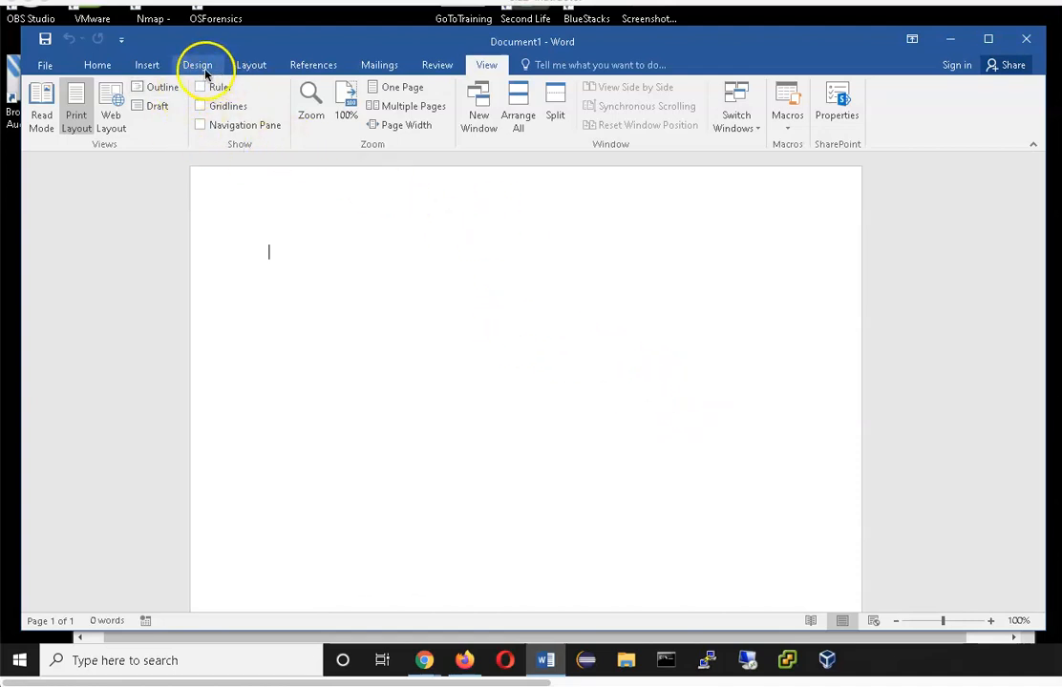
Set the document's page margins to the Narrow preset, 0.5" on all sides.
{"action": "left_click", "coordinate": [249, 66]}
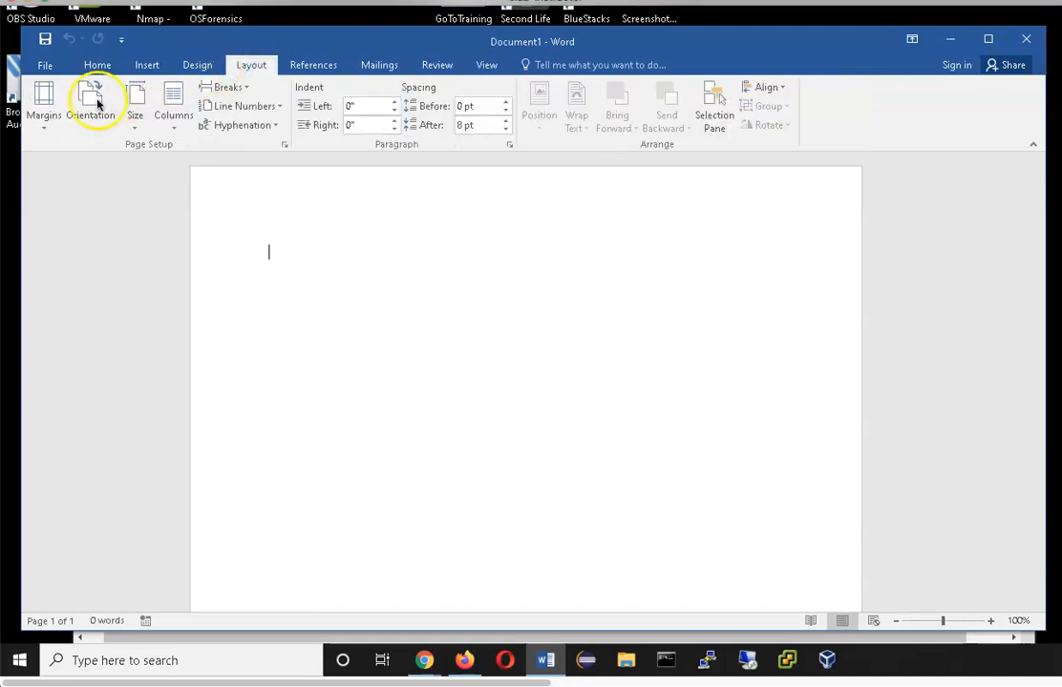
{"action": "left_click", "coordinate": [43, 100]}
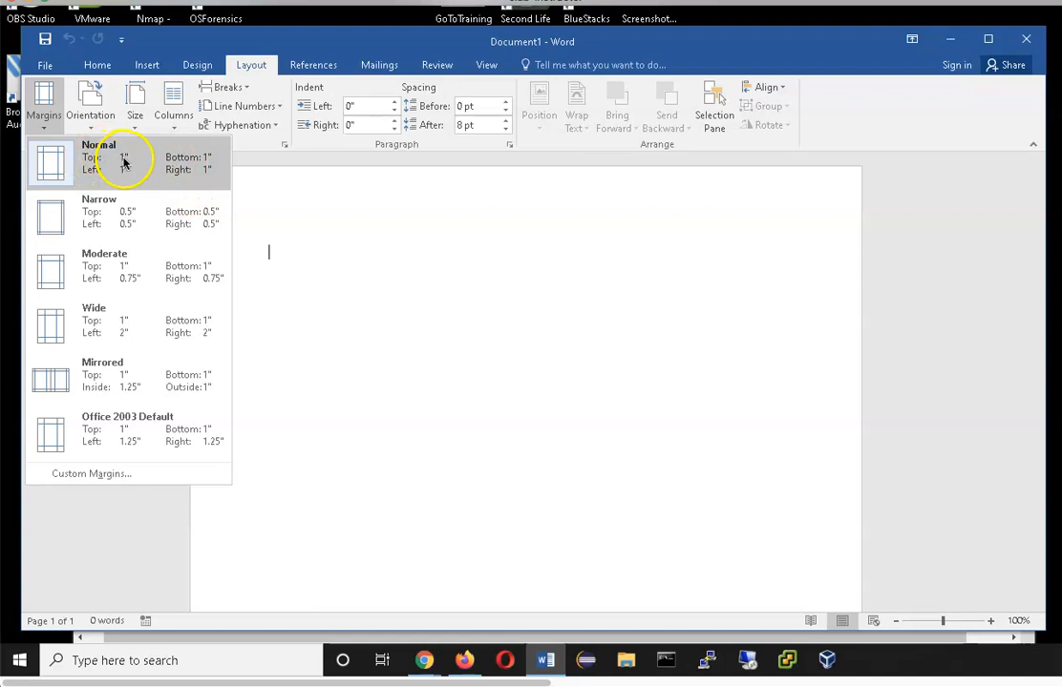
{"action": "left_click", "coordinate": [248, 66]}
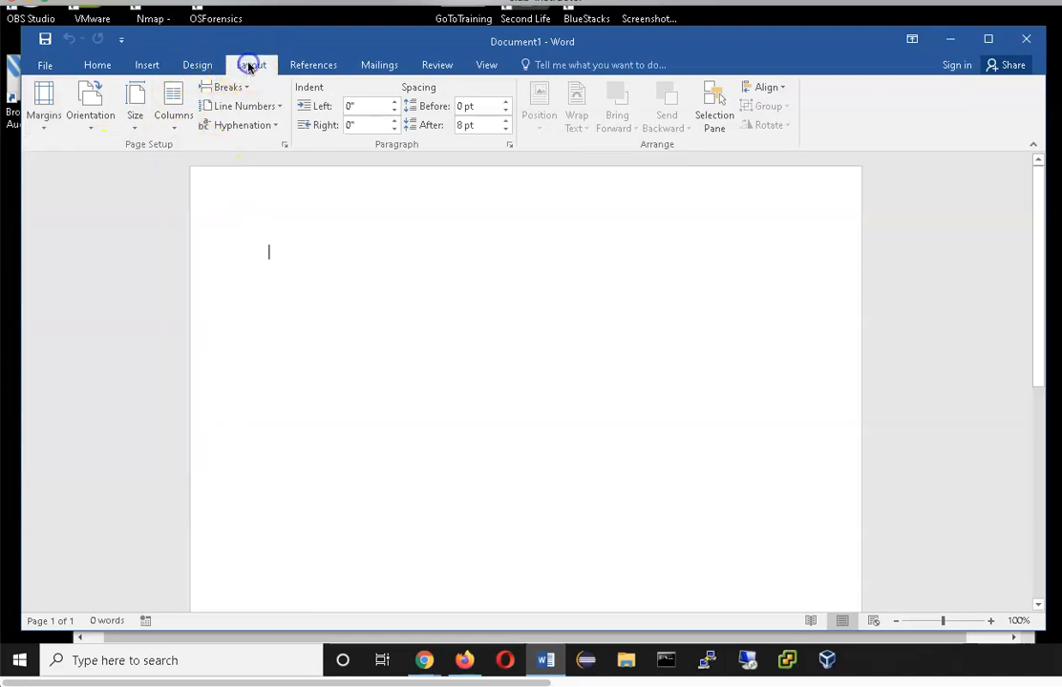
{"action": "left_click", "coordinate": [43, 95]}
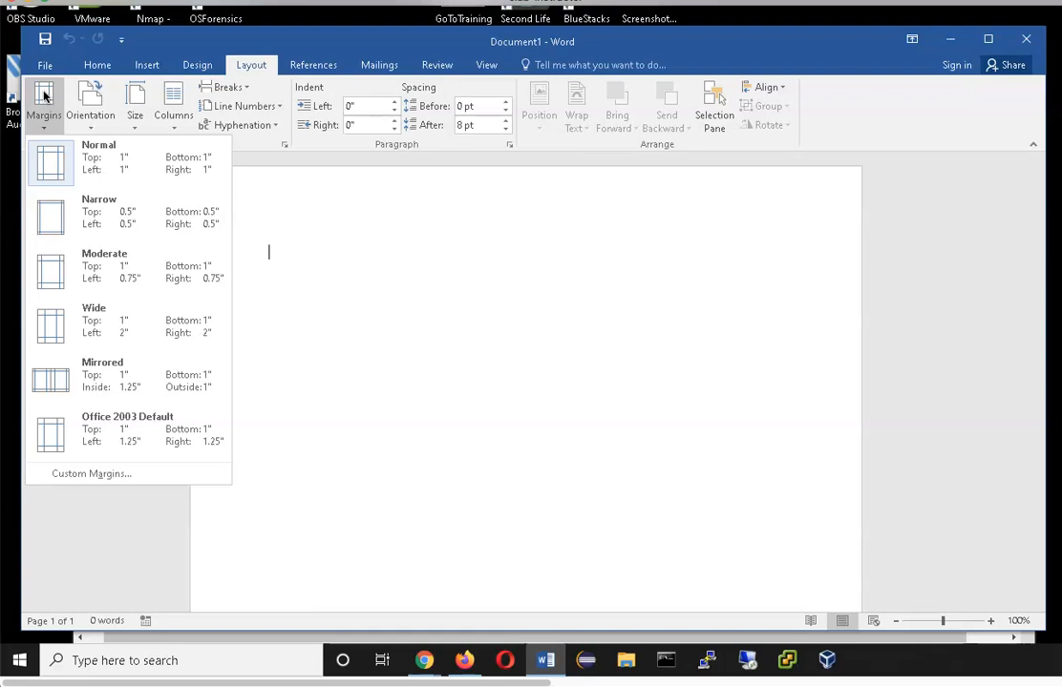
{"action": "left_click", "coordinate": [77, 229]}
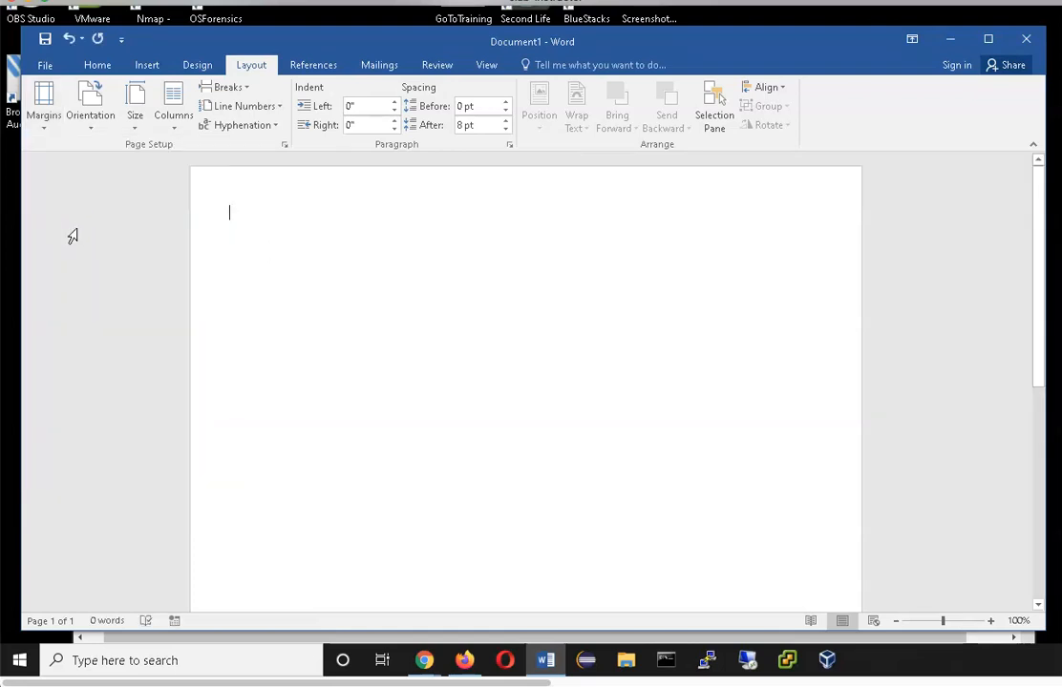
Review the margin presets again and return to the page without choosing a different one.
{"action": "left_click", "coordinate": [48, 125]}
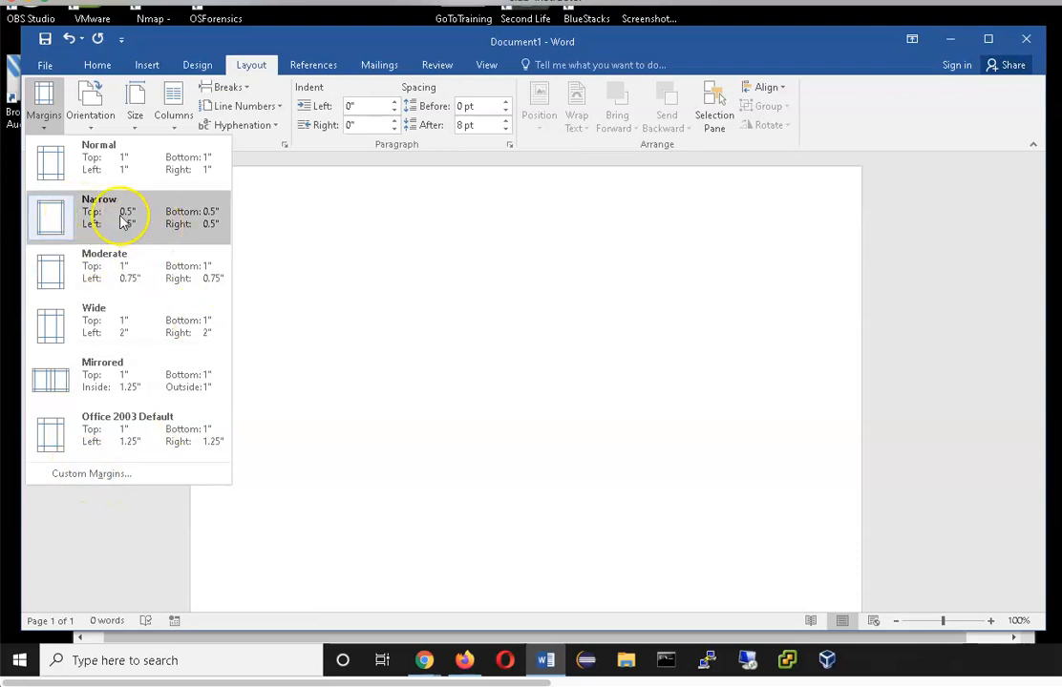
{"action": "left_click", "coordinate": [43, 102]}
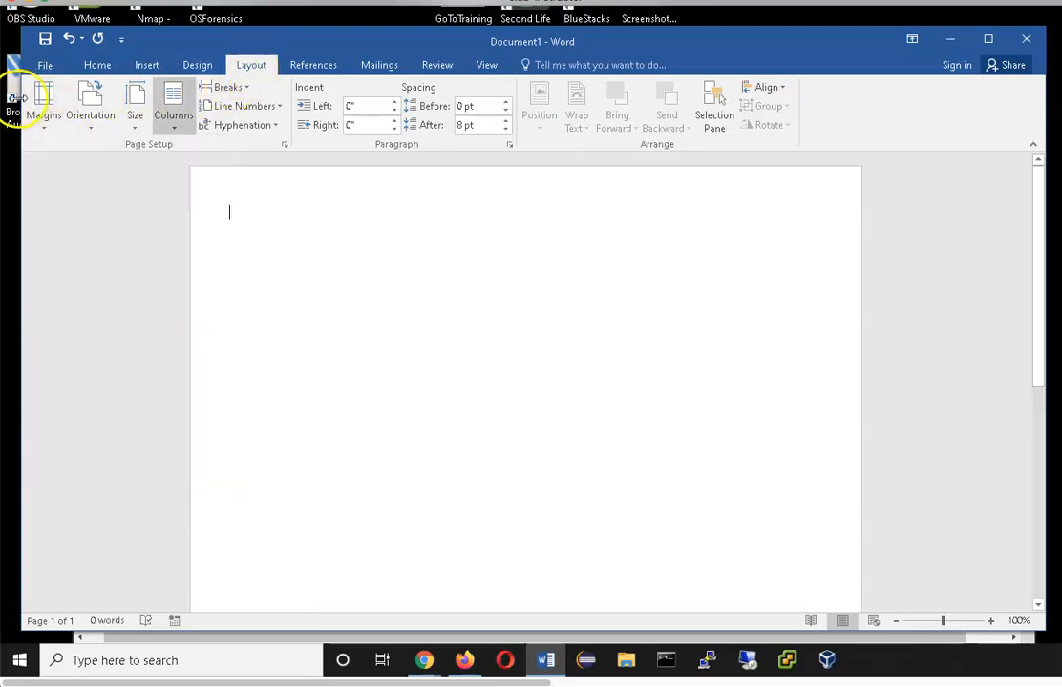
{"action": "left_click", "coordinate": [40, 101]}
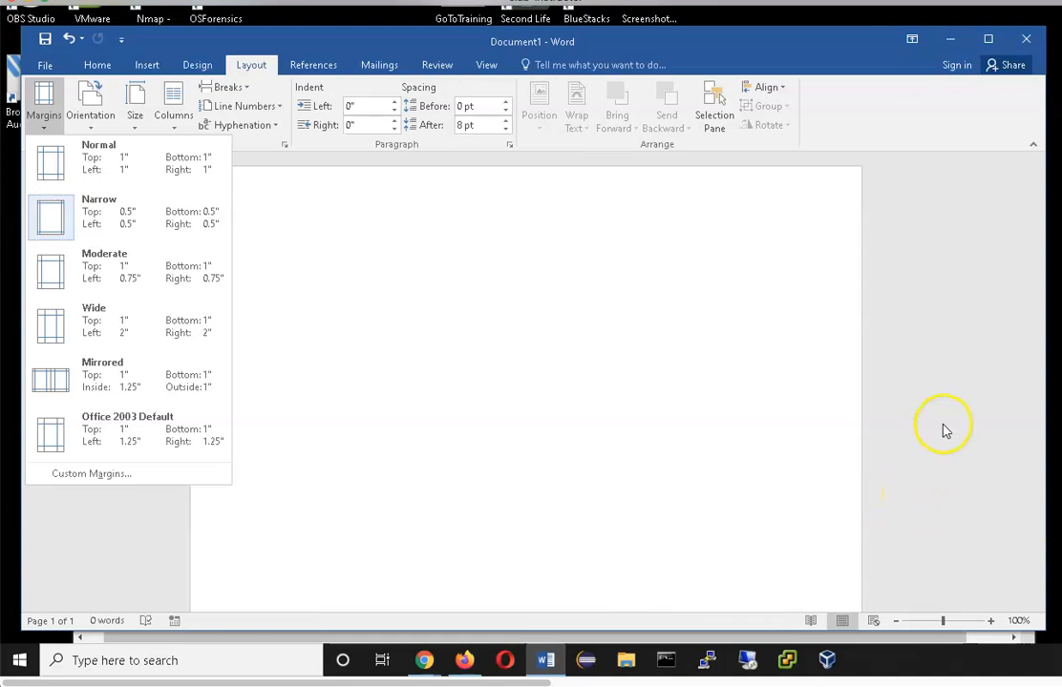
{"action": "left_click", "coordinate": [466, 311]}
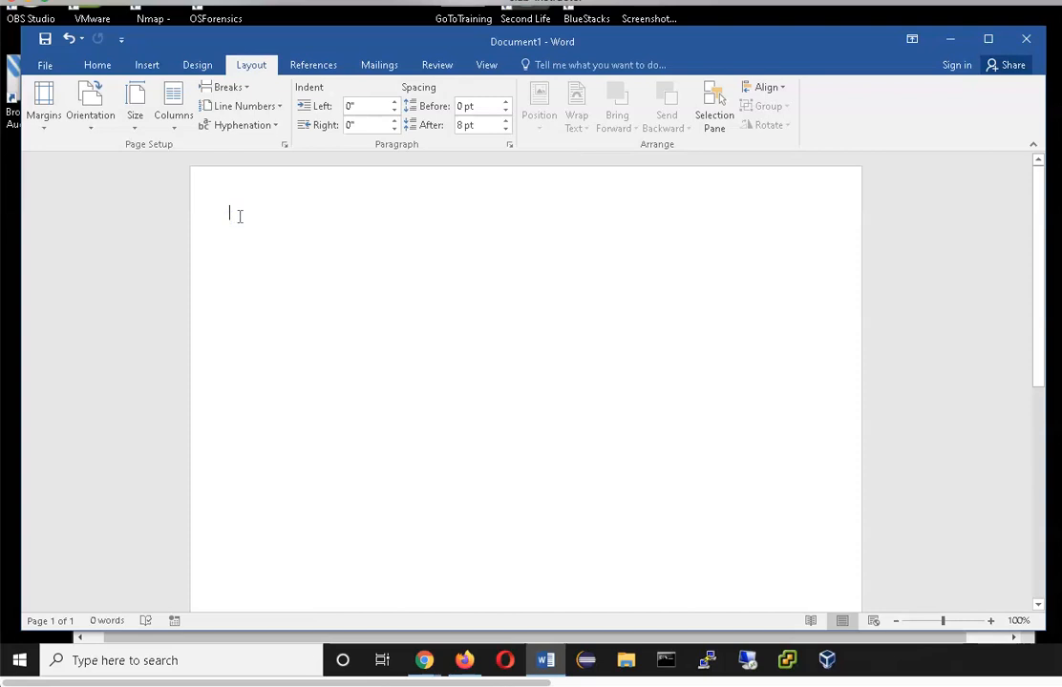
Write "Wash Your Hands!" on the first line and enlarge the page zoom to 140%.
{"action": "type", "text": "w"}
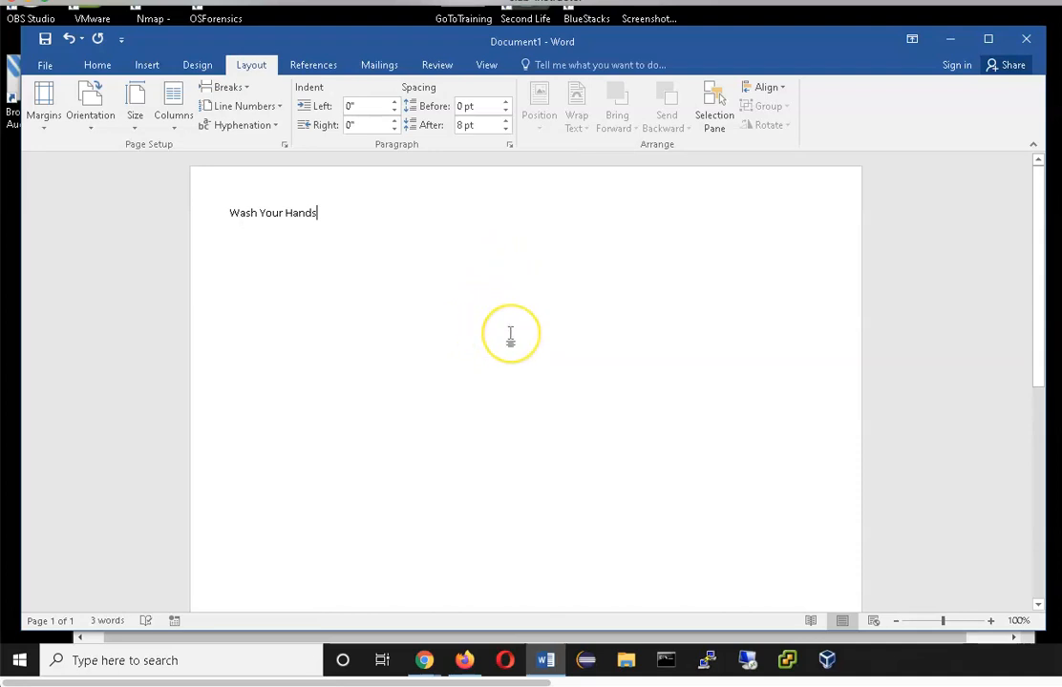
{"action": "left_click", "coordinate": [990, 622]}
{"action": "left_click", "coordinate": [992, 622]}
{"action": "left_click", "coordinate": [991, 621]}
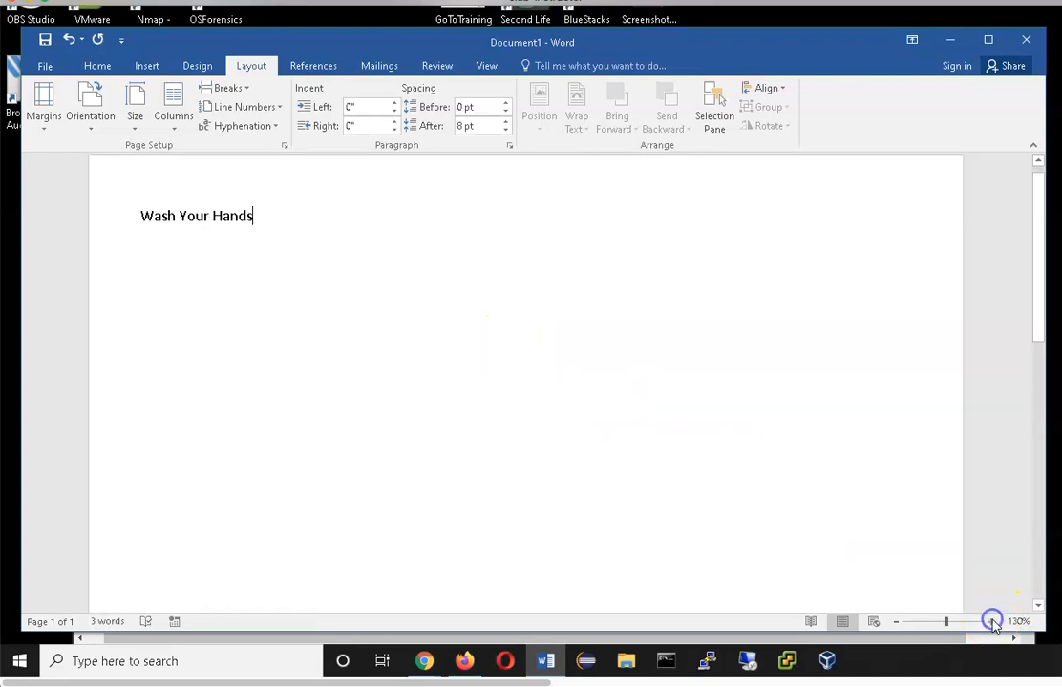
{"action": "left_click", "coordinate": [991, 621]}
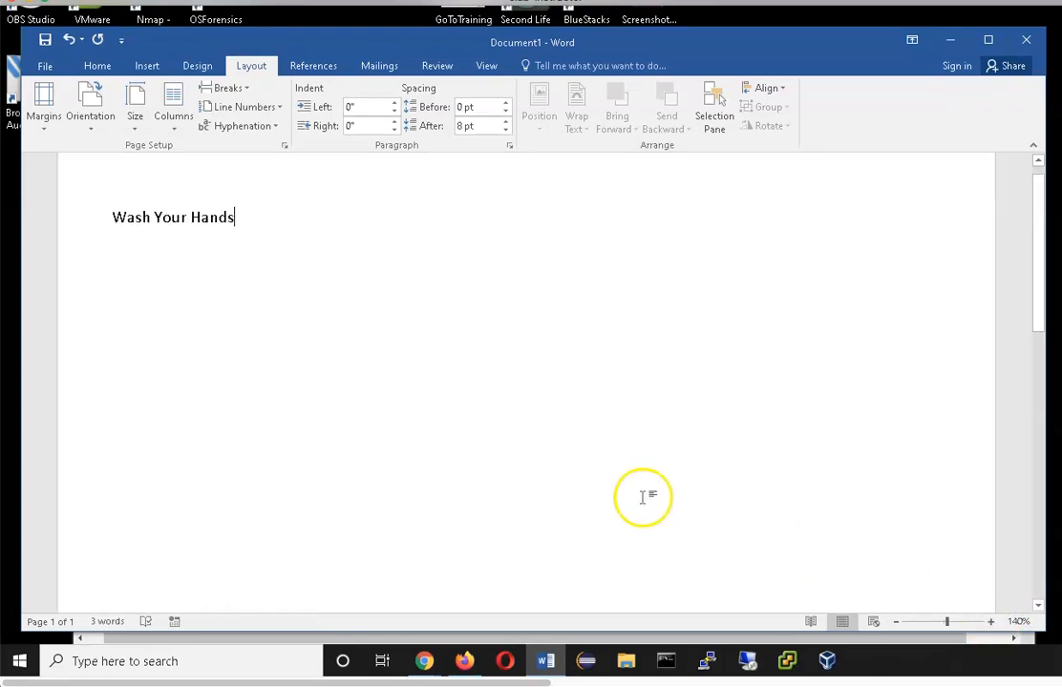
{"action": "type", "text": "!"}
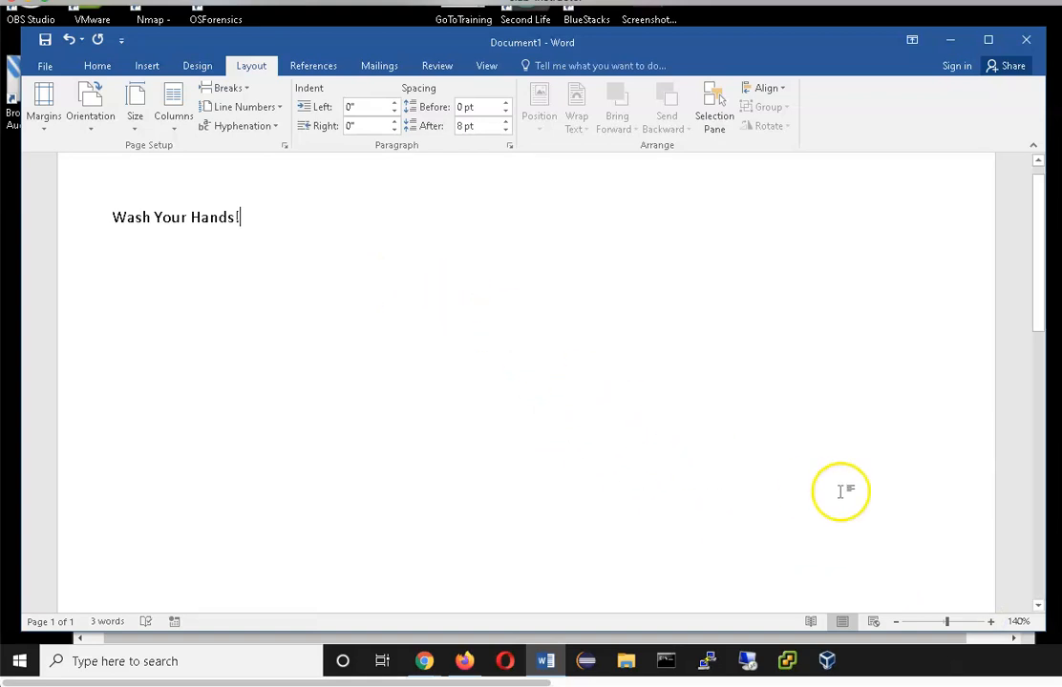
Enlarge the zoom to 170% and view the page's left edge beside the text.
{"action": "left_click", "coordinate": [991, 622]}
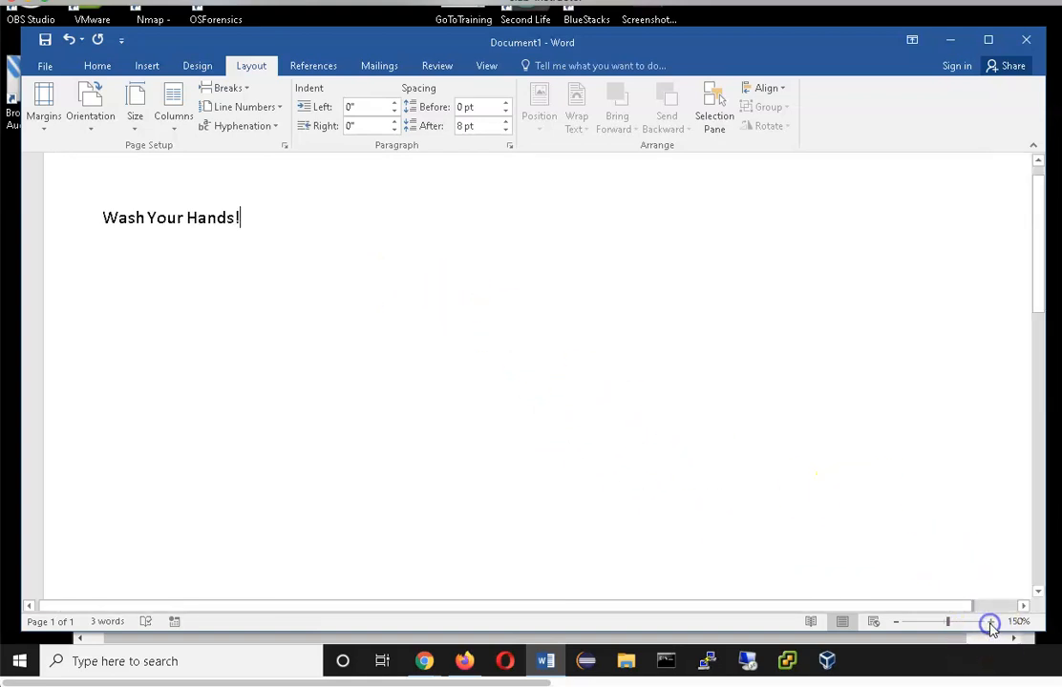
{"action": "left_click", "coordinate": [991, 621]}
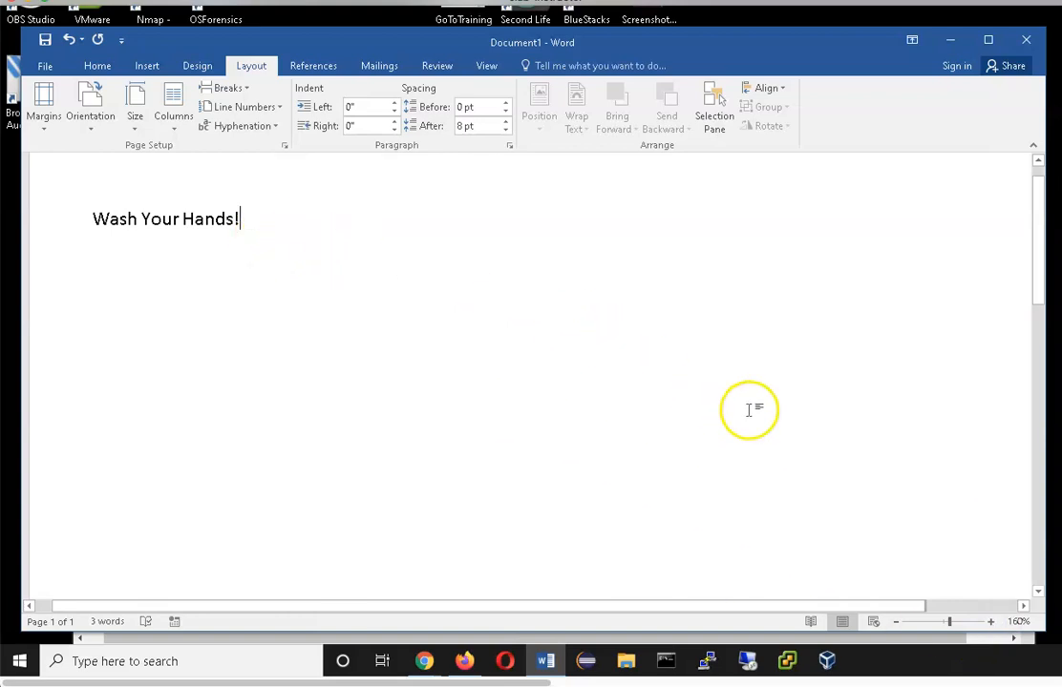
{"action": "left_click", "coordinate": [991, 622]}
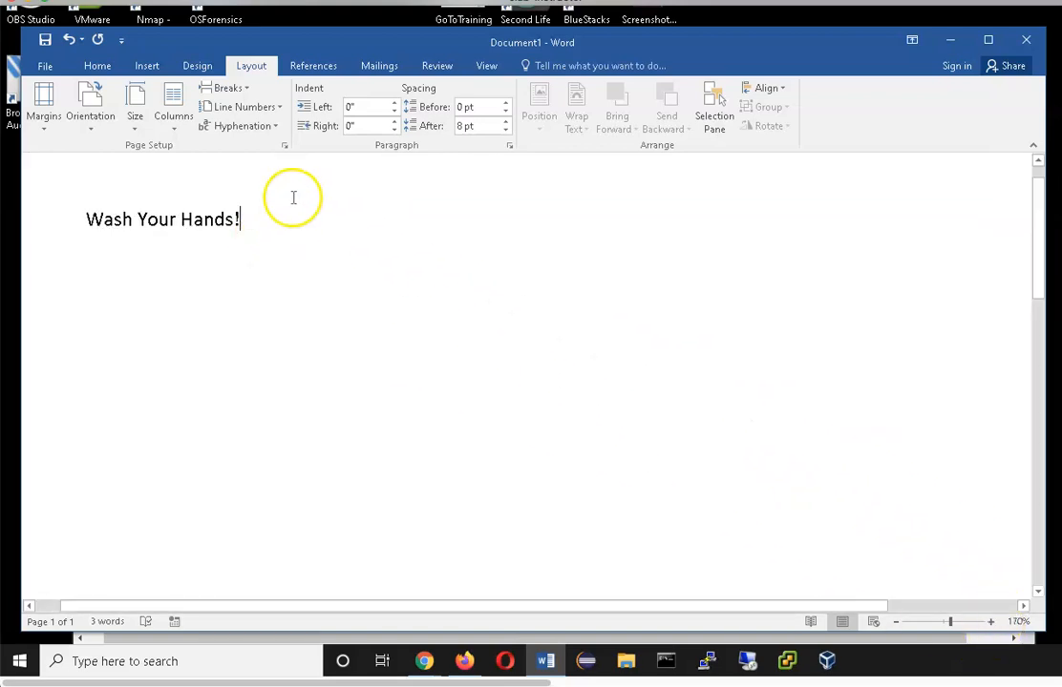
{"action": "left_click_drag", "start_coordinate": [282, 606], "coordinate": [690, 603]}
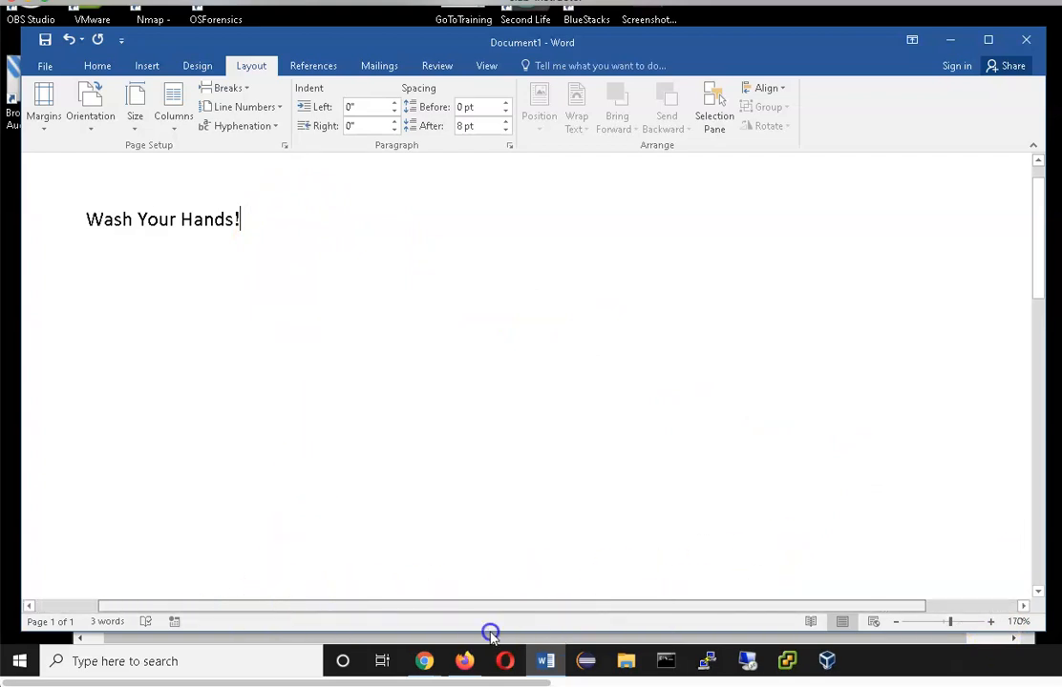
{"action": "left_click", "coordinate": [111, 607]}
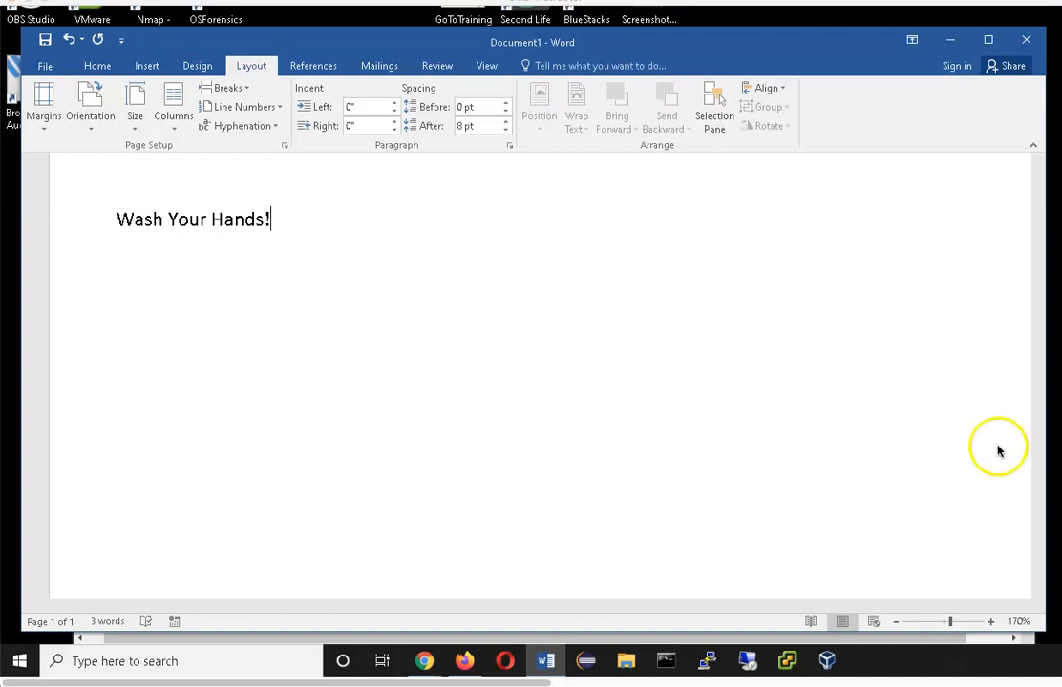
Start a new empty paragraph below "Wash Your Hands!".
{"action": "left_click", "coordinate": [286, 222]}
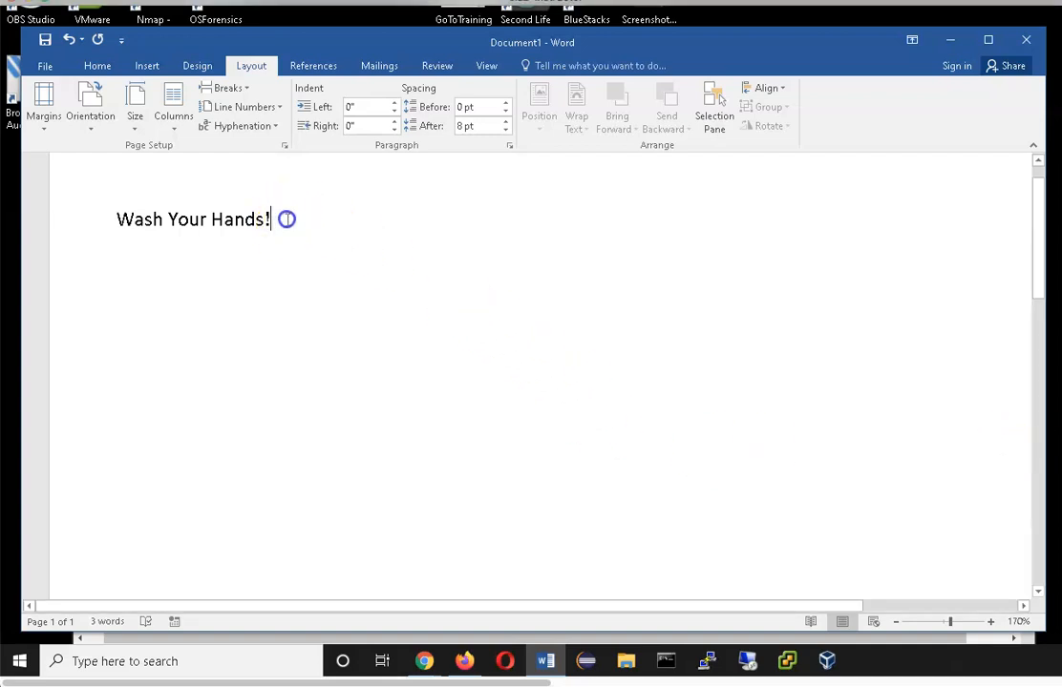
{"action": "key", "text": "Return"}
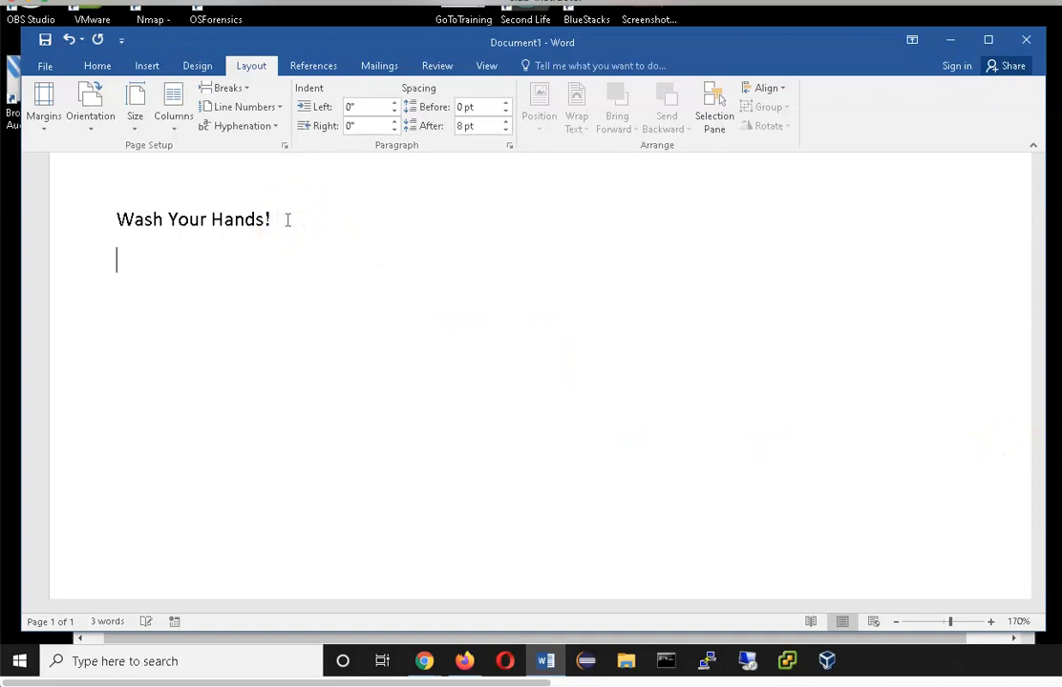
{"action": "left_click", "coordinate": [294, 223]}
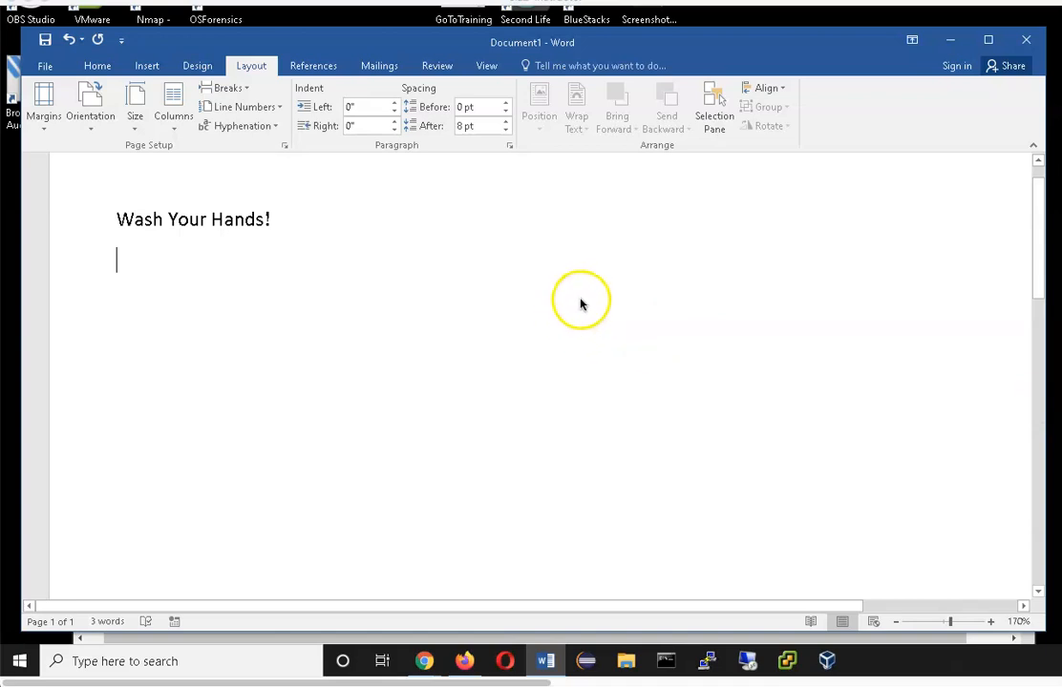
Fit the page width to the window and enlarge the zoom to 223%.
{"action": "left_click", "coordinate": [484, 66]}
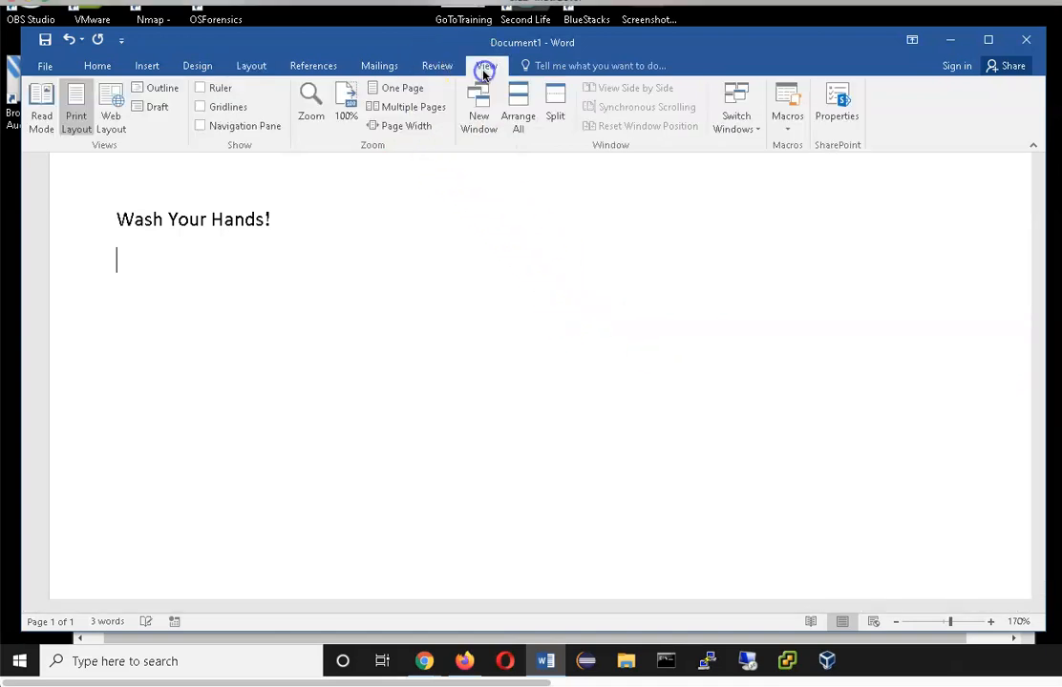
{"action": "left_click", "coordinate": [382, 125]}
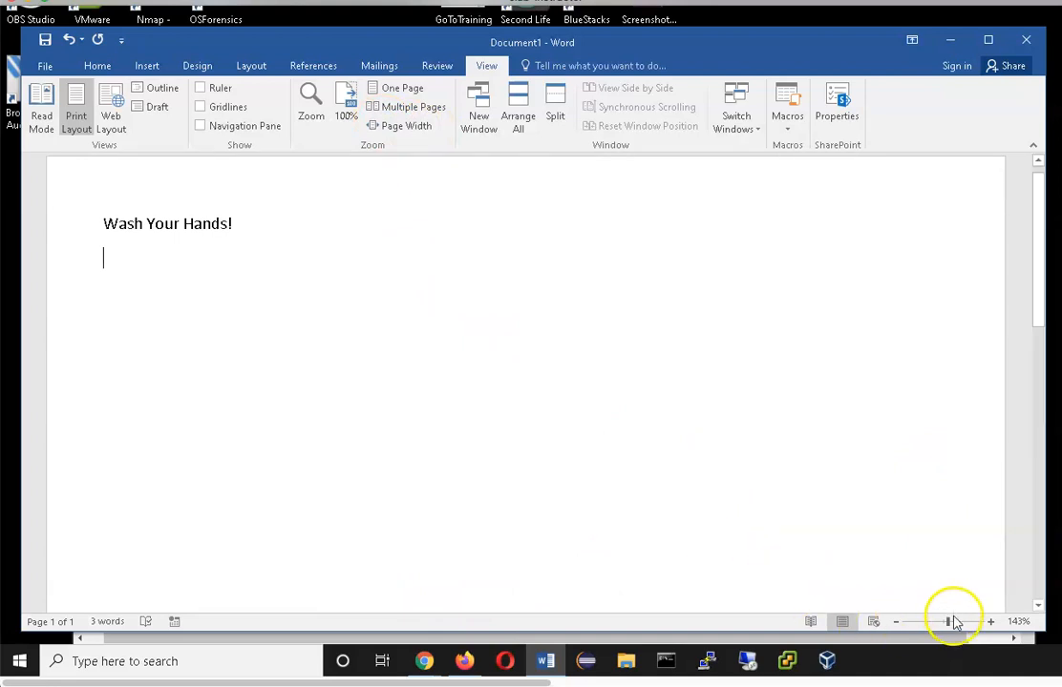
{"action": "left_click_drag", "start_coordinate": [950, 626], "coordinate": [956, 629]}
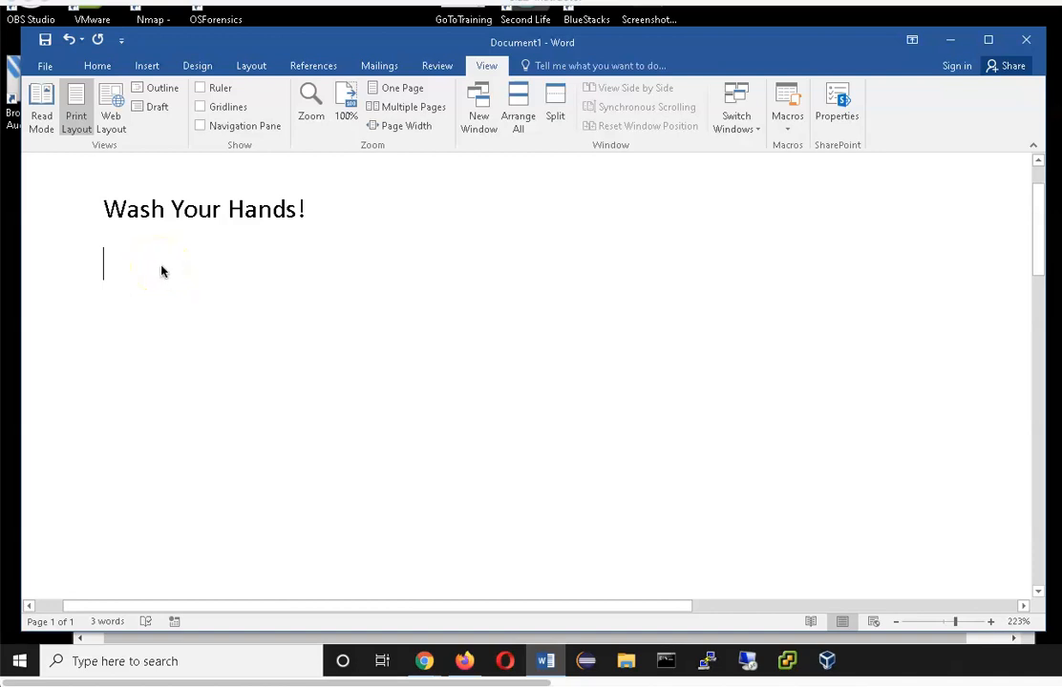
Show the paragraph marks and other hidden formatting symbols in the document.
{"action": "left_click", "coordinate": [97, 66]}
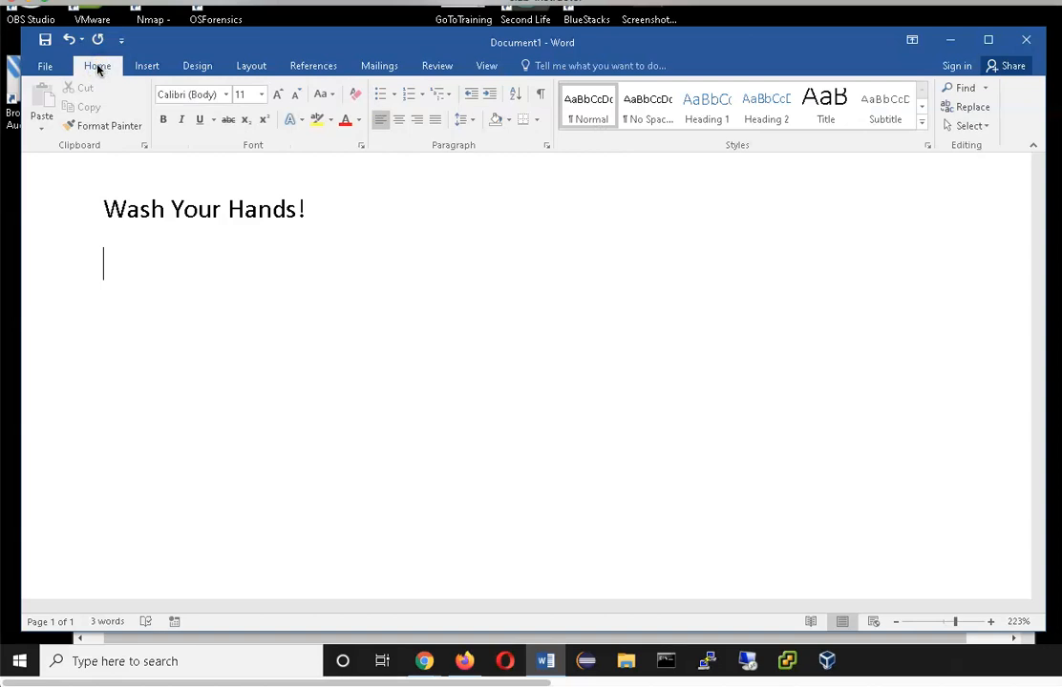
{"action": "left_click", "coordinate": [541, 95]}
{"action": "left_click", "coordinate": [538, 95]}
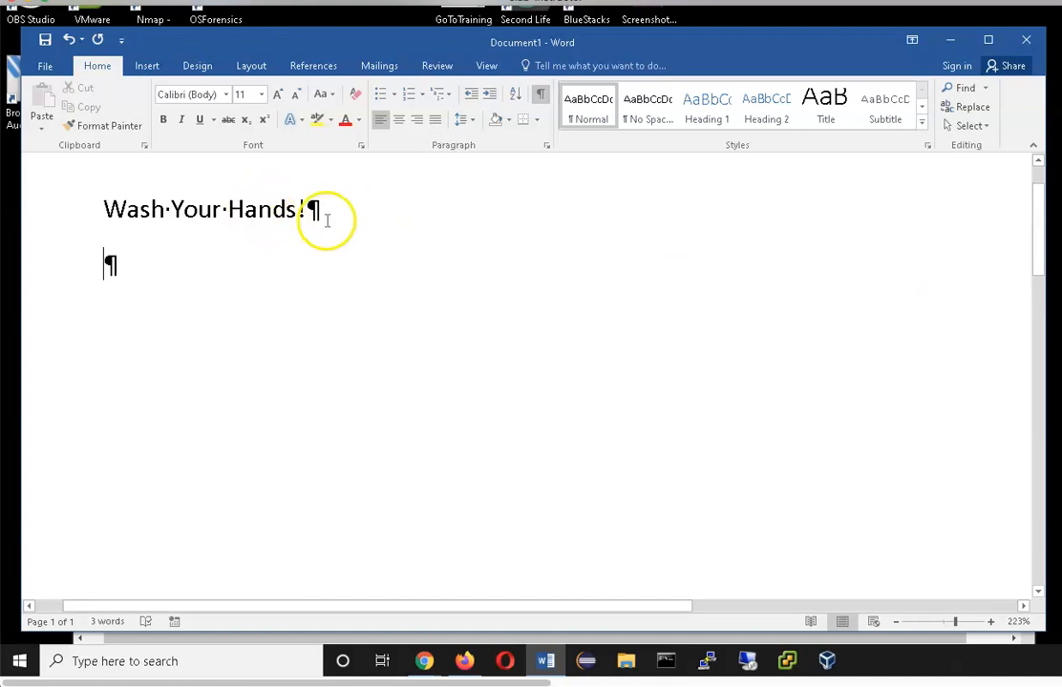
Hide the formatting marks in the document and show them again.
{"action": "left_click", "coordinate": [539, 97]}
{"action": "left_click", "coordinate": [540, 96]}
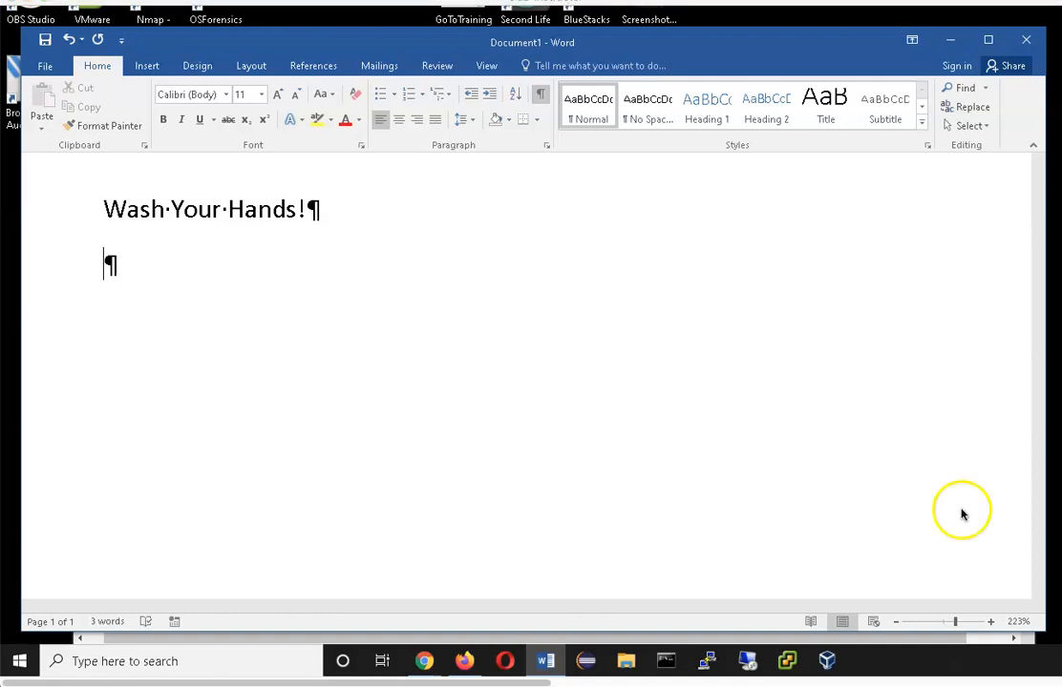
Enter "Washing your hands with soap and water can decrease outbreaks of foodborne illness" in the empty paragraph below "Wash Your Hands!".
{"action": "left_click", "coordinate": [105, 264]}
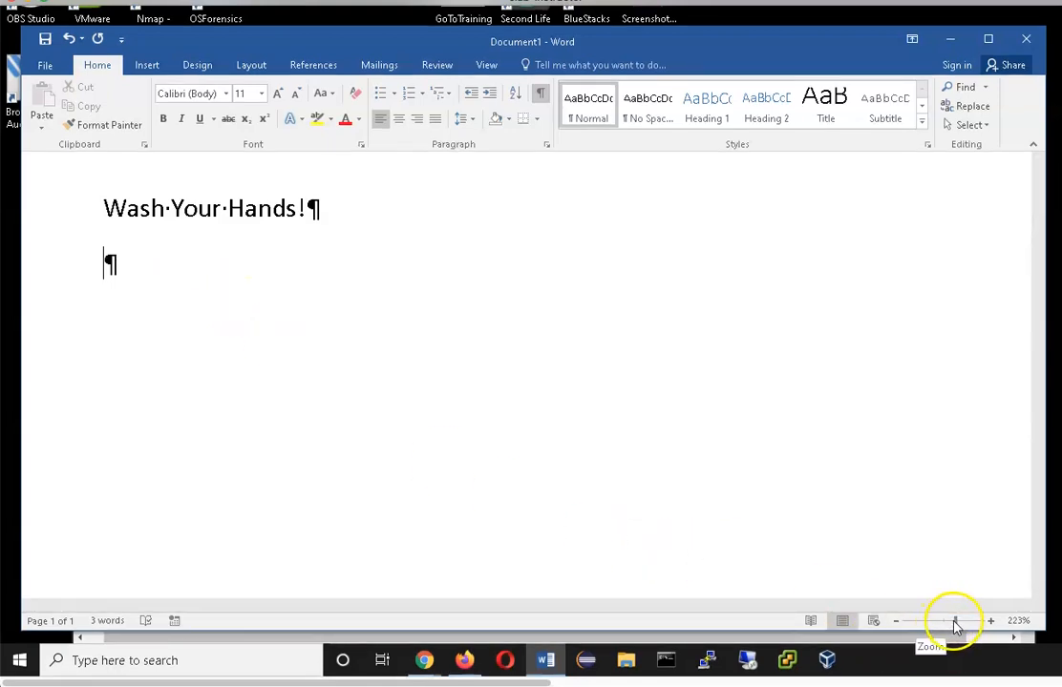
{"action": "left_click_drag", "start_coordinate": [955, 621], "coordinate": [951, 622]}
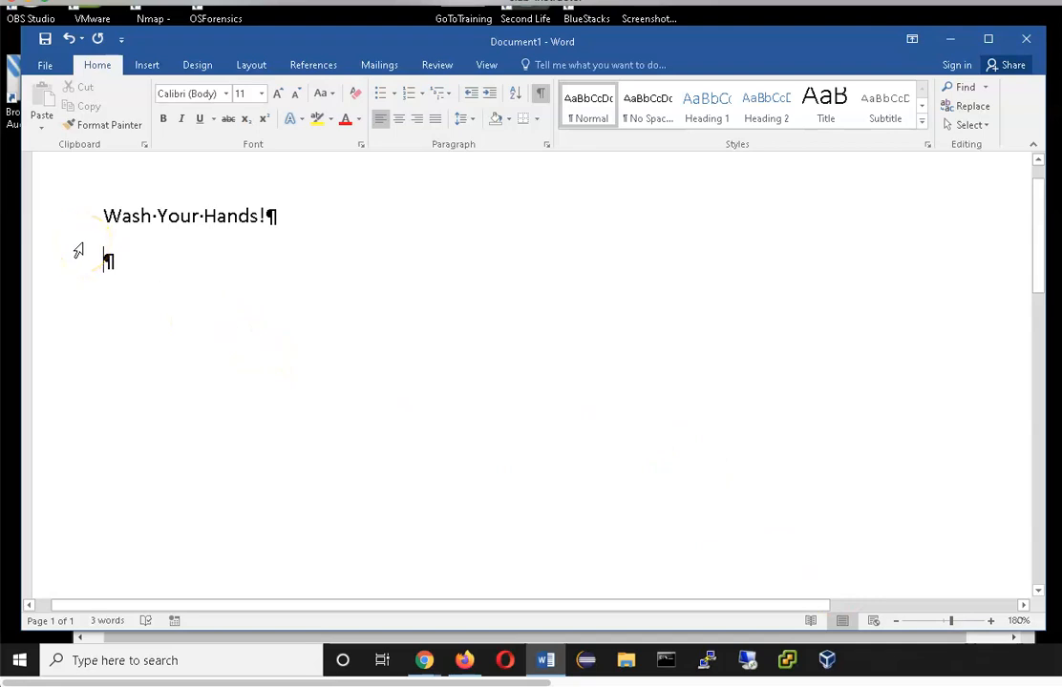
{"action": "type", "text": "Washing "}
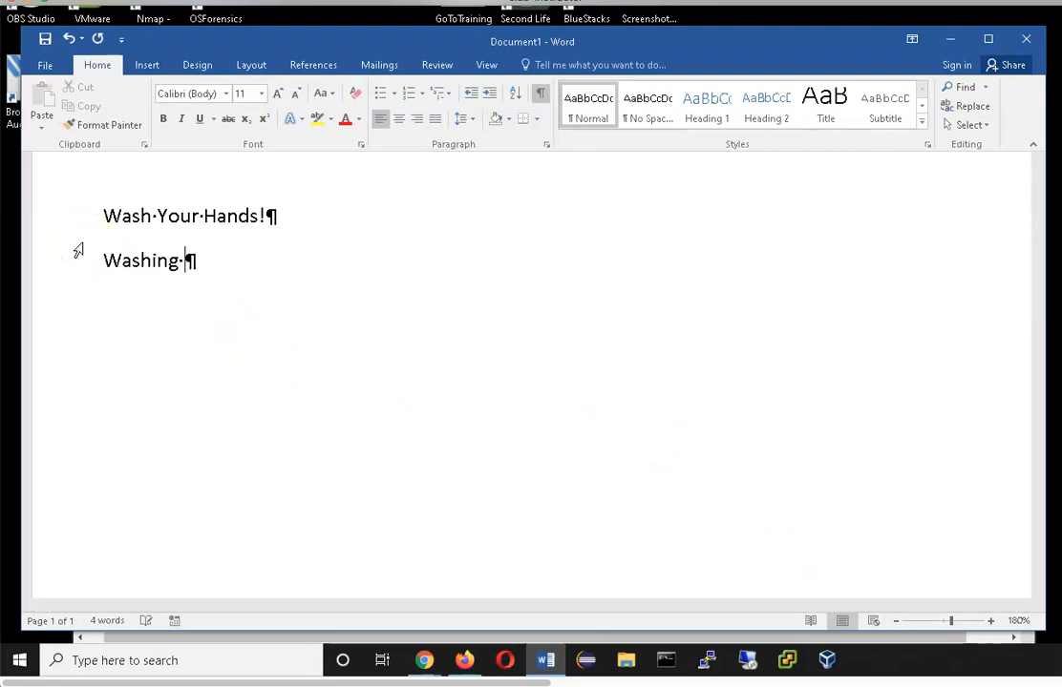
{"action": "type", "text": "your hand"}
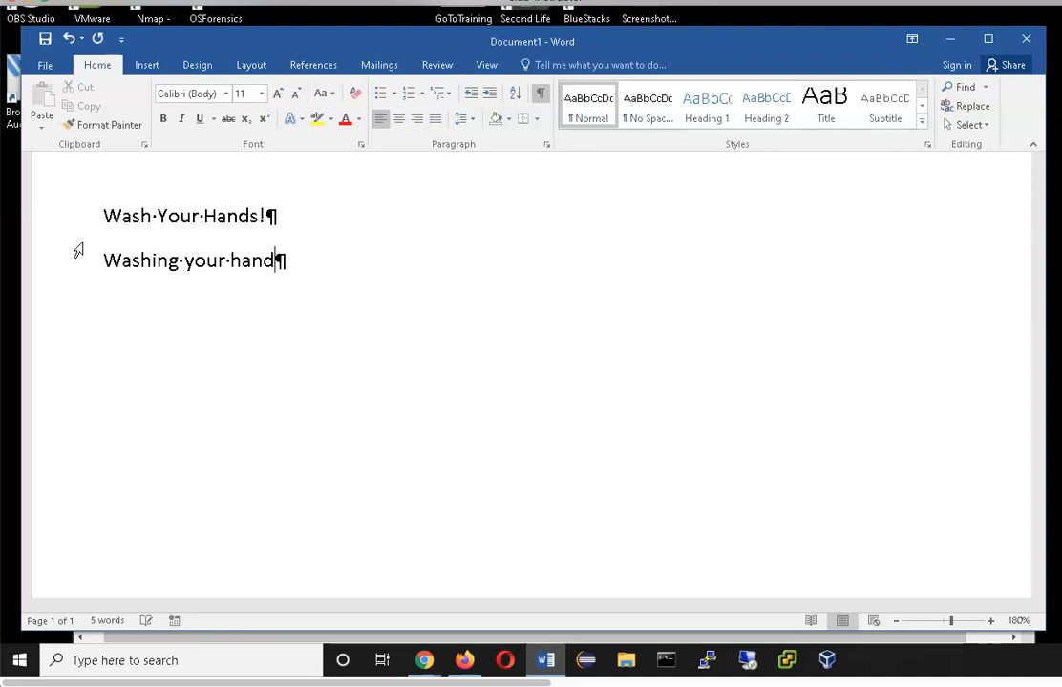
{"action": "type", "text": "s with soap"}
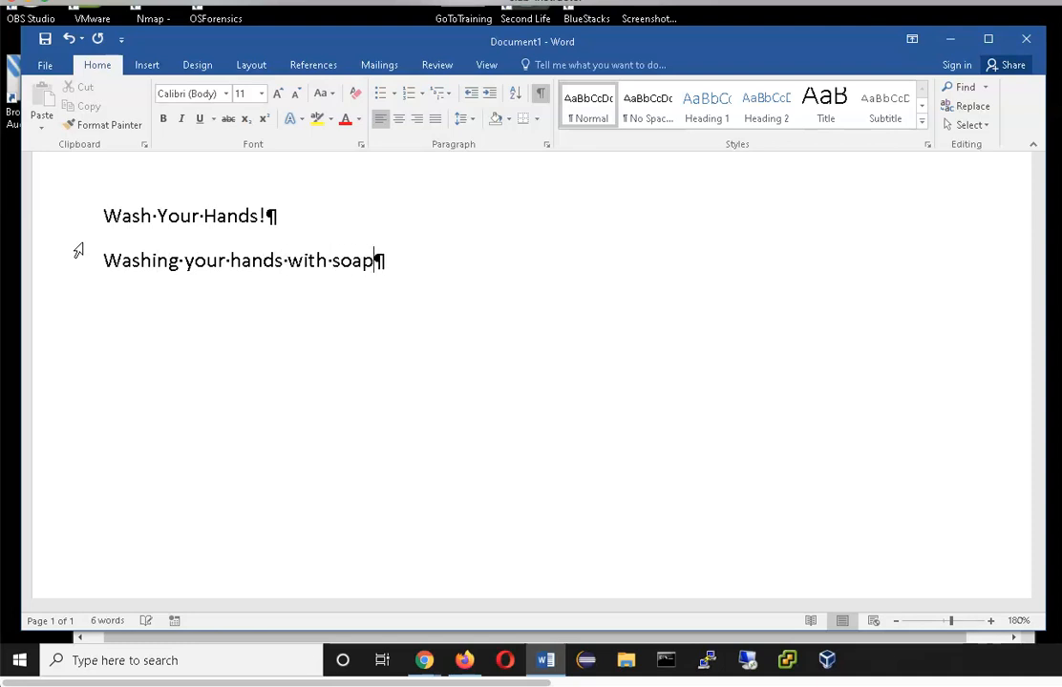
{"action": "type", "text": " and water"}
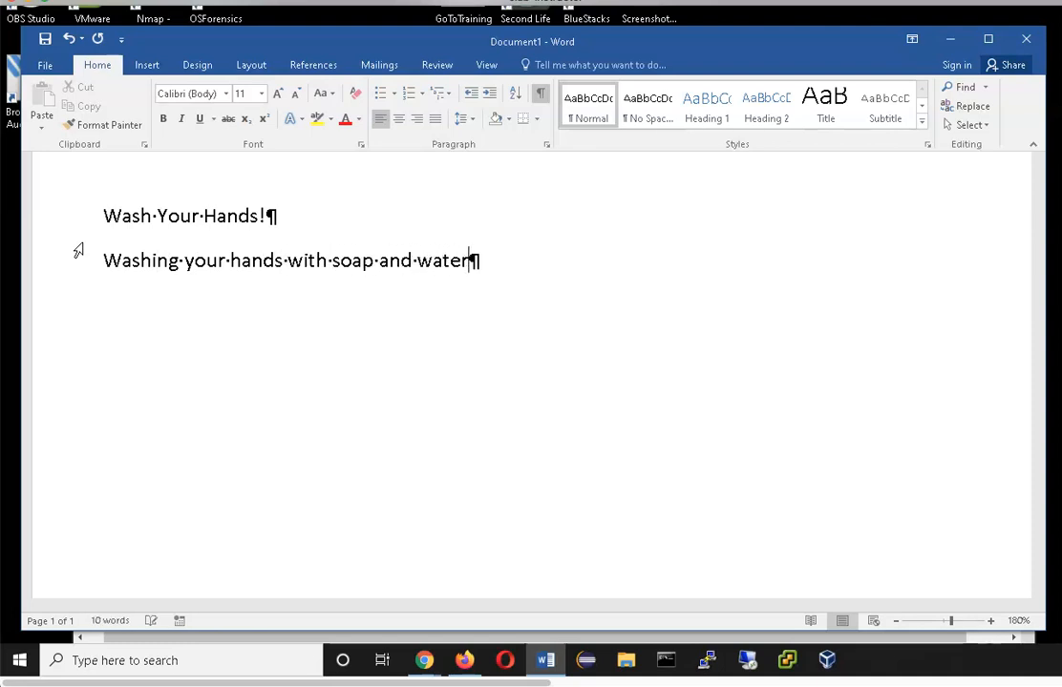
{"action": "type", "text": " can decreac"}
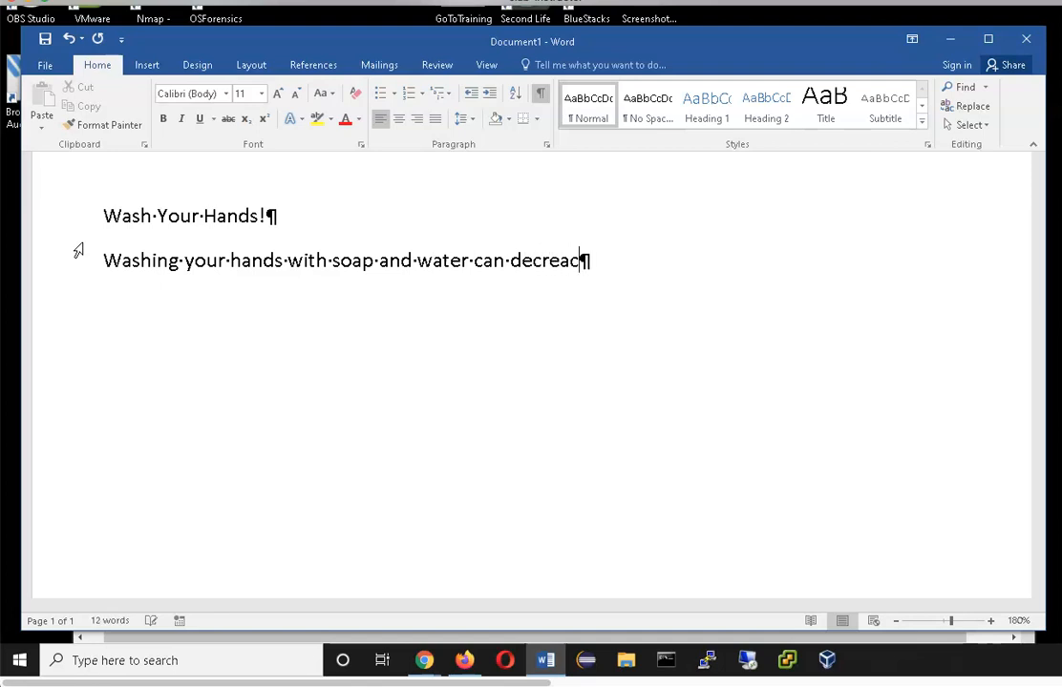
{"action": "key", "text": "BackSpace"}
{"action": "type", "text": "se ou"}
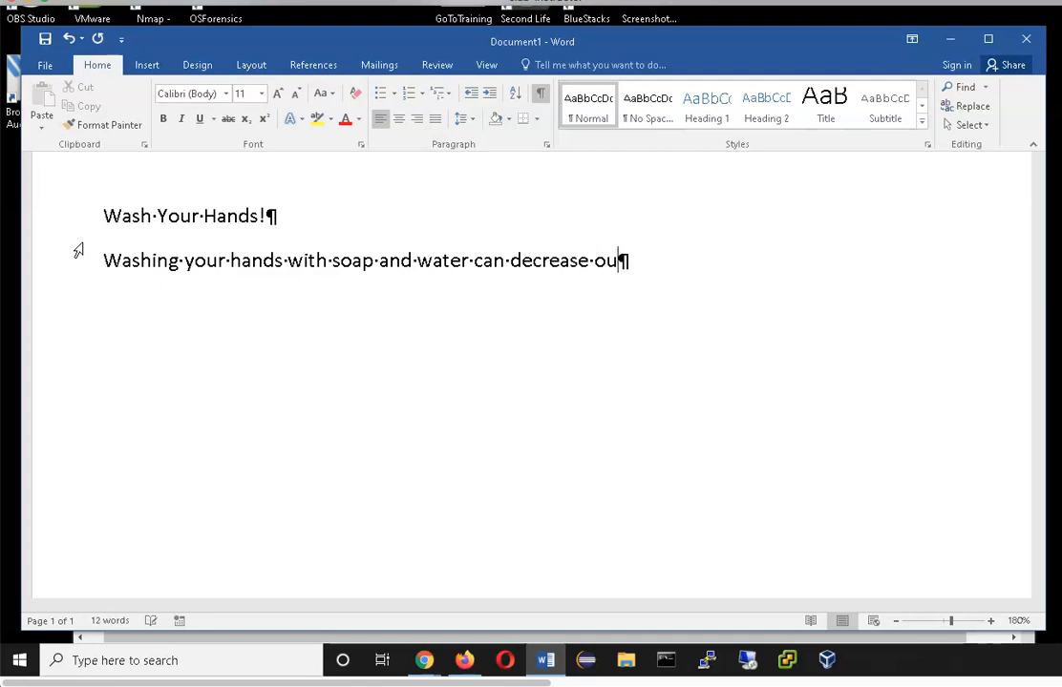
{"action": "type", "text": "tbrea"}
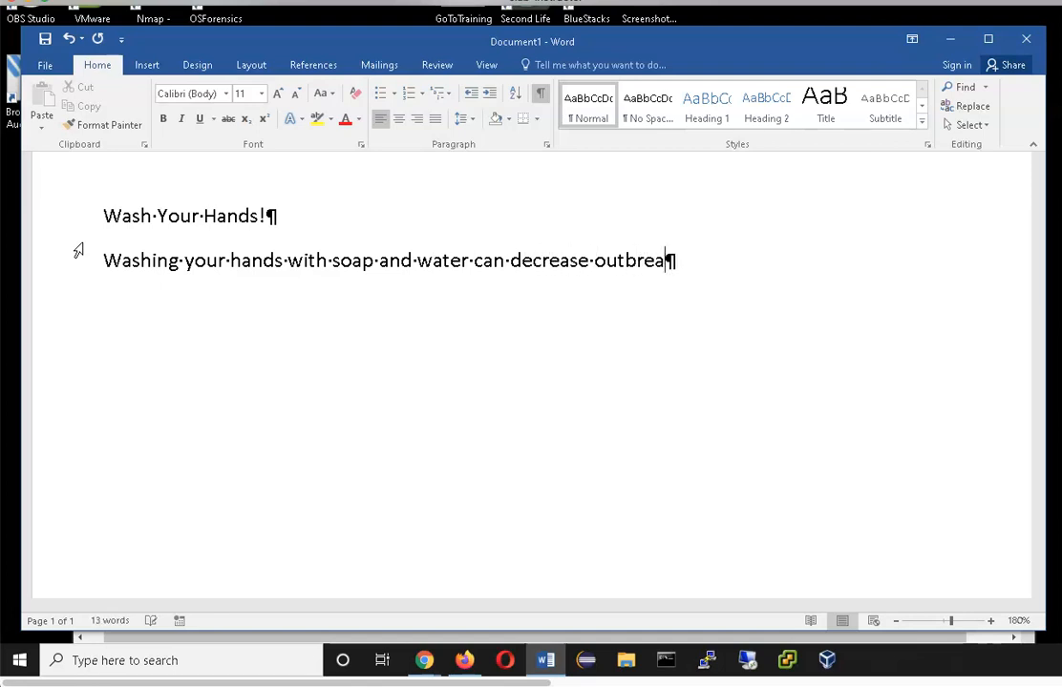
{"action": "type", "text": "ks of food"}
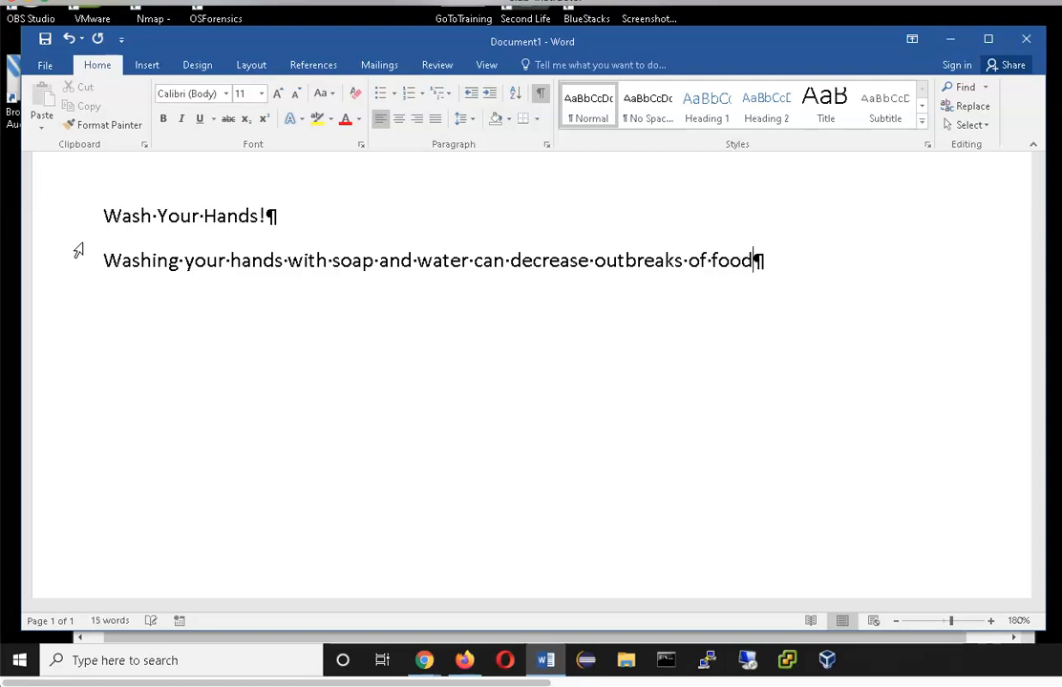
{"action": "type", "text": "borne il"}
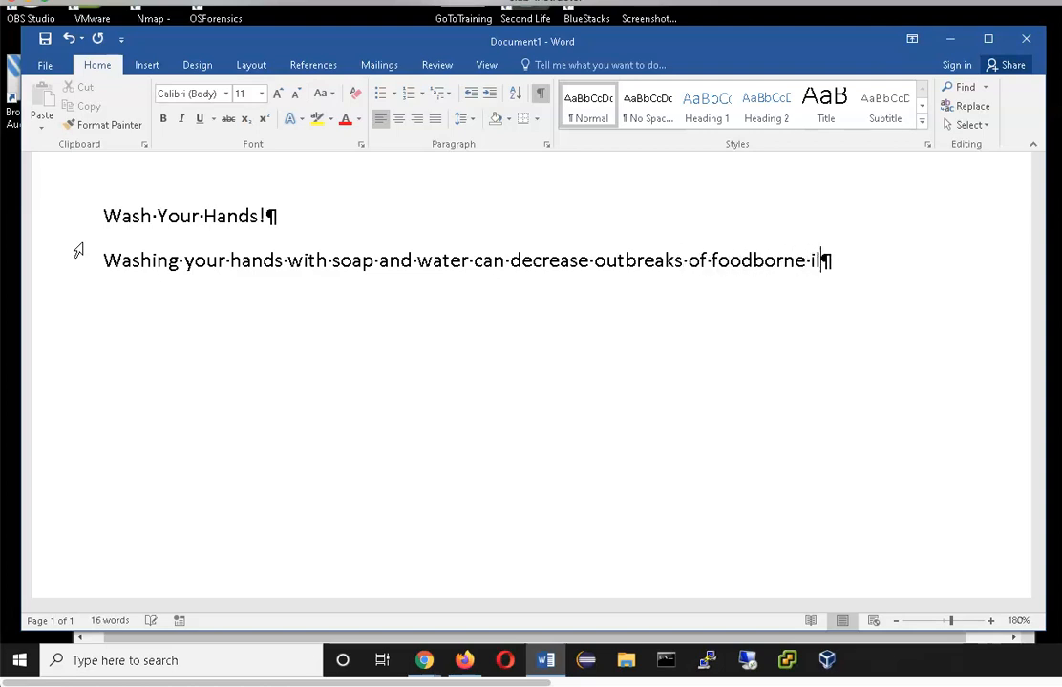
{"action": "type", "text": "lness b"}
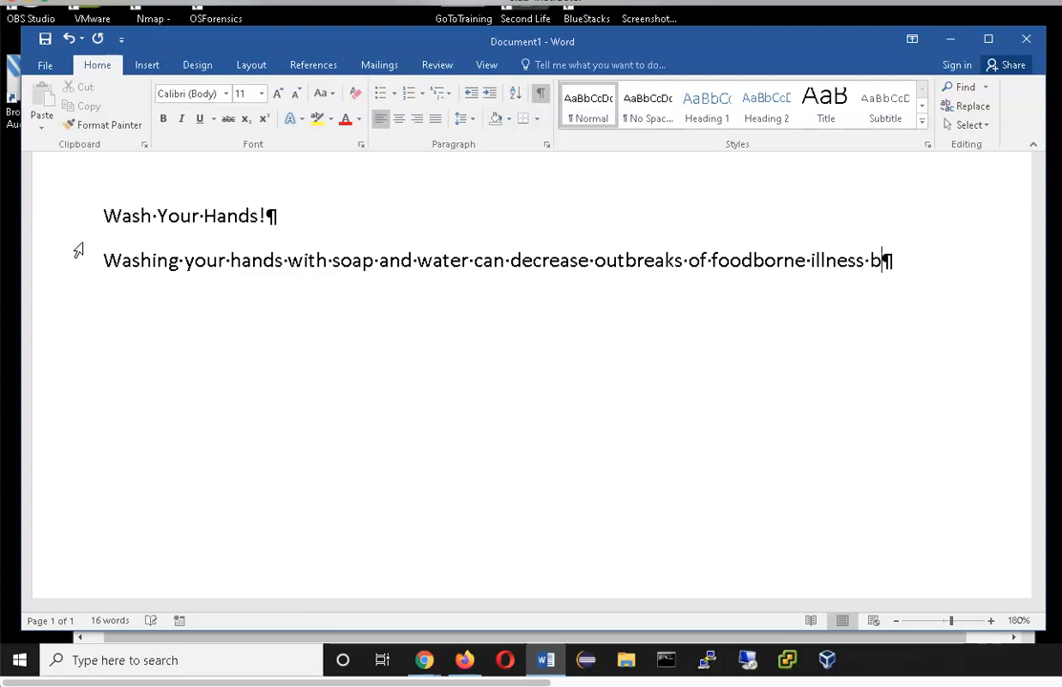
Complete the sentence with "because it can prevent spreading germs from your hands to food.".
{"action": "type", "text": "ecause it can prevent "}
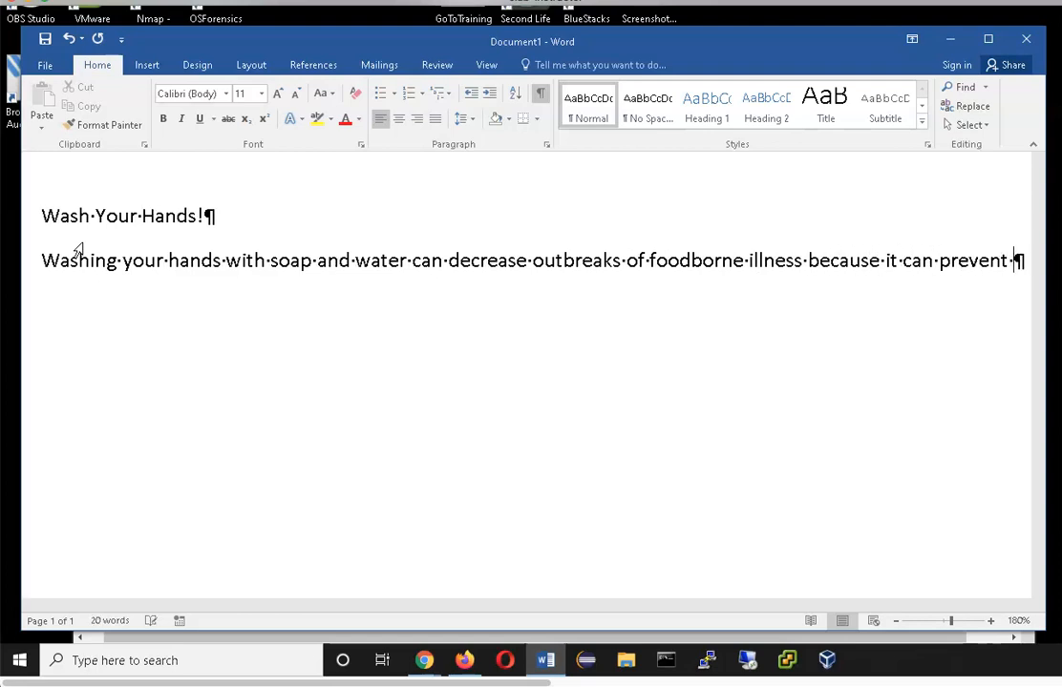
{"action": "type", "text": "sprea"}
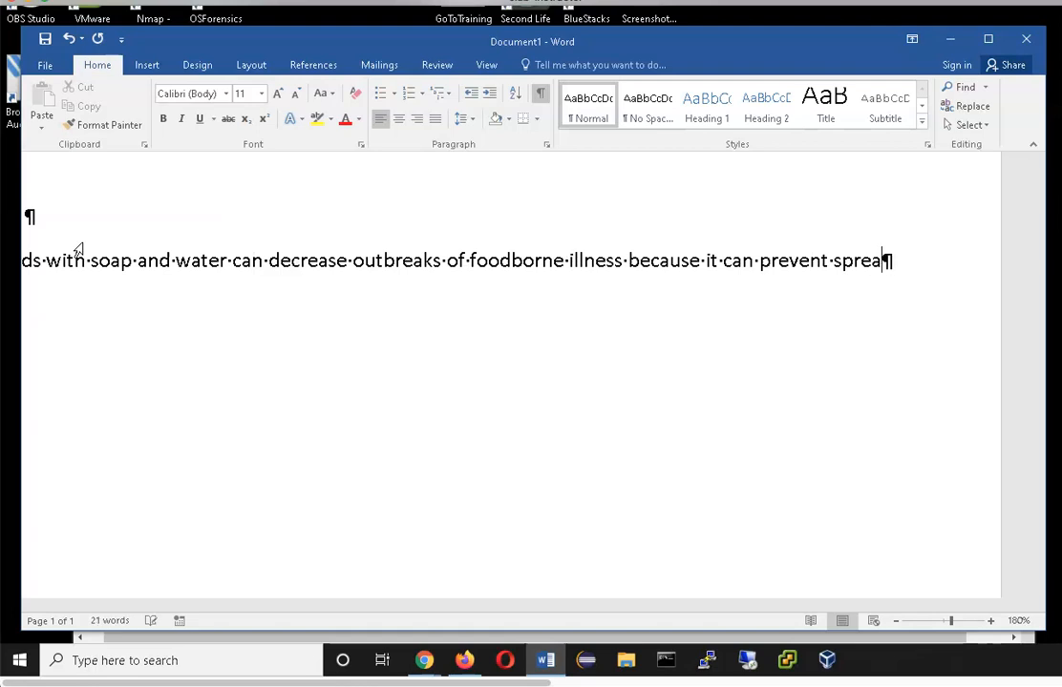
{"action": "type", "text": "ding ge"}
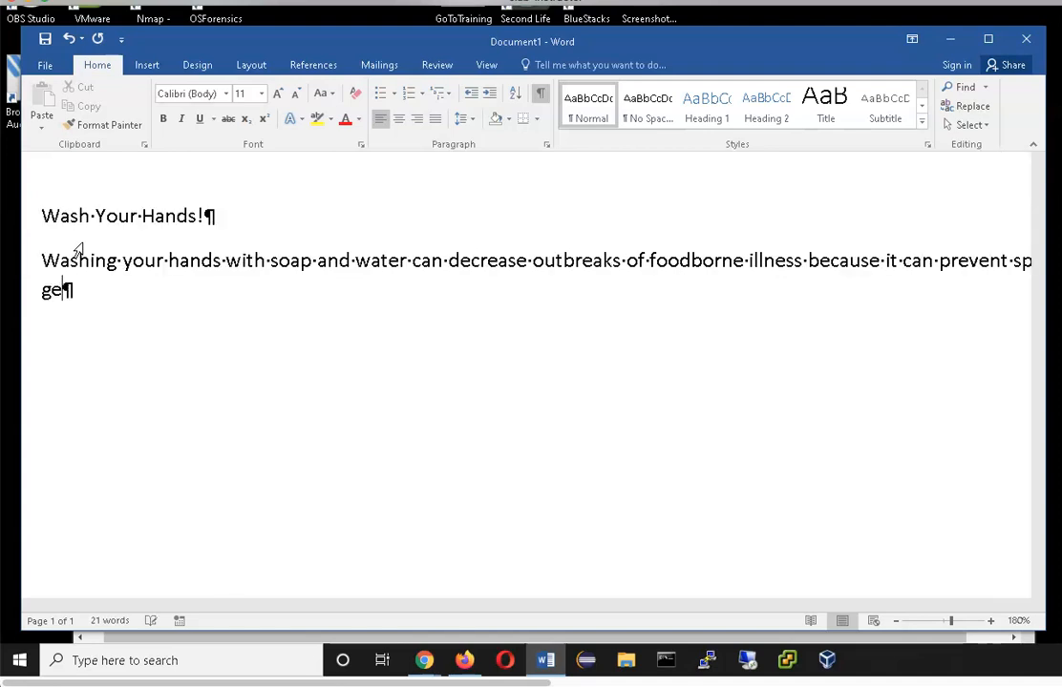
{"action": "type", "text": "rms from yo"}
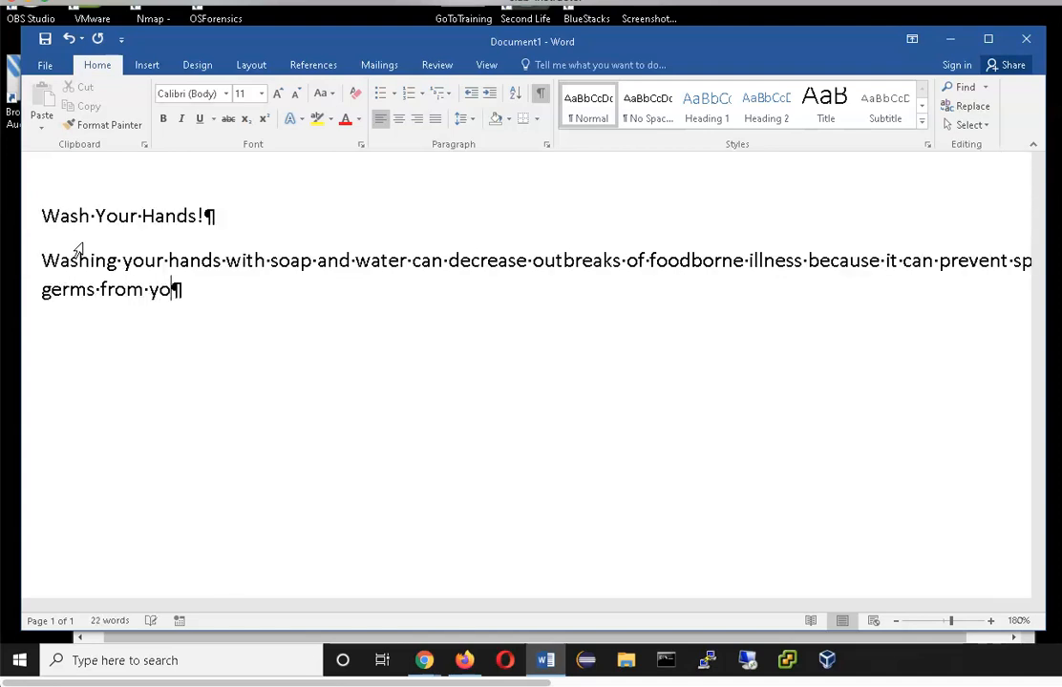
{"action": "type", "text": "ur hands "}
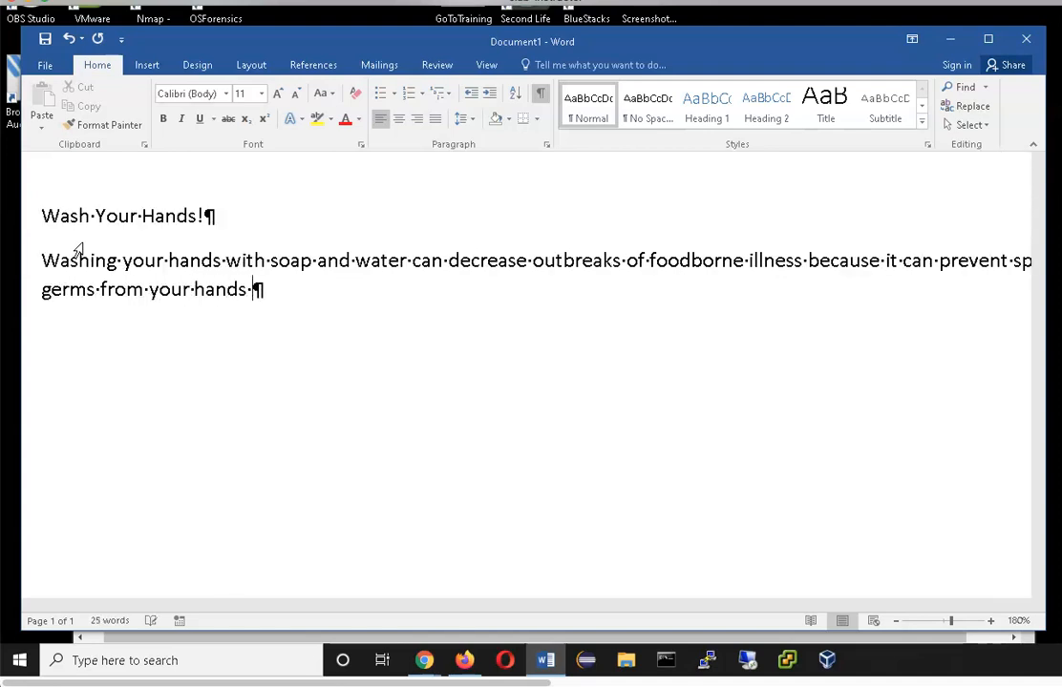
{"action": "type", "text": "to food"}
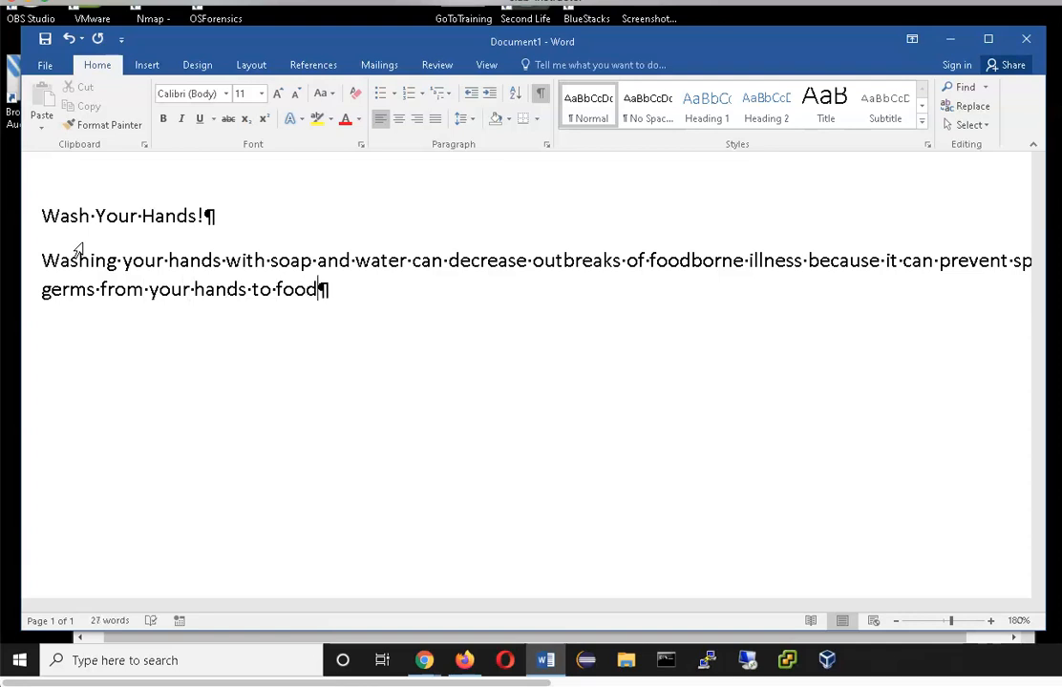
{"action": "type", "text": "."}
Fit the page width to the window and compare the text with the formatting marks hidden and shown.
{"action": "left_click", "coordinate": [476, 67]}
{"action": "left_click", "coordinate": [416, 127]}
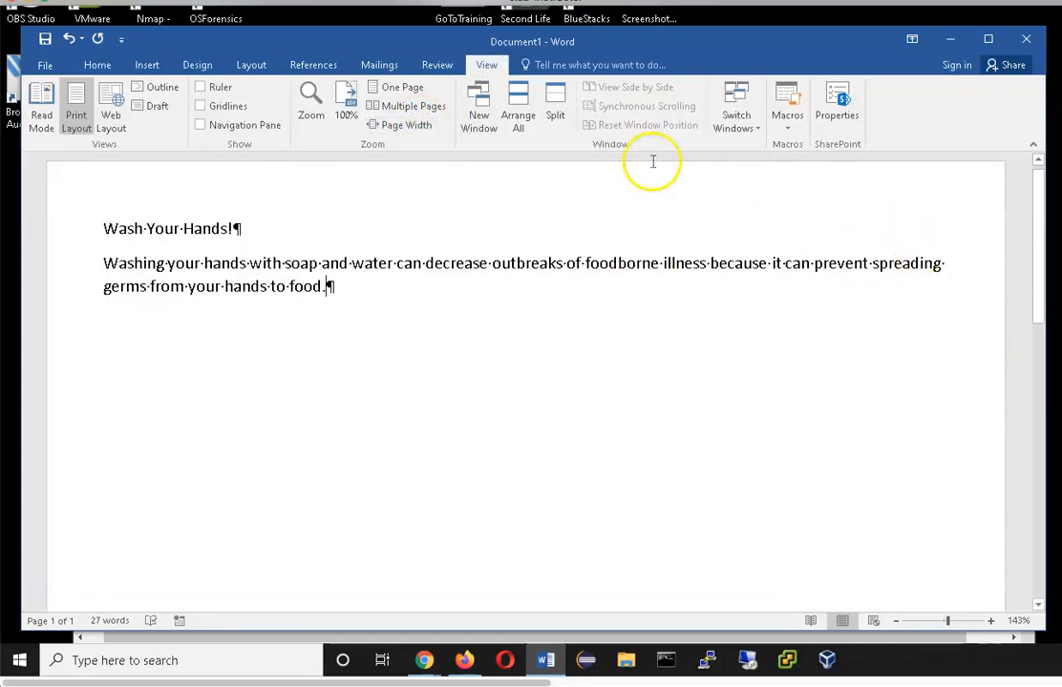
{"action": "left_click", "coordinate": [97, 64]}
{"action": "left_click", "coordinate": [540, 95]}
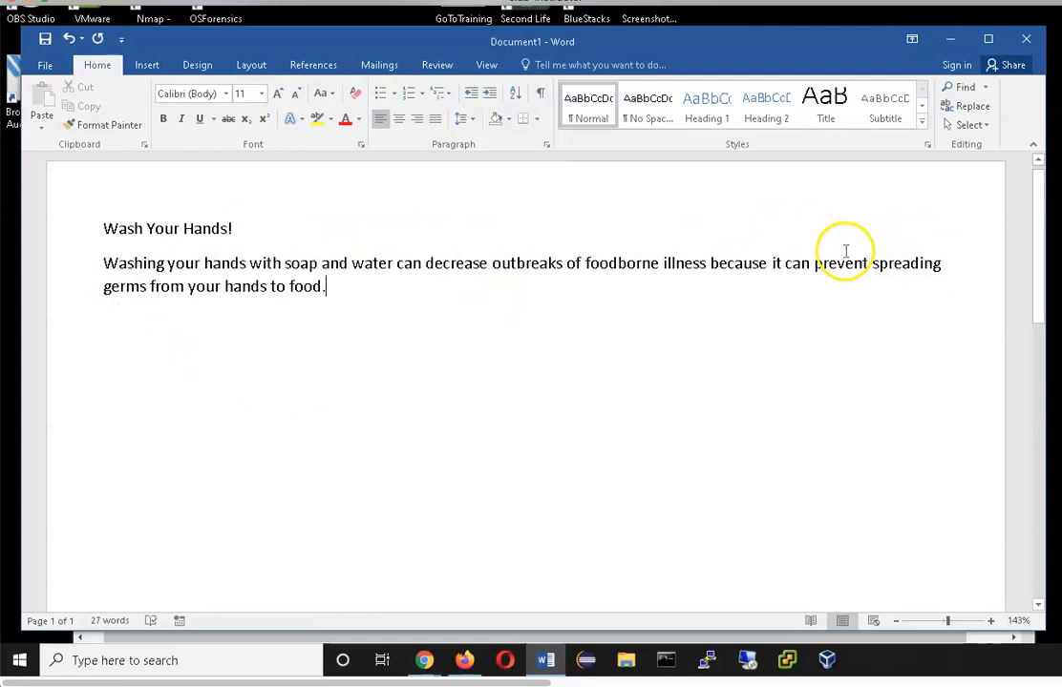
{"action": "left_click", "coordinate": [541, 92]}
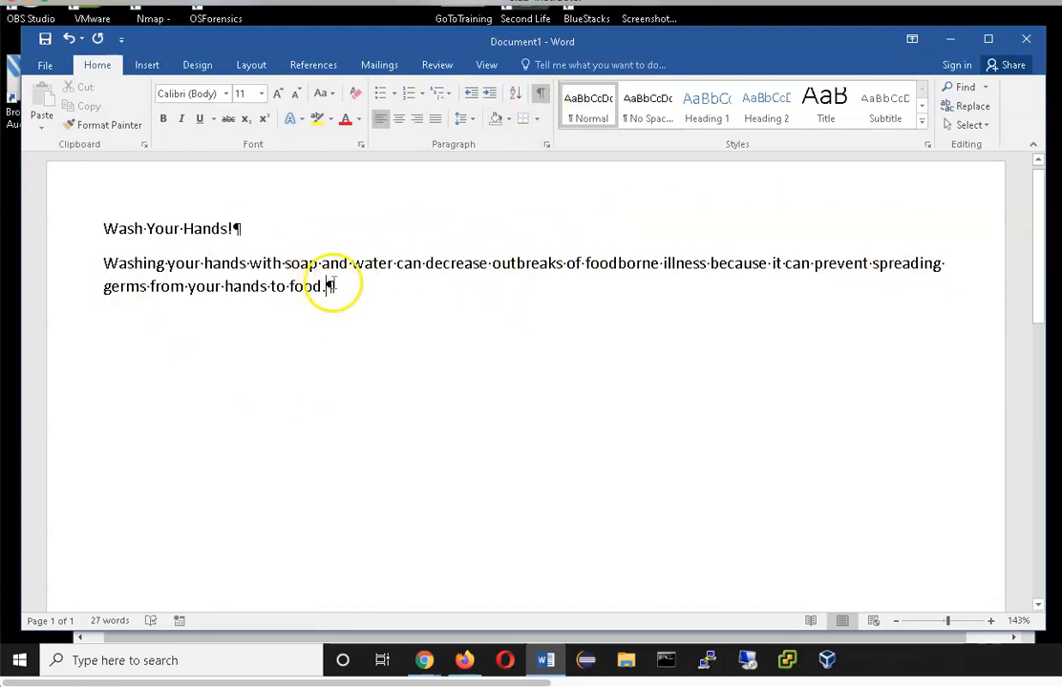
{"action": "left_click", "coordinate": [541, 94]}
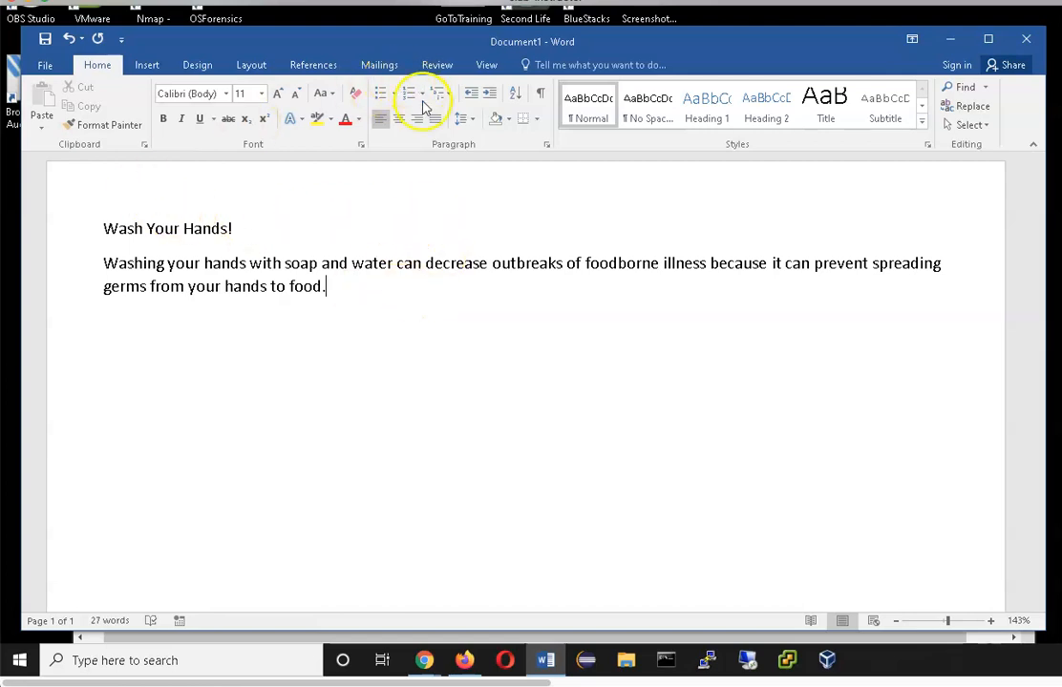
{"action": "left_click", "coordinate": [542, 95]}
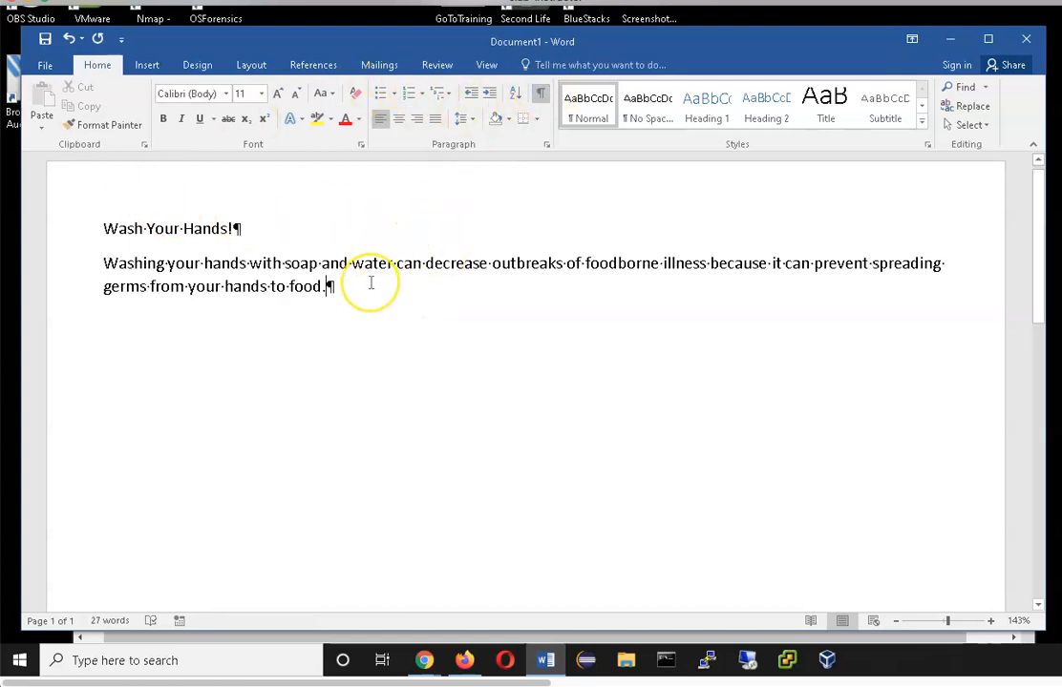
Start a new empty paragraph after the sentence about washing hands.
{"action": "key", "text": "Return"}
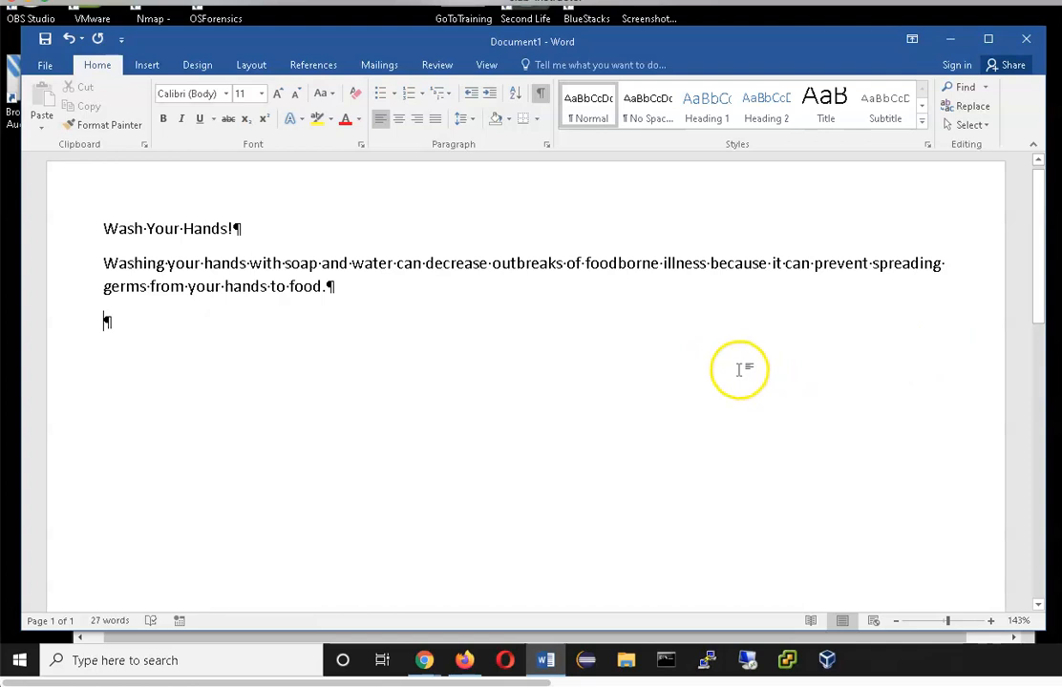
Delete the first "e" in "decrease" and correct the misspelled word with the spelling suggestion "decrease".
{"action": "left_click", "coordinate": [442, 265]}
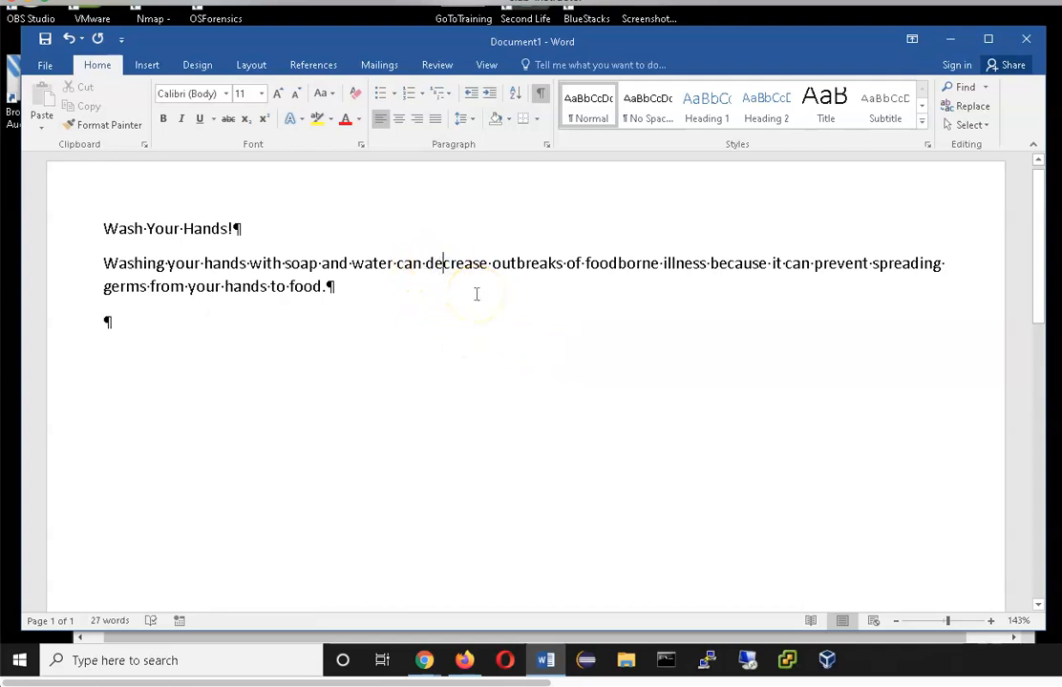
{"action": "key", "text": "BackSpace"}
{"action": "left_click", "coordinate": [494, 267]}
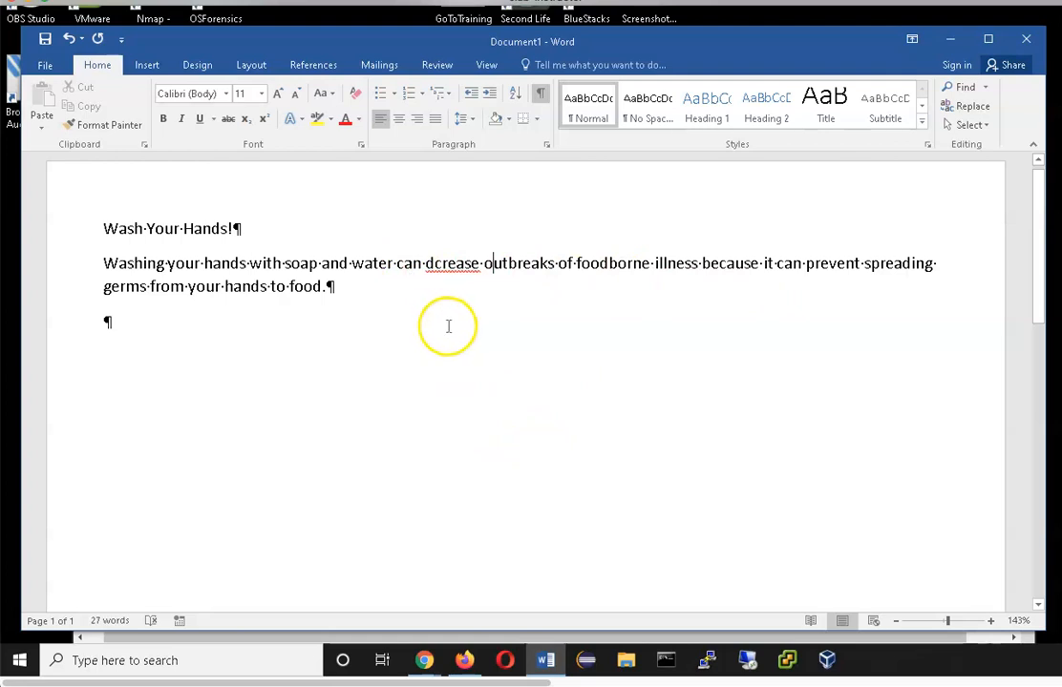
{"action": "right_click", "coordinate": [448, 267]}
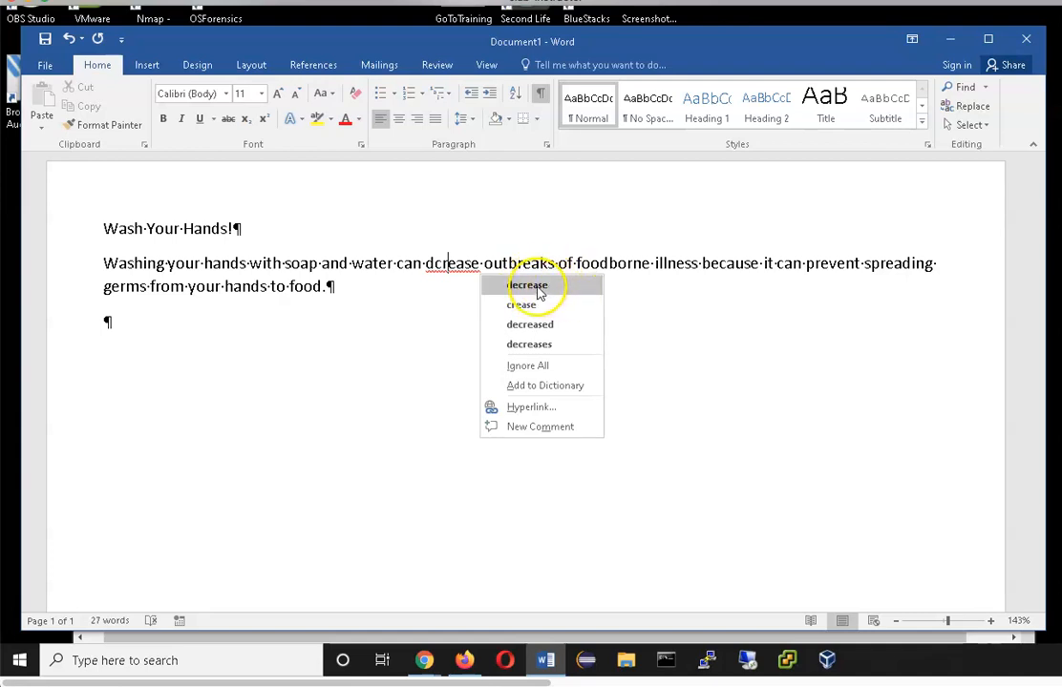
{"action": "left_click", "coordinate": [535, 287]}
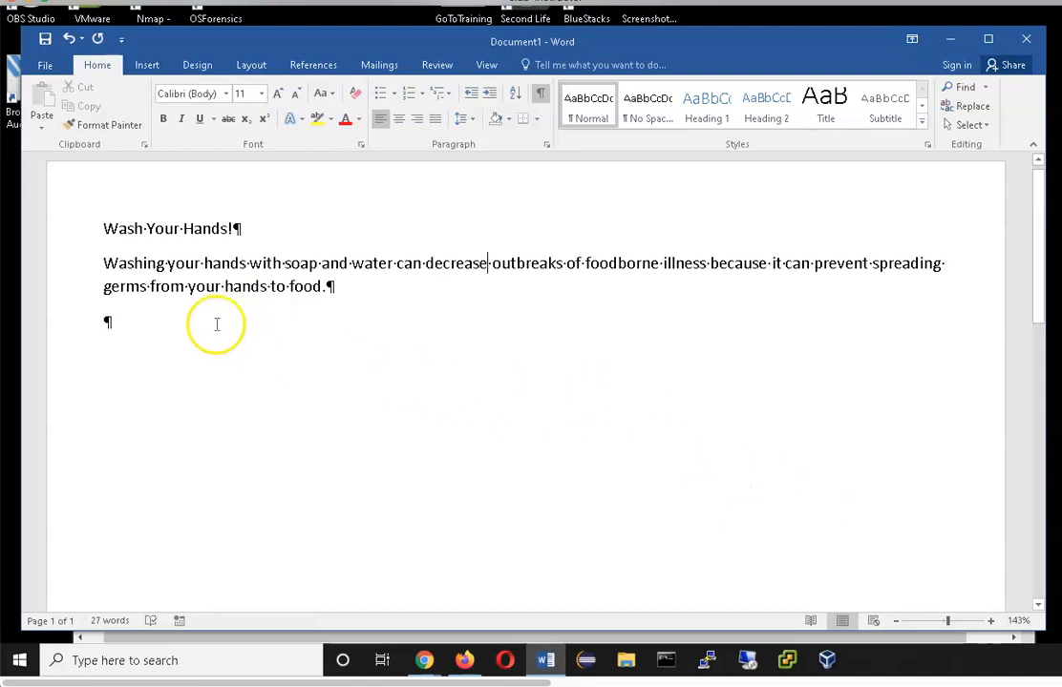
Change "to" before "food" into "too" and restore the word to "to".
{"action": "left_click", "coordinate": [215, 285]}
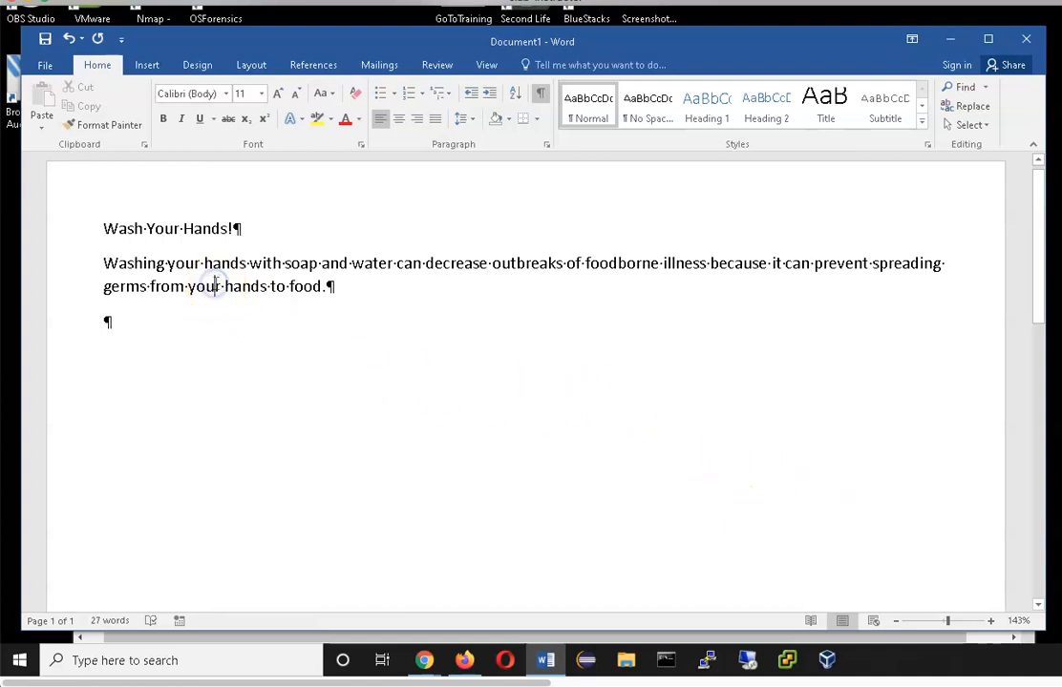
{"action": "left_click", "coordinate": [284, 286]}
{"action": "type", "text": "o"}
{"action": "left_click", "coordinate": [322, 289]}
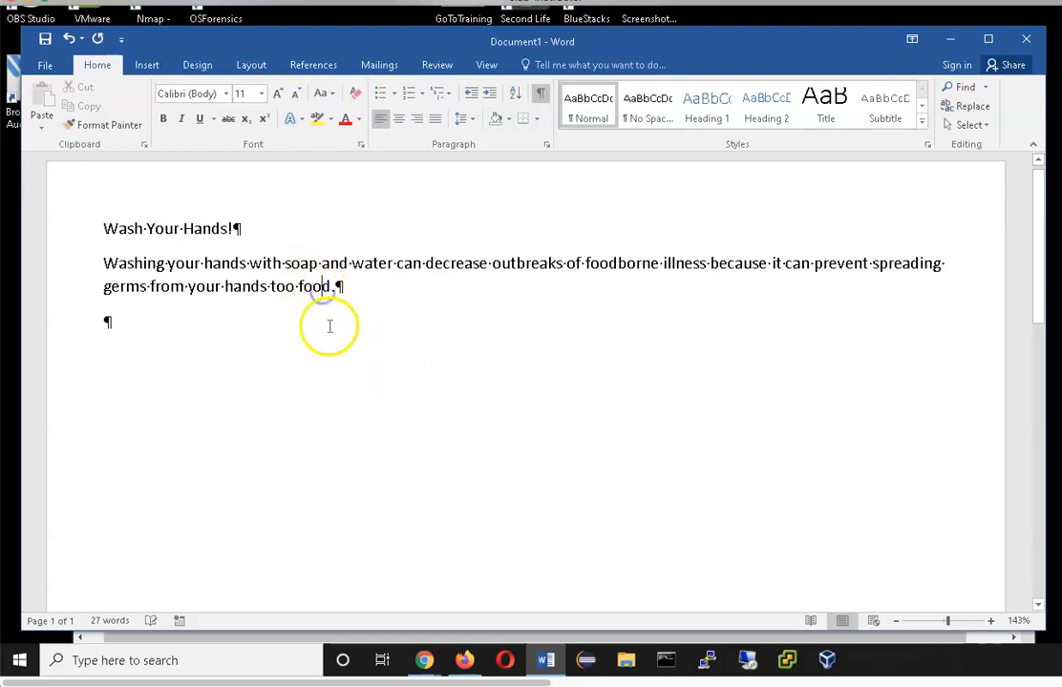
{"action": "double_click", "coordinate": [282, 287]}
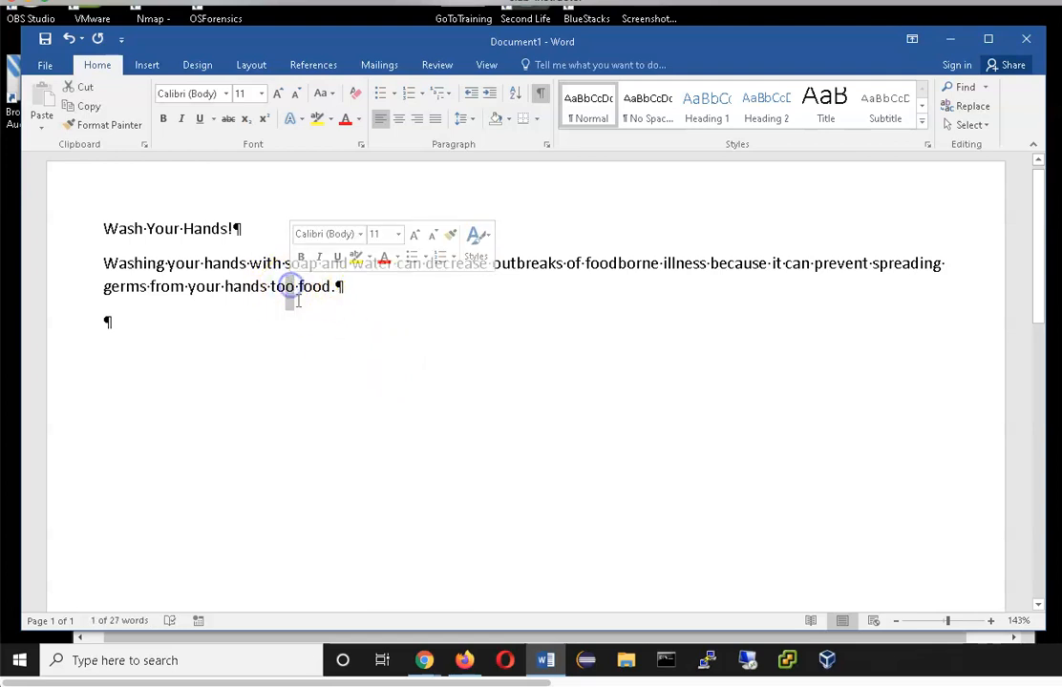
{"action": "type", "text": "to"}
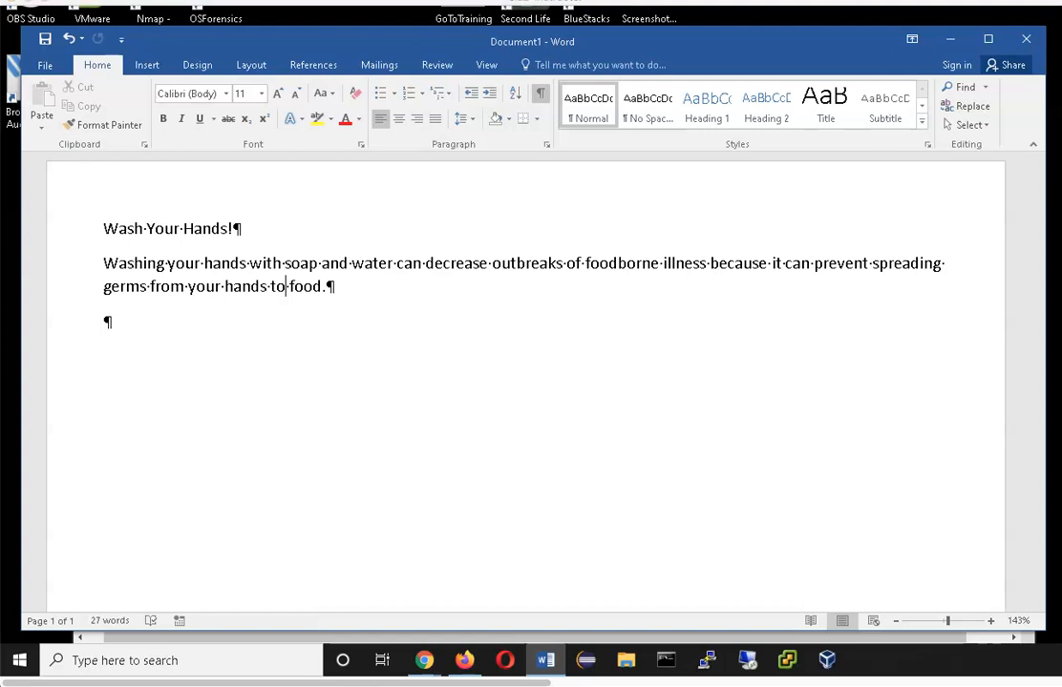
Place the cursor in the empty last paragraph and enlarge the zoom to 180%.
{"action": "left_click", "coordinate": [107, 325]}
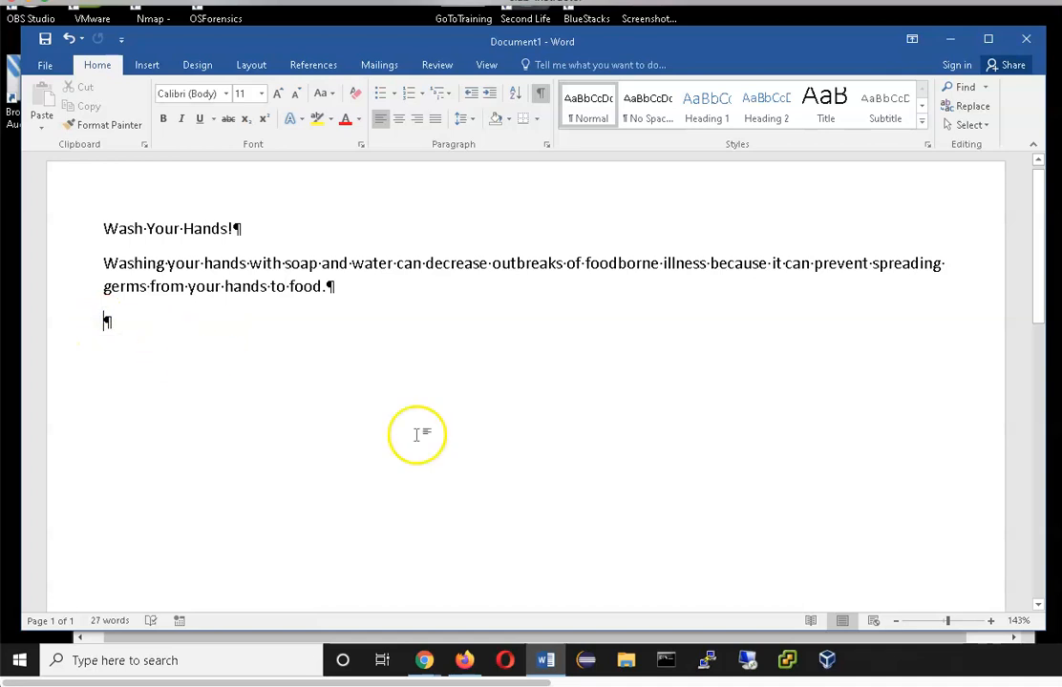
{"action": "left_click", "coordinate": [990, 621]}
{"action": "left_click", "coordinate": [991, 620]}
{"action": "left_click", "coordinate": [991, 620]}
{"action": "left_click", "coordinate": [991, 621]}
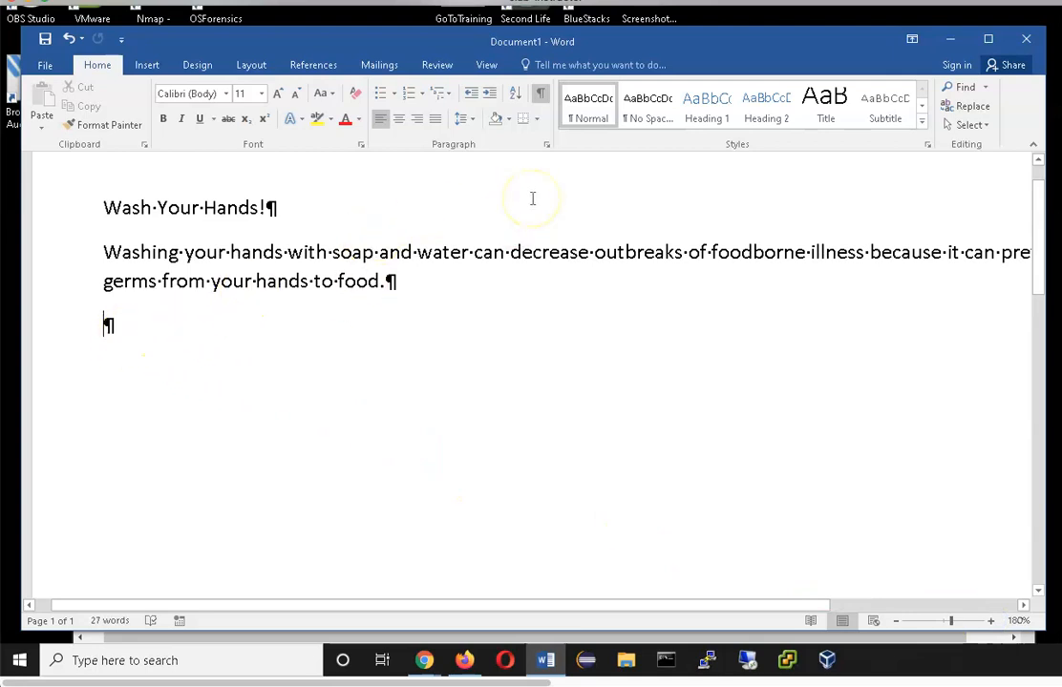
Hide the formatting marks and enter "Wet hands with clen," in the empty last paragraph.
{"action": "left_click", "coordinate": [541, 91]}
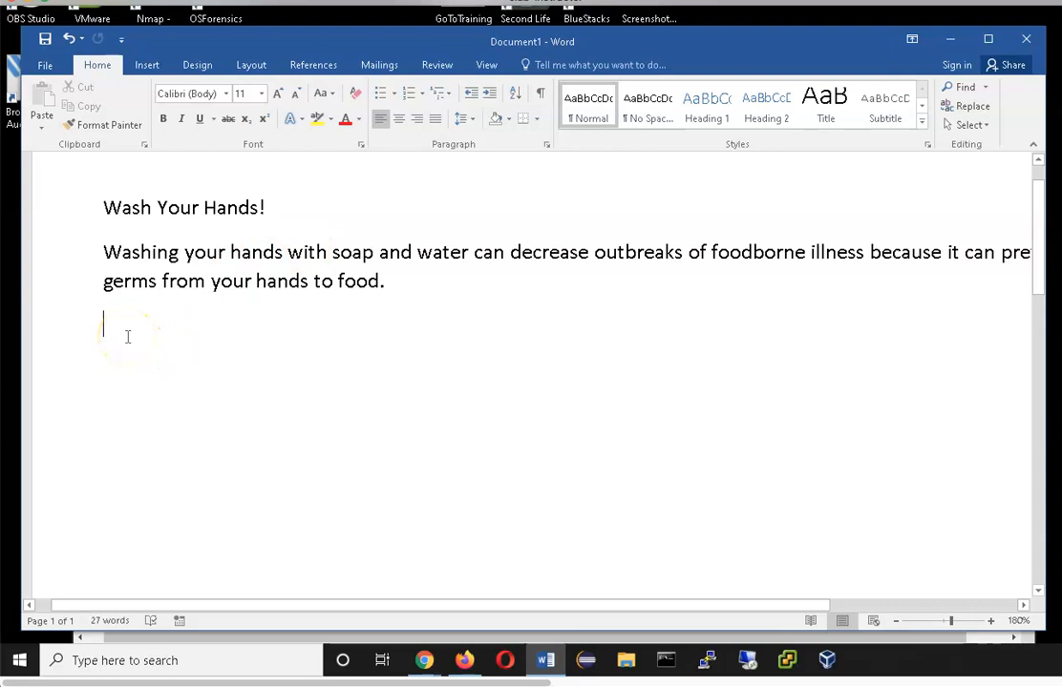
{"action": "type", "text": "Wet hands with ce"}
{"action": "key", "text": "BackSpace"}
{"action": "type", "text": "len"}
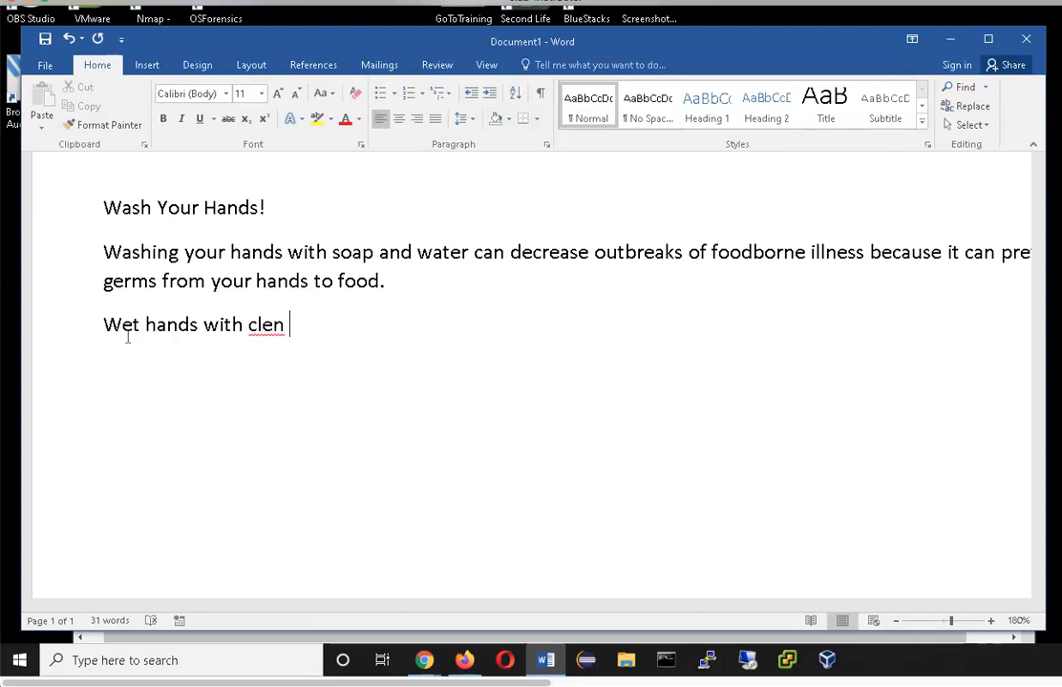
{"action": "key", "text": "BackSpace"}
{"action": "type", "text": ","}
Correct "clen" with the spelling suggestion "clean" and complete the sentence with "running water, and apply soap.".
{"action": "right_click", "coordinate": [275, 325]}
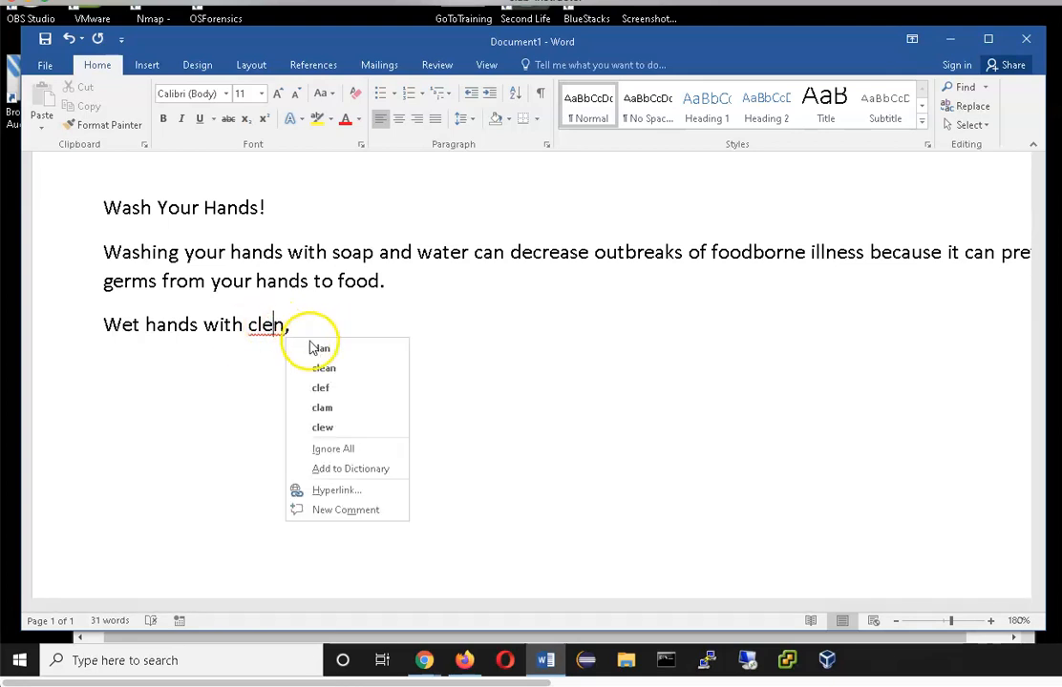
{"action": "left_click", "coordinate": [322, 369]}
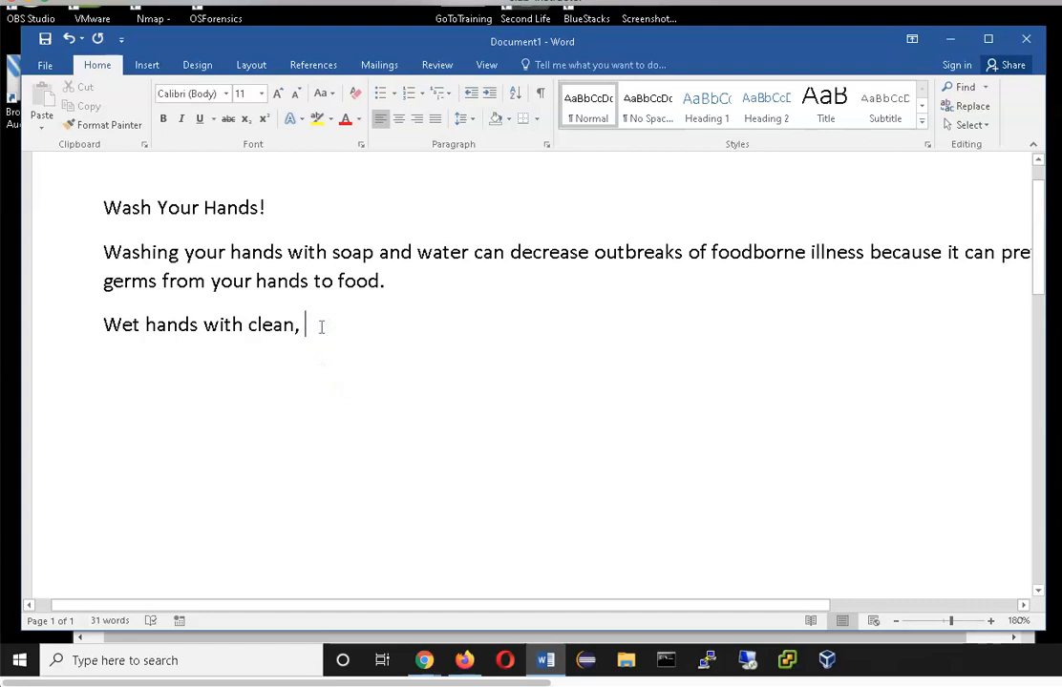
{"action": "type", "text": "running"}
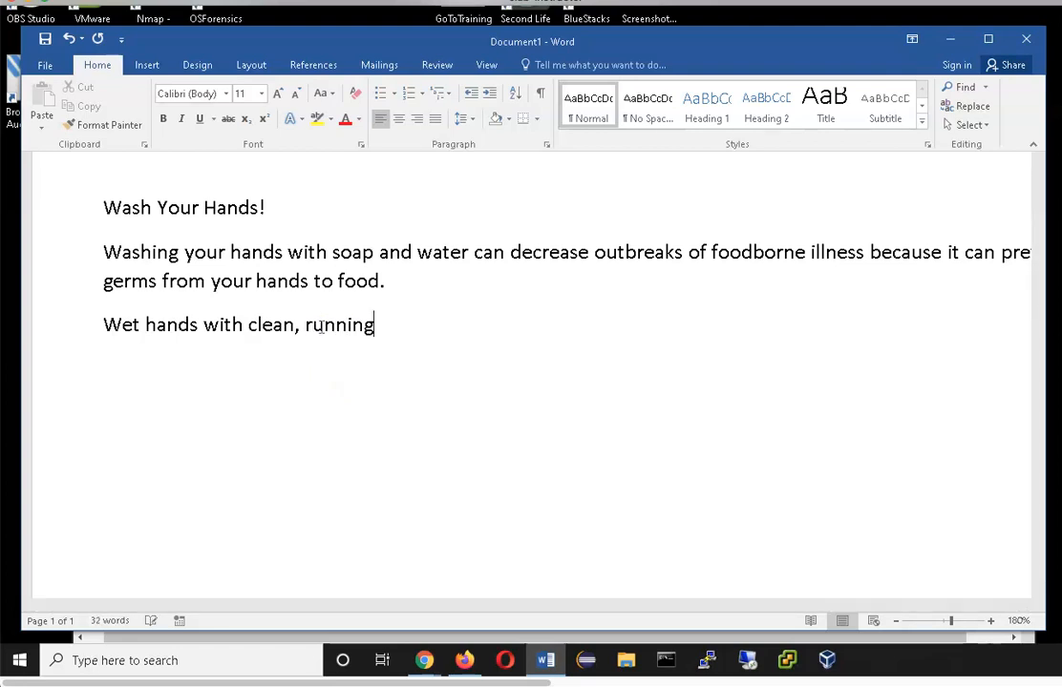
{"action": "type", "text": " water, and "}
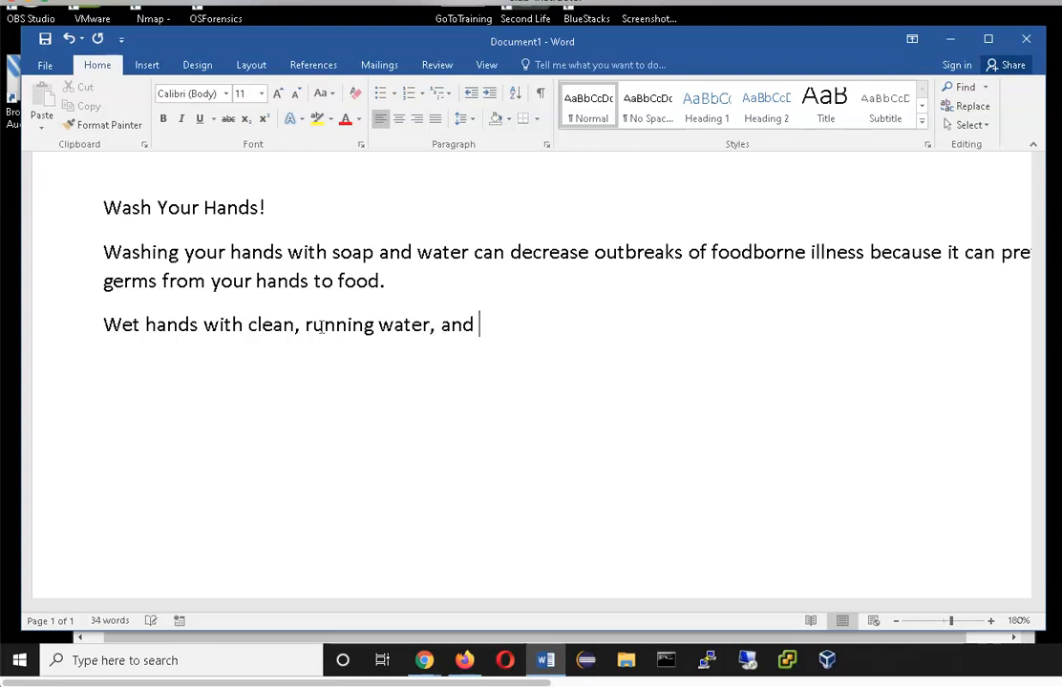
{"action": "type", "text": "apply soap."}
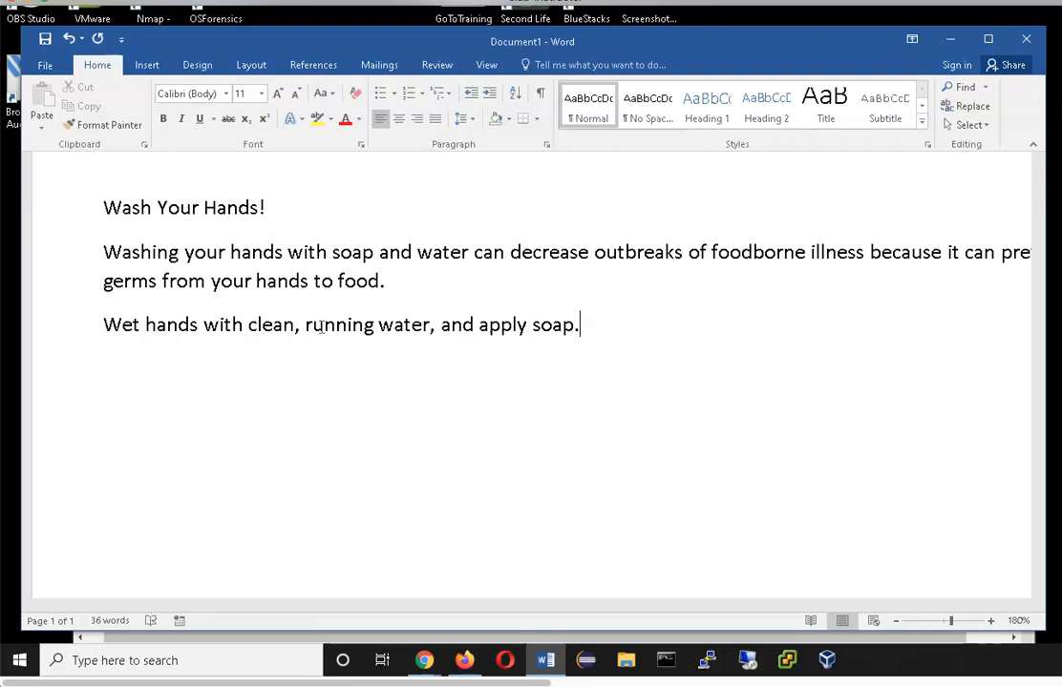
Insert "How?" as its own paragraph before "Wet hands" and check the paragraph breaks by briefly showing the formatting marks.
{"action": "left_click", "coordinate": [105, 324]}
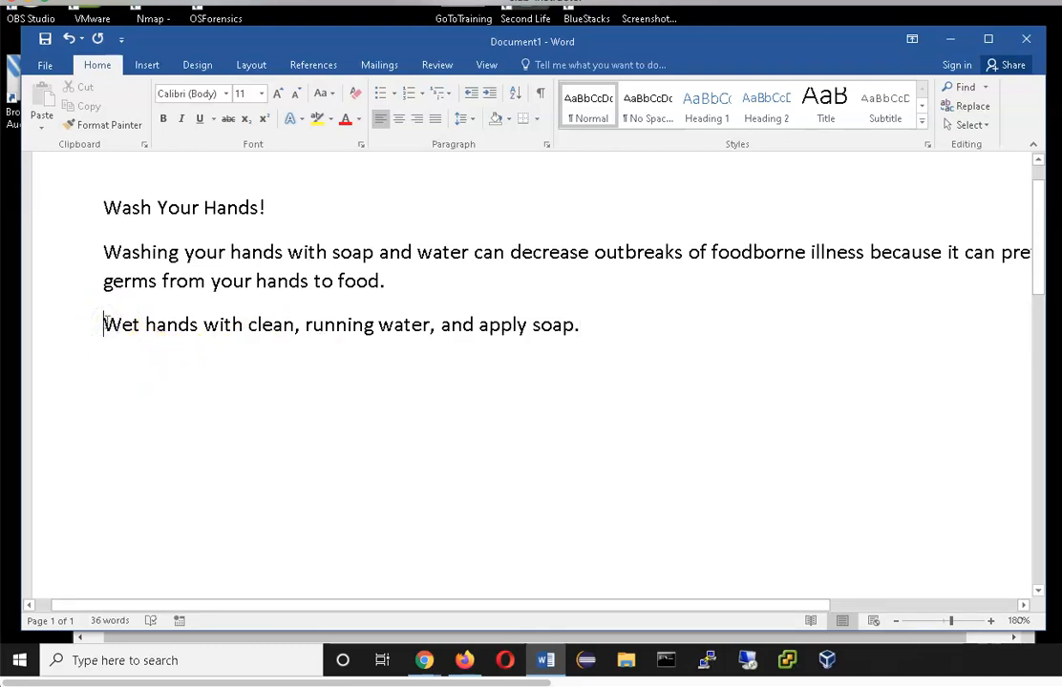
{"action": "type", "text": "How?"}
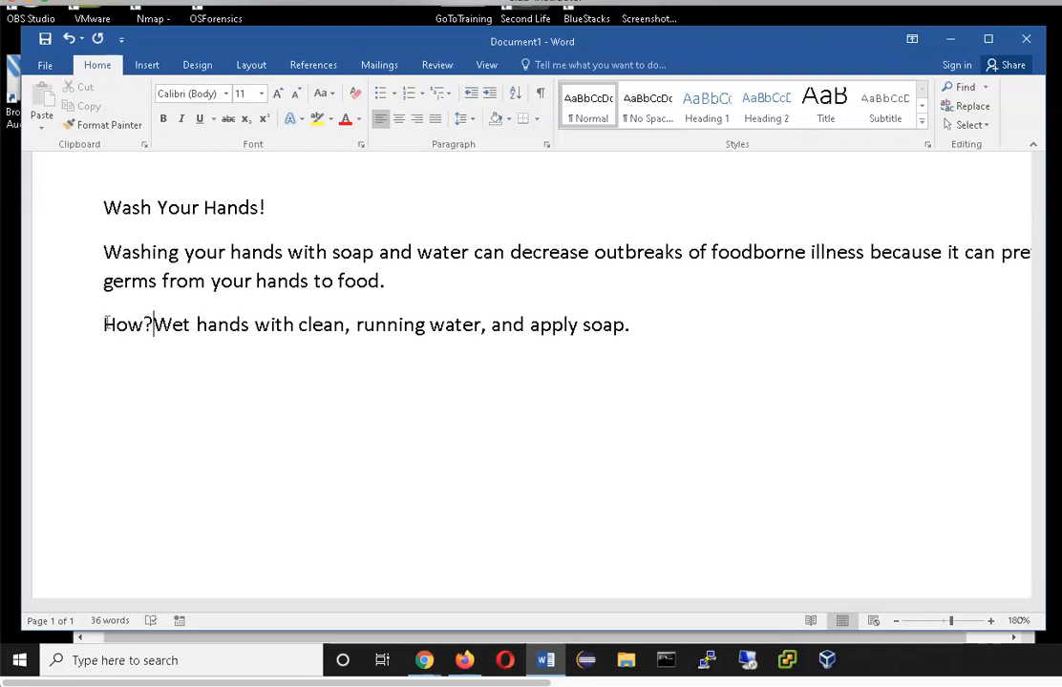
{"action": "key", "text": "Return"}
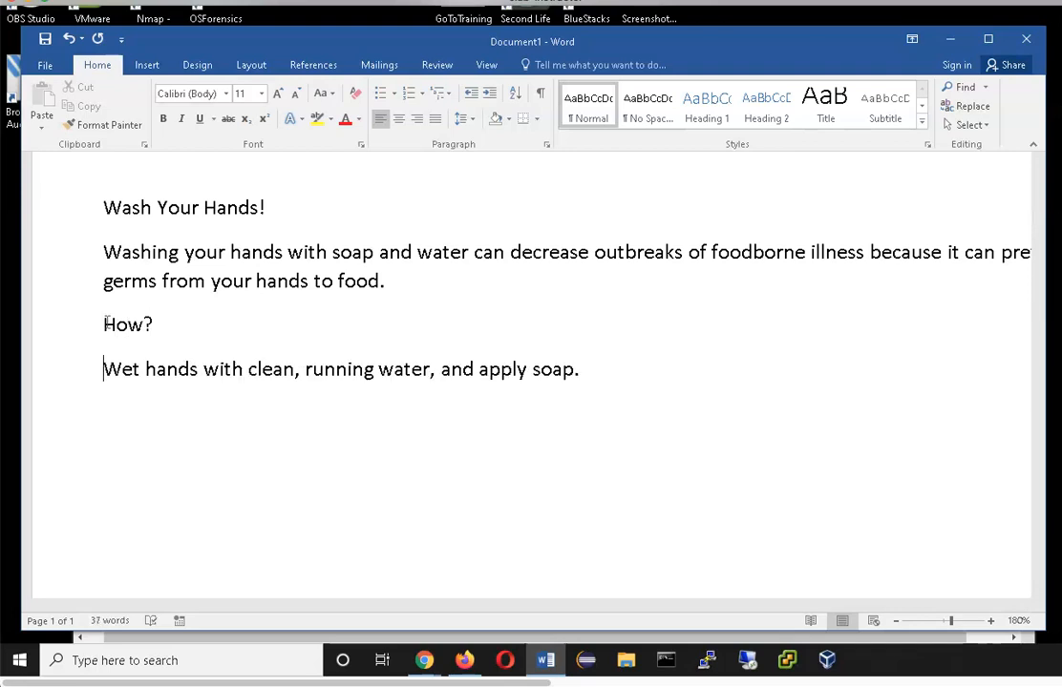
{"action": "left_click", "coordinate": [540, 93]}
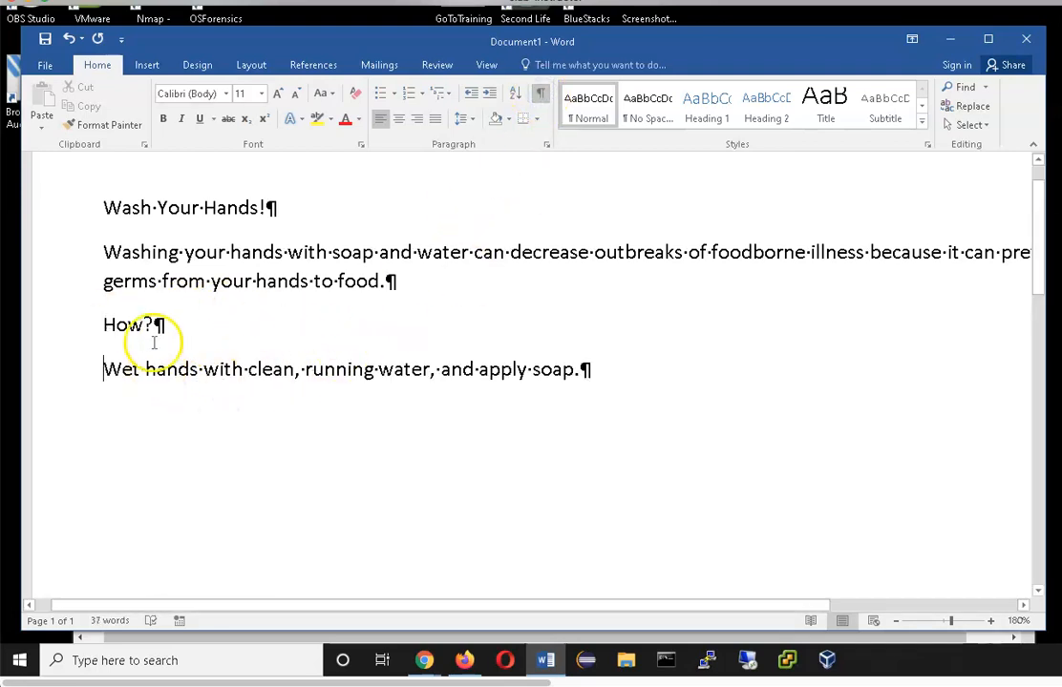
{"action": "left_click", "coordinate": [541, 97]}
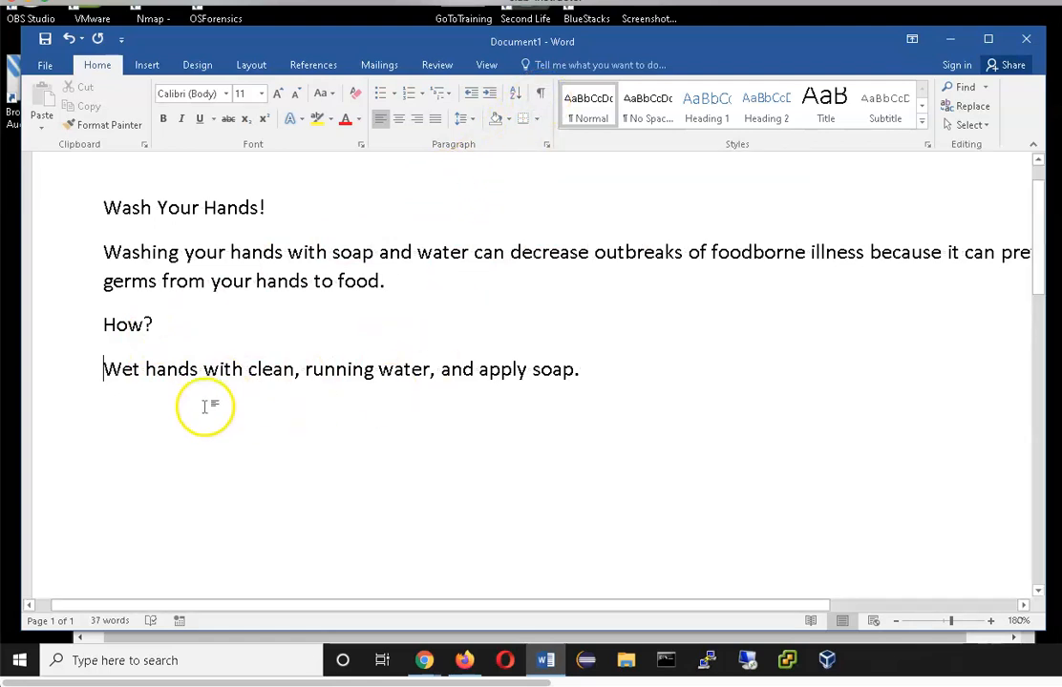
Add a new last paragraph reading "Lather hands (palms, backs, below nails, between fingers, around thumbs) by rubbing them together with the soap".
{"action": "left_click", "coordinate": [609, 369]}
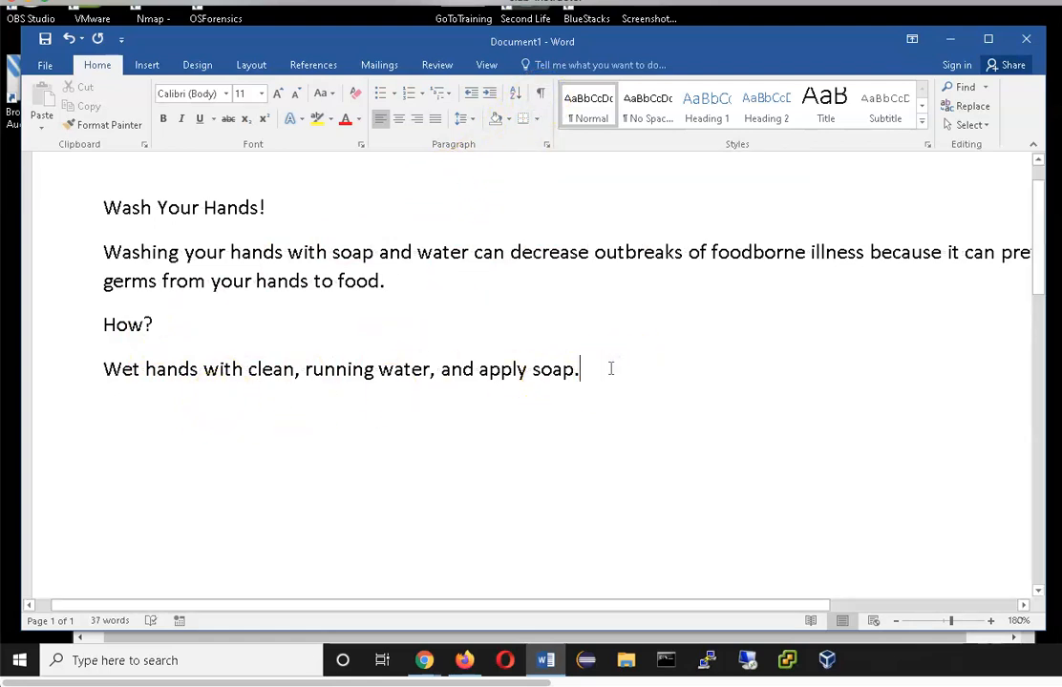
{"action": "key", "text": "Return"}
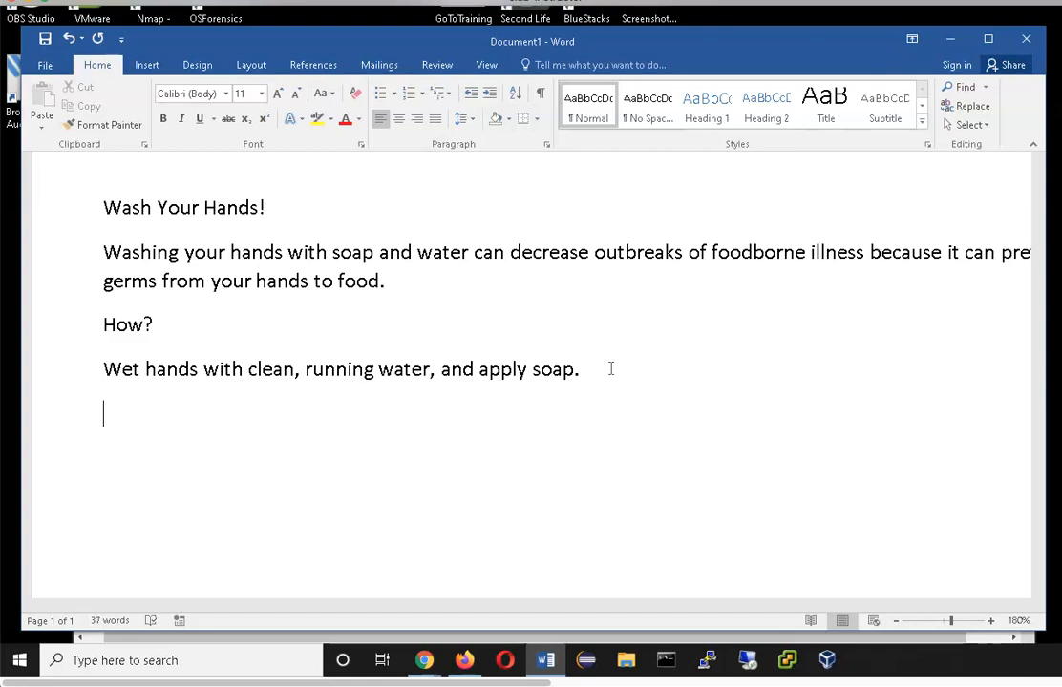
{"action": "type", "text": "Lather hands (pal"}
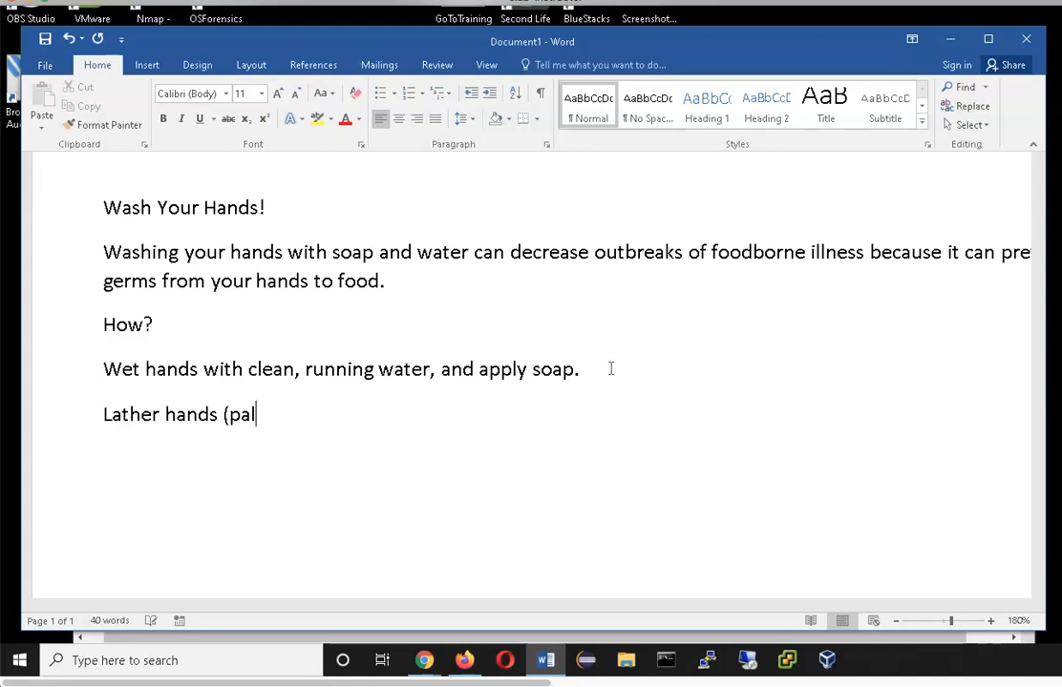
{"action": "type", "text": "ms, backs, "}
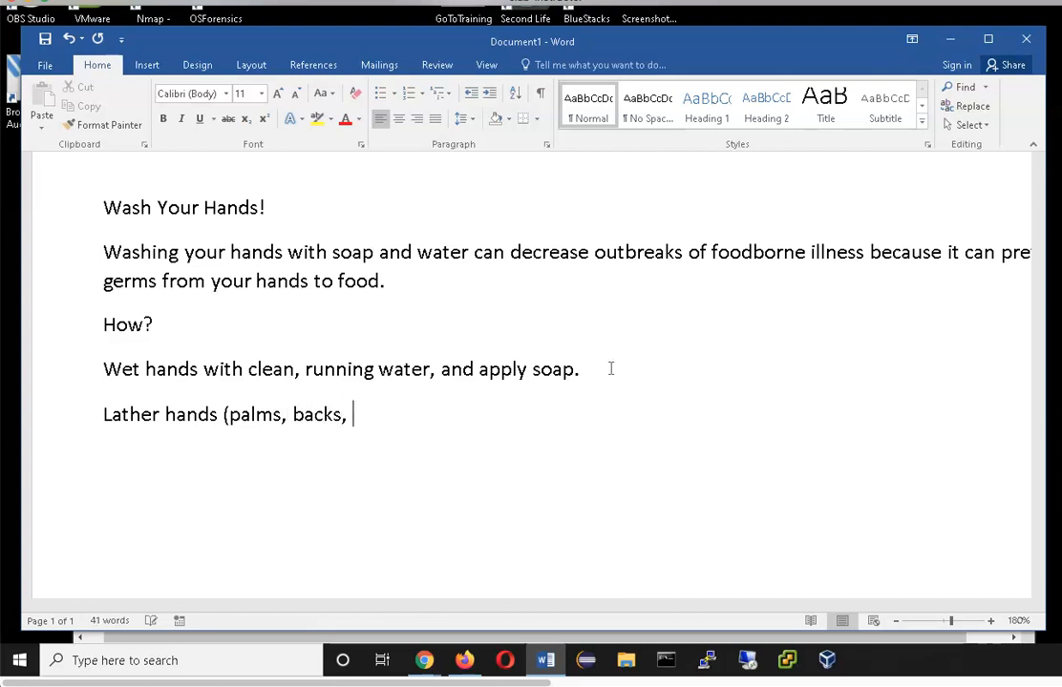
{"action": "type", "text": "below nails"}
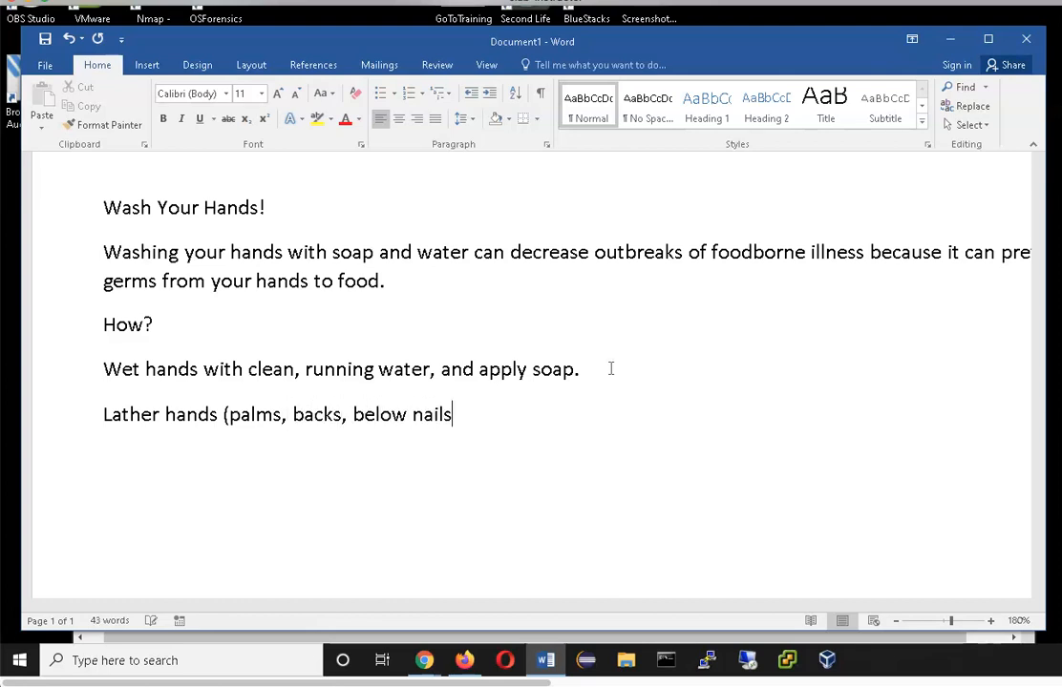
{"action": "type", "text": ", betwen"}
{"action": "type", "text": " fingers, "}
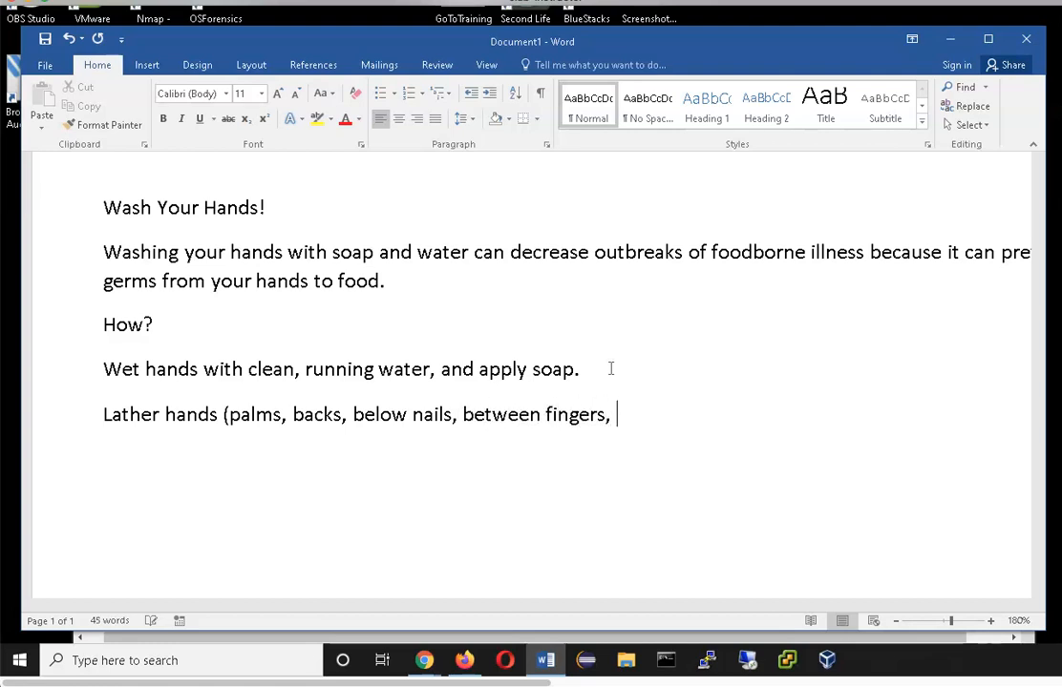
{"action": "type", "text": "around thumbs"}
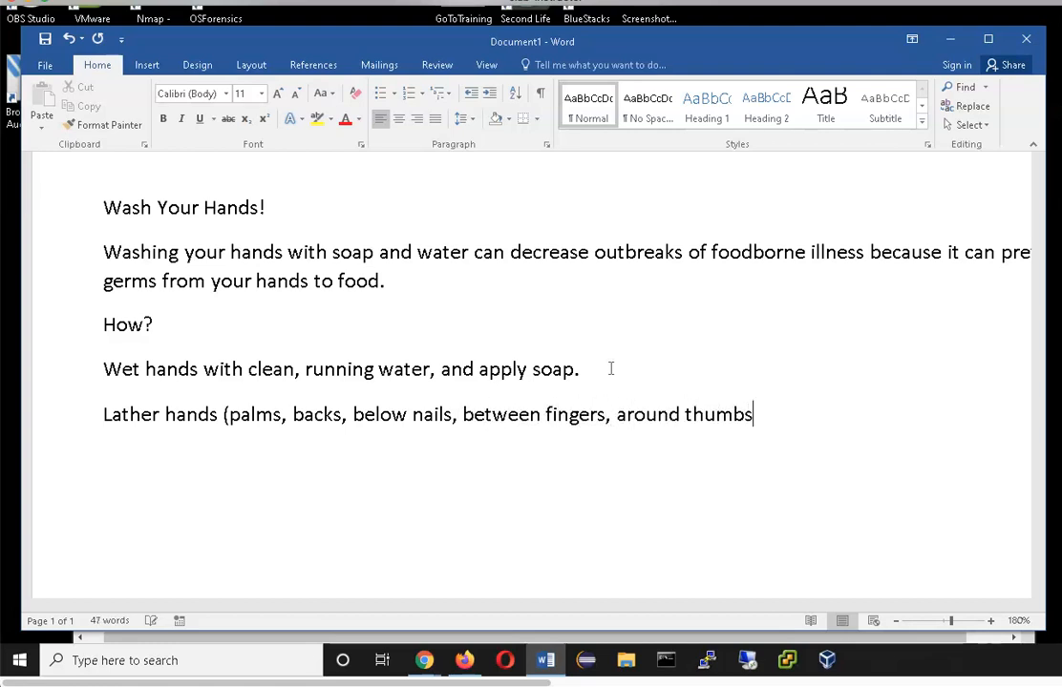
{"action": "type", "text": ") by rubbing them toge"}
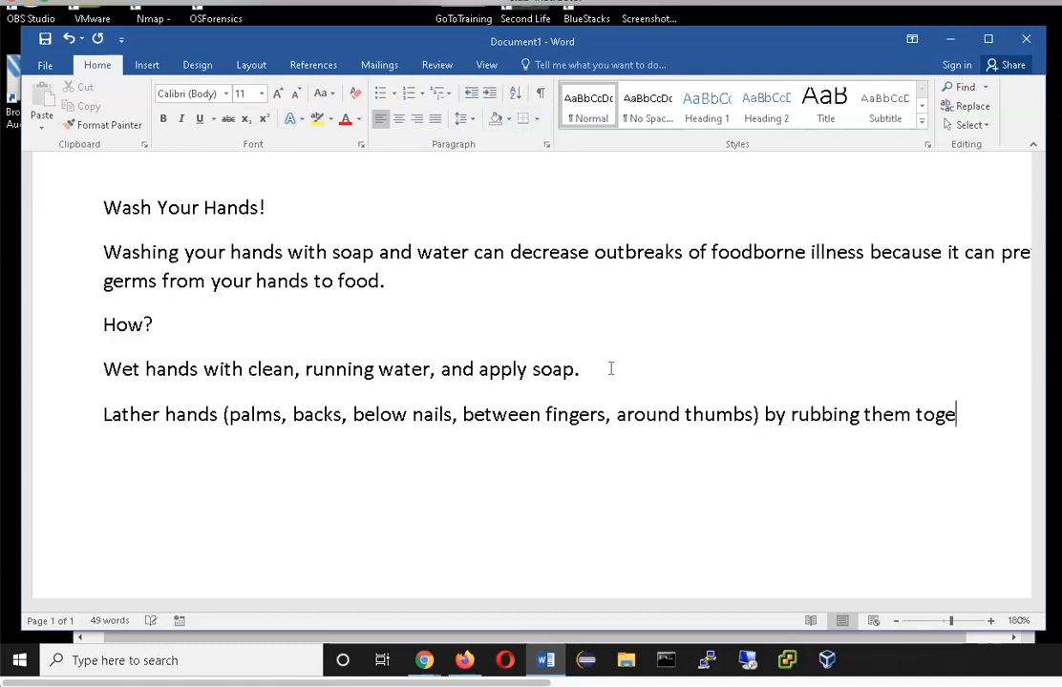
{"action": "type", "text": "ther with the soap"}
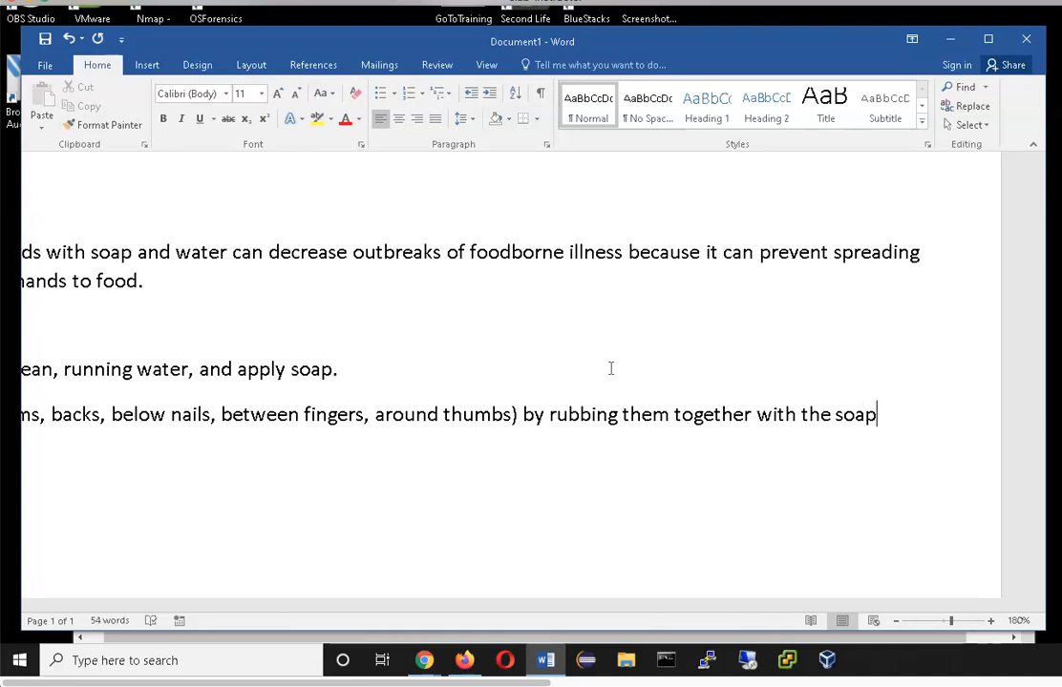
Add a new paragraph below the lathering line reading "Scrub hands fore at least 20 seconds".
{"action": "key", "text": "Return"}
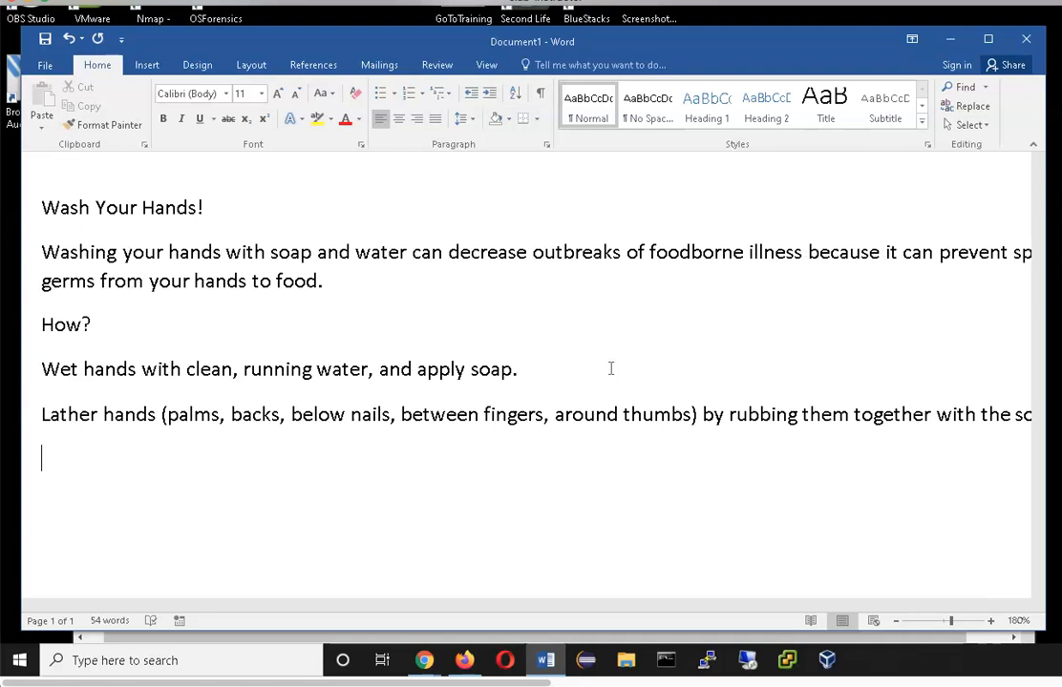
{"action": "type", "text": "Scrub hands fore"}
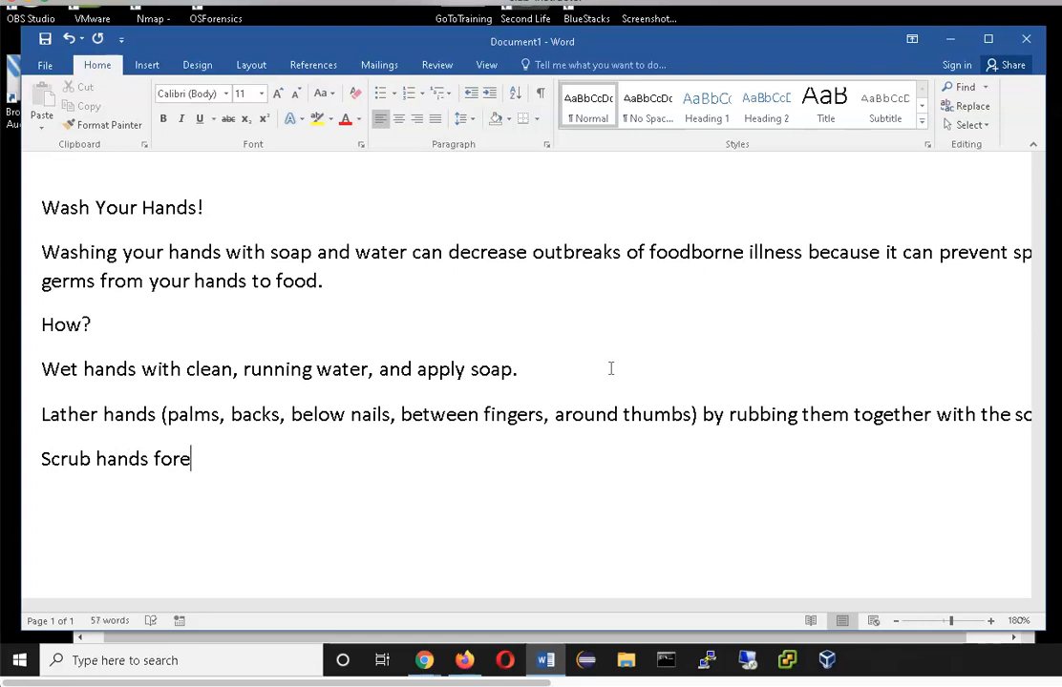
{"action": "type", "text": " at least 20 secons"}
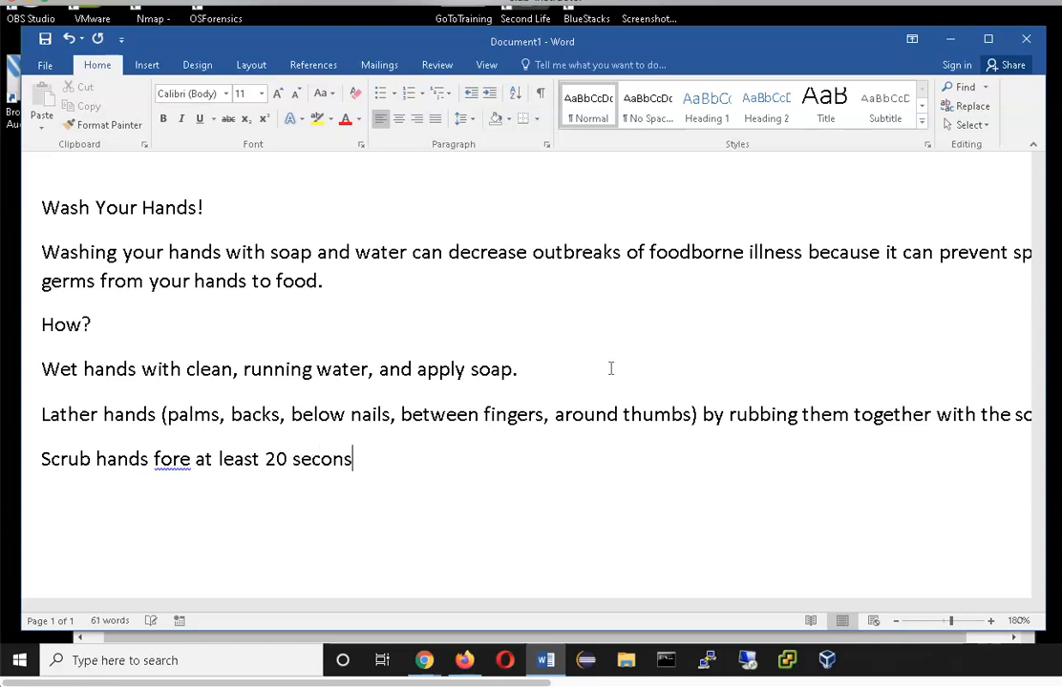
{"action": "key", "text": "BackSpace"}
{"action": "type", "text": "ds"}
Add a new paragraph below the scrubbing line reading "Rinse soap off of hands under clean, running water.".
{"action": "key", "text": "Return"}
{"action": "type", "text": "Ring"}
{"action": "key", "text": "BackSpace"}
{"action": "type", "text": "soa"}
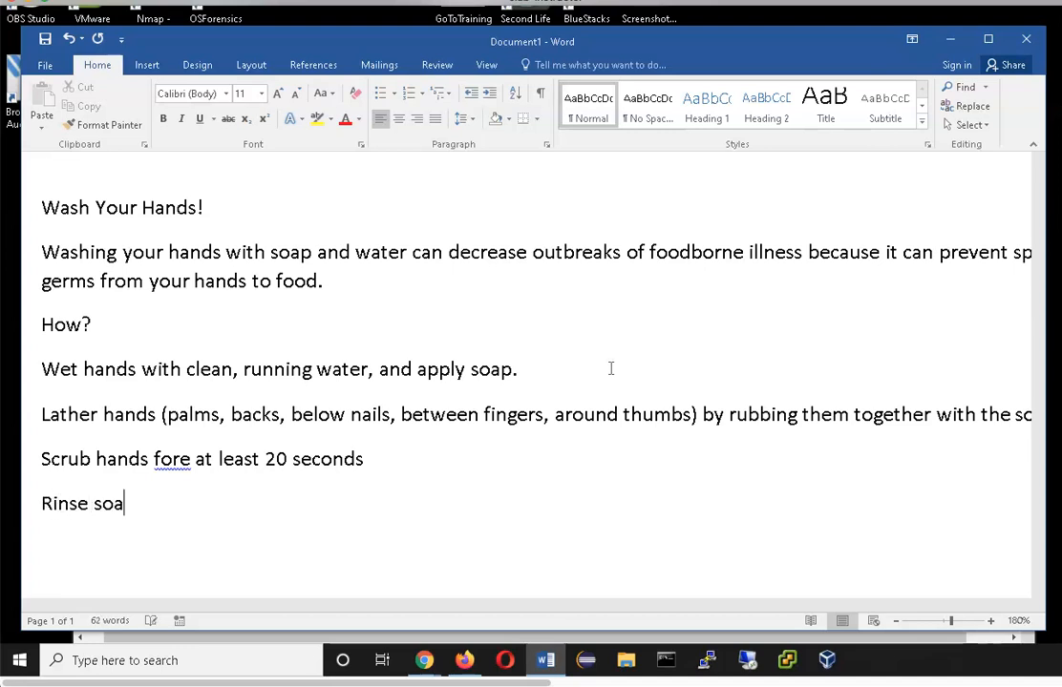
{"action": "type", "text": "p off of hand"}
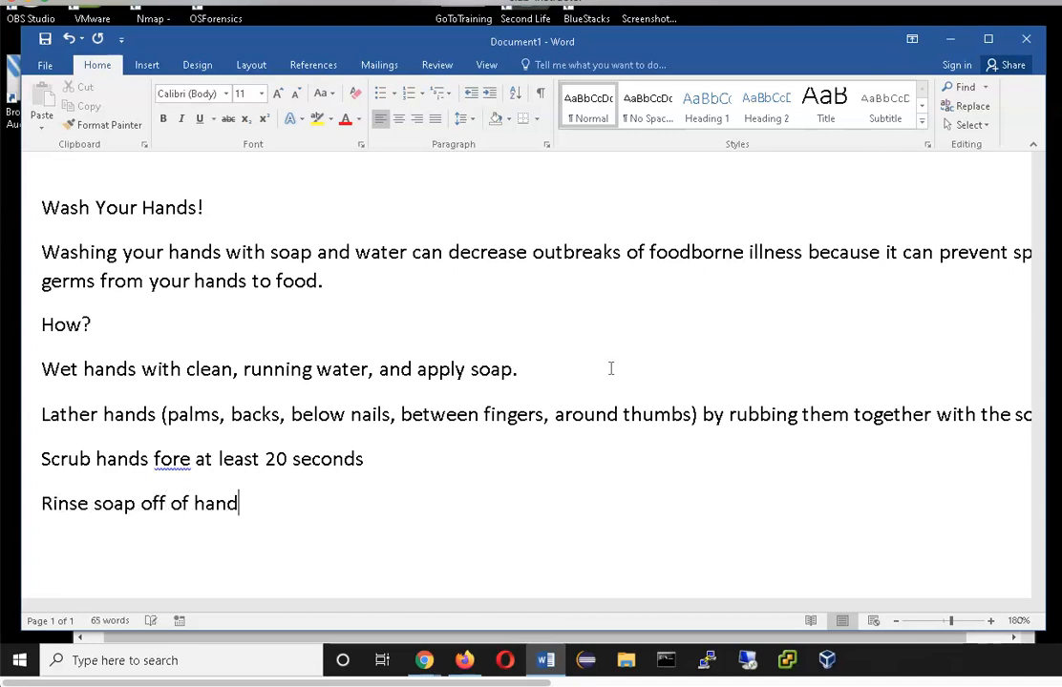
{"action": "type", "text": "s under clean"}
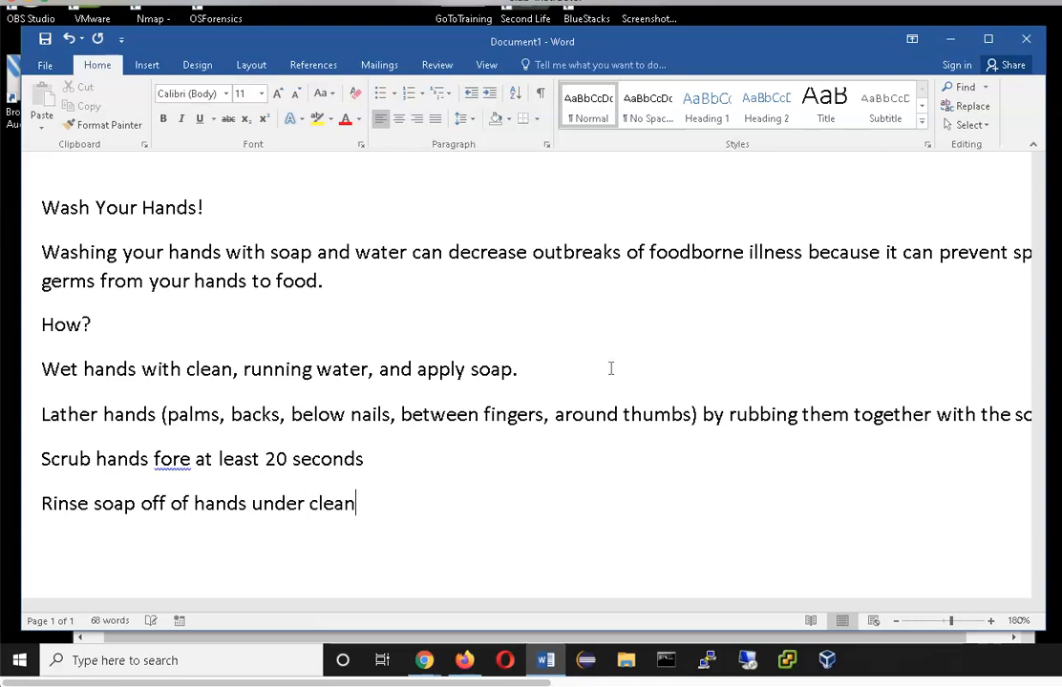
{"action": "type", "text": ", running water."}
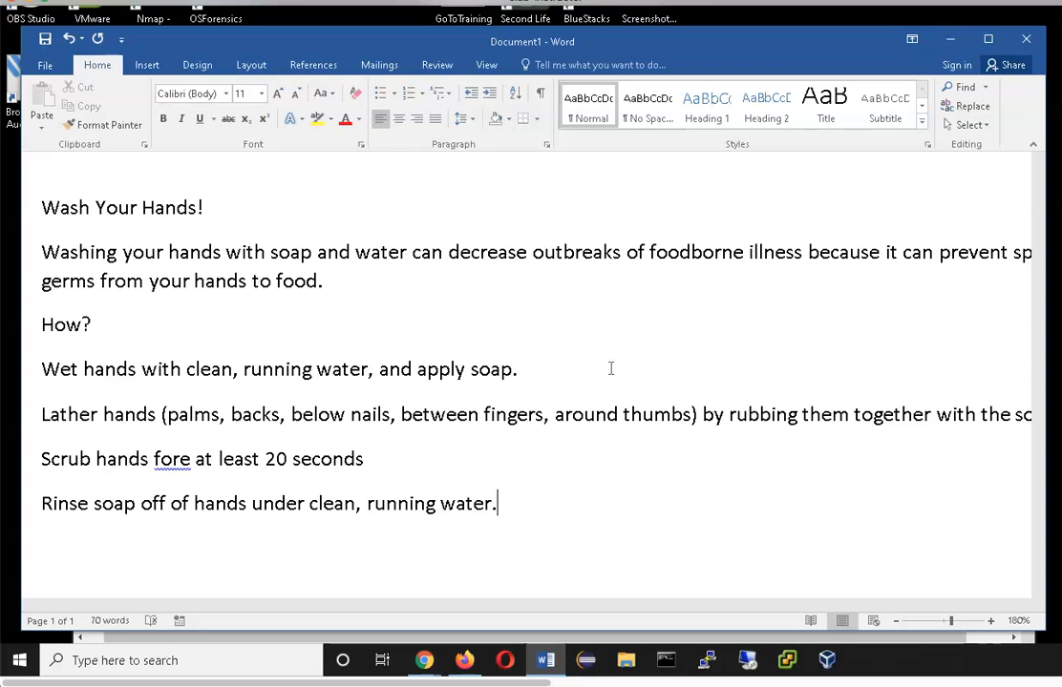
Add the paragraph "Dry hands well using a towel or or an air dryer." followed by a new empty paragraph.
{"action": "key", "text": "Return"}
{"action": "type", "text": "Dry hands well "}
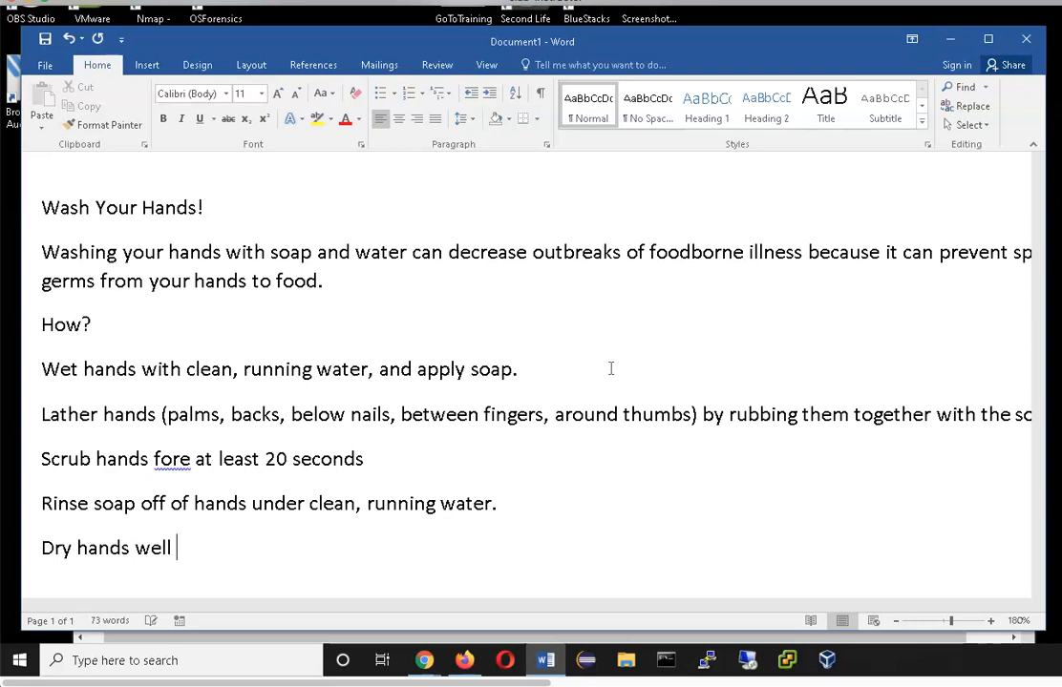
{"action": "type", "text": "using a towel or a"}
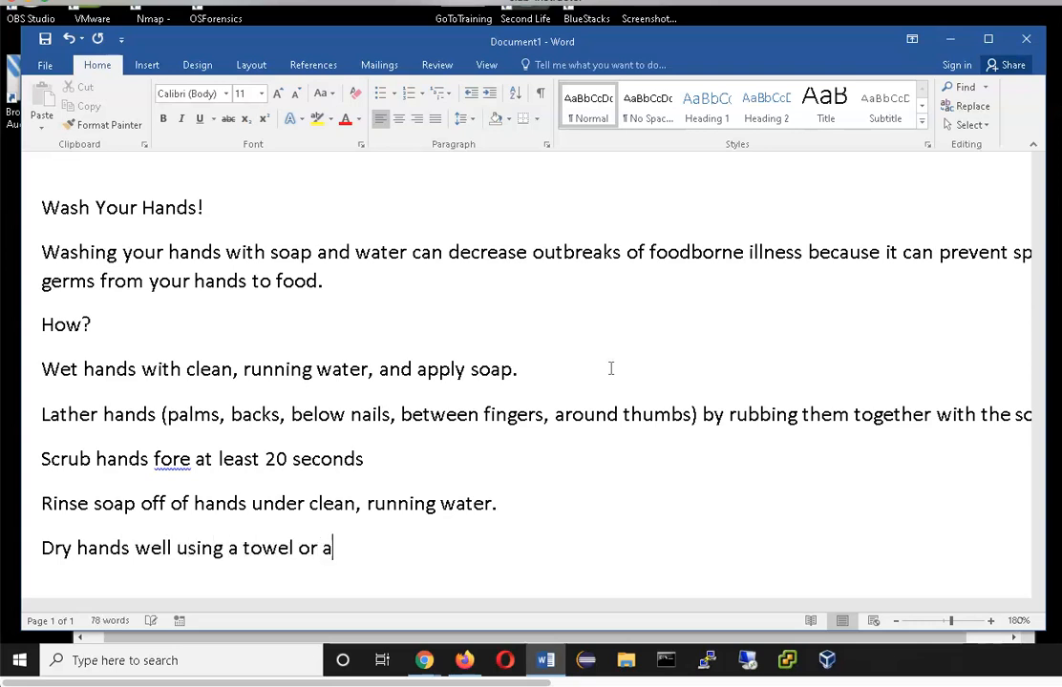
{"action": "key", "text": "BackSpace"}
{"action": "type", "text": "or an air dryer."}
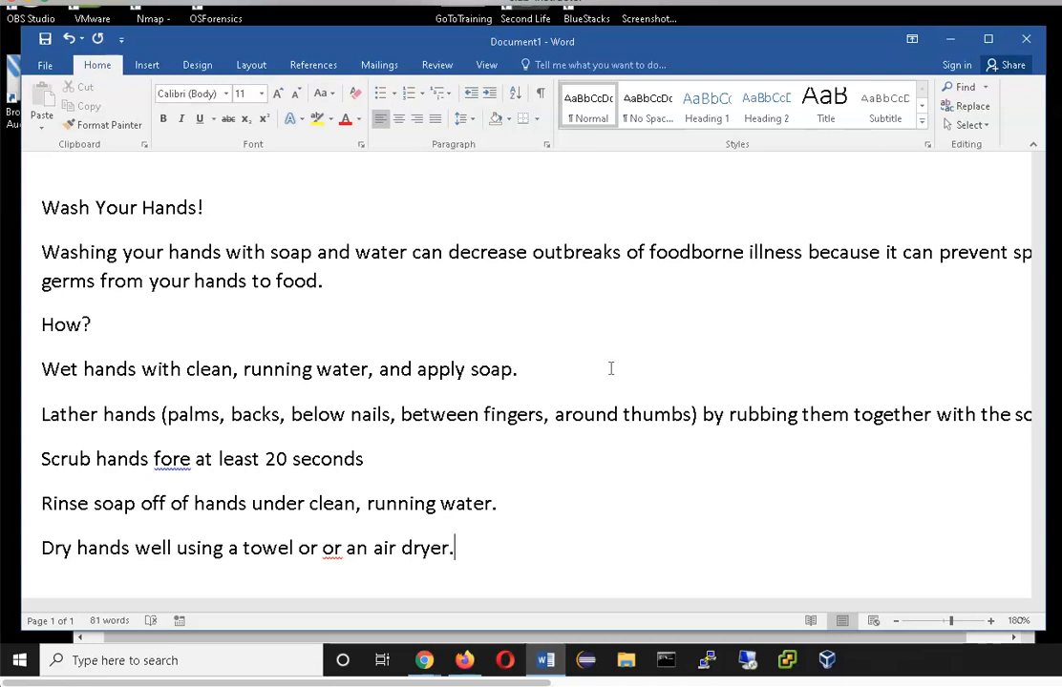
{"action": "key", "text": "Return"}
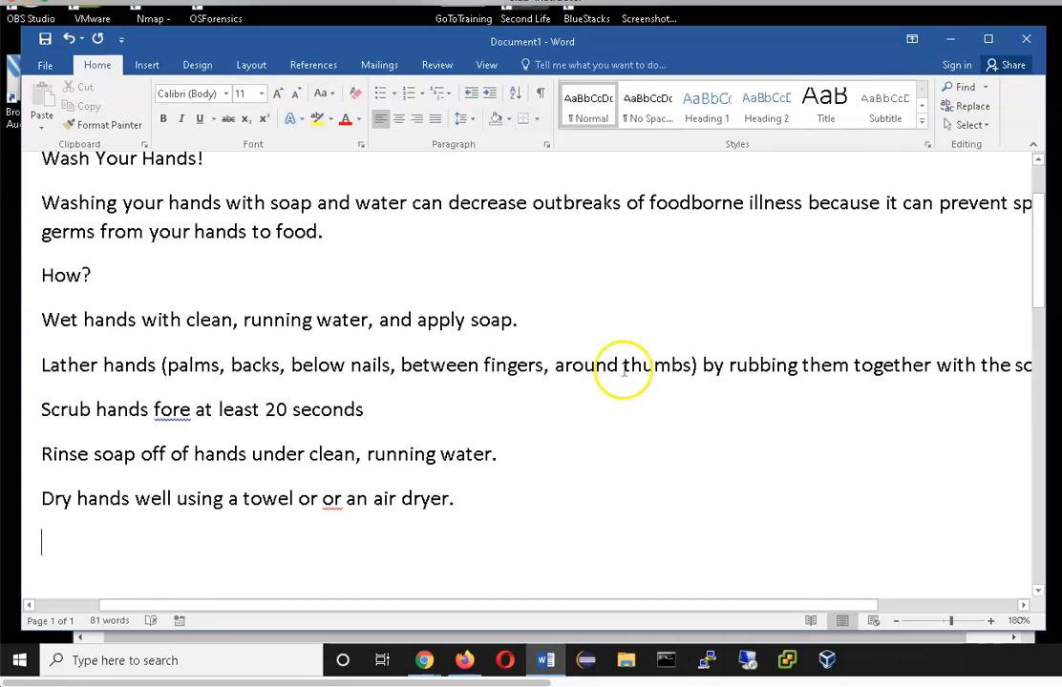
Correct the flagged word "fore" to "for" in the scrubbing line and delete the repeated "or" in the drying line.
{"action": "right_click", "coordinate": [174, 417]}
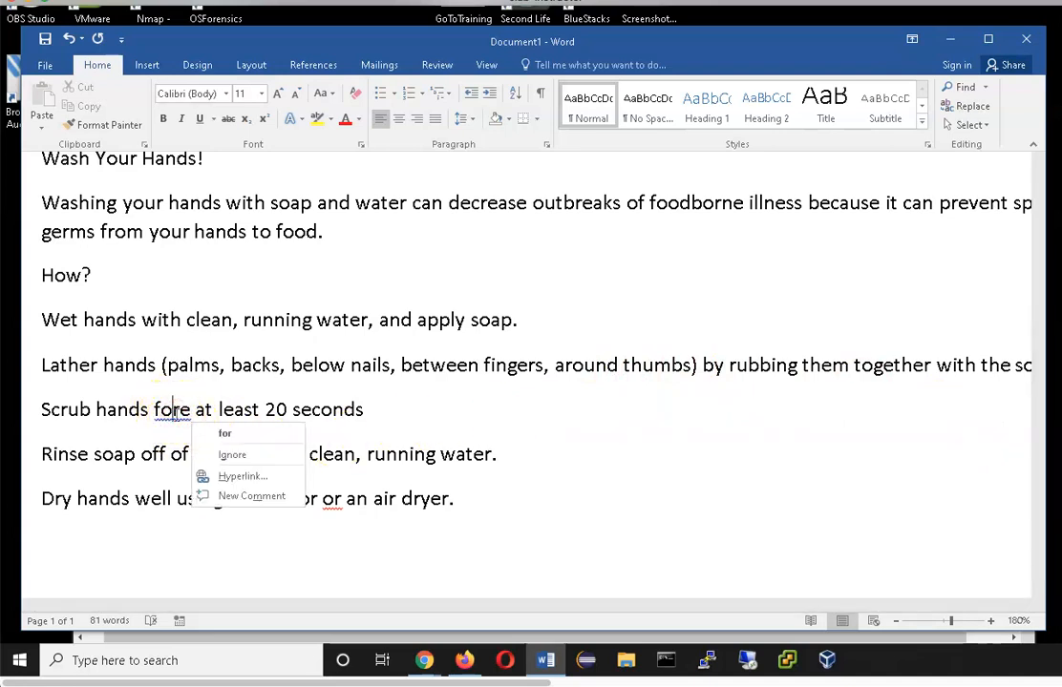
{"action": "left_click", "coordinate": [227, 434]}
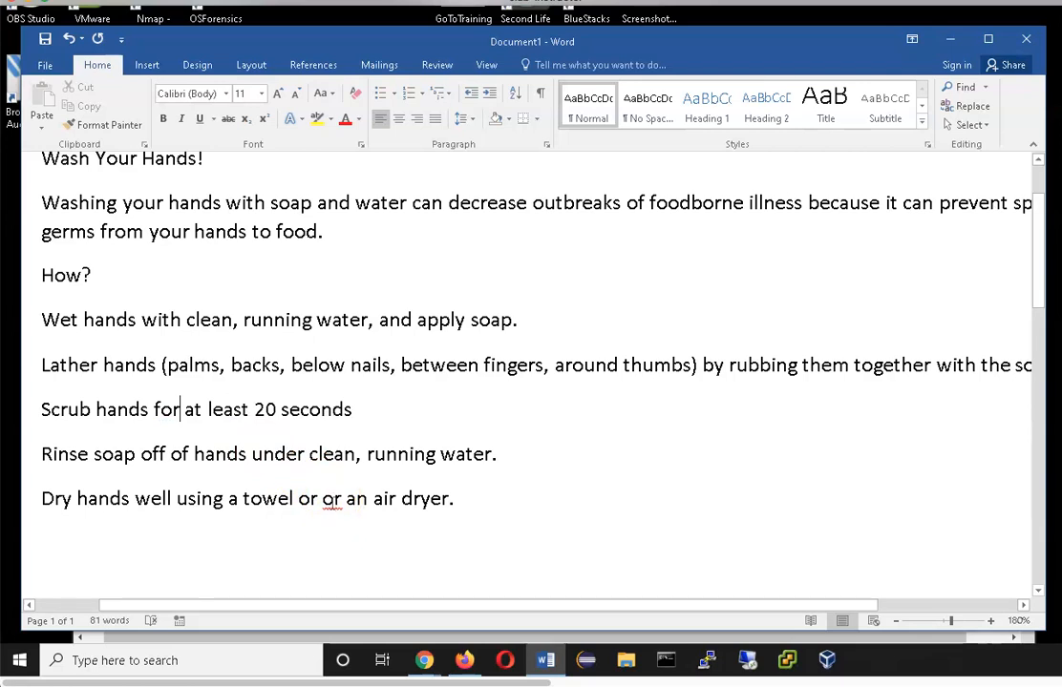
{"action": "right_click", "coordinate": [332, 502]}
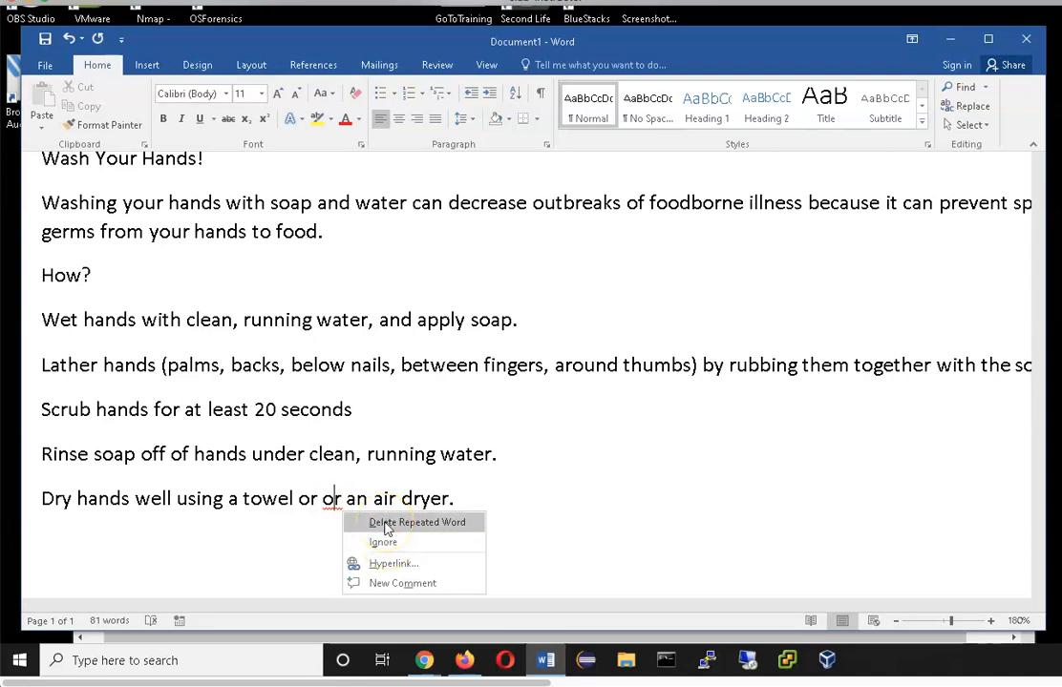
{"action": "left_click", "coordinate": [385, 529]}
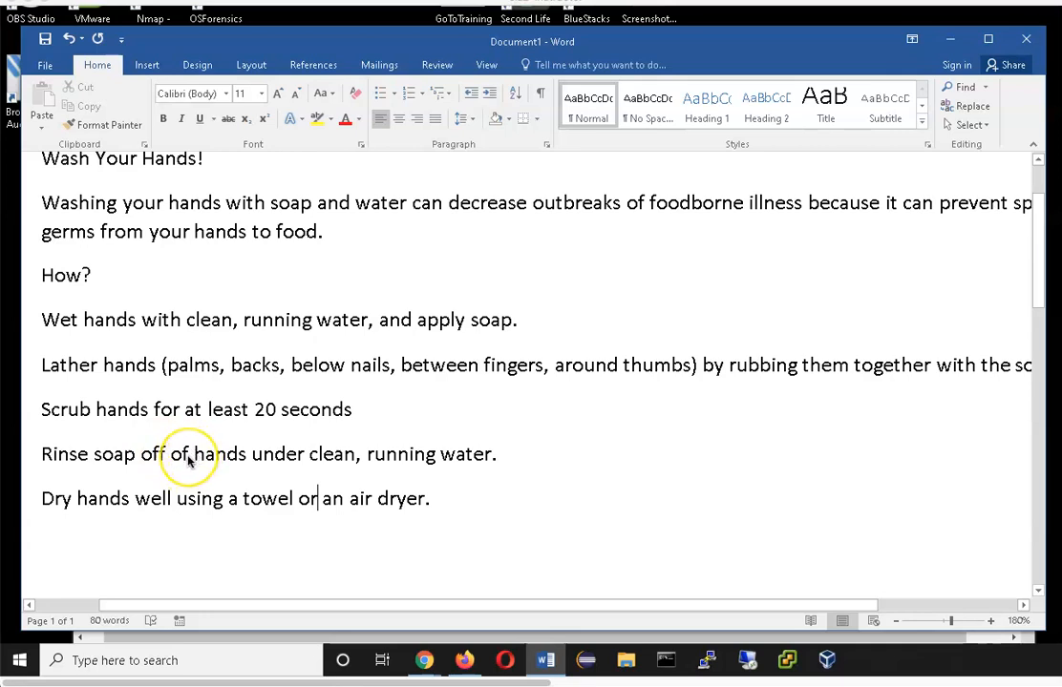
Remove the word "of" after "off" in the line about rinsing soap off hands.
{"action": "left_click_drag", "start_coordinate": [143, 454], "coordinate": [184, 458]}
{"action": "left_click", "coordinate": [151, 452]}
{"action": "left_click", "coordinate": [153, 449]}
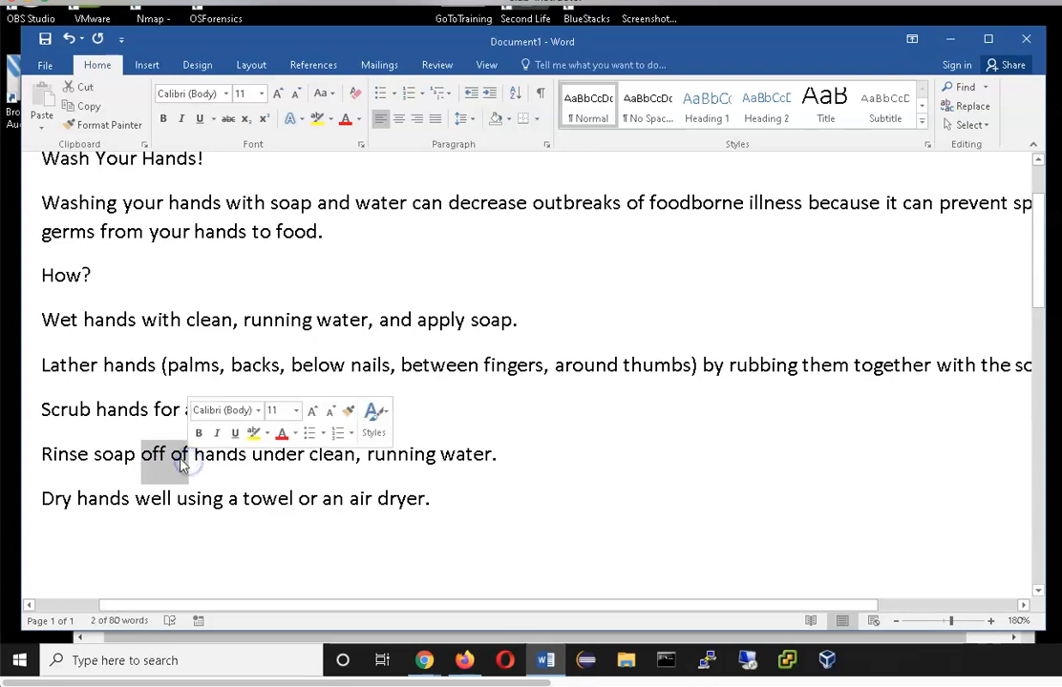
{"action": "left_click", "coordinate": [183, 455]}
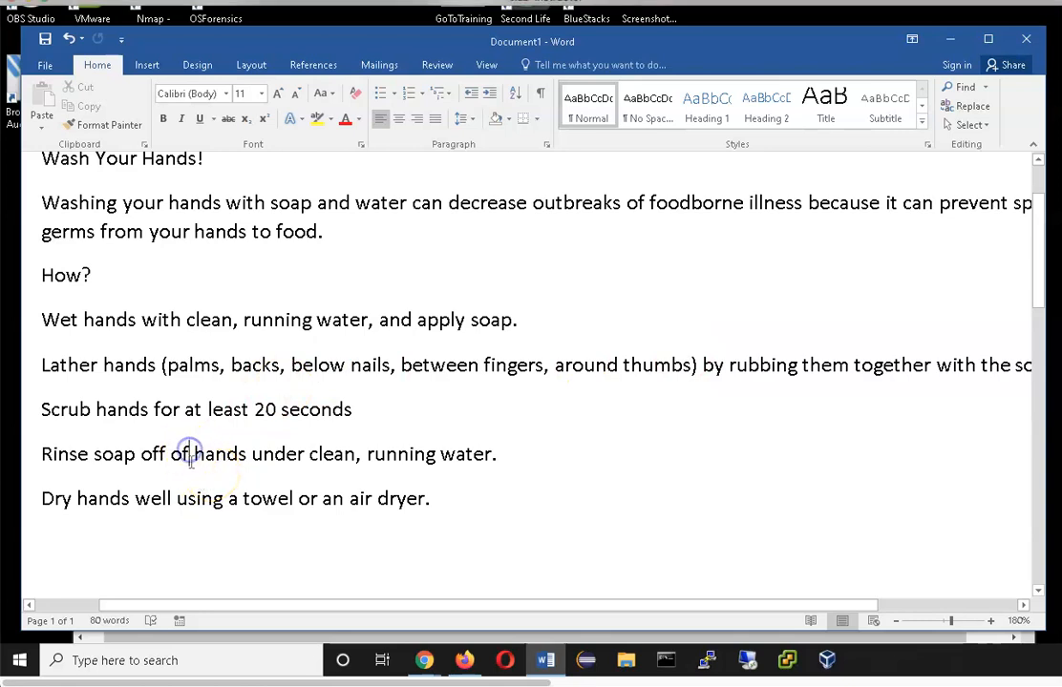
{"action": "key", "text": "BackSpace"}
{"action": "key", "text": "BackSpace"}
{"action": "key", "text": "BackSpace"}
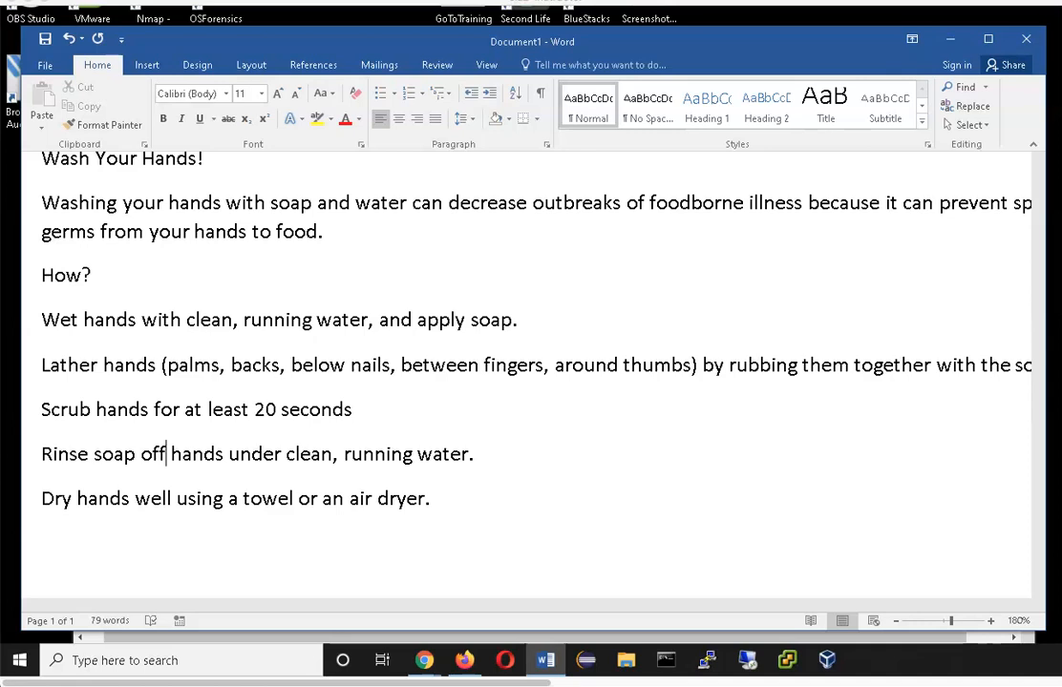
Show the formatting marks and add another empty paragraph at the end of the document.
{"action": "left_click", "coordinate": [445, 499]}
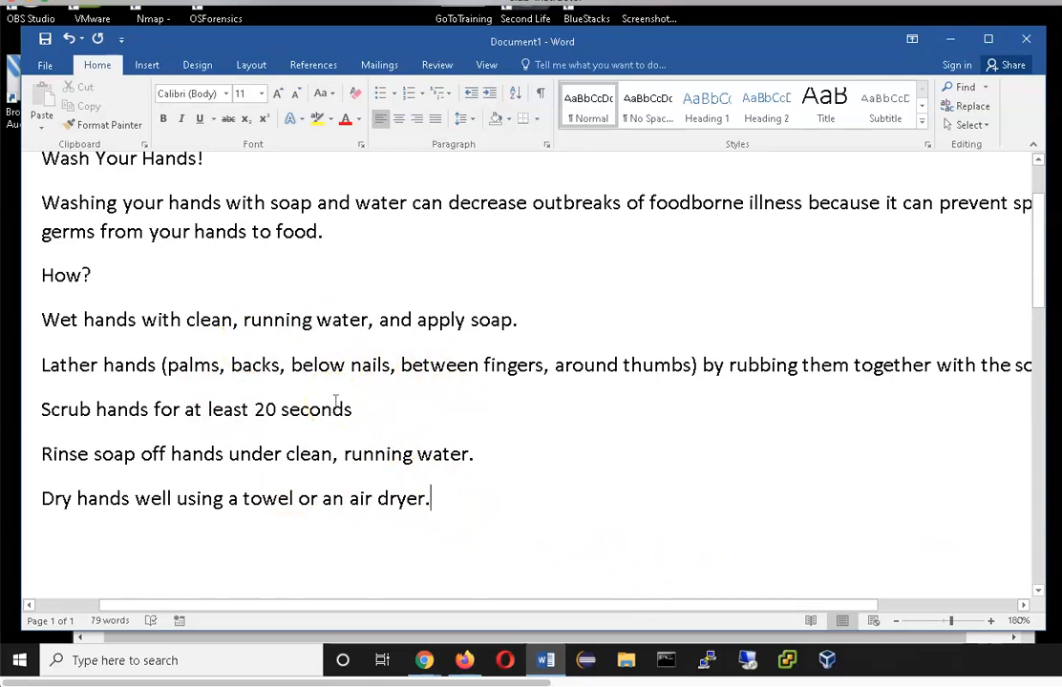
{"action": "left_click", "coordinate": [454, 527]}
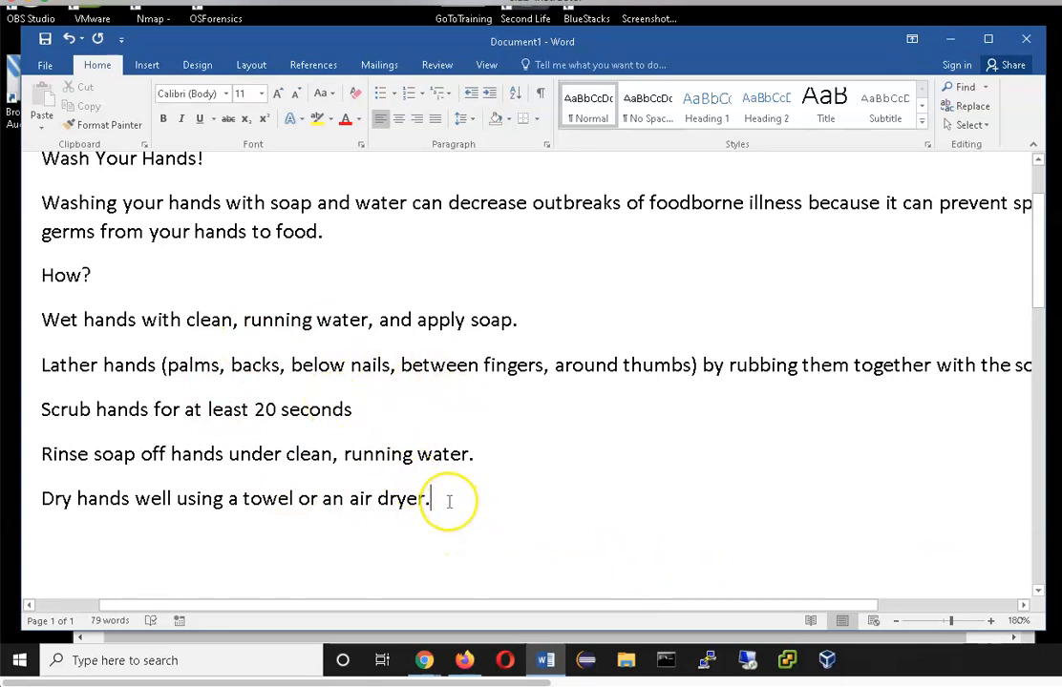
{"action": "left_click", "coordinate": [447, 501]}
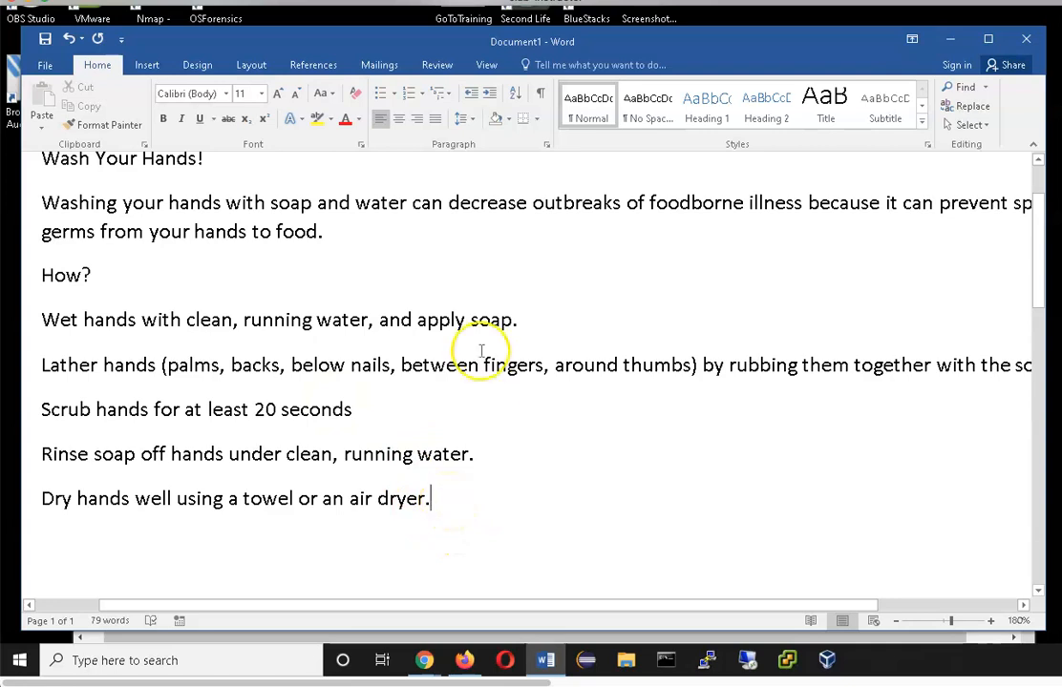
{"action": "left_click", "coordinate": [540, 95]}
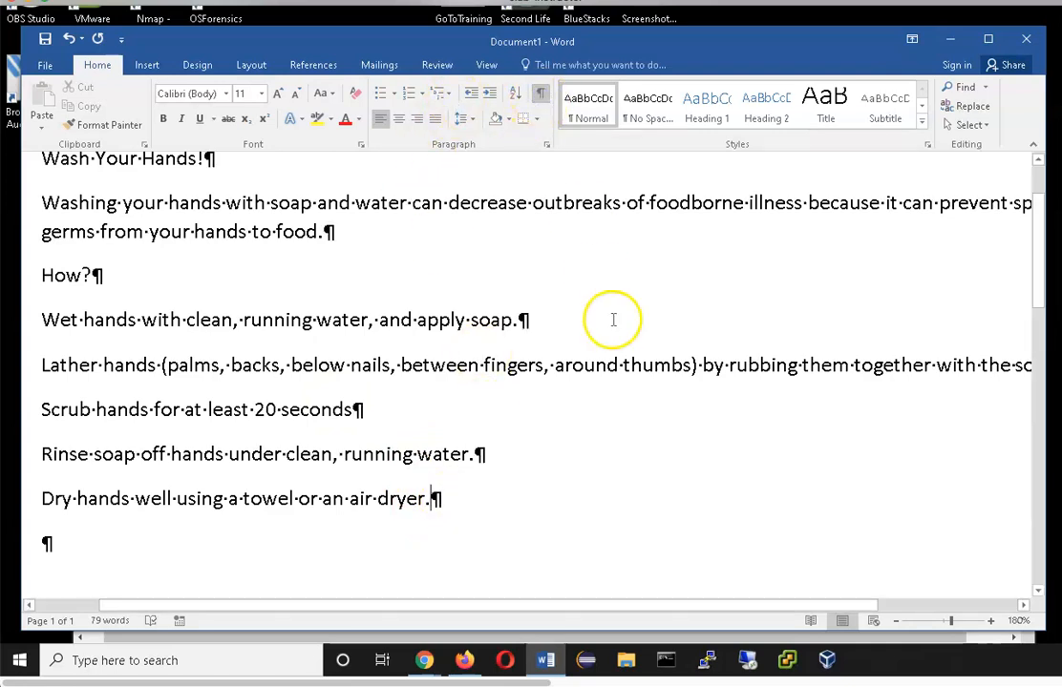
{"action": "left_click", "coordinate": [43, 542]}
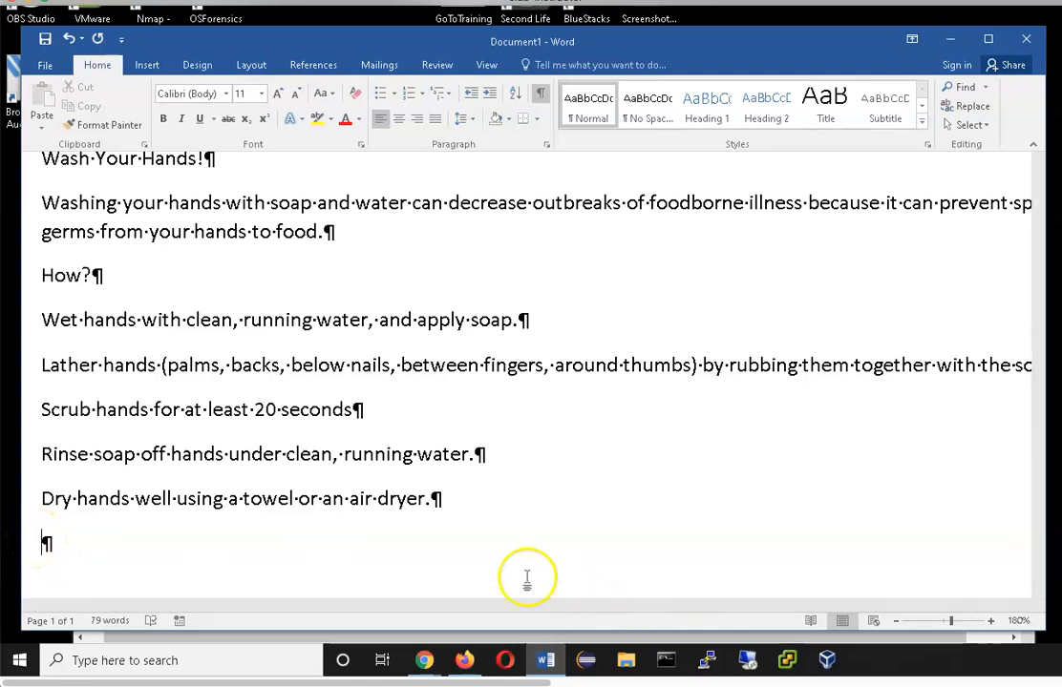
{"action": "key", "text": "Return"}
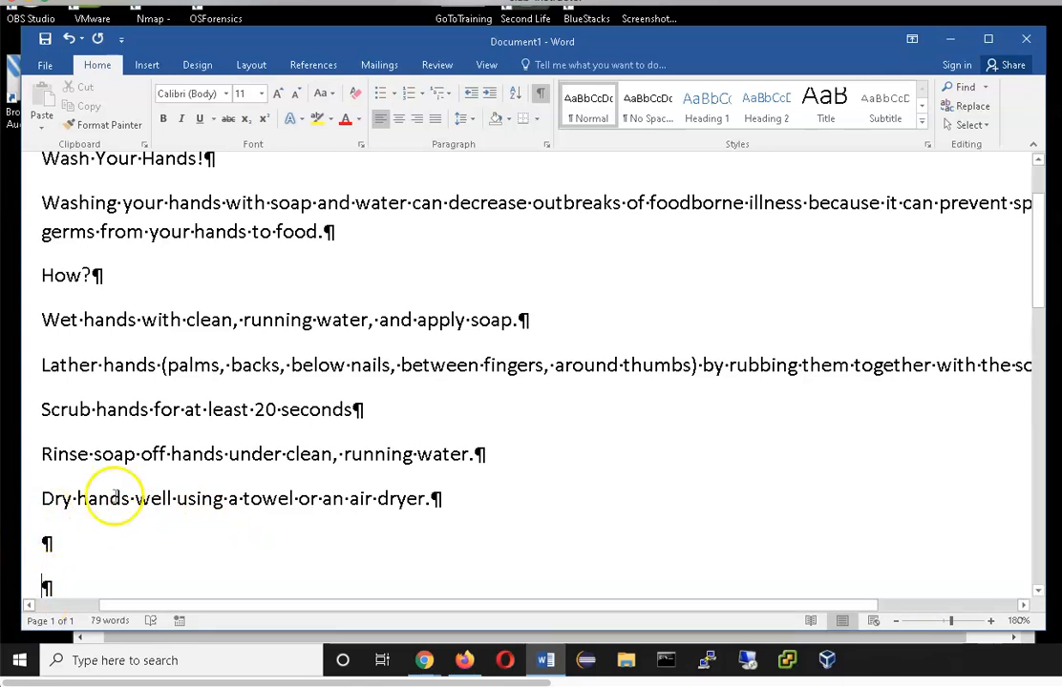
Enter "When?" in the last empty paragraph and start a new paragraph below it.
{"action": "left_click_drag", "start_coordinate": [1039, 234], "coordinate": [1036, 256]}
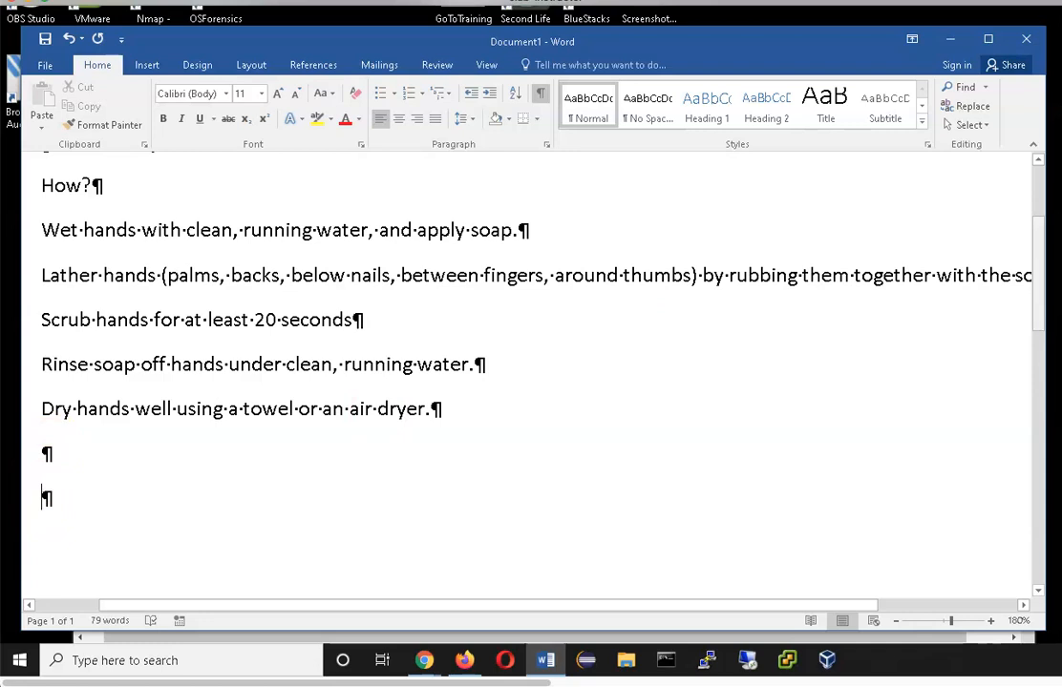
{"action": "left_click", "coordinate": [110, 454]}
{"action": "left_click", "coordinate": [69, 497]}
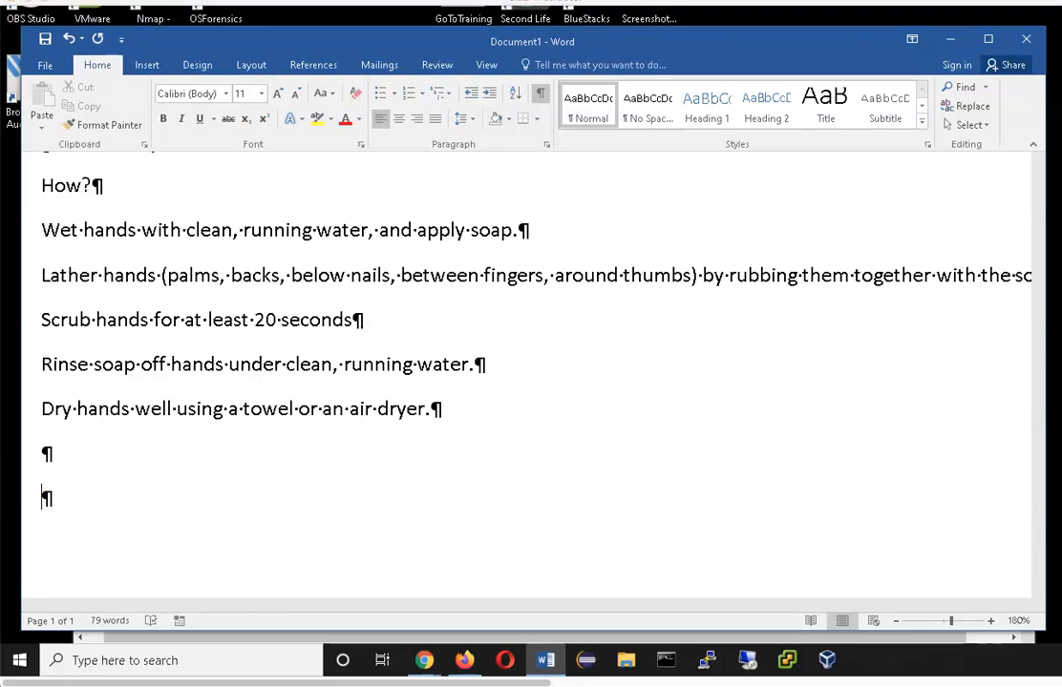
{"action": "left_click", "coordinate": [46, 501]}
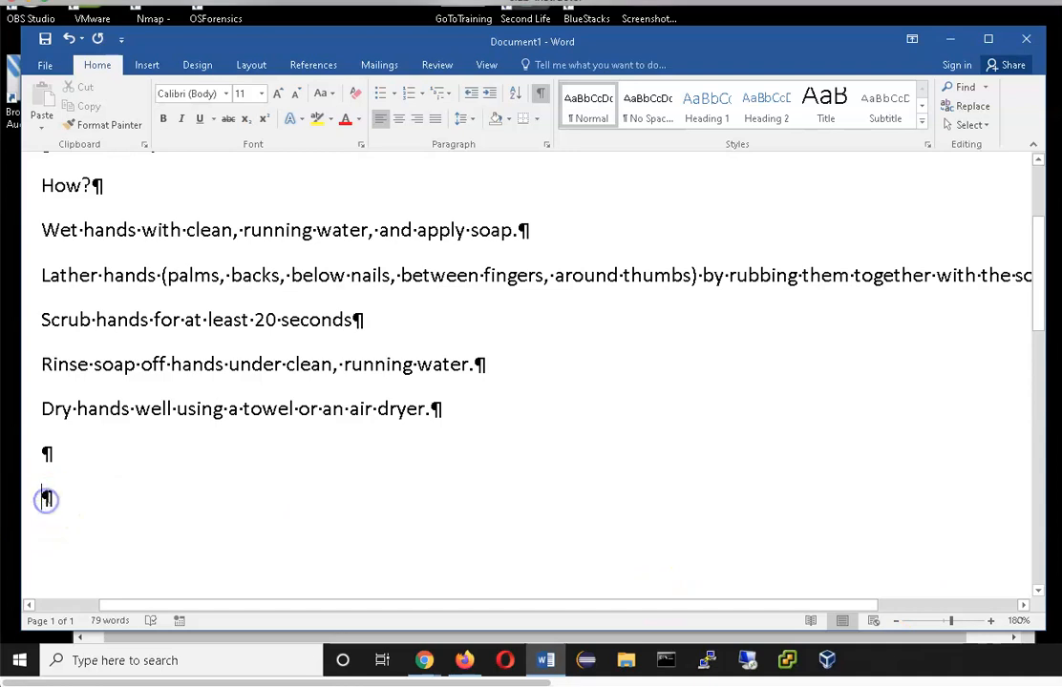
{"action": "left_click", "coordinate": [44, 495]}
{"action": "type", "text": "Wh"}
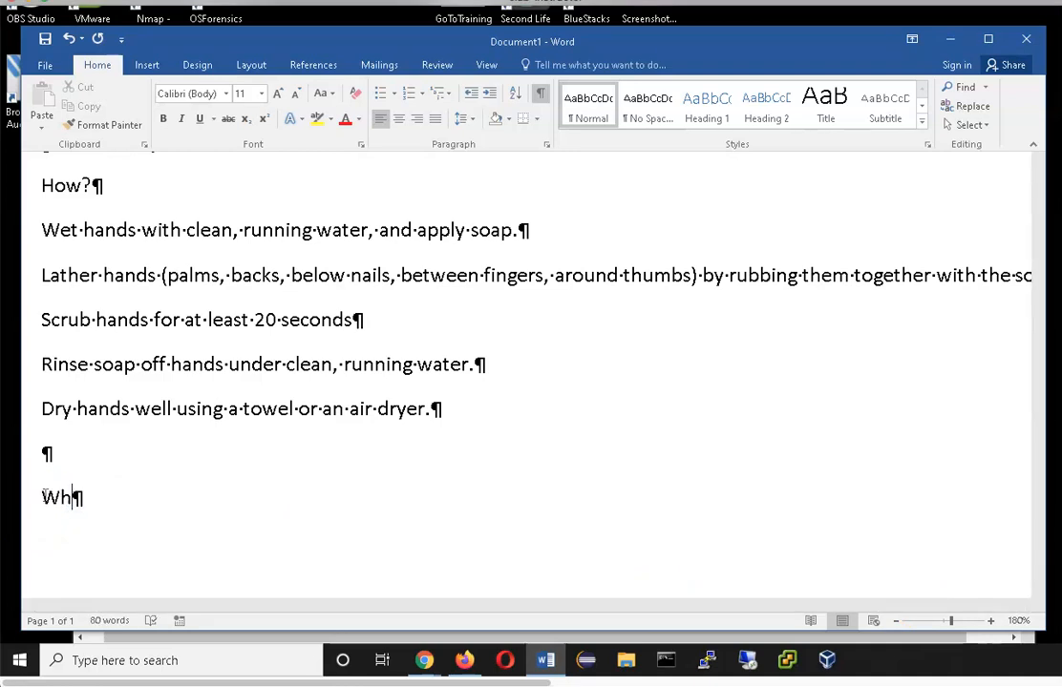
{"action": "type", "text": "en?"}
{"action": "key", "text": "Return"}
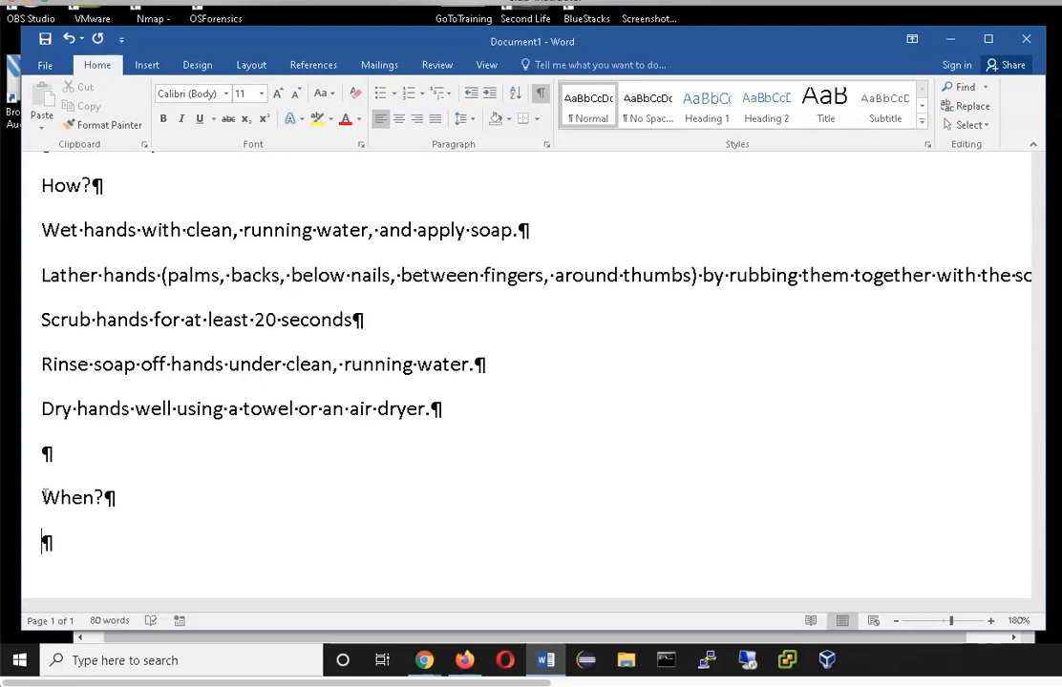
Enter "After eating, coughing, sneezing, or using a tissue" below the "When?" line, followed by a new empty paragraph.
{"action": "type", "text": "After eating, cau"}
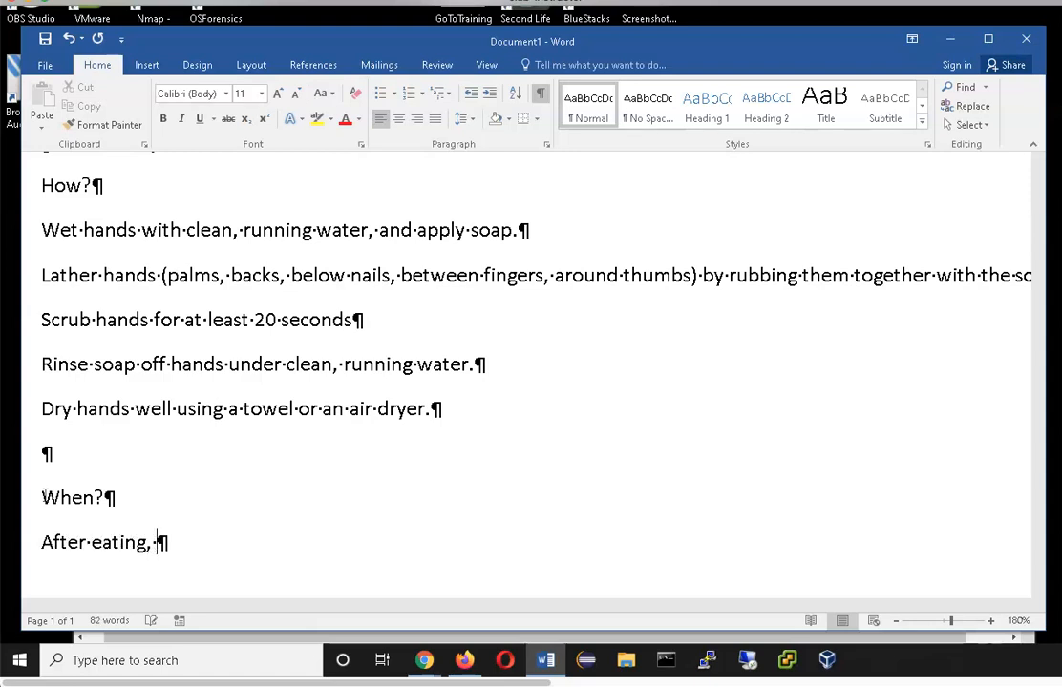
{"action": "key", "text": "BackSpace"}
{"action": "type", "text": "u"}
{"action": "key", "text": "BackSpace"}
{"action": "key", "text": "BackSpace"}
{"action": "type", "text": "oughing, snee"}
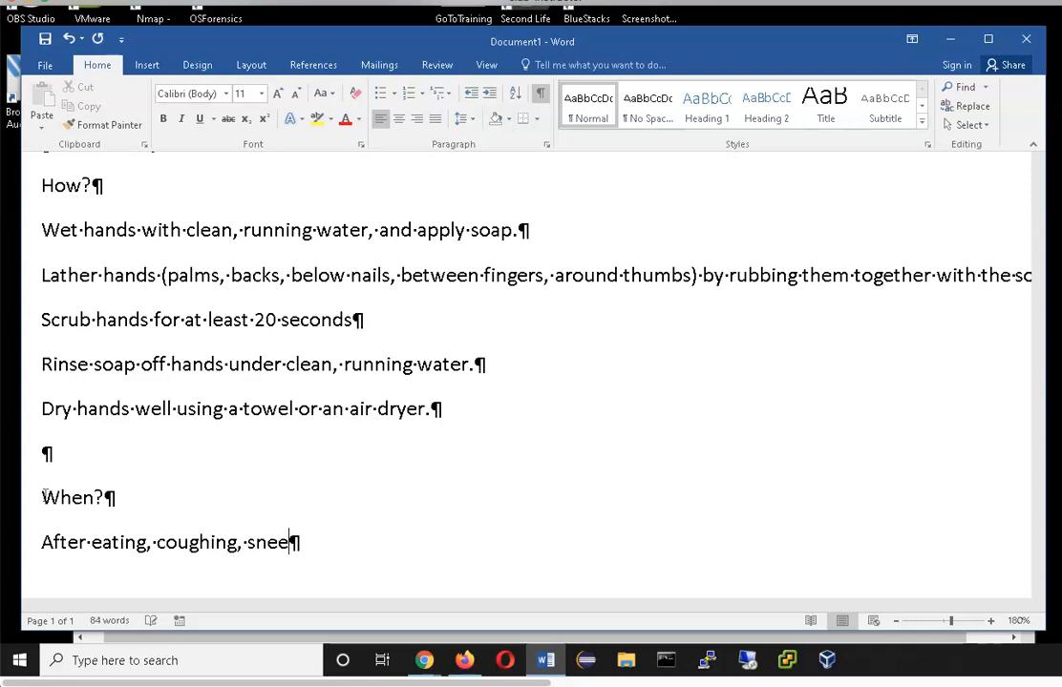
{"action": "type", "text": "zing, or us"}
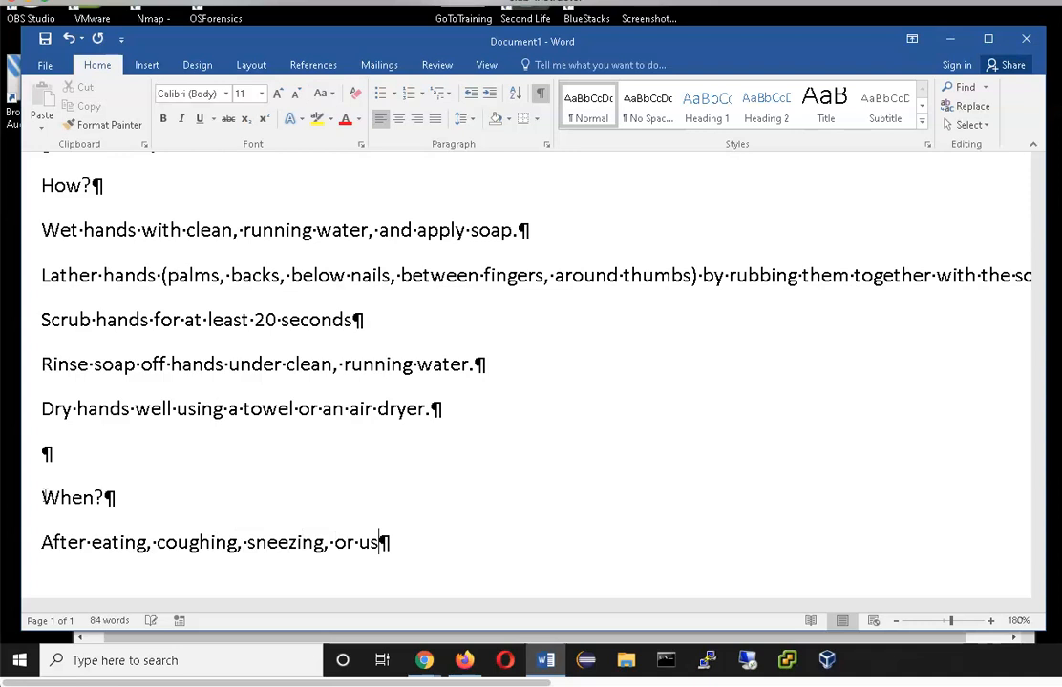
{"action": "type", "text": "ing a tiss"}
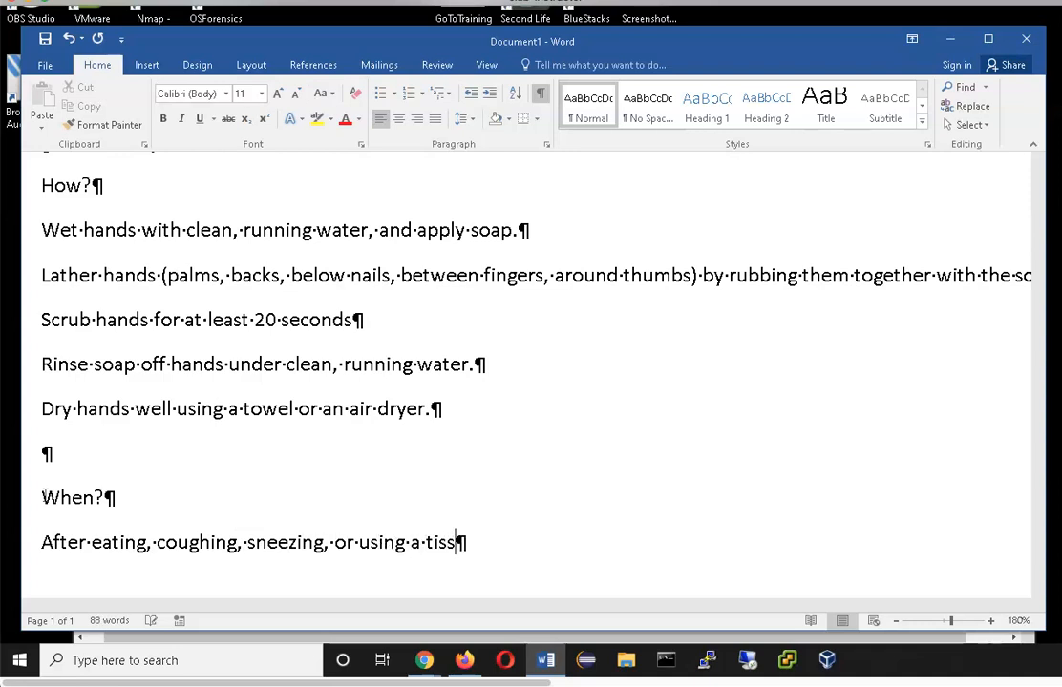
{"action": "type", "text": "ue and"}
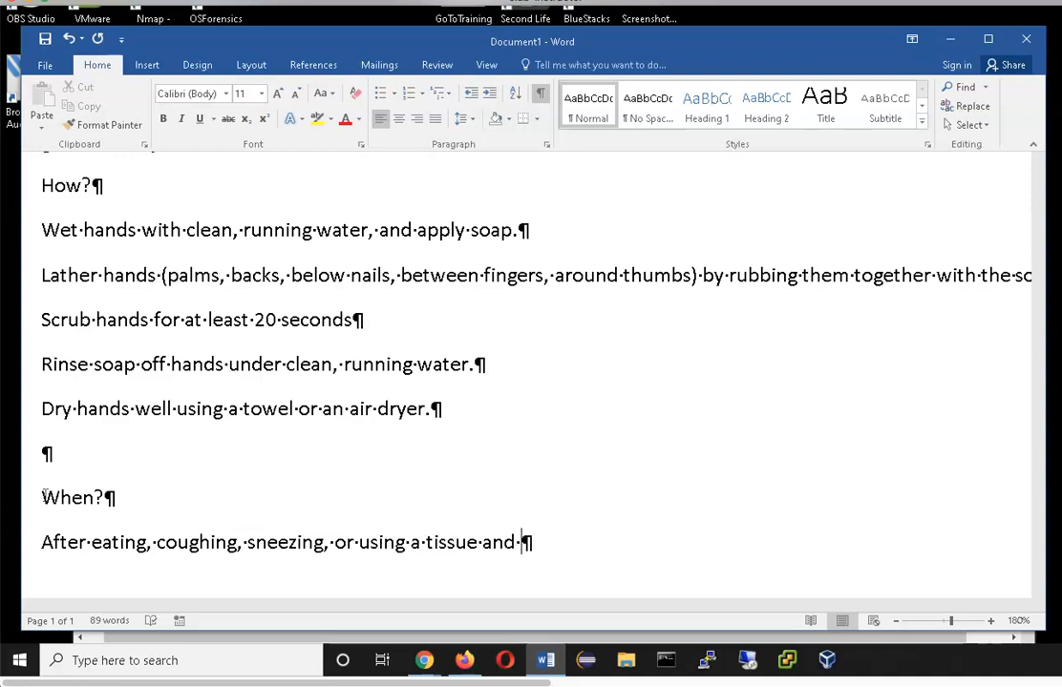
{"action": "key", "text": "BackSpace"}
{"action": "key", "text": "BackSpace"}
{"action": "key", "text": "BackSpace"}
{"action": "key", "text": "BackSpace"}
{"action": "key", "text": "BackSpace"}
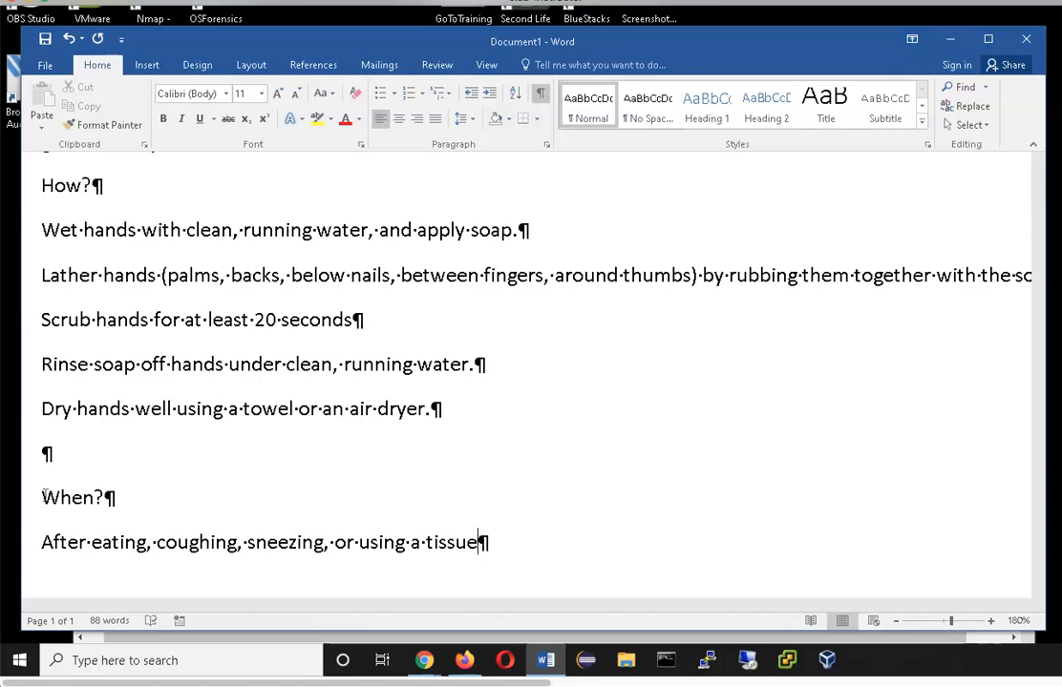
{"action": "key", "text": "Return"}
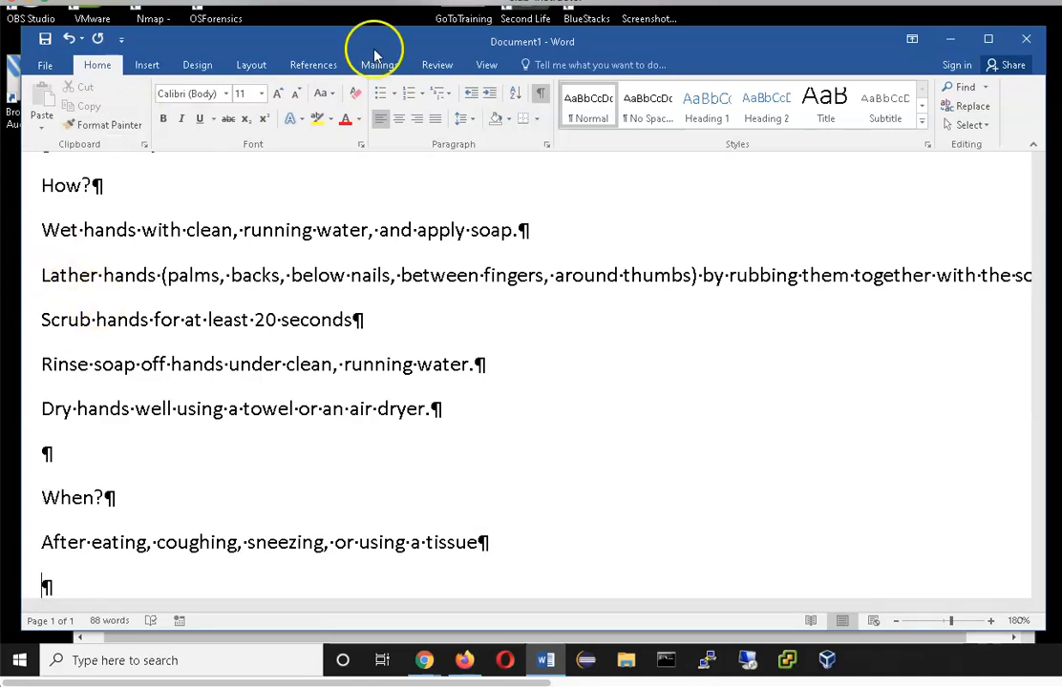
Hide the formatting marks and enter "Before, during, and after preparing food" in the last empty paragraph.
{"action": "left_click", "coordinate": [536, 94]}
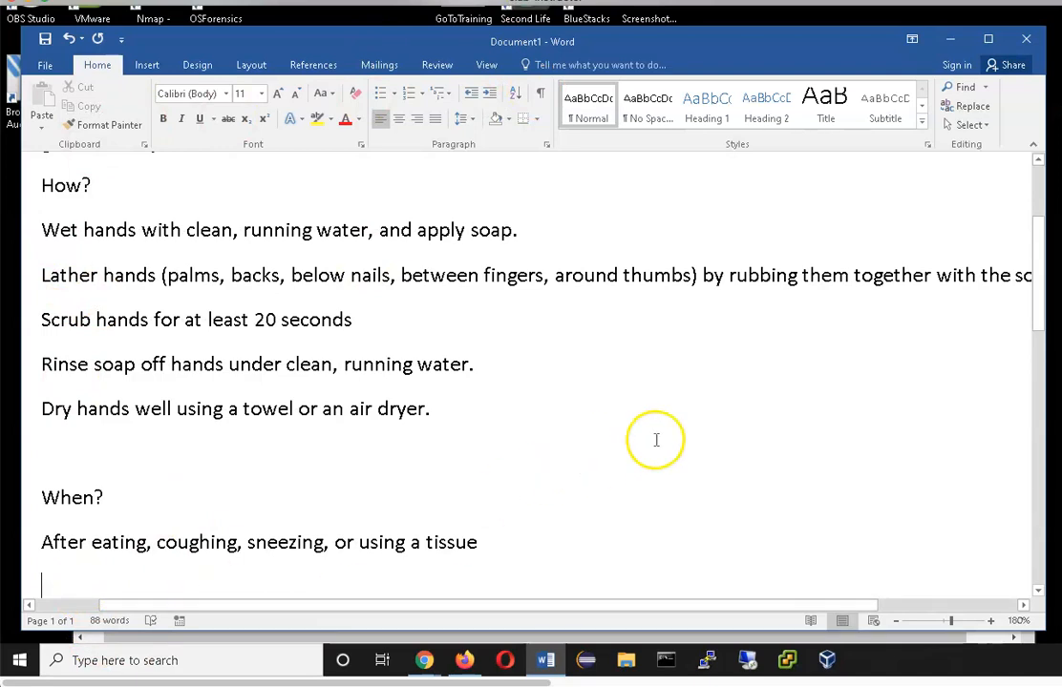
{"action": "left_click_drag", "start_coordinate": [1033, 272], "coordinate": [1029, 345]}
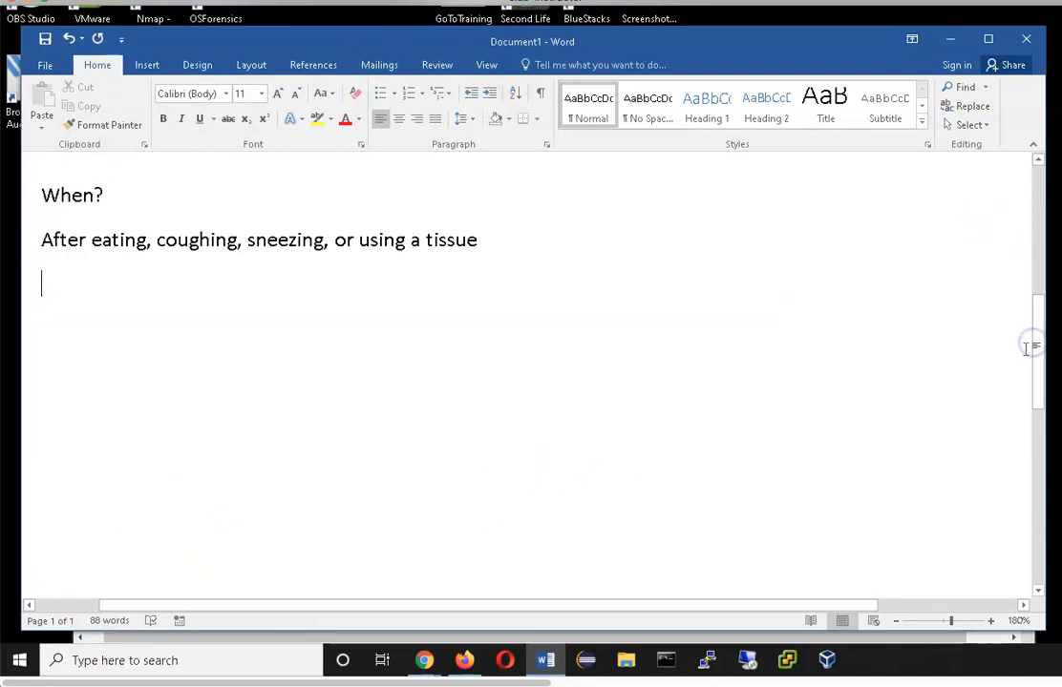
{"action": "left_click", "coordinate": [63, 286]}
{"action": "type", "text": "Be"}
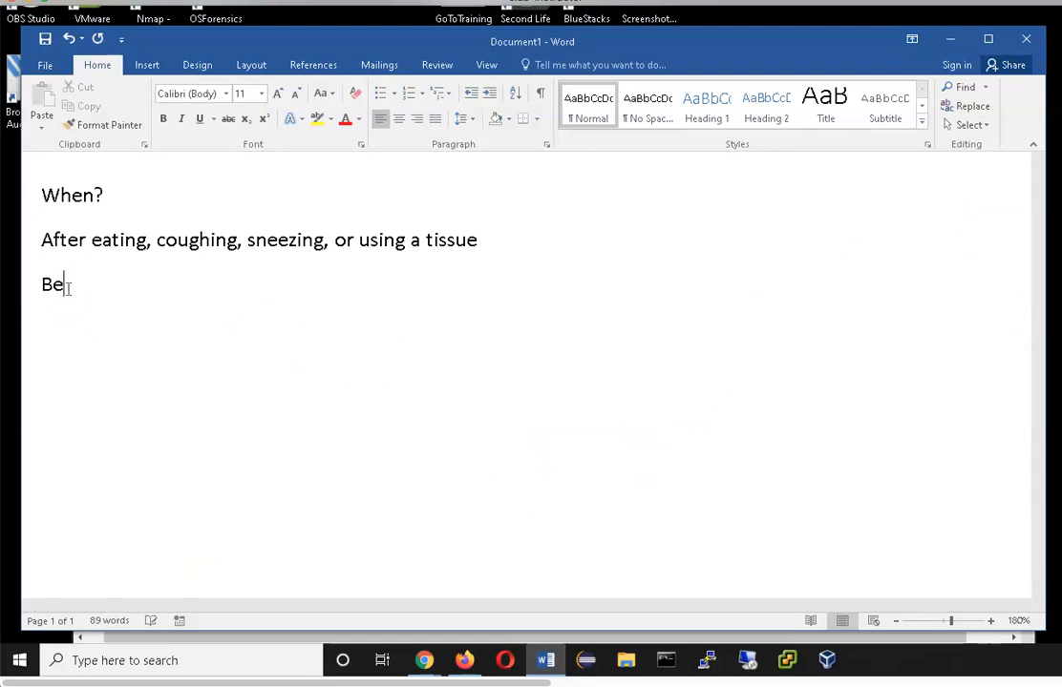
{"action": "type", "text": "fore, during, and after preparing food"}
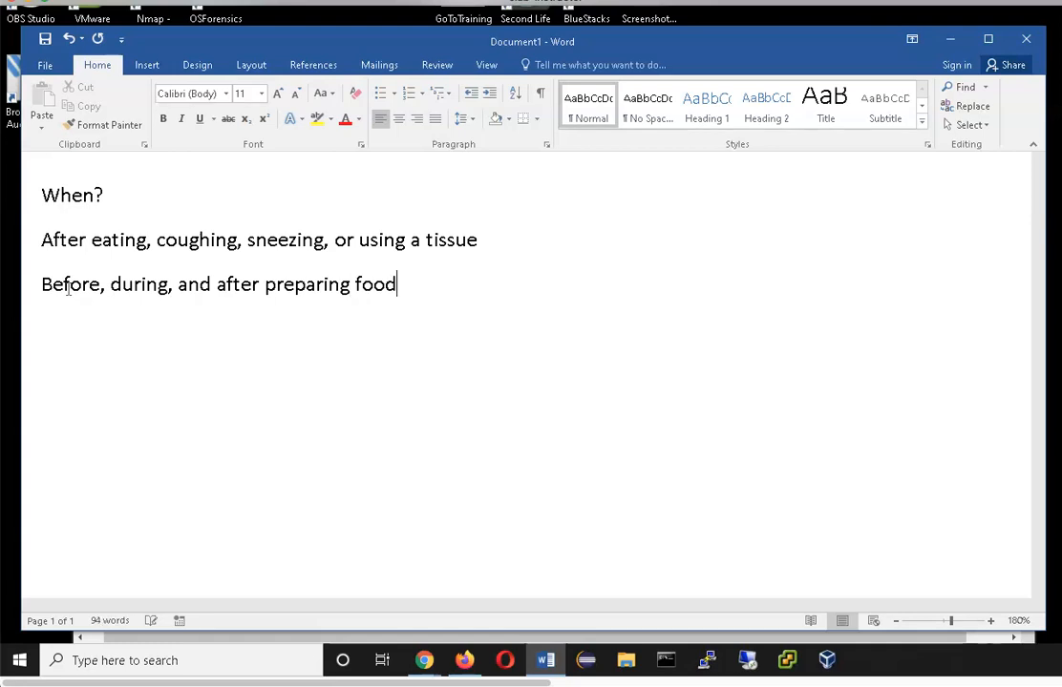
Add a new paragraph below the food preparation line reading "After using or assisting someone in the restroom".
{"action": "key", "text": "Return"}
{"action": "type", "text": "After using "}
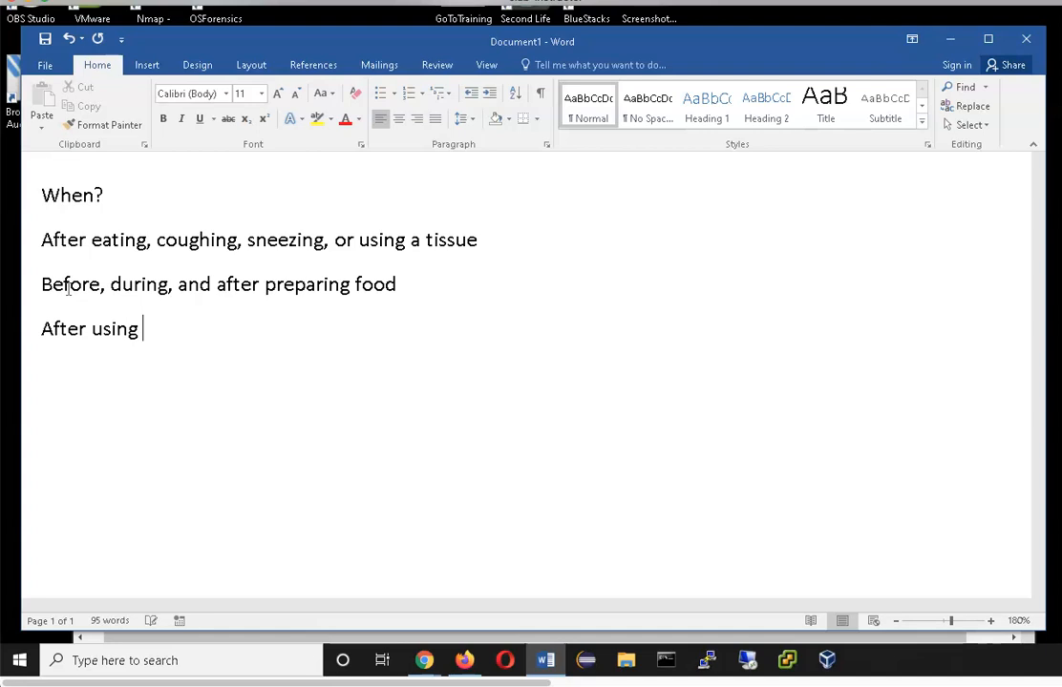
{"action": "type", "text": "or assist"}
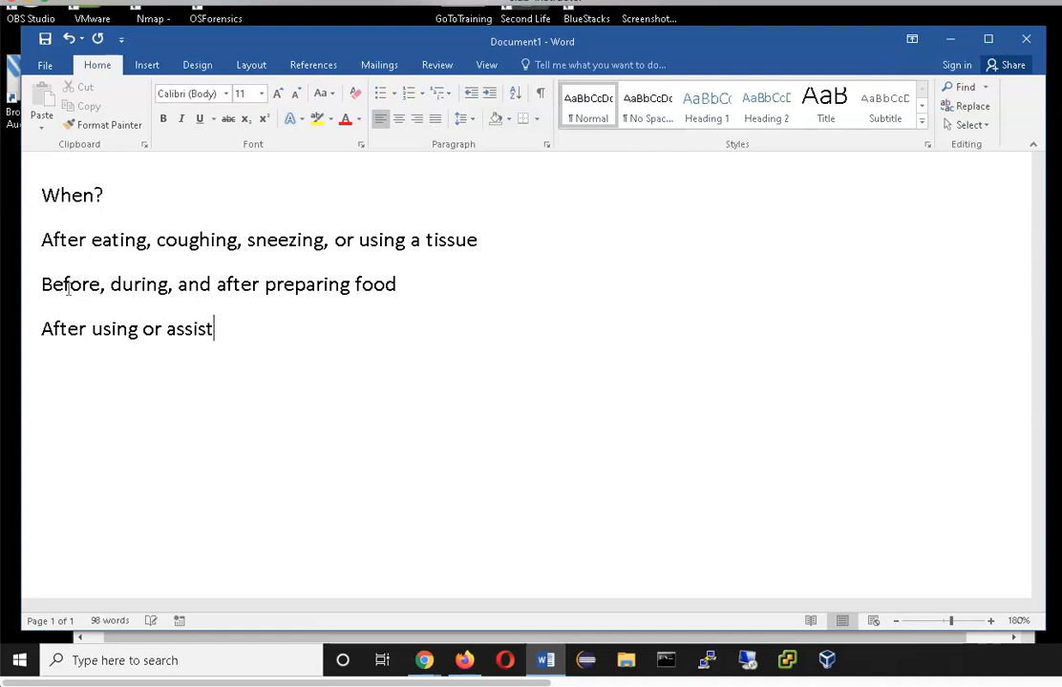
{"action": "type", "text": "ing someone int"}
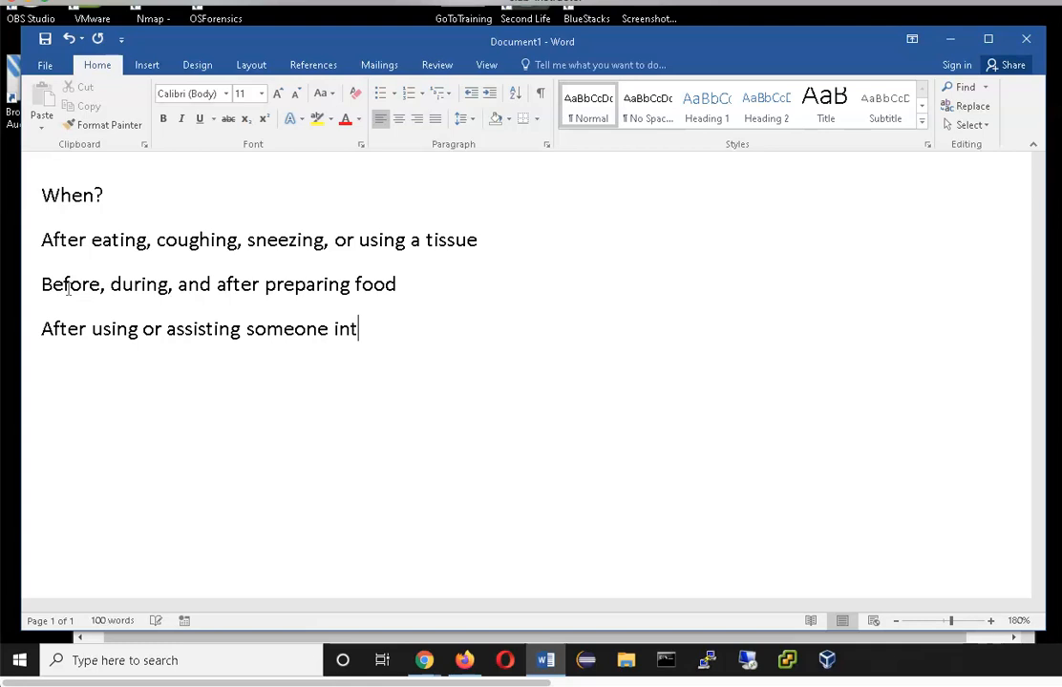
{"action": "key", "text": "BackSpace"}
{"action": "type", "text": "the restroom"}
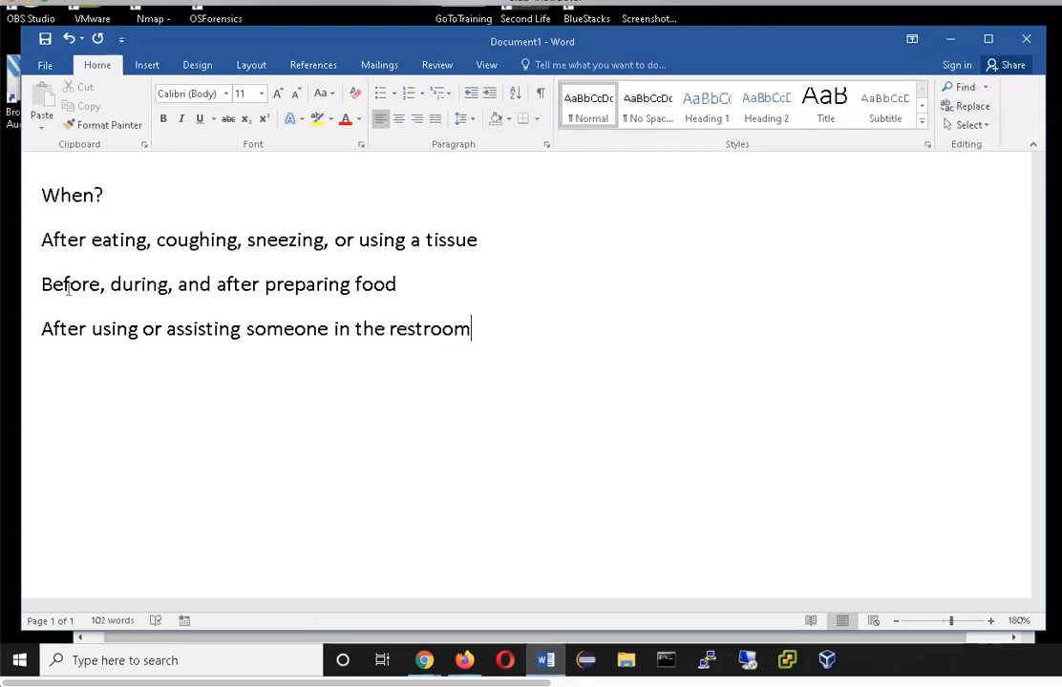
Add a new last paragraph reading "After touching an animal, animal feed, or animal waste".
{"action": "key", "text": "Return"}
{"action": "type", "text": "After touching an animal, animal fe"}
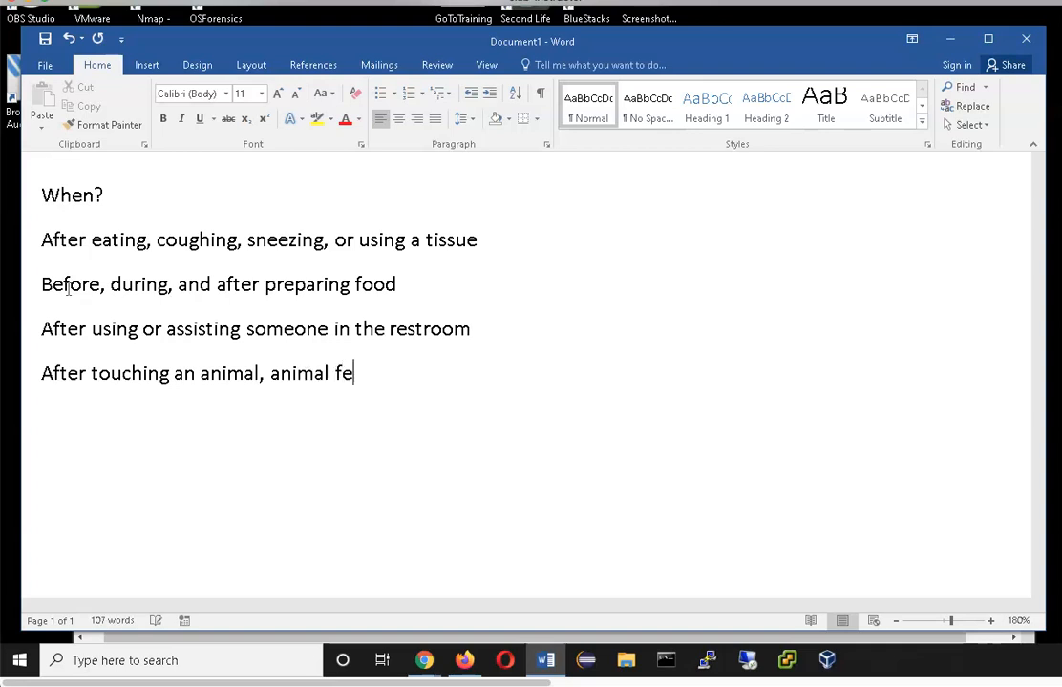
{"action": "type", "text": "ed, or animal waste"}
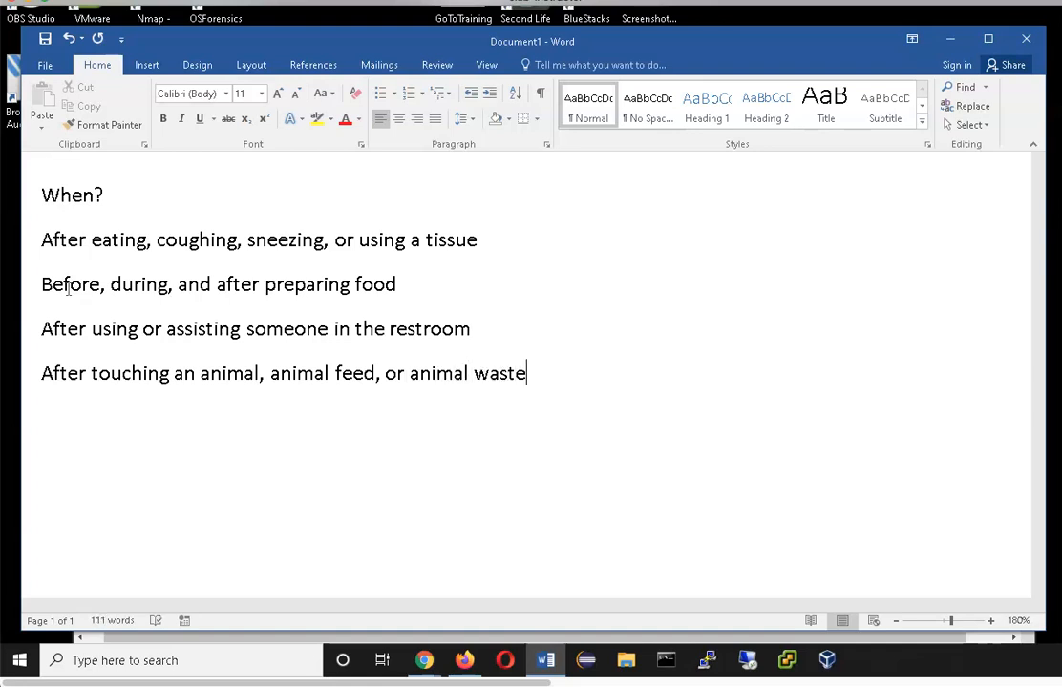
Add a new last paragraph reading "After handling dirty equipment or garbage".
{"action": "key", "text": "Return"}
{"action": "type", "text": "After handli"}
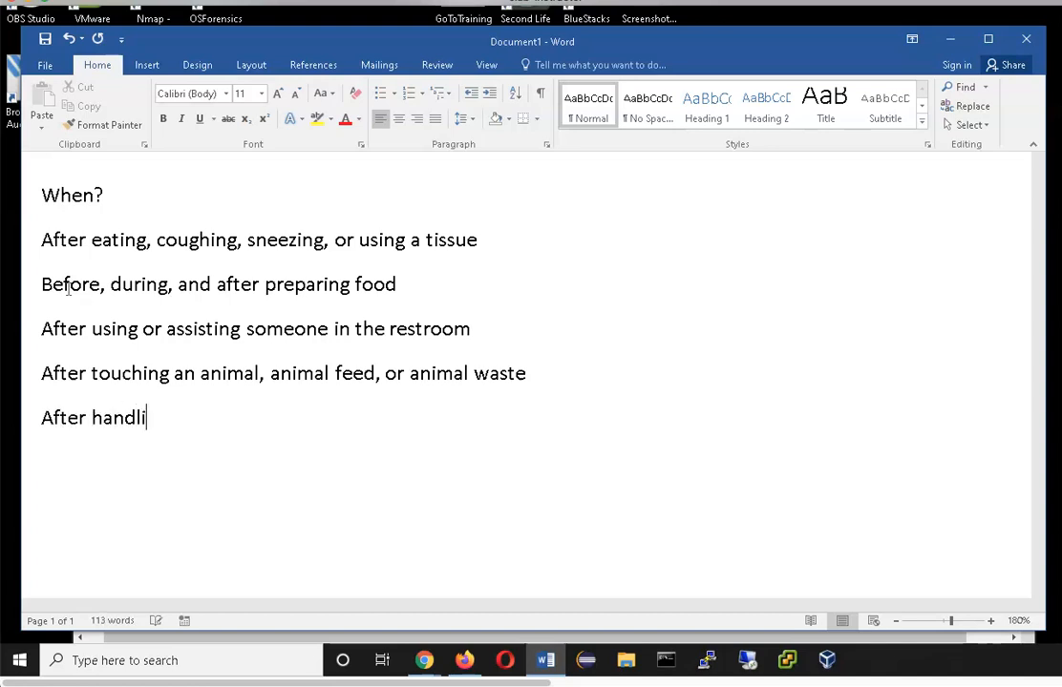
{"action": "type", "text": "ng dirty"}
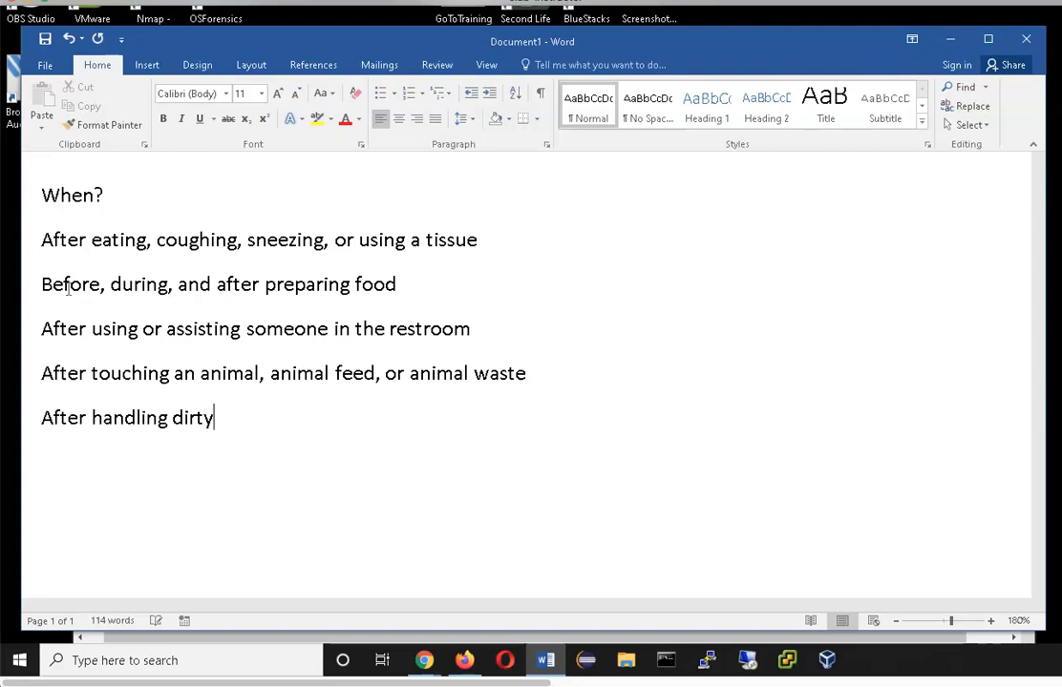
{"action": "type", "text": " equipment"}
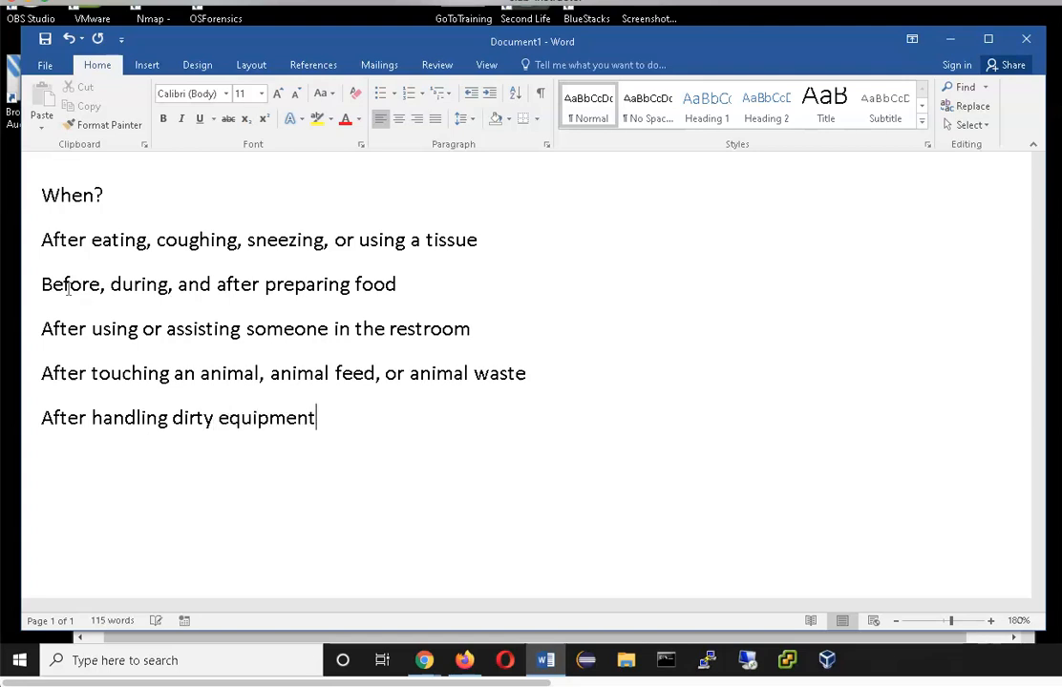
{"action": "type", "text": " or garbage"}
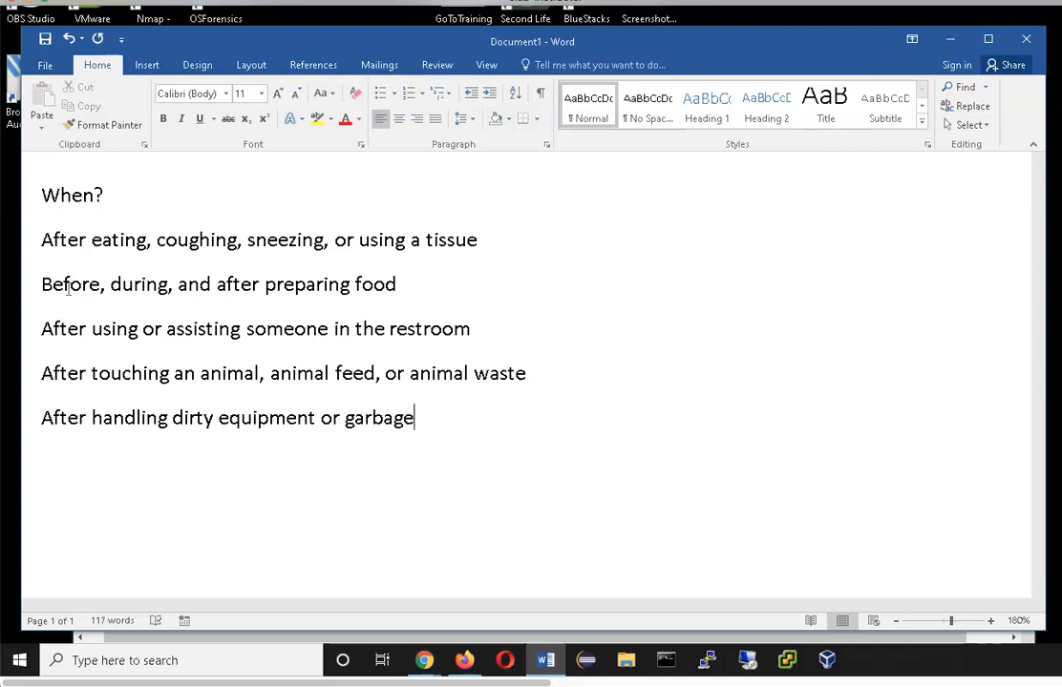
{"action": "key", "text": "Return"}
{"action": "type", "text": "Visit ww"}
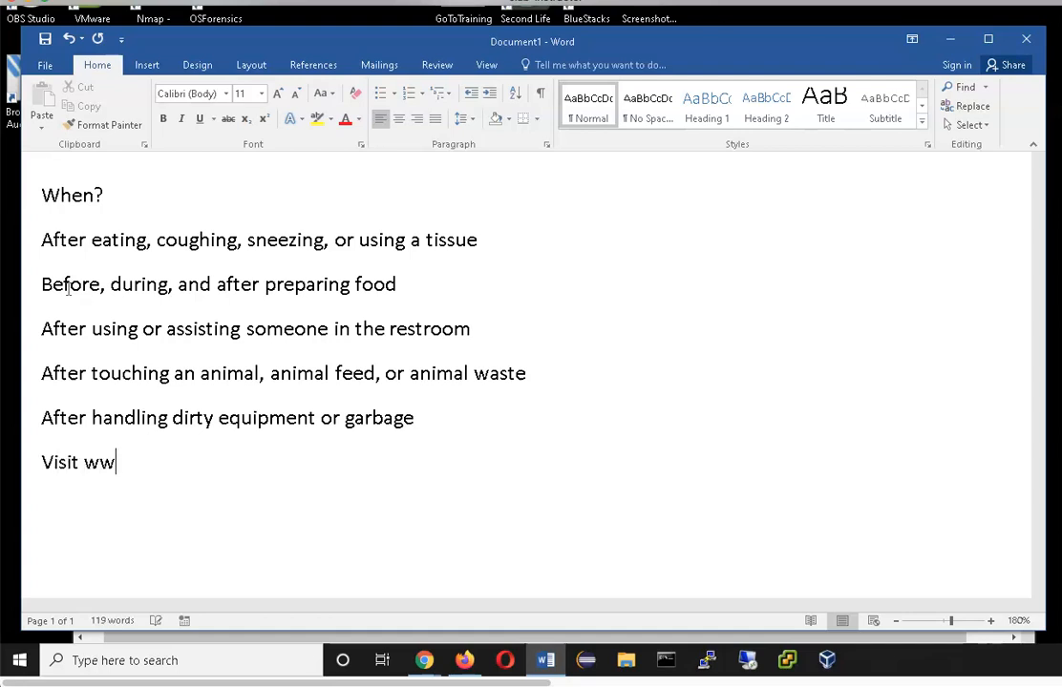
{"action": "type", "text": "w.foodwor"}
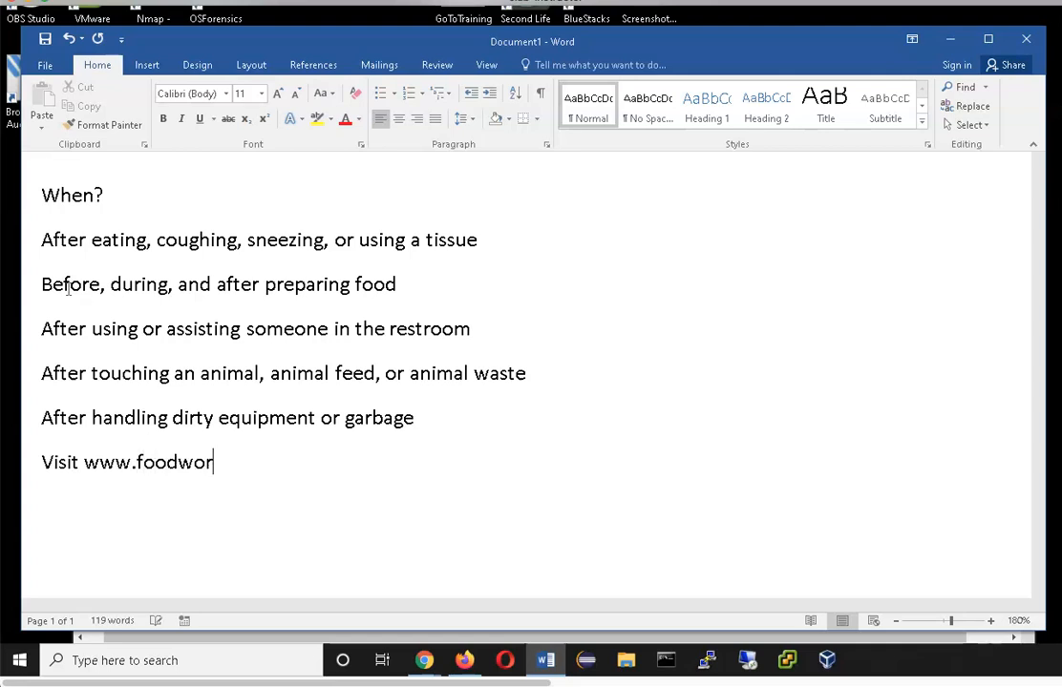
{"action": "type", "text": "kers.com"}
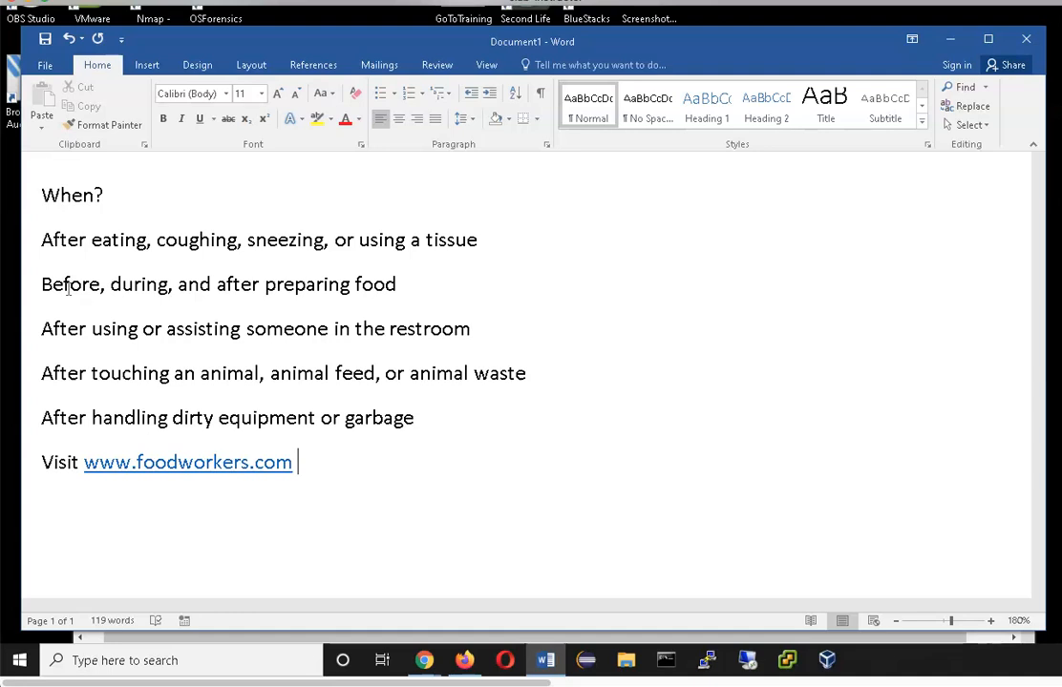
{"action": "type", "text": "for additional "}
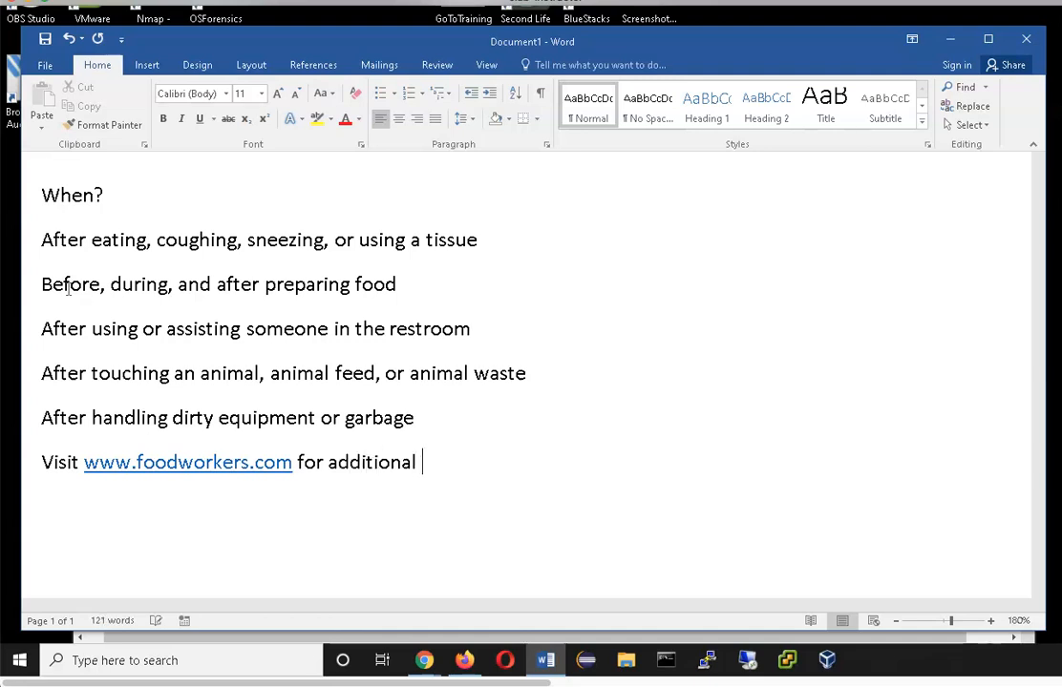
{"action": "type", "text": "handwashing tm"}
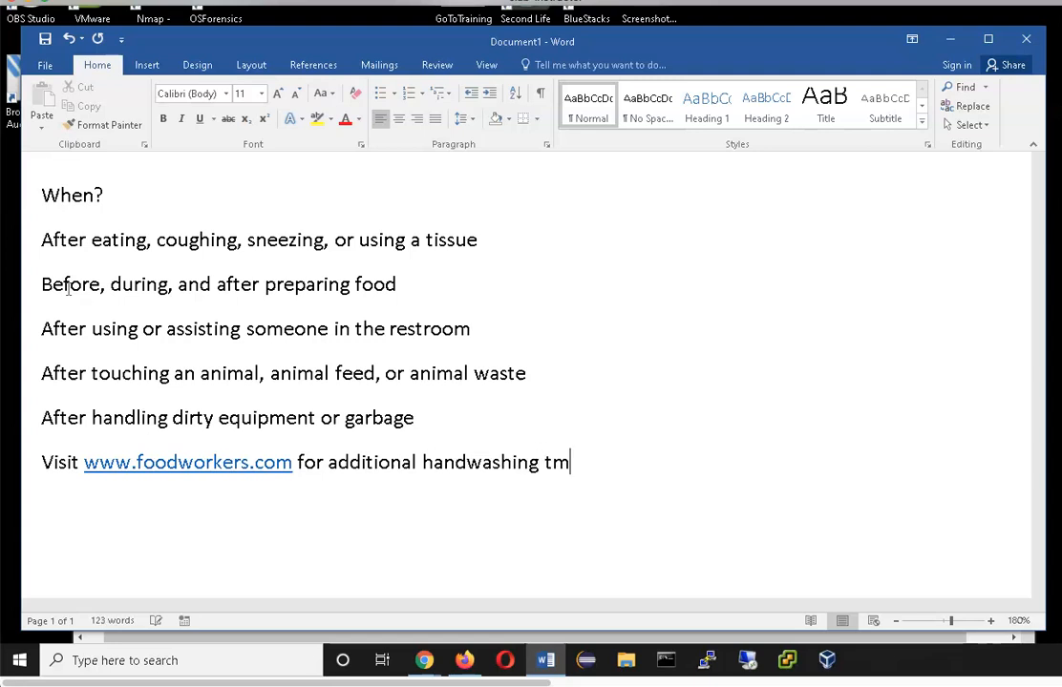
{"action": "key", "text": "BackSpace"}
{"action": "type", "text": "ips."}
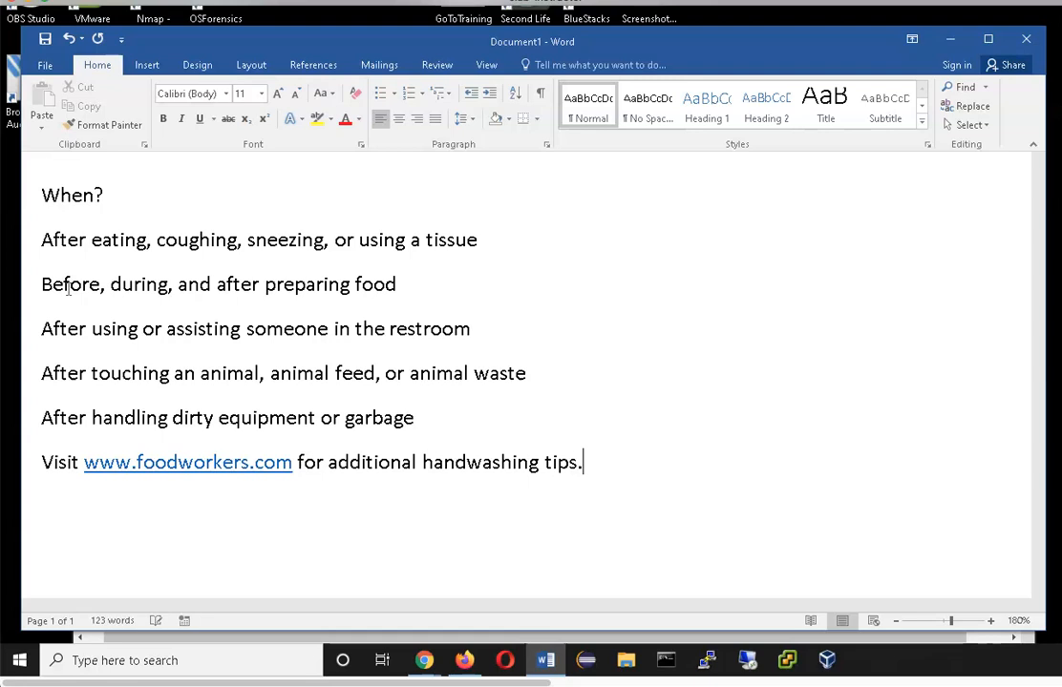
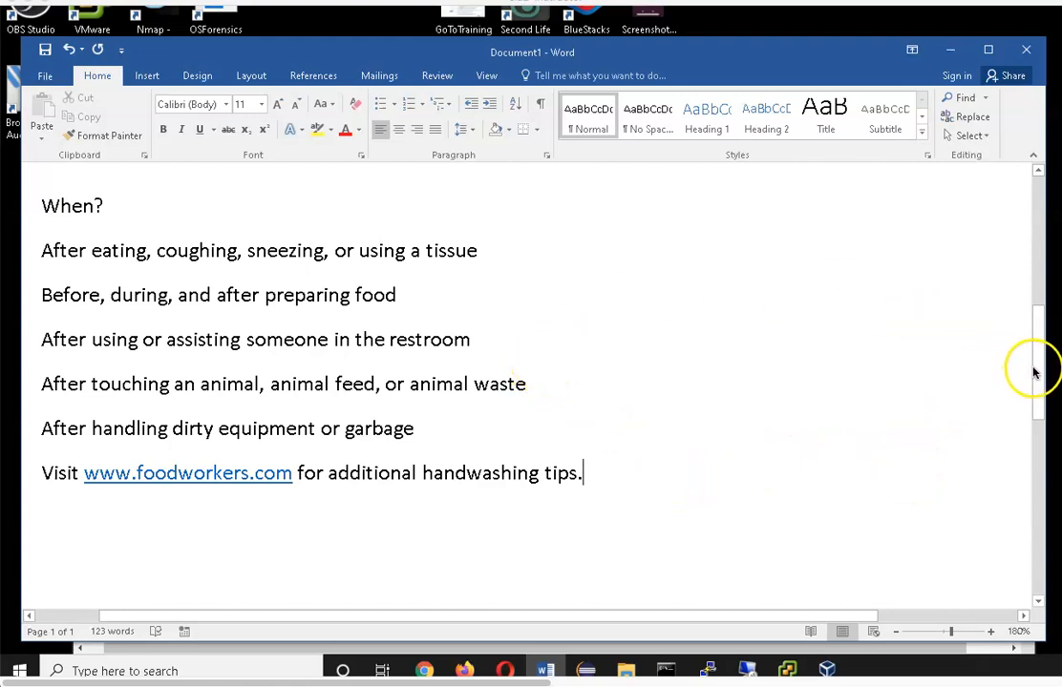
Start saving the document and browse to the cs101 folder inside the personal user folder's Documents on the ExtraStorage (S:) drive.
{"action": "left_click_drag", "start_coordinate": [1036, 374], "coordinate": [1020, 231]}
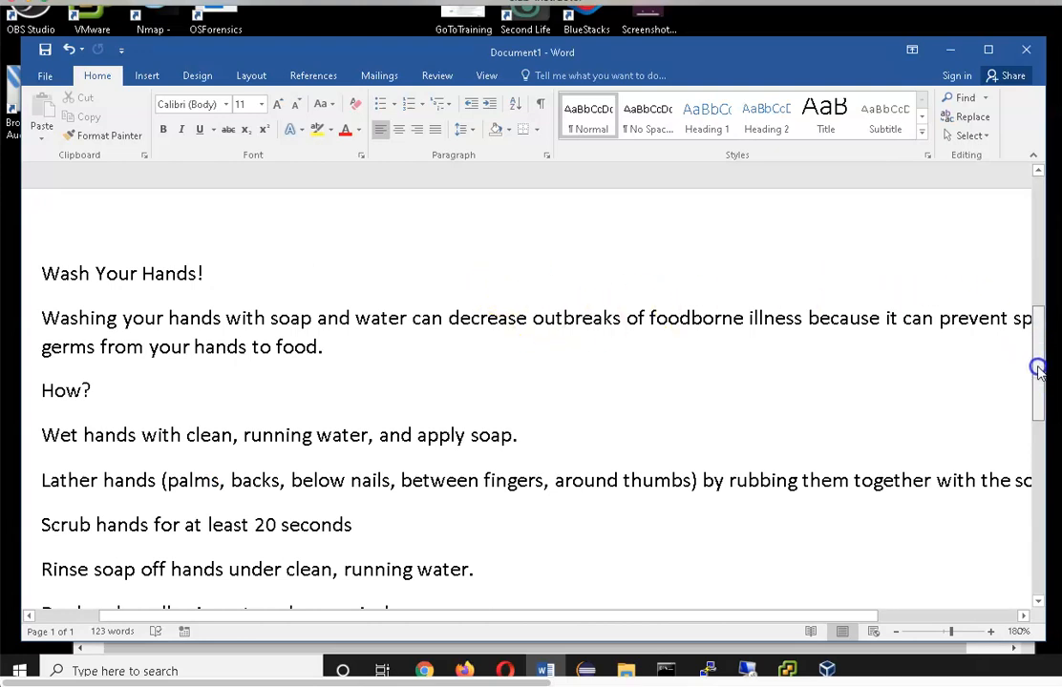
{"action": "left_click", "coordinate": [1036, 368]}
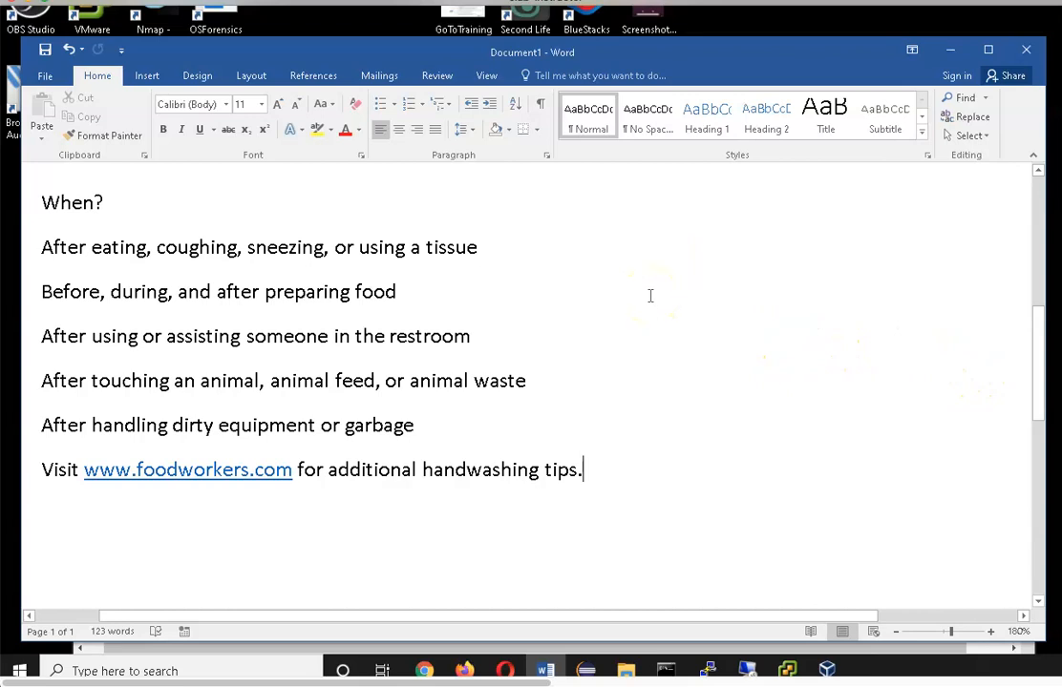
{"action": "left_click", "coordinate": [48, 55]}
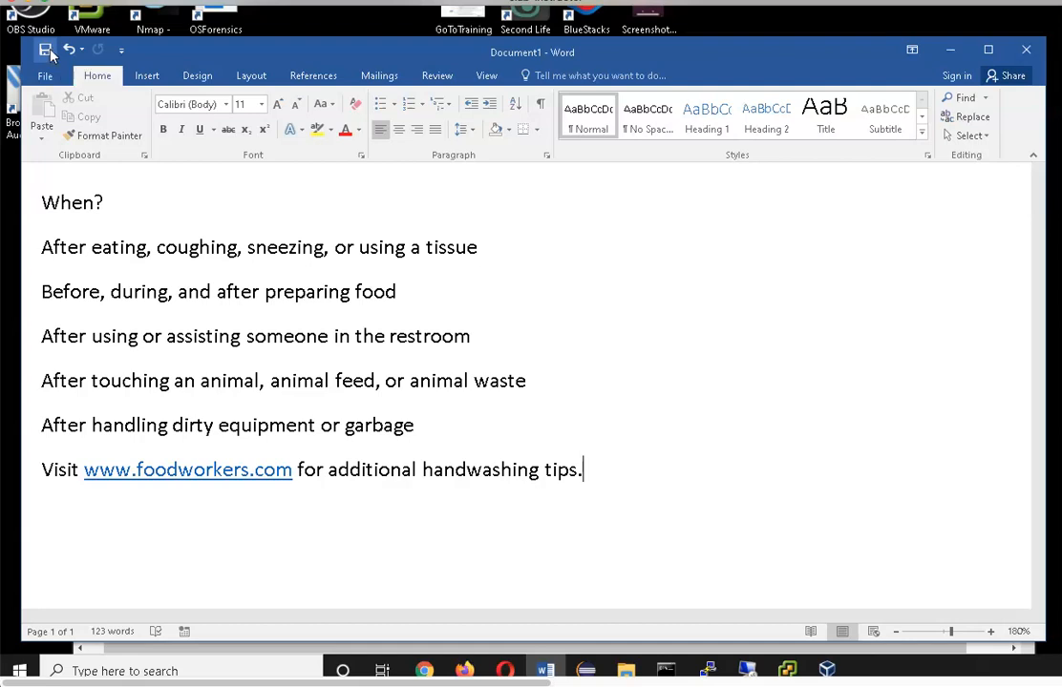
{"action": "left_click", "coordinate": [46, 50]}
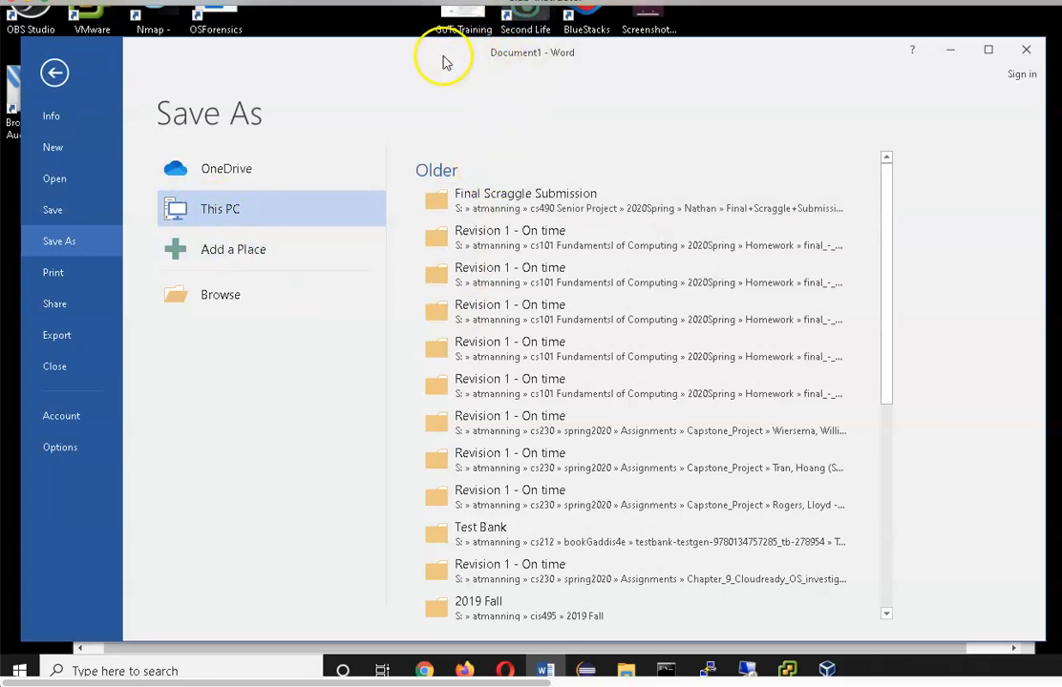
{"action": "left_click", "coordinate": [229, 291]}
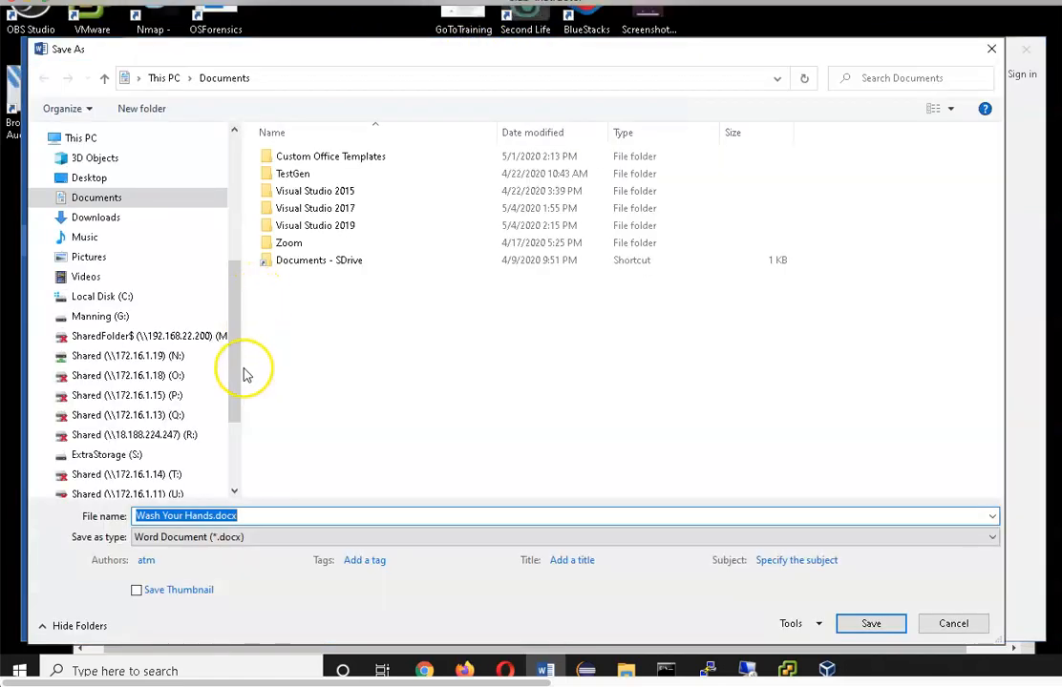
{"action": "left_click_drag", "start_coordinate": [237, 351], "coordinate": [231, 364]}
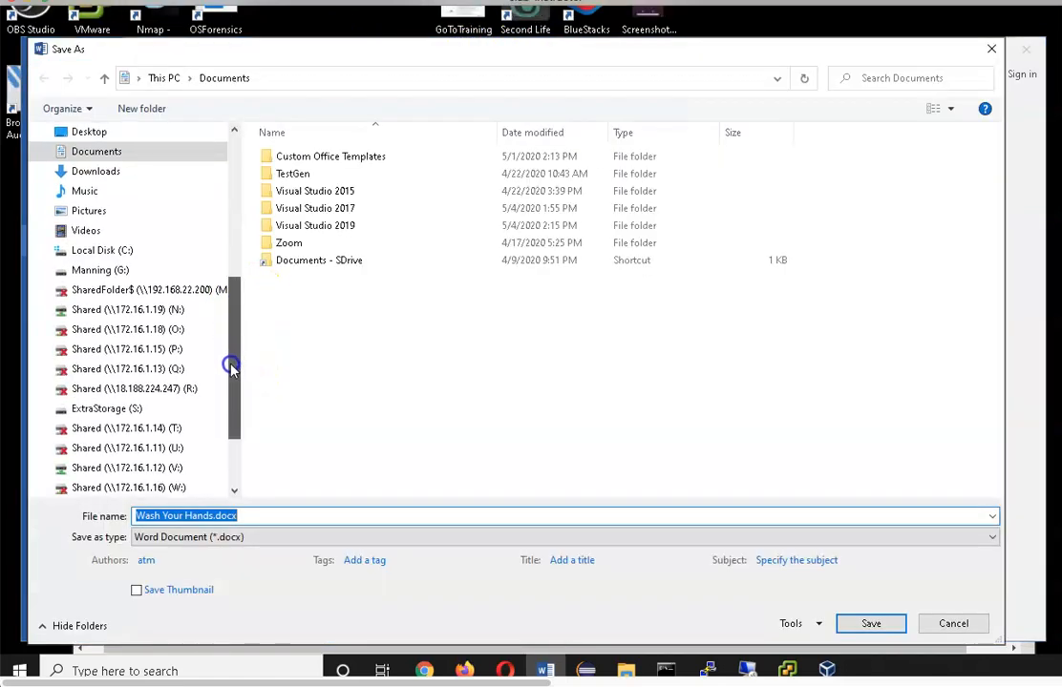
{"action": "left_click", "coordinate": [134, 407]}
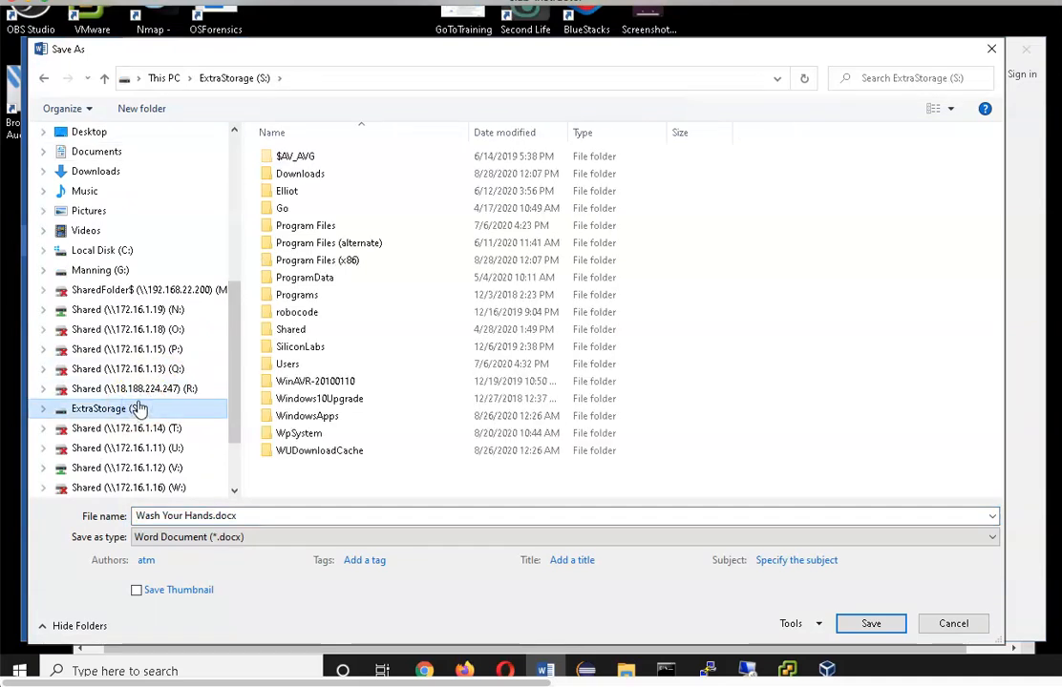
{"action": "double_click", "coordinate": [289, 364]}
{"action": "left_click", "coordinate": [308, 177]}
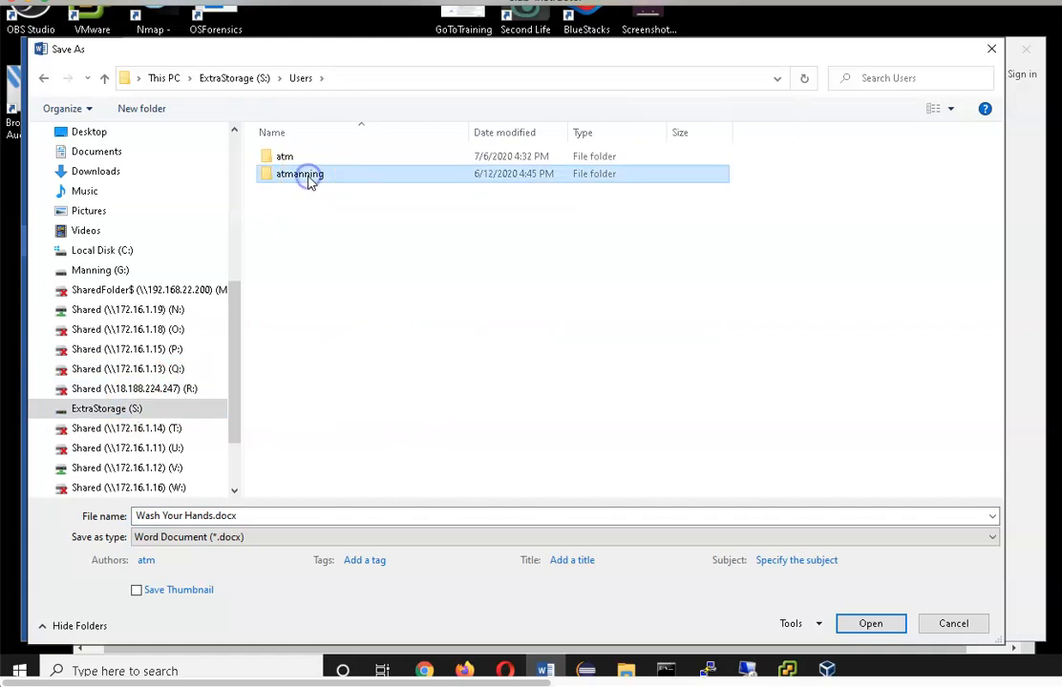
{"action": "double_click", "coordinate": [265, 174]}
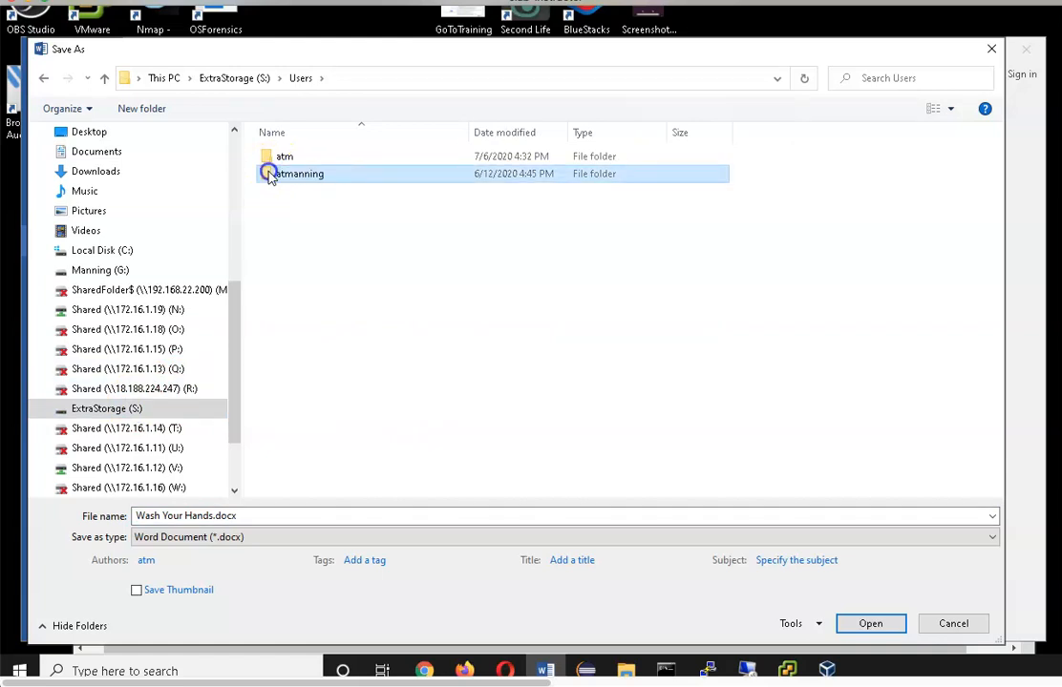
{"action": "double_click", "coordinate": [271, 175]}
{"action": "double_click", "coordinate": [273, 191]}
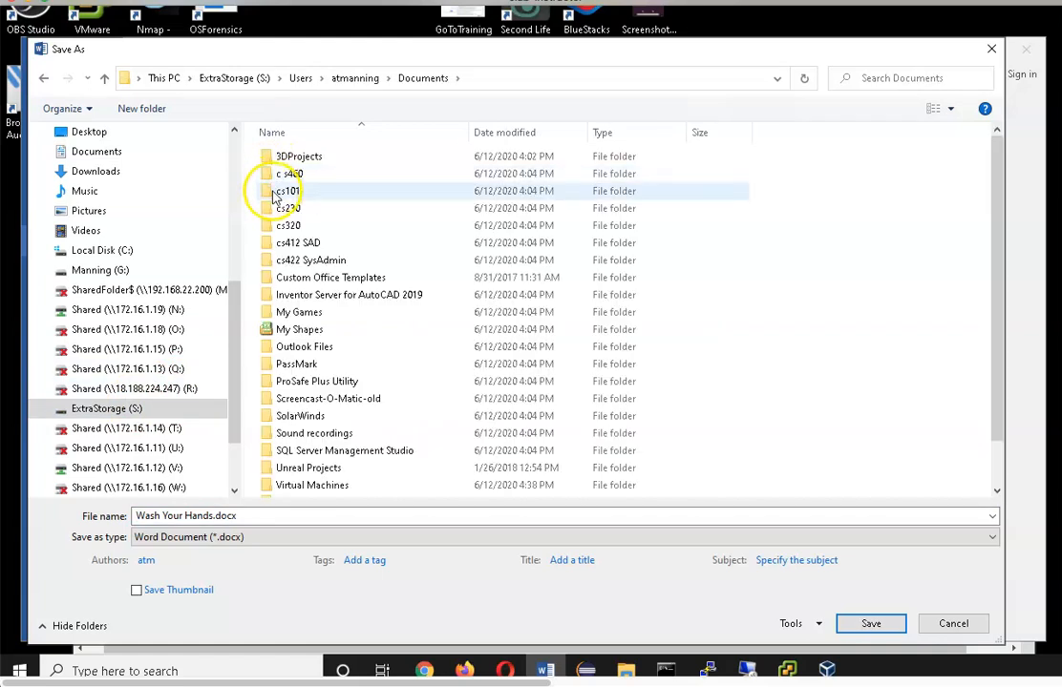
Create a folder named "cs101 2020 Fall" inside the cs101 folder and open it.
{"action": "left_click", "coordinate": [134, 111]}
{"action": "type", "text": "cs101"}
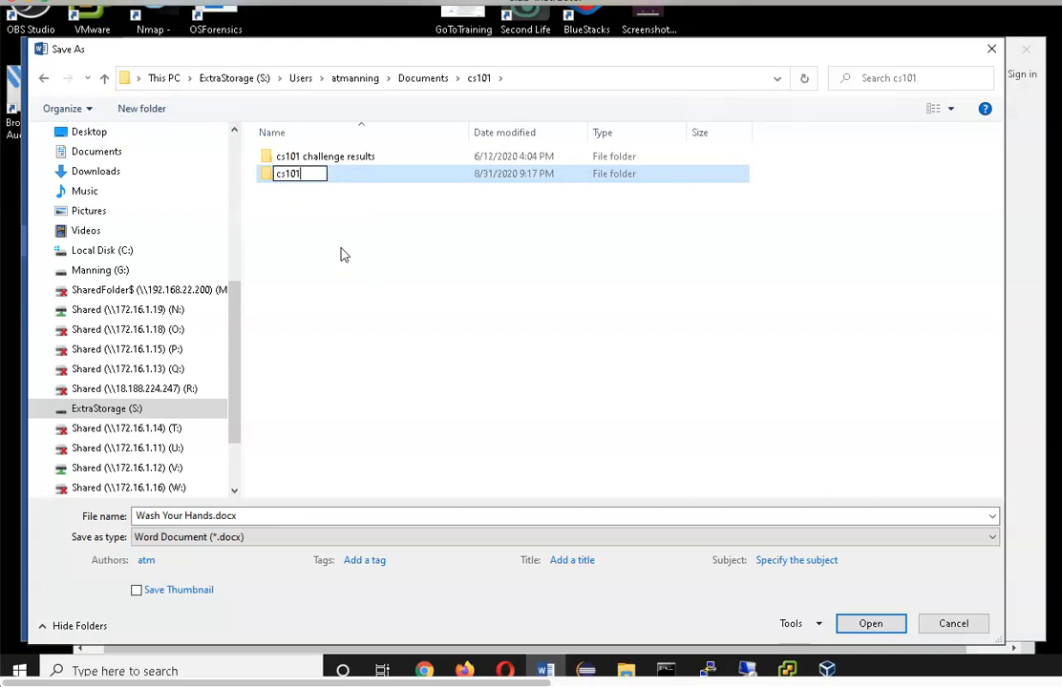
{"action": "type", "text": " 2020 Fall"}
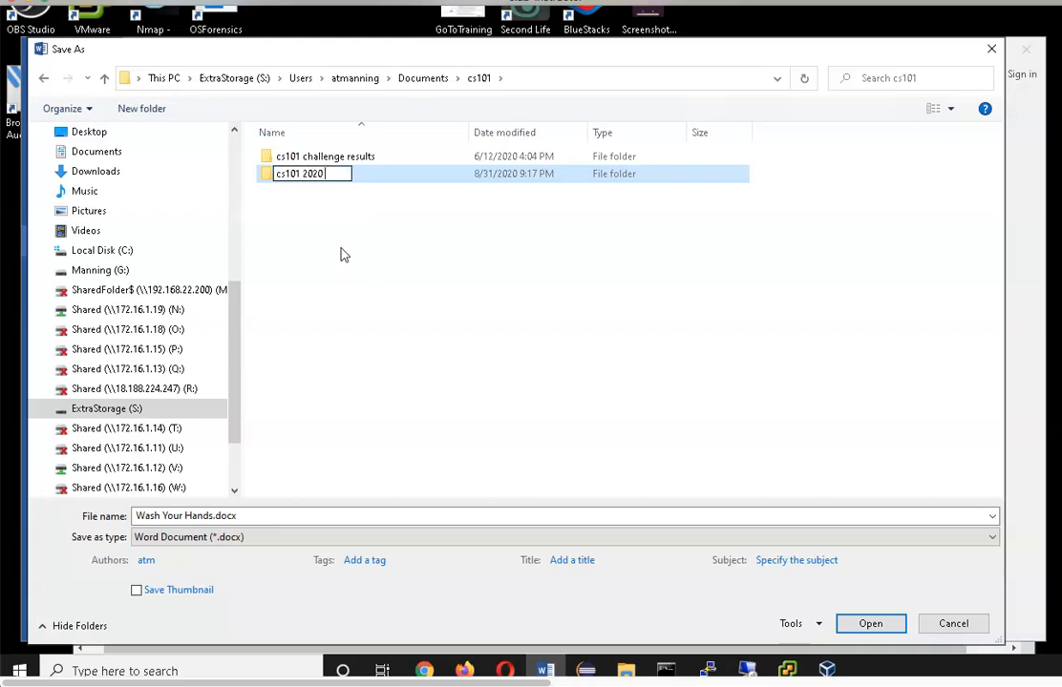
{"action": "key", "text": "Return"}
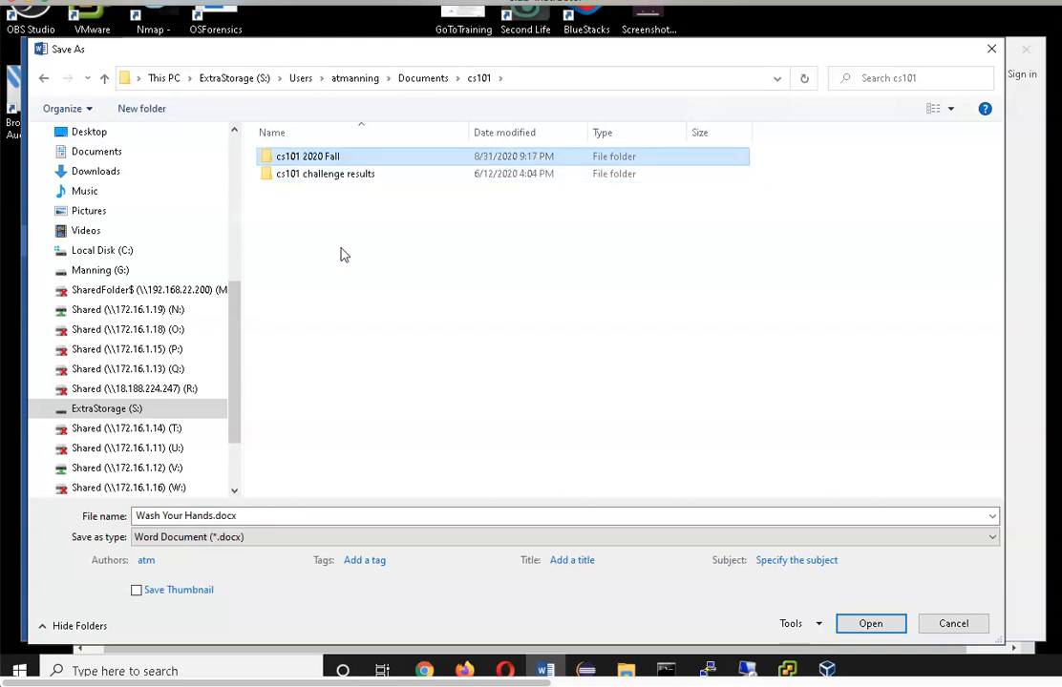
{"action": "key", "text": "Return"}
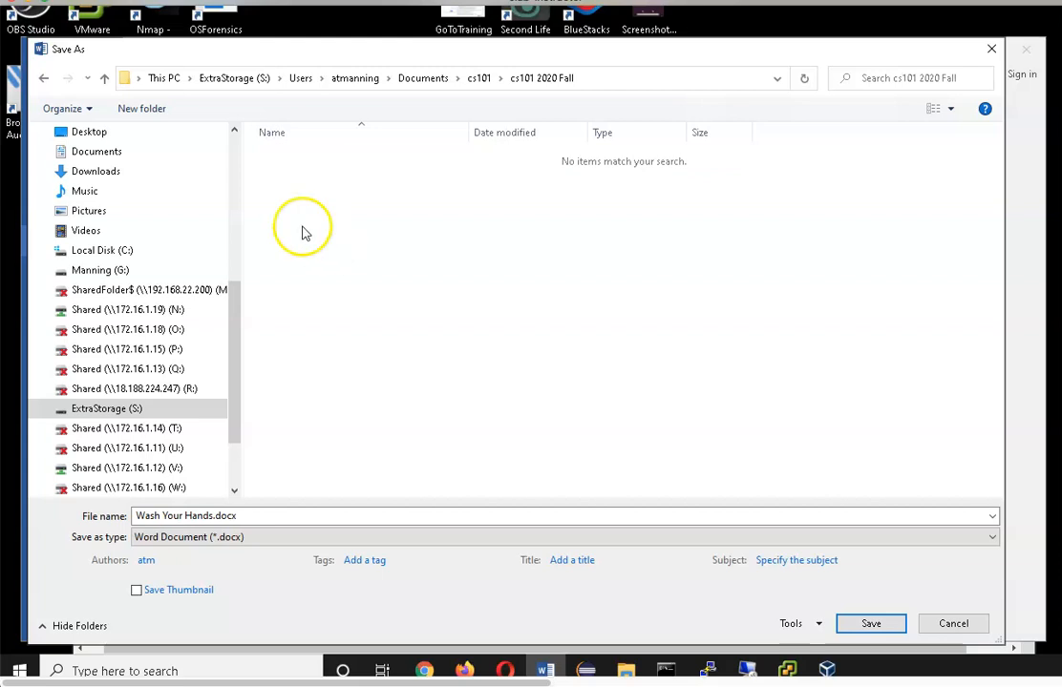
Create a subfolder named "Section 1" inside cs101 2020 Fall and open it as the save location.
{"action": "key", "text": "super+e"}
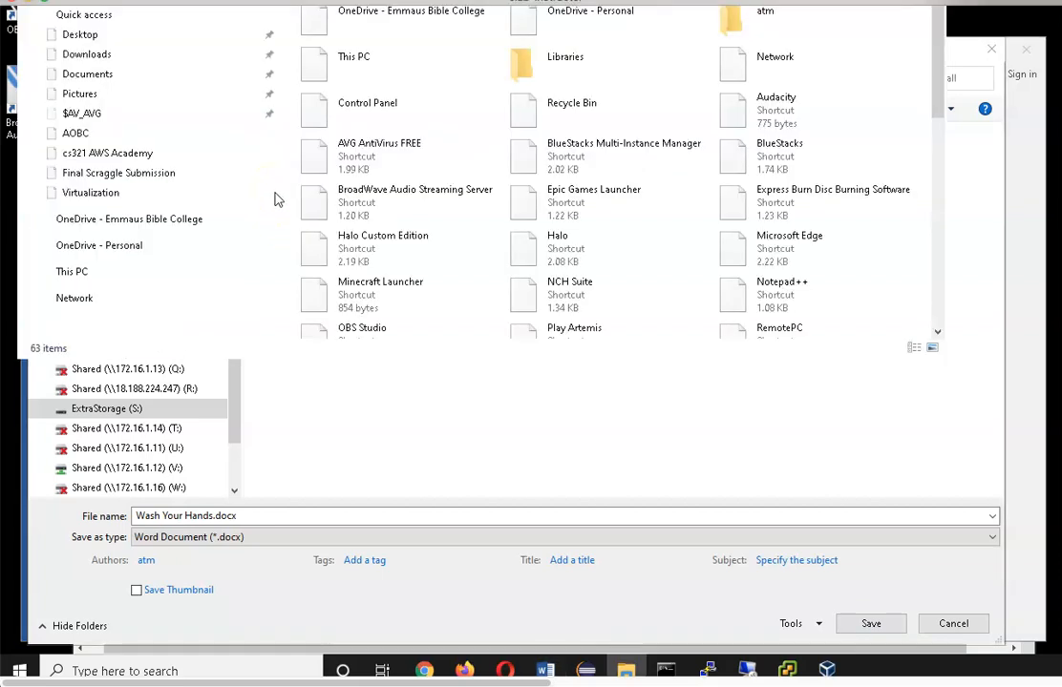
{"action": "left_click", "coordinate": [344, 405]}
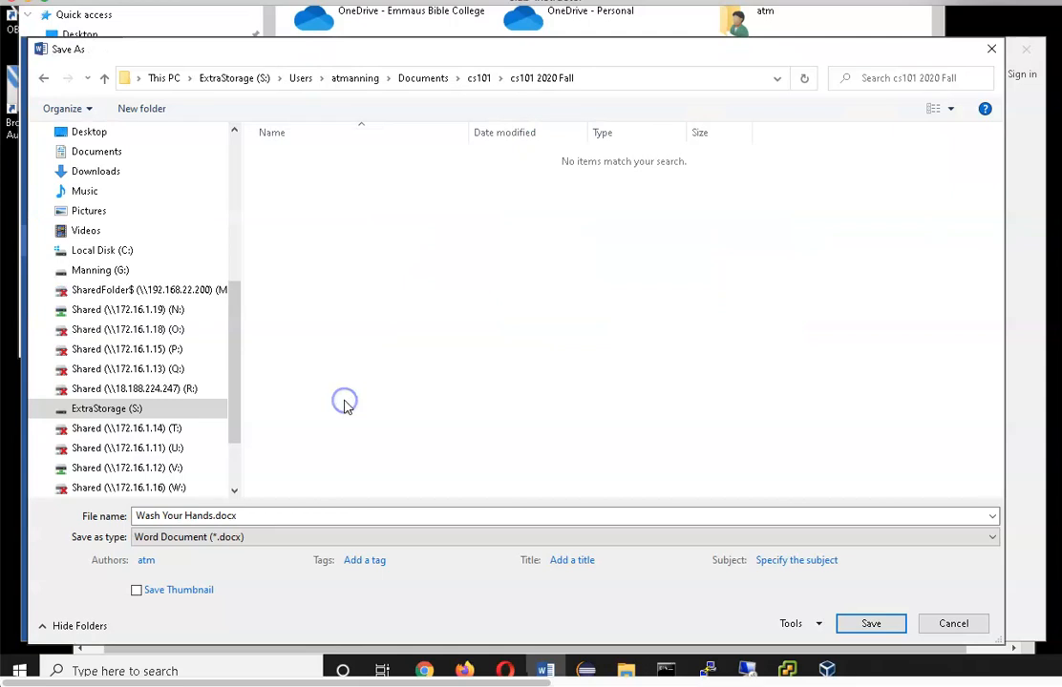
{"action": "key", "text": "ctrl+shift+n"}
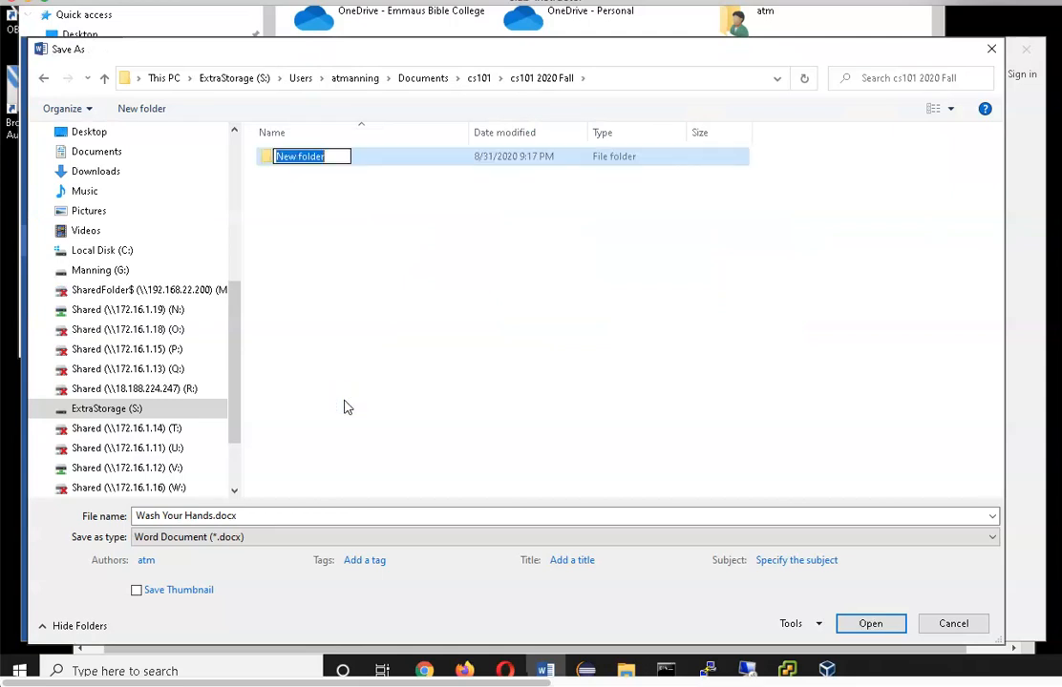
{"action": "type", "text": "Section"}
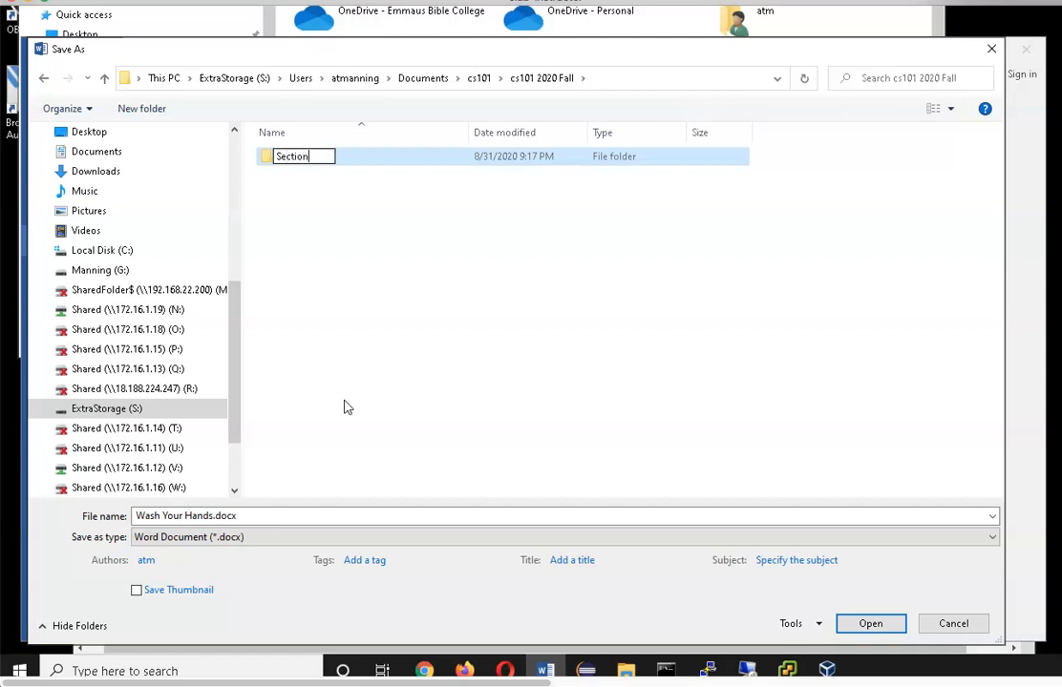
{"action": "type", "text": " 1"}
{"action": "key", "text": "Return"}
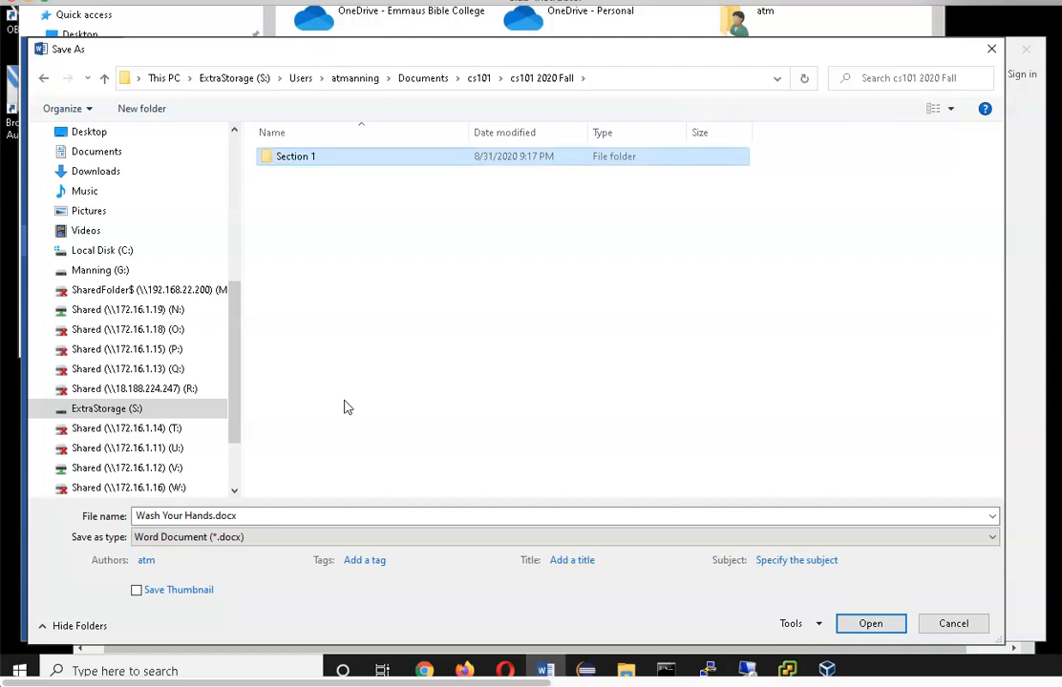
{"action": "key", "text": "Return"}
Prefix the suggested file name "Wash Your Hands.docx" with the author's surname followed by "WD1 - ".
{"action": "left_click", "coordinate": [236, 517]}
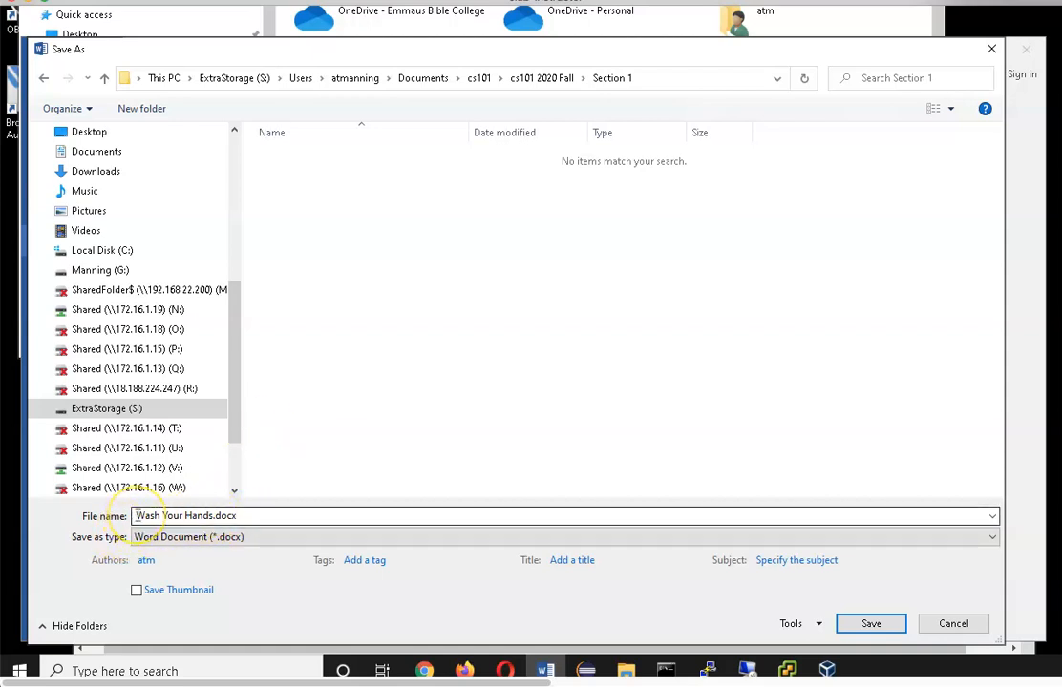
{"action": "left_click", "coordinate": [213, 516]}
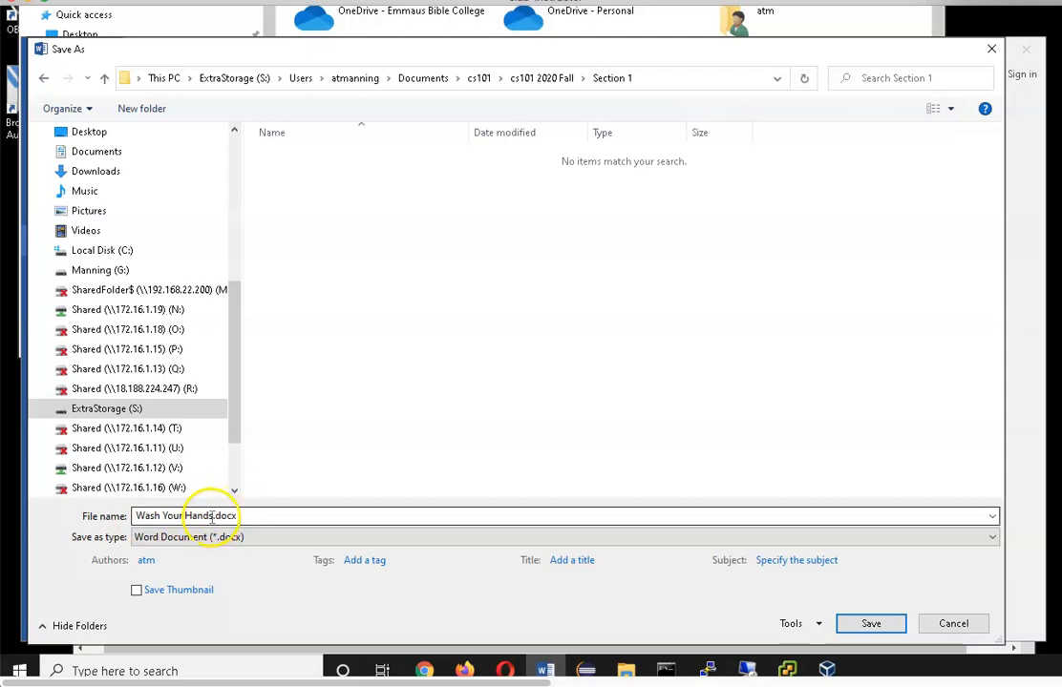
{"action": "double_click", "coordinate": [214, 516]}
{"action": "left_click", "coordinate": [214, 515]}
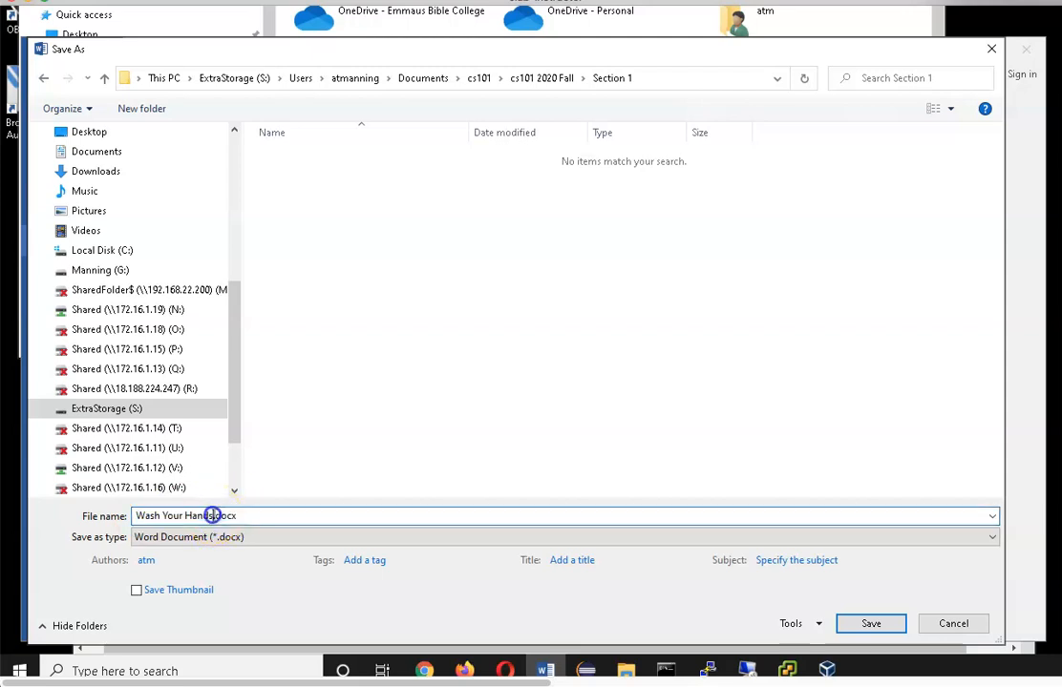
{"action": "left_click_drag", "start_coordinate": [214, 516], "coordinate": [143, 515]}
{"action": "left_click", "coordinate": [142, 516]}
{"action": "type", "text": "mani"}
{"action": "type", "text": "ing W"}
{"action": "type", "text": "D1"}
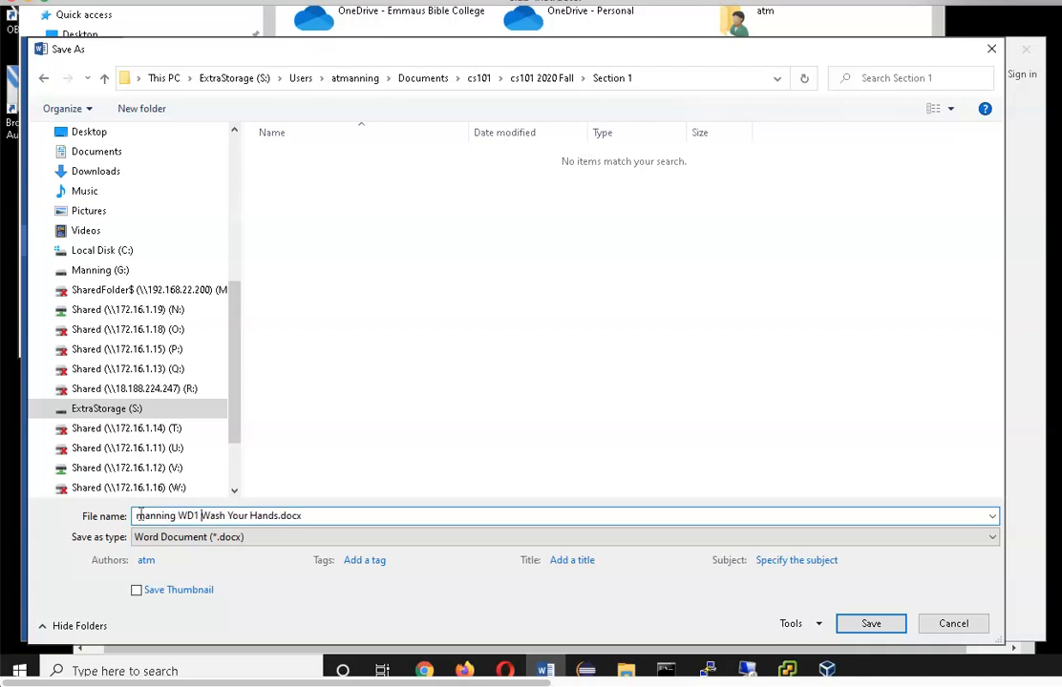
{"action": "type", "text": " -"}
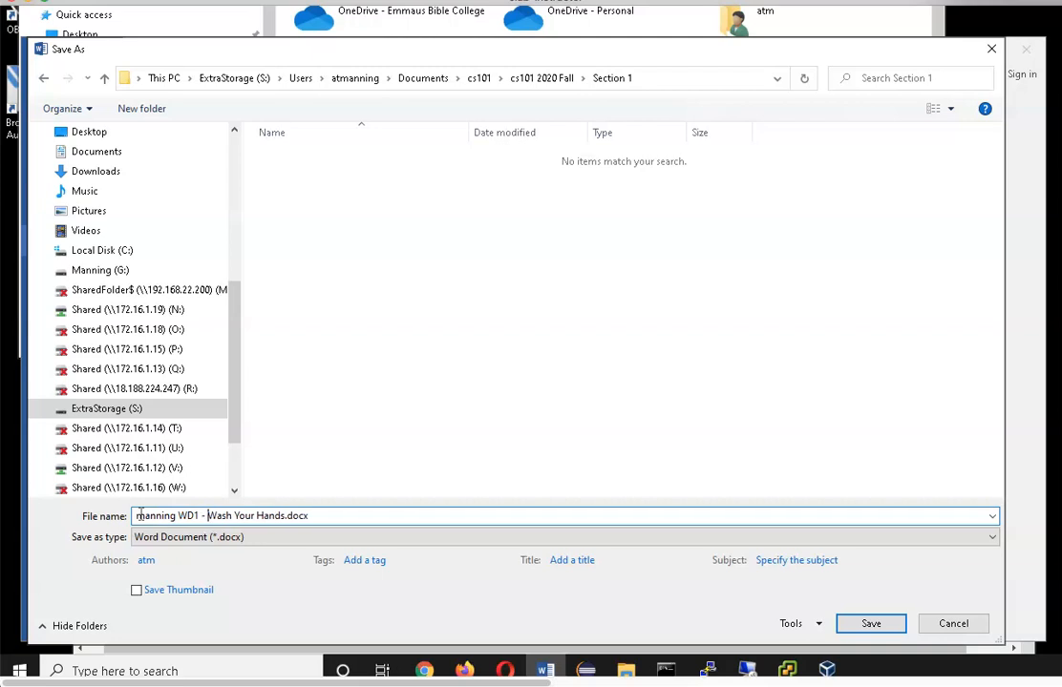
Save the flyer as a Word Document in the Section 1 folder under the prefixed "Wash Your Hands.docx" name.
{"action": "left_click", "coordinate": [283, 516]}
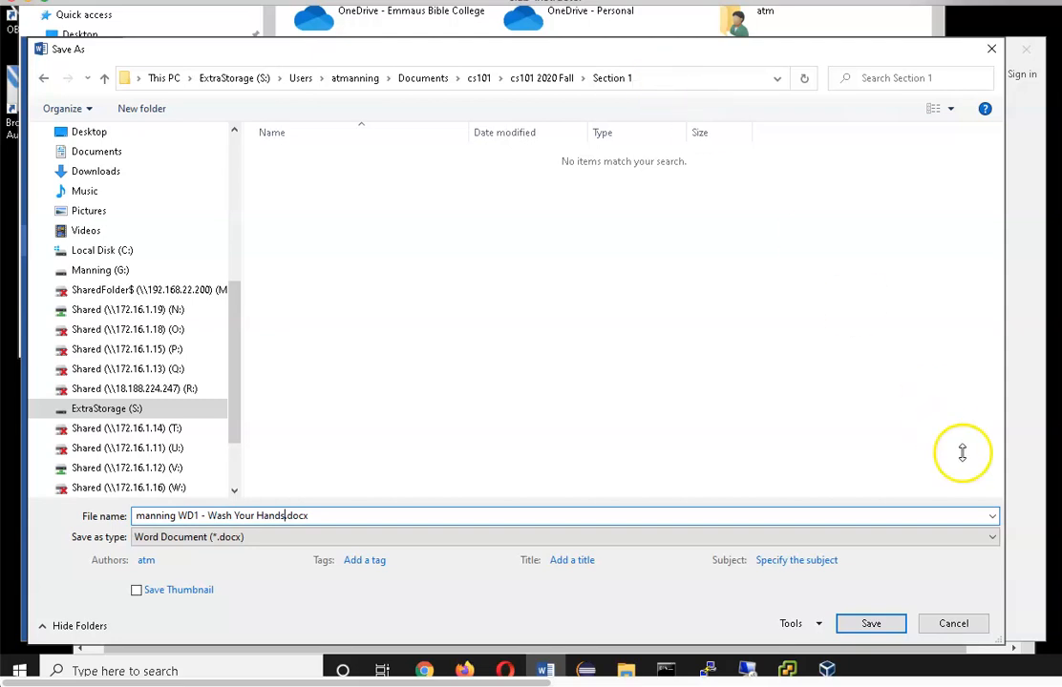
{"action": "left_click", "coordinate": [864, 624]}
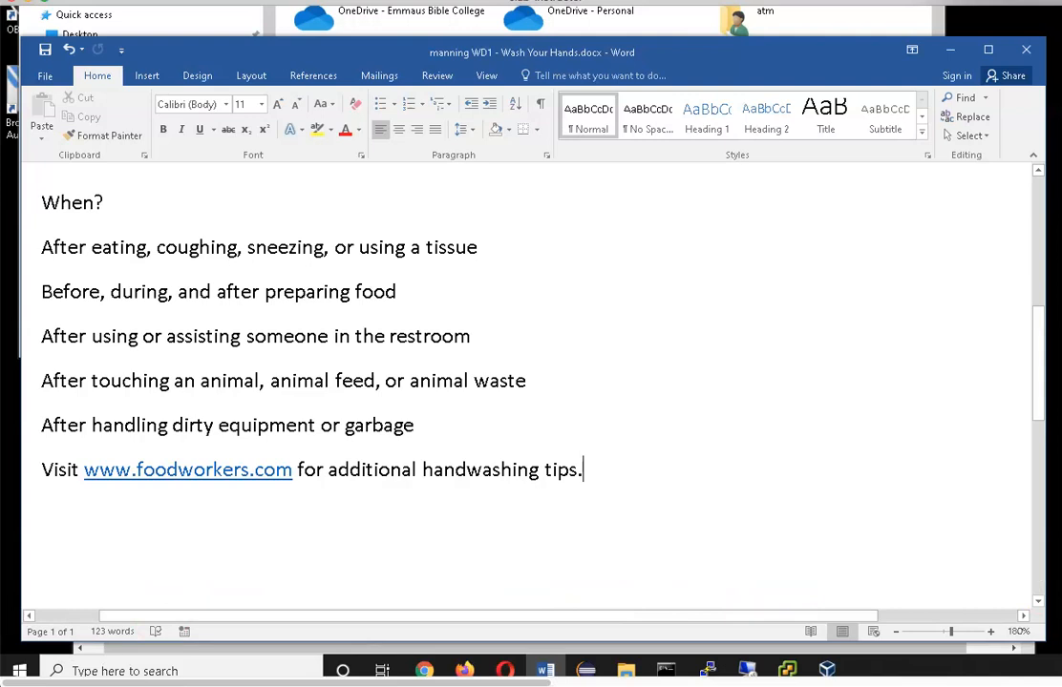
{"action": "left_click", "coordinate": [213, 284]}
{"action": "key", "text": "Left"}
{"action": "key", "text": "Left"}
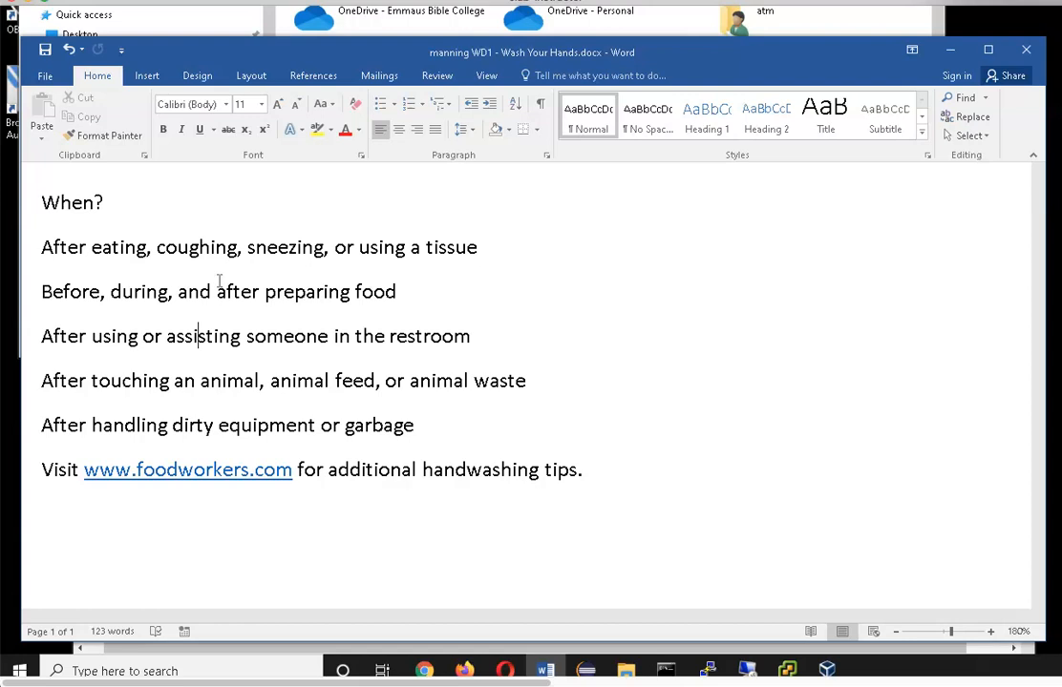
{"action": "left_click", "coordinate": [343, 336]}
{"action": "left_click", "coordinate": [385, 336]}
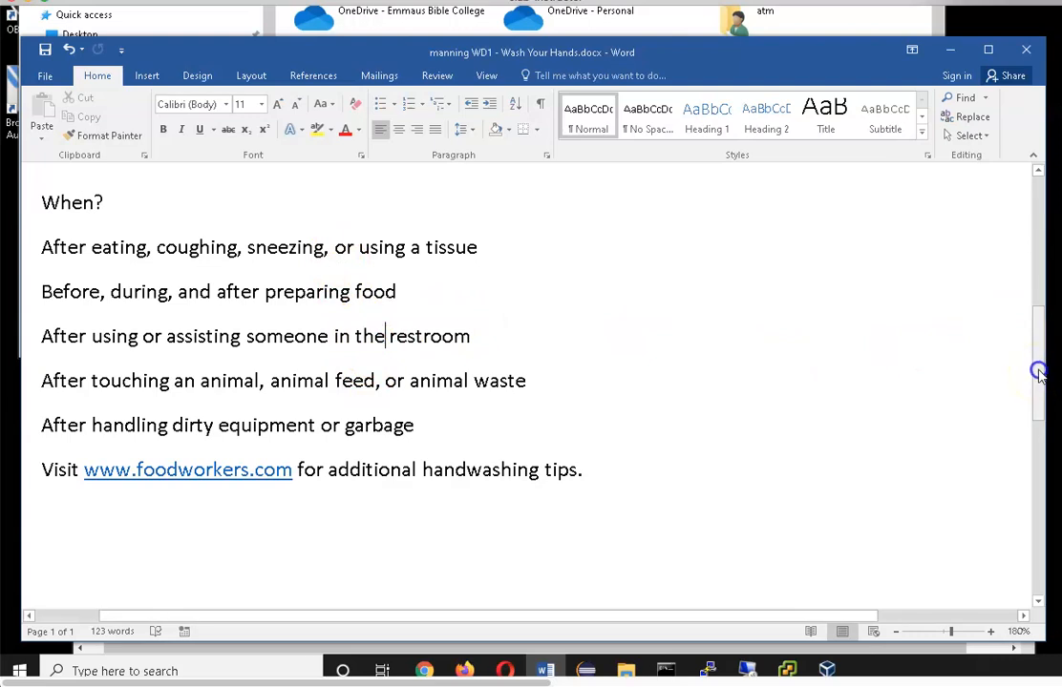
{"action": "left_click", "coordinate": [1036, 240]}
{"action": "left_click_drag", "start_coordinate": [1037, 241], "coordinate": [1035, 331]}
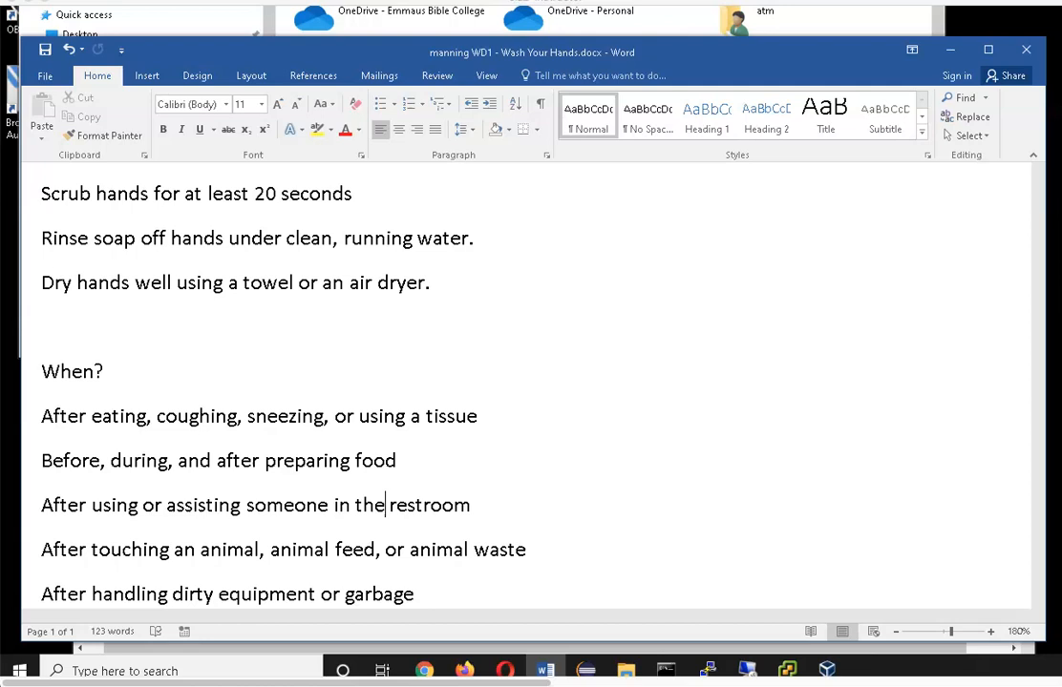
Bring the browser's e-book page into view and compare the unformatted and formatted flyers in Figure 1-34.
{"action": "left_click_drag", "start_coordinate": [1061, 85], "coordinate": [613, 0]}
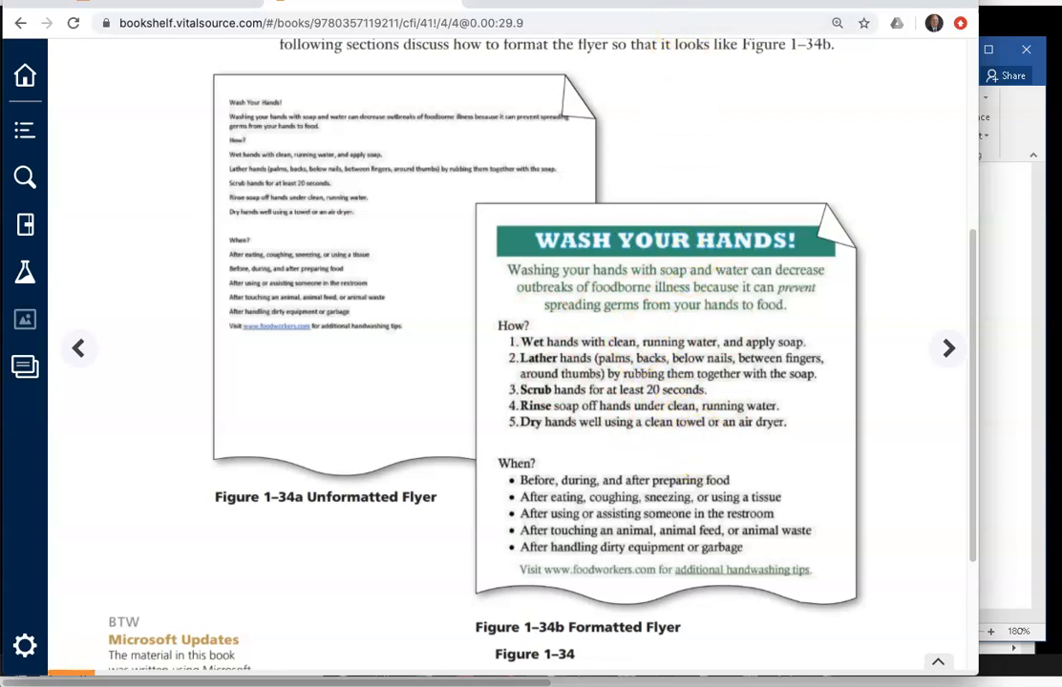
{"action": "left_click_drag", "start_coordinate": [658, 8], "coordinate": [647, 0]}
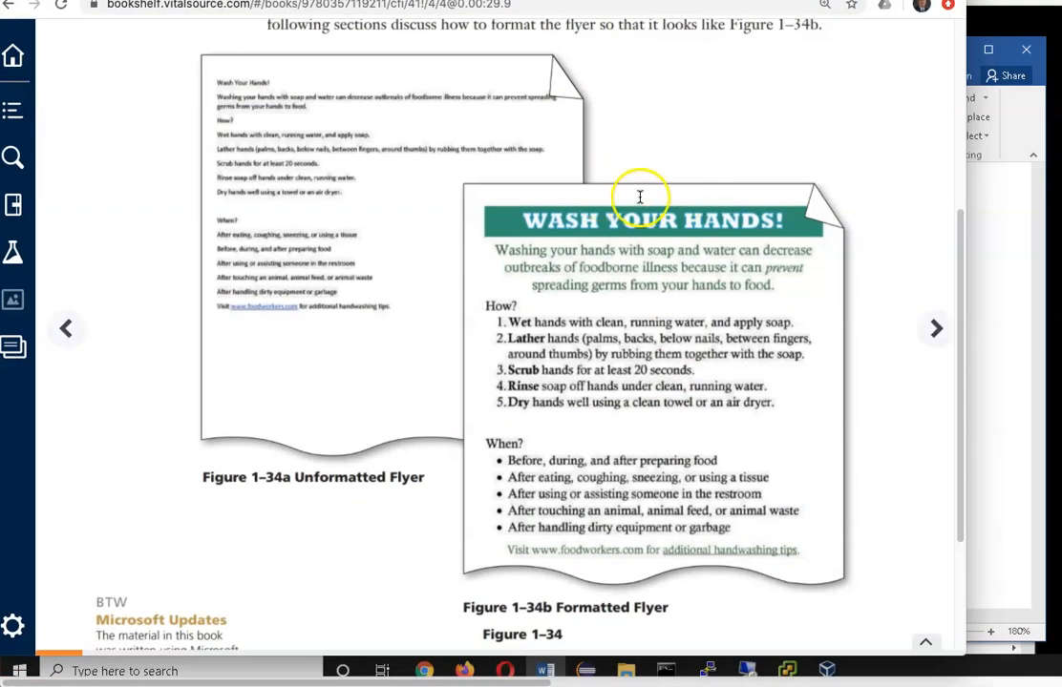
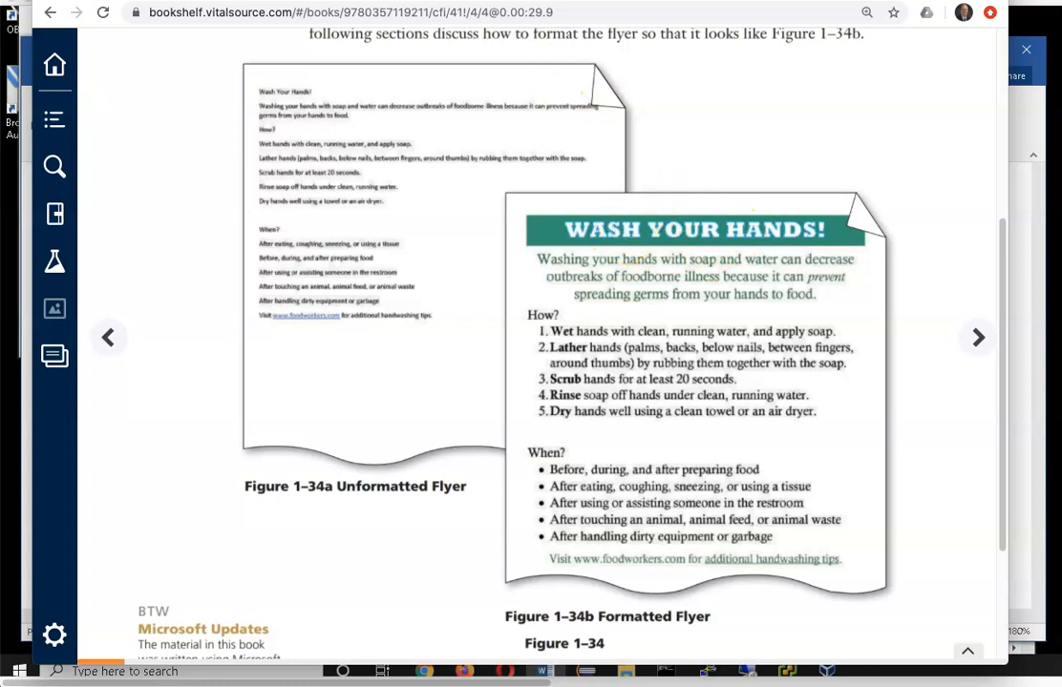
{"action": "left_click_drag", "start_coordinate": [573, 1], "coordinate": [1060, 74]}
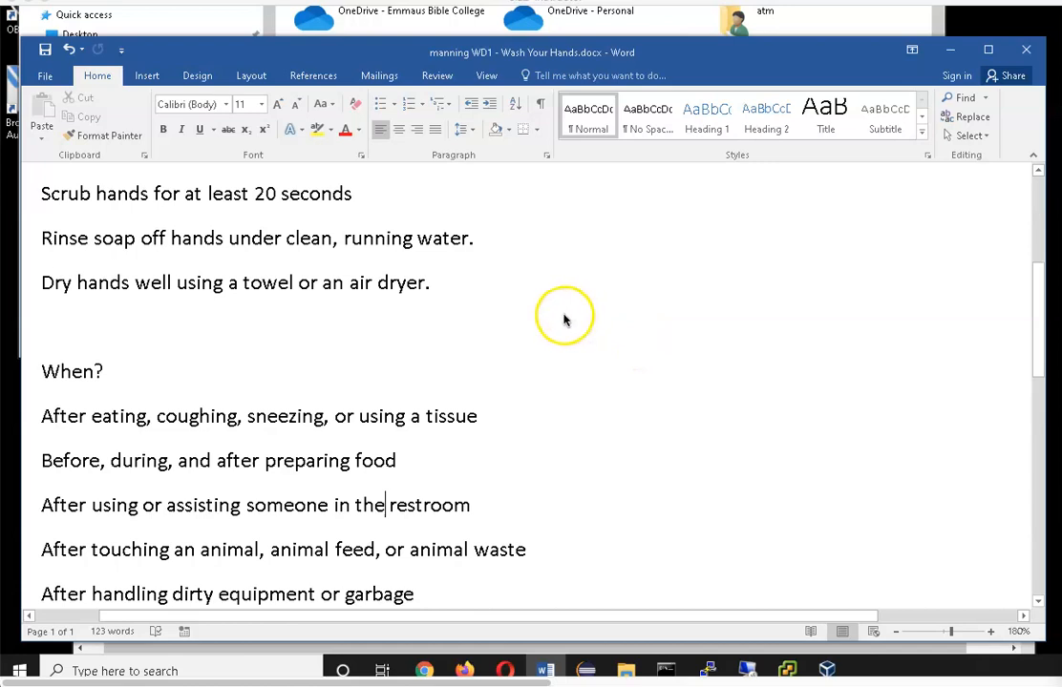
Apply the Slate document theme to the hand-washing flyer.
{"action": "left_click", "coordinate": [488, 285]}
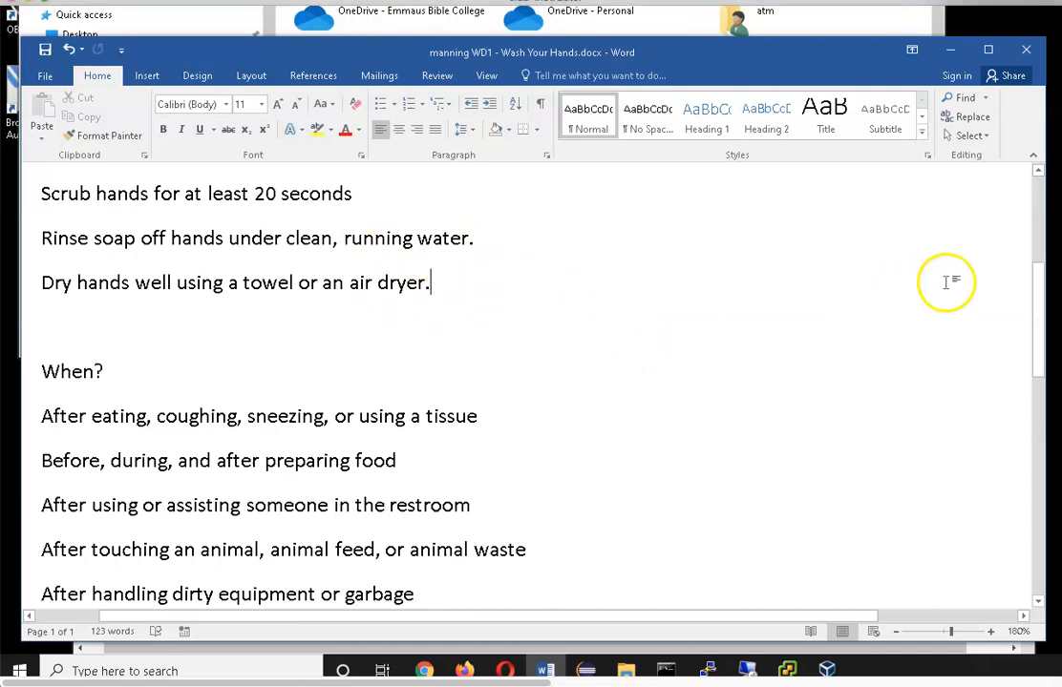
{"action": "left_click_drag", "start_coordinate": [1039, 315], "coordinate": [1031, 194]}
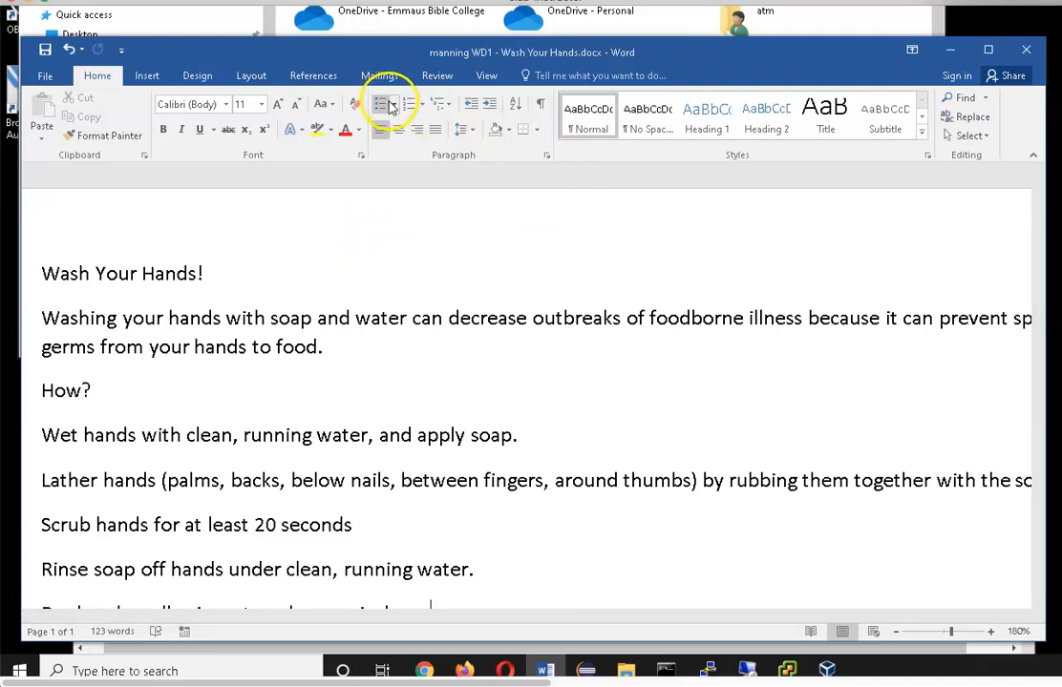
{"action": "left_click", "coordinate": [194, 77]}
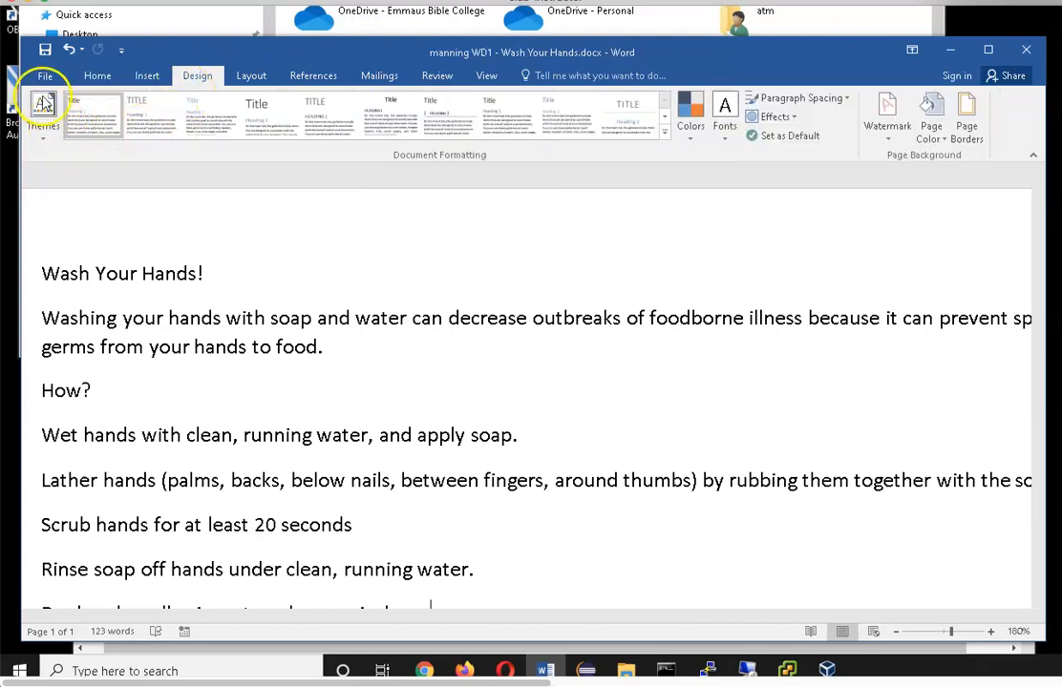
{"action": "left_click", "coordinate": [199, 80]}
{"action": "left_click", "coordinate": [42, 133]}
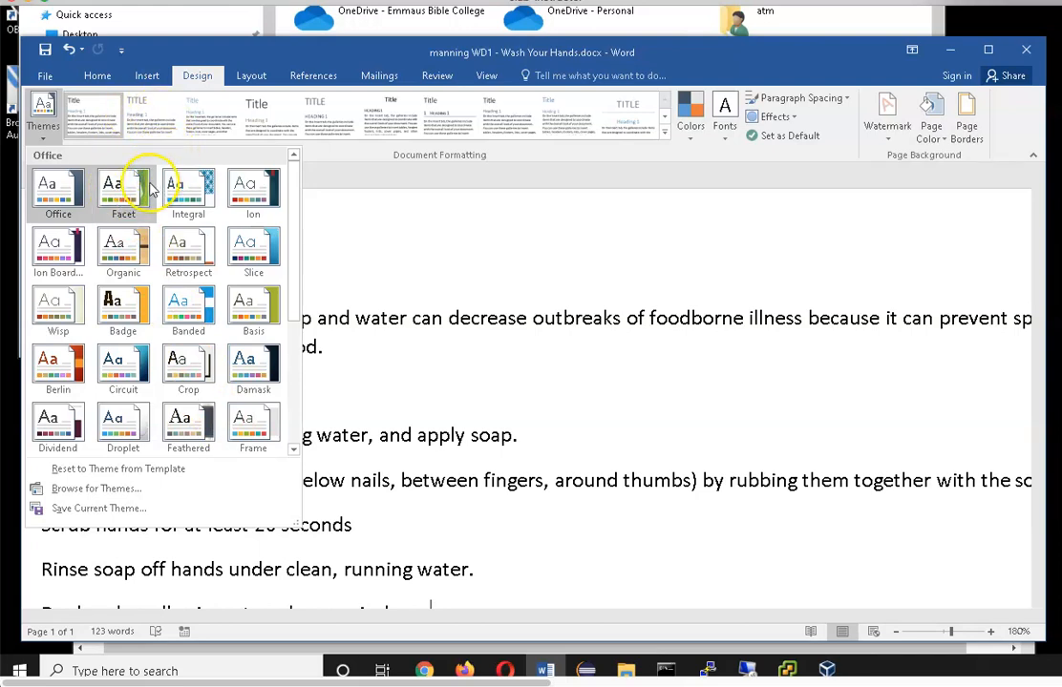
{"action": "left_click", "coordinate": [197, 194]}
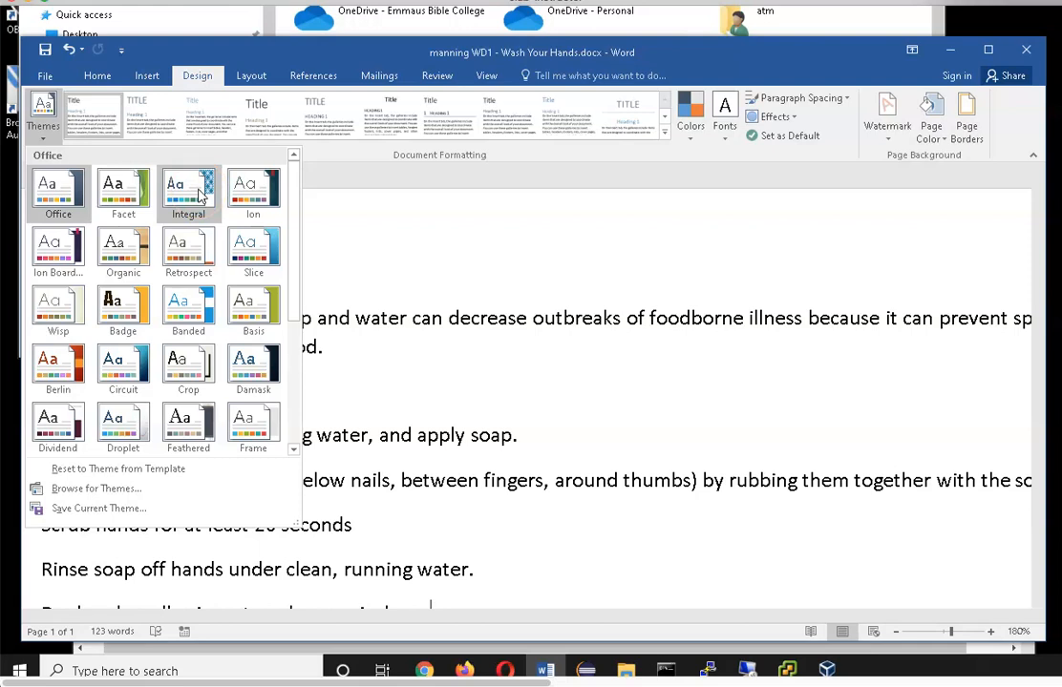
{"action": "left_click", "coordinate": [239, 194]}
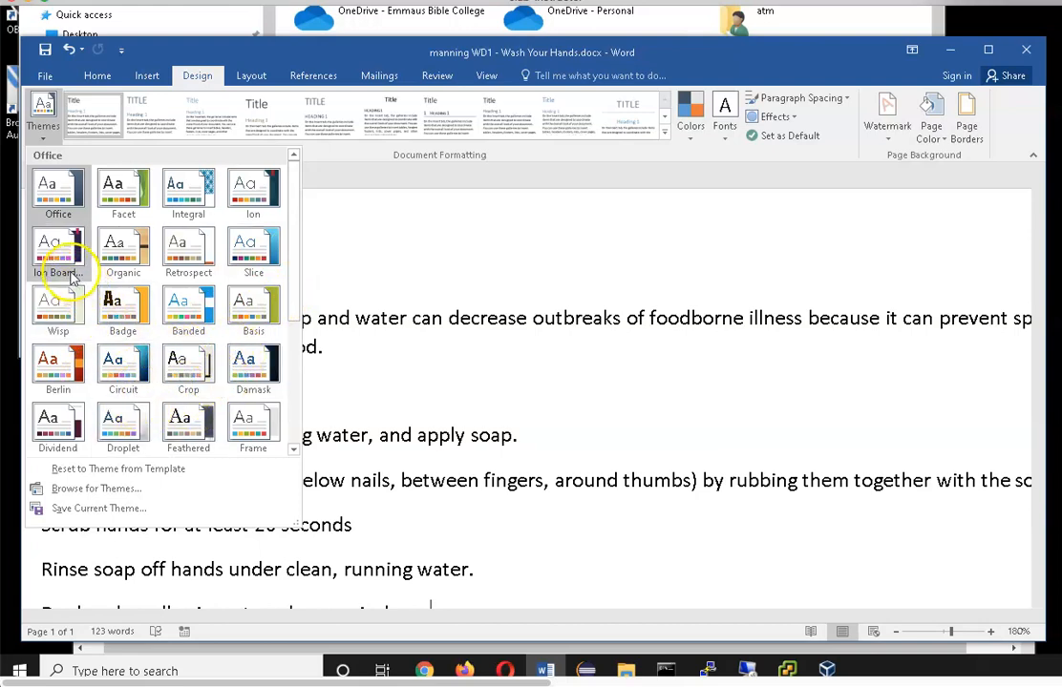
{"action": "left_click_drag", "start_coordinate": [296, 279], "coordinate": [304, 405]}
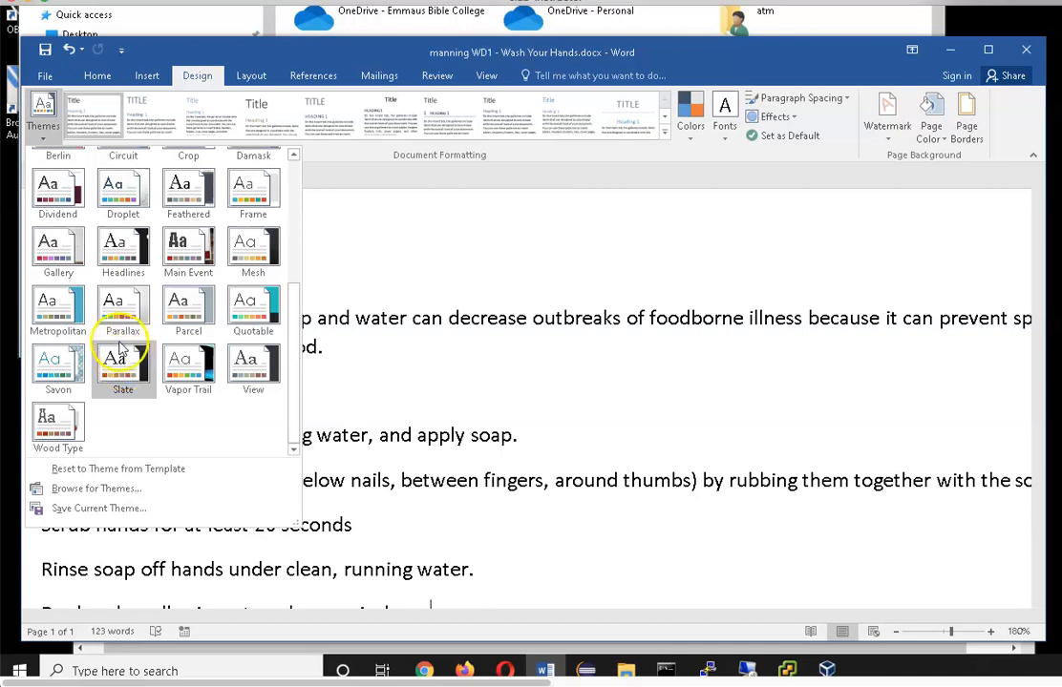
{"action": "left_click", "coordinate": [115, 361]}
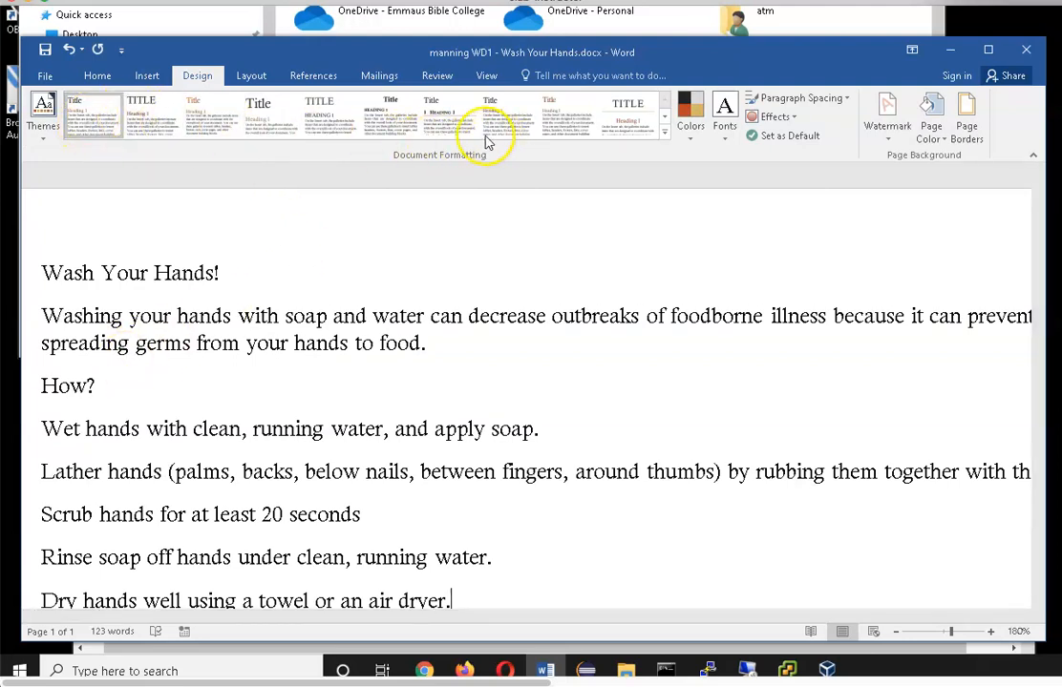
Look over the available theme color sets and theme font sets without applying any.
{"action": "left_click", "coordinate": [689, 133]}
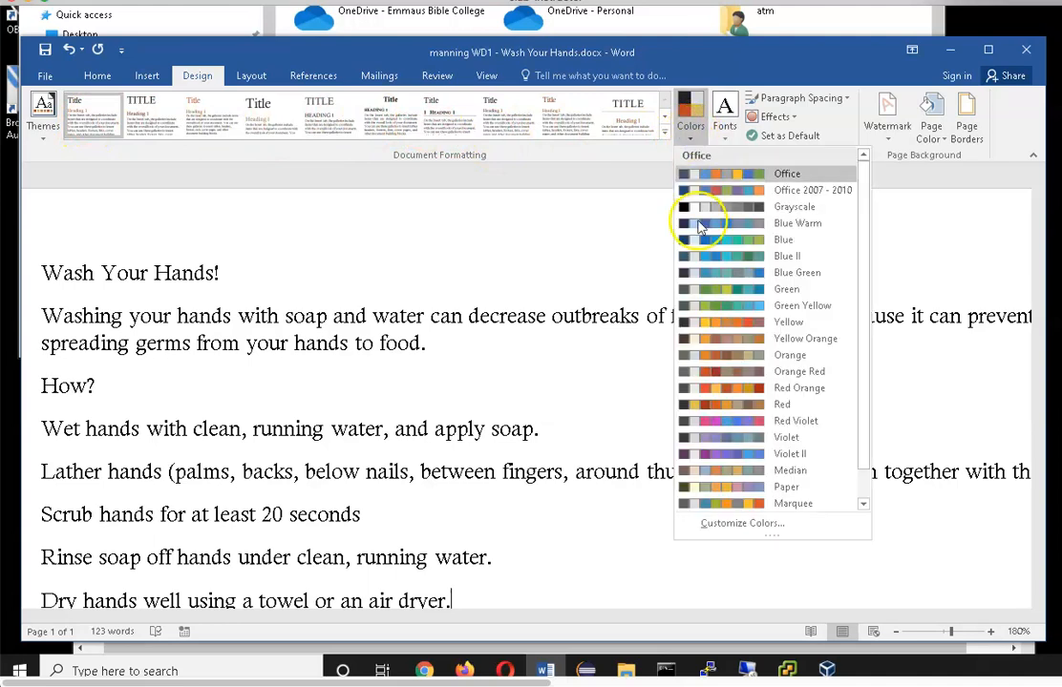
{"action": "left_click", "coordinate": [724, 136]}
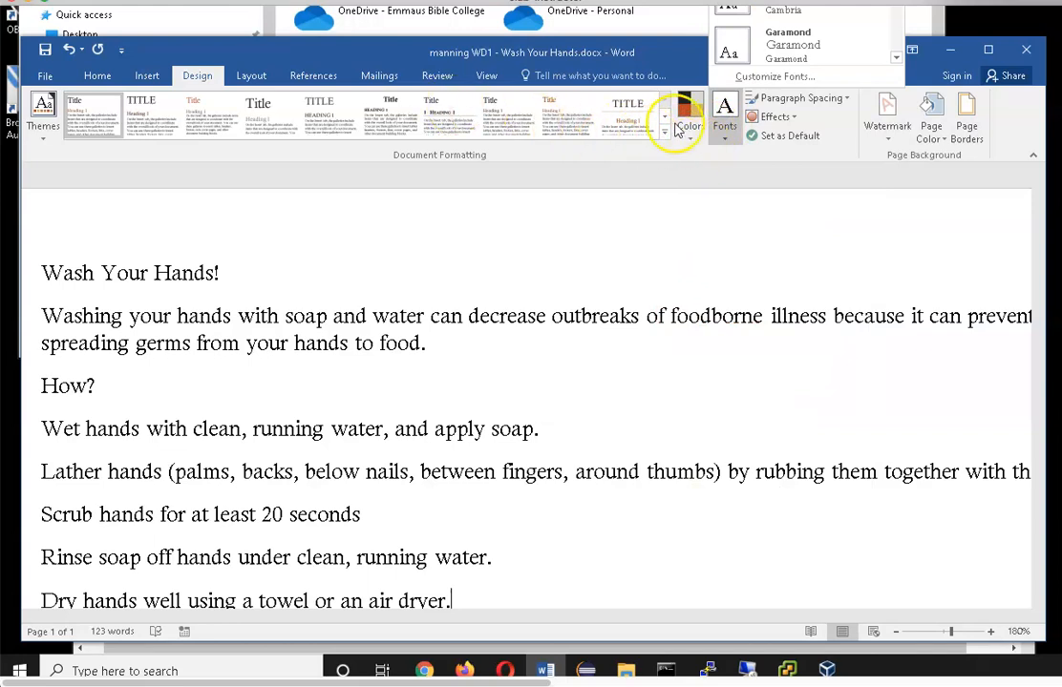
{"action": "left_click", "coordinate": [590, 151]}
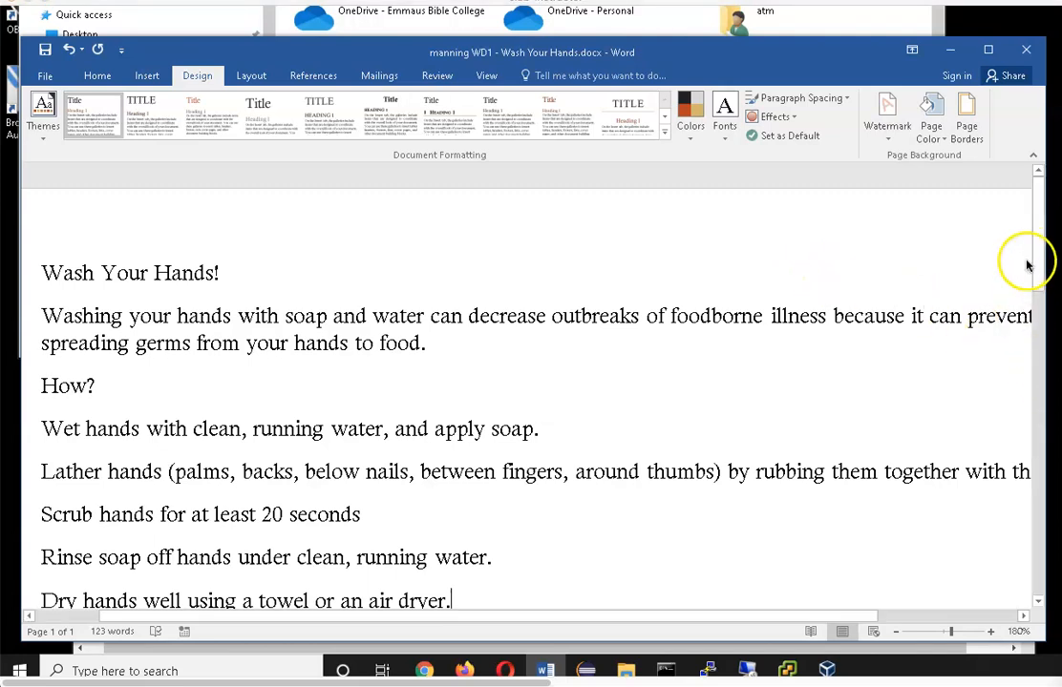
Turn on the display of paragraph marks and other hidden formatting symbols.
{"action": "left_click", "coordinate": [153, 270]}
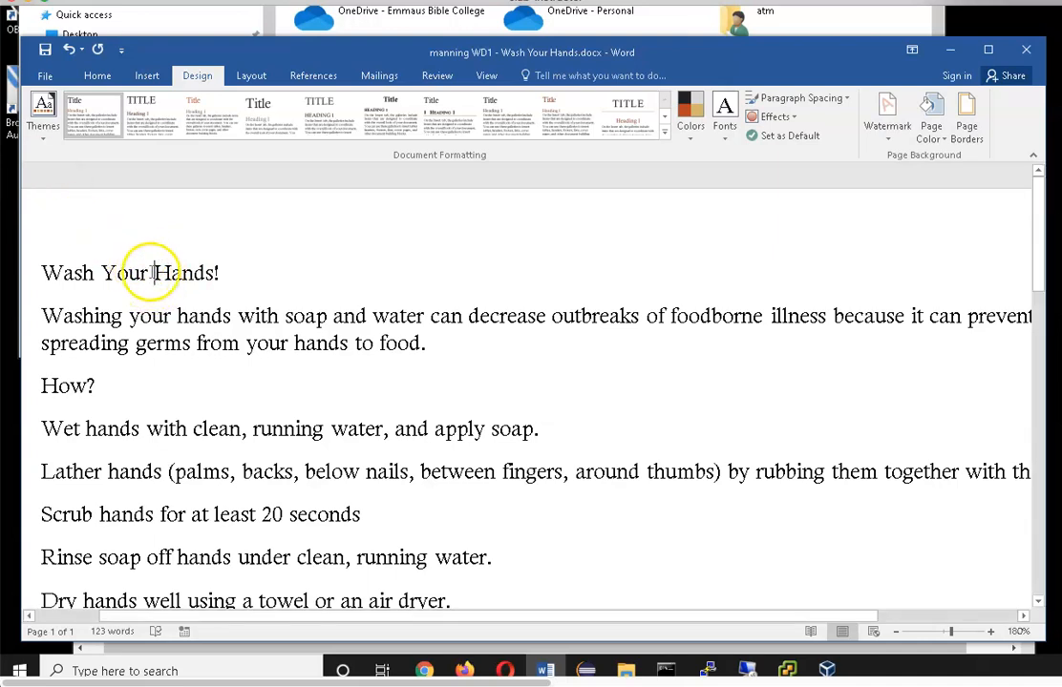
{"action": "left_click", "coordinate": [97, 76]}
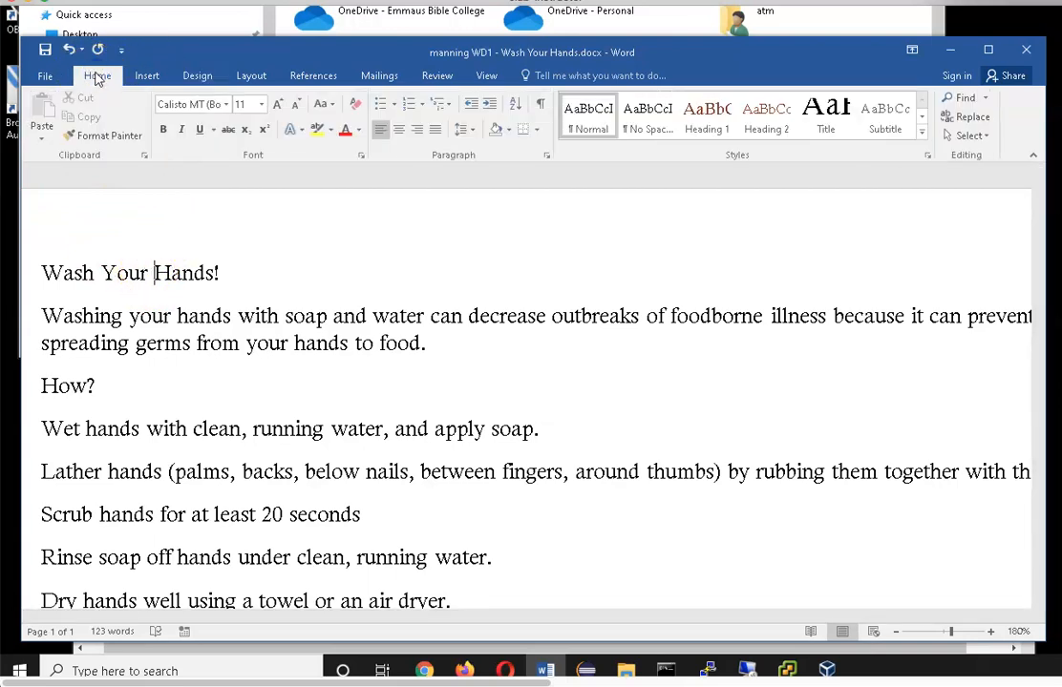
{"action": "left_click", "coordinate": [540, 103]}
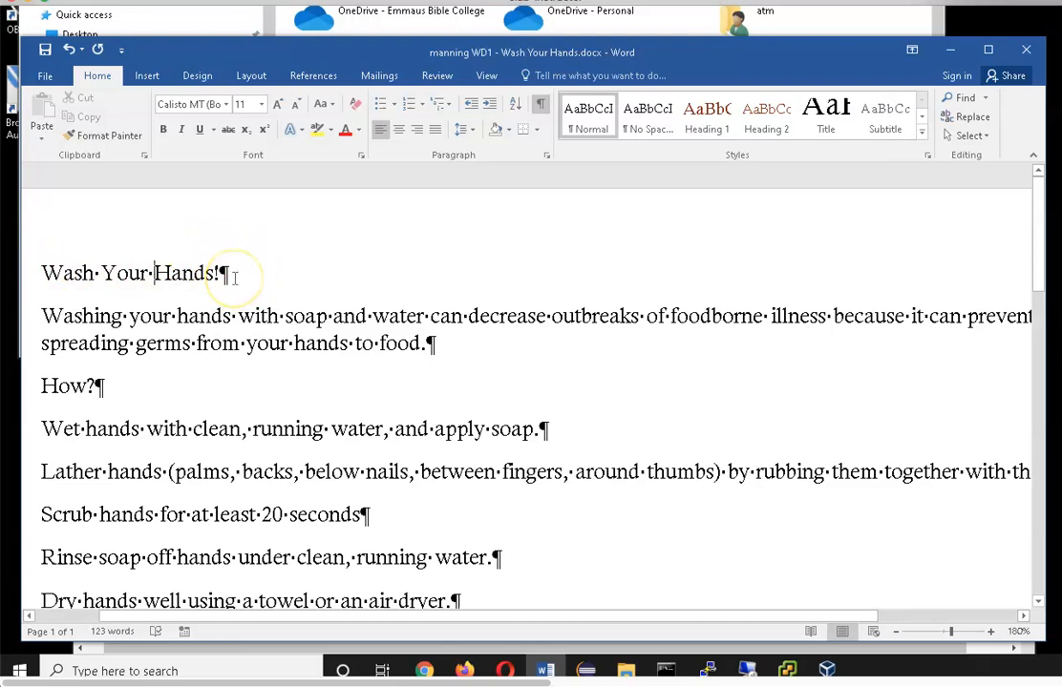
{"action": "left_click", "coordinate": [156, 275]}
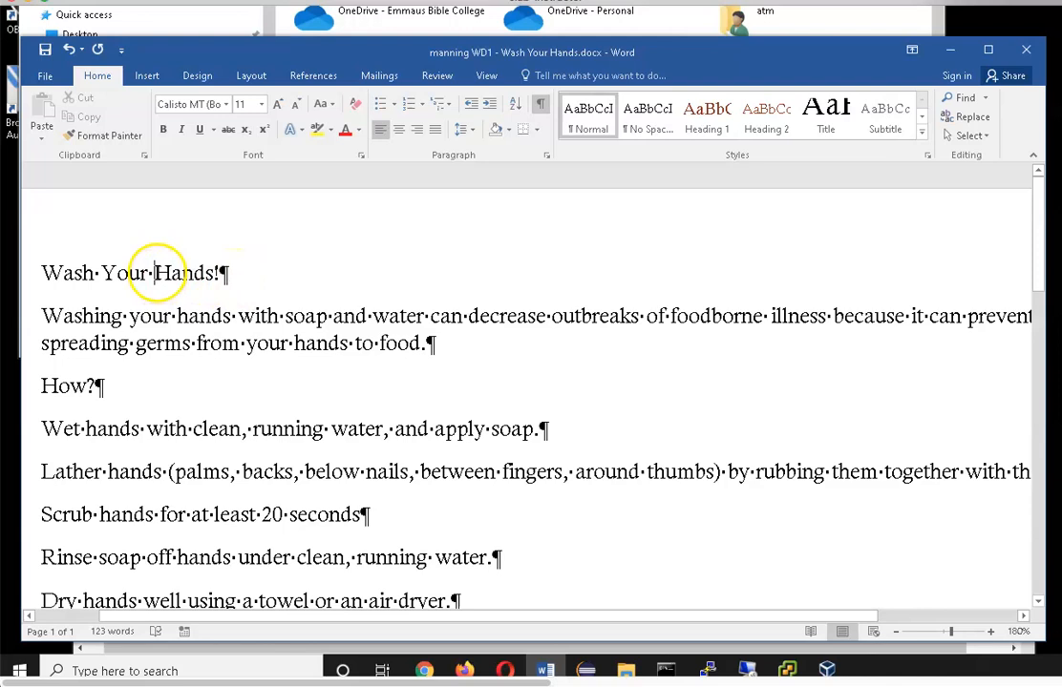
{"action": "left_click", "coordinate": [198, 275]}
{"action": "right_click", "coordinate": [197, 275]}
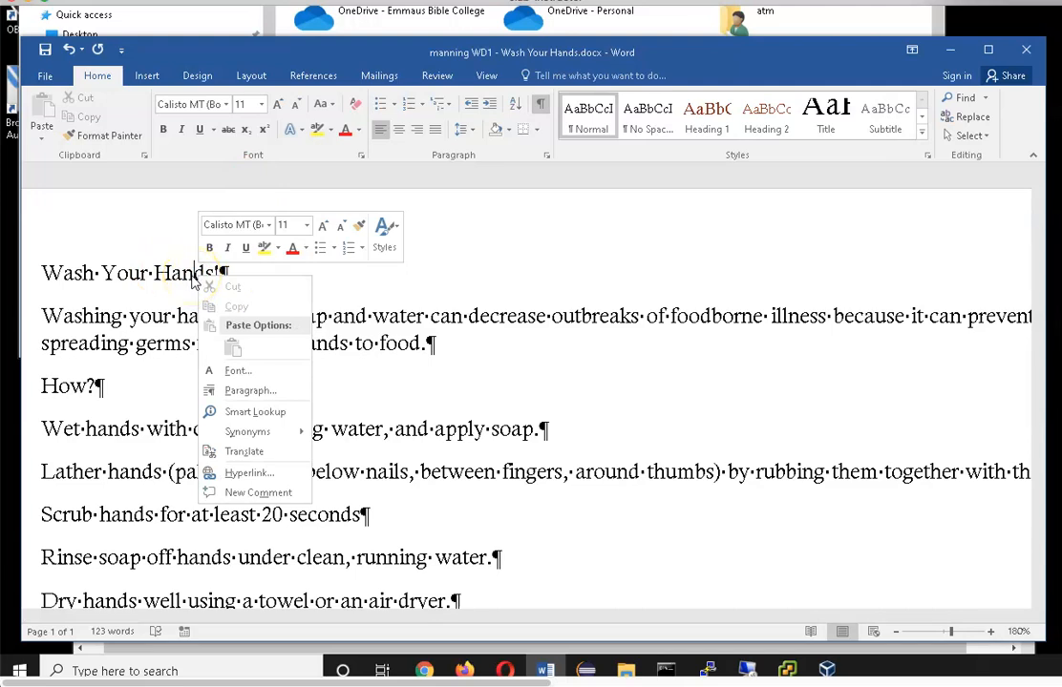
{"action": "left_click", "coordinate": [246, 391]}
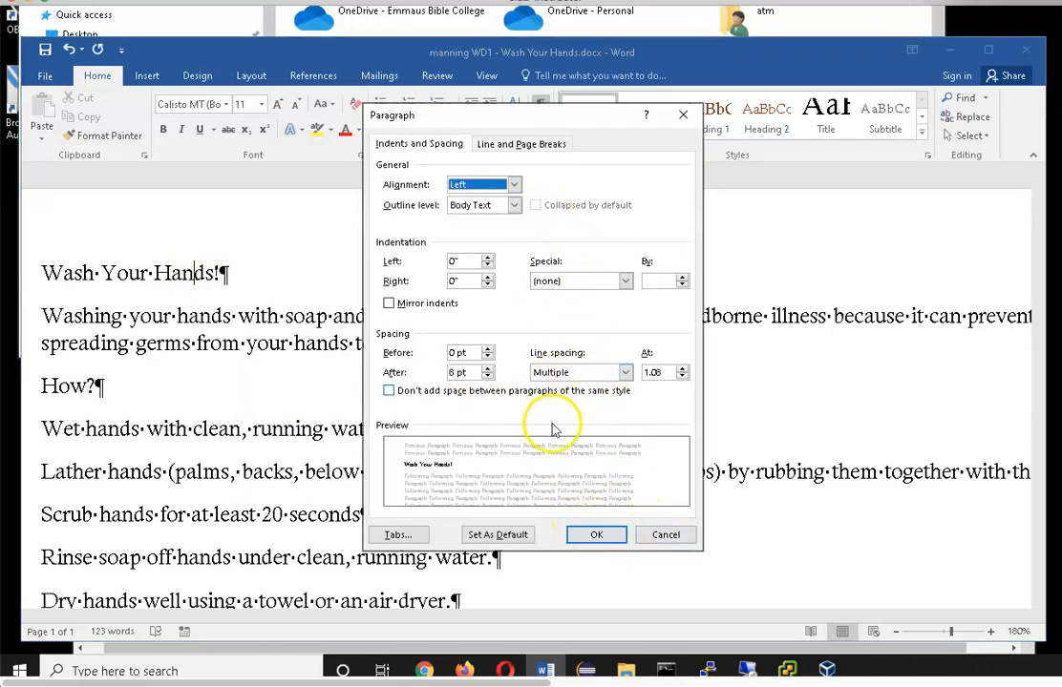
{"action": "left_click", "coordinate": [514, 185]}
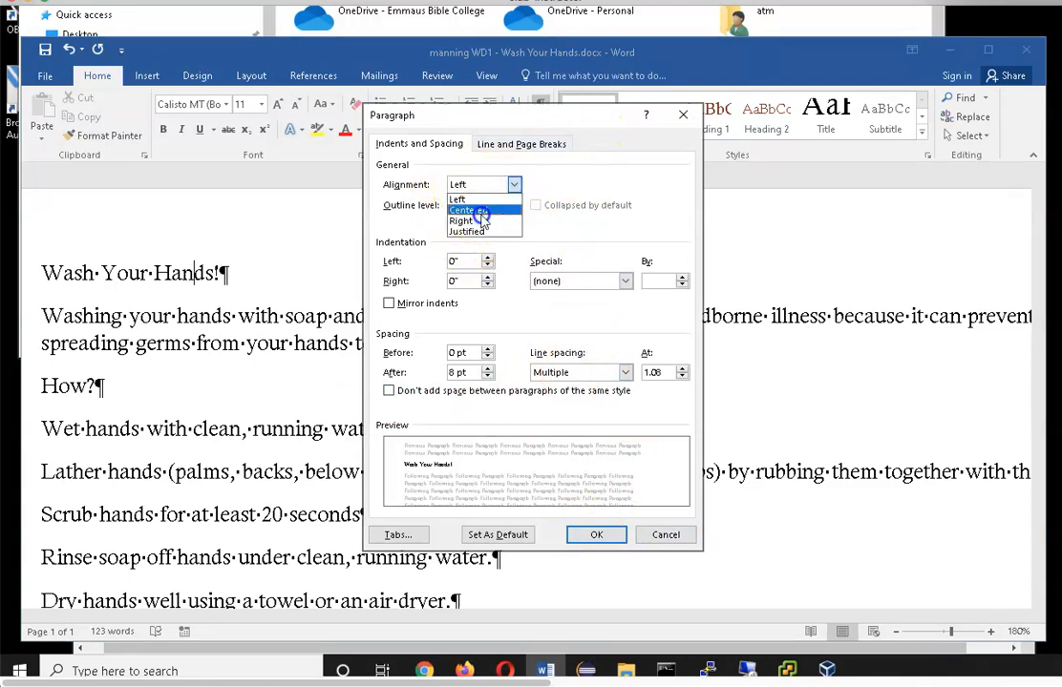
{"action": "left_click", "coordinate": [481, 210]}
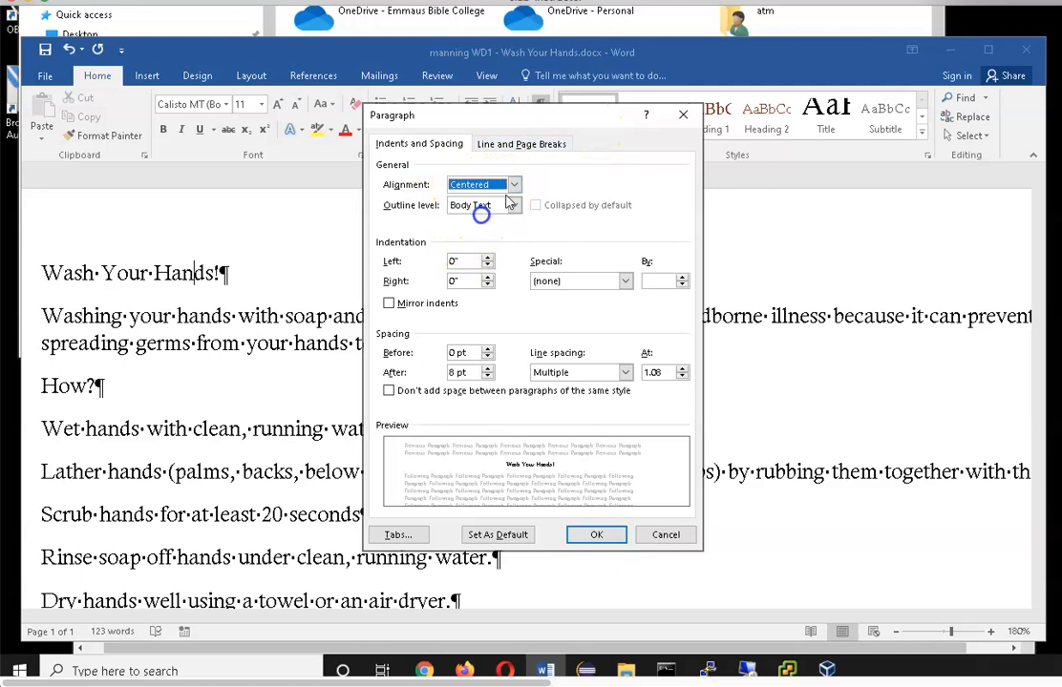
{"action": "left_click", "coordinate": [658, 536]}
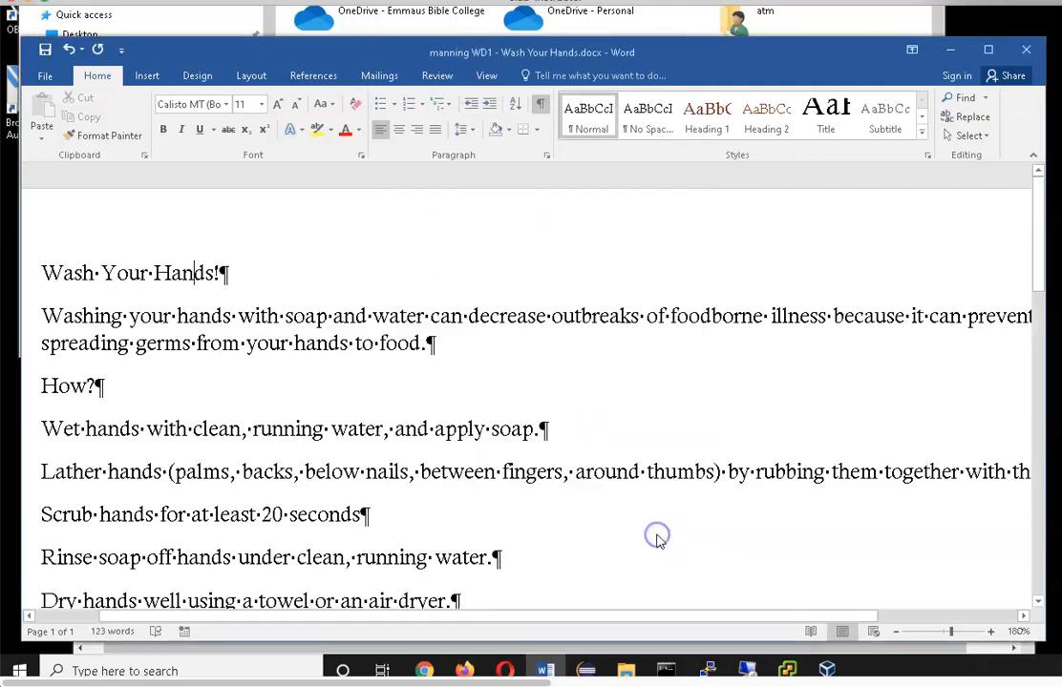
Center the title "Wash Your Hands!" and the introductory paragraph directly below it.
{"action": "left_click", "coordinate": [400, 134]}
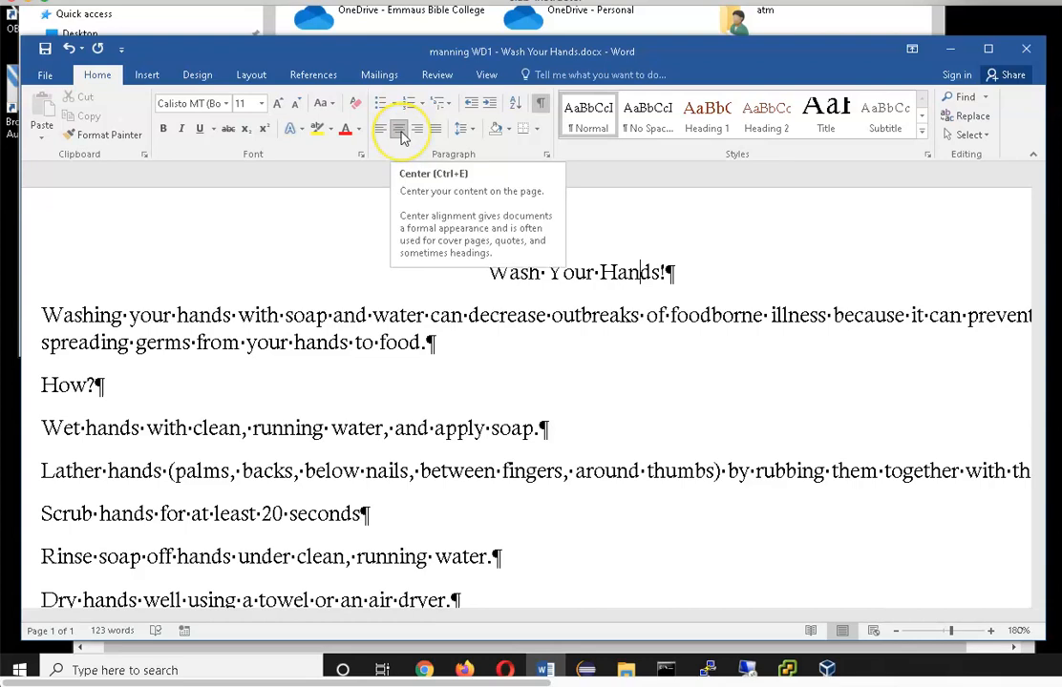
{"action": "right_click", "coordinate": [621, 272]}
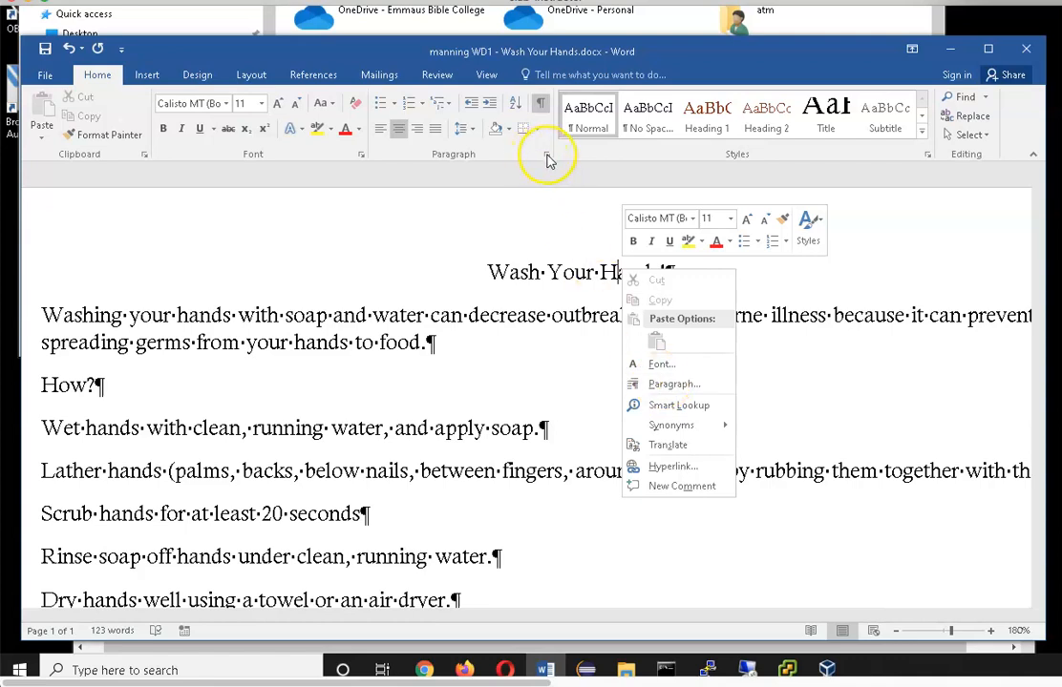
{"action": "left_click", "coordinate": [548, 211]}
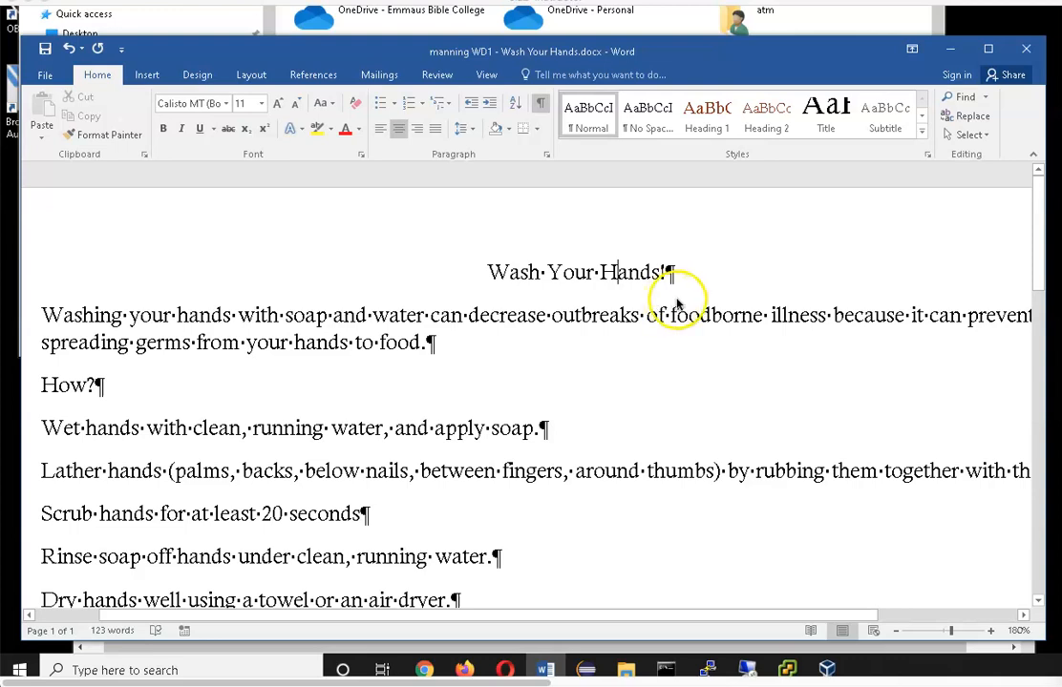
{"action": "left_click", "coordinate": [272, 315]}
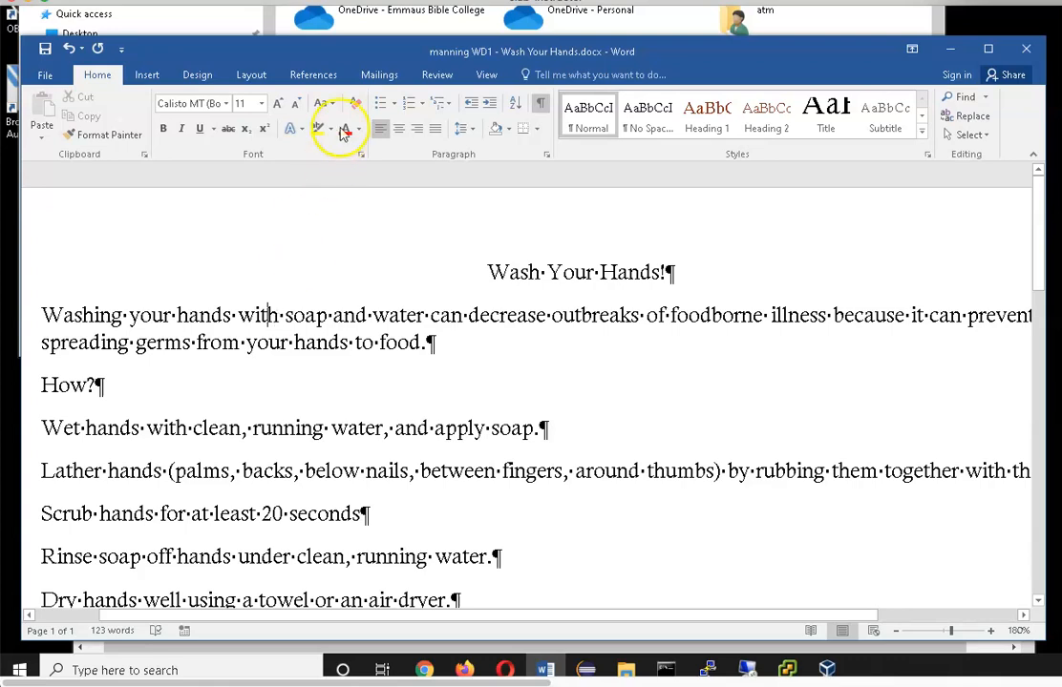
{"action": "left_click", "coordinate": [398, 129]}
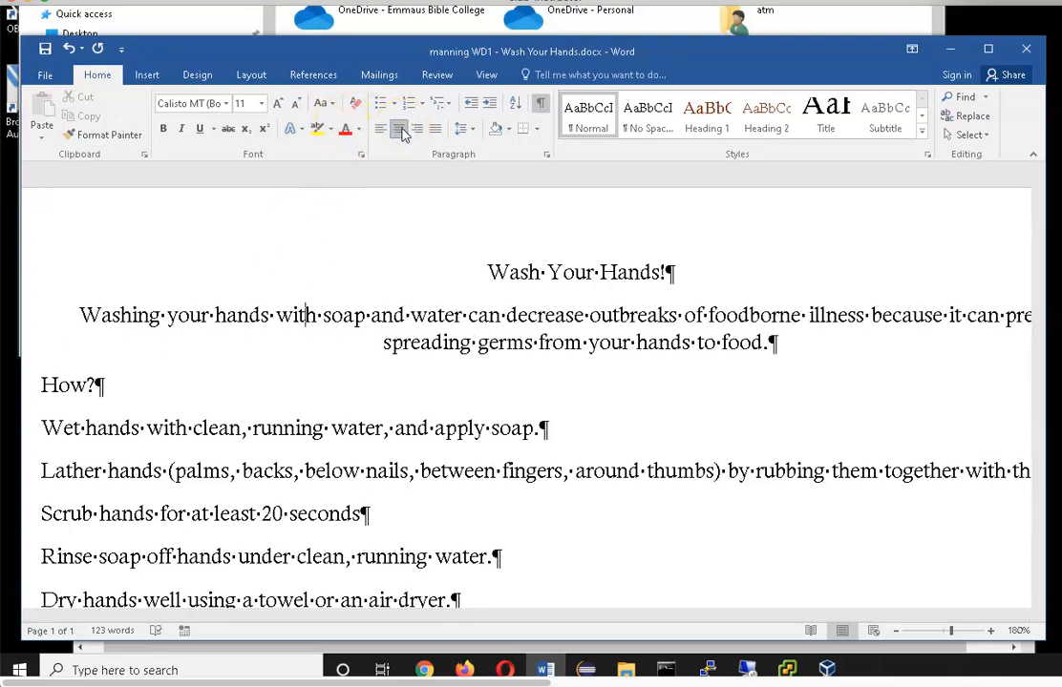
Try left, justified and right alignment on the title and introductory paragraph, ending with both centered again.
{"action": "left_click_drag", "start_coordinate": [640, 345], "coordinate": [618, 275]}
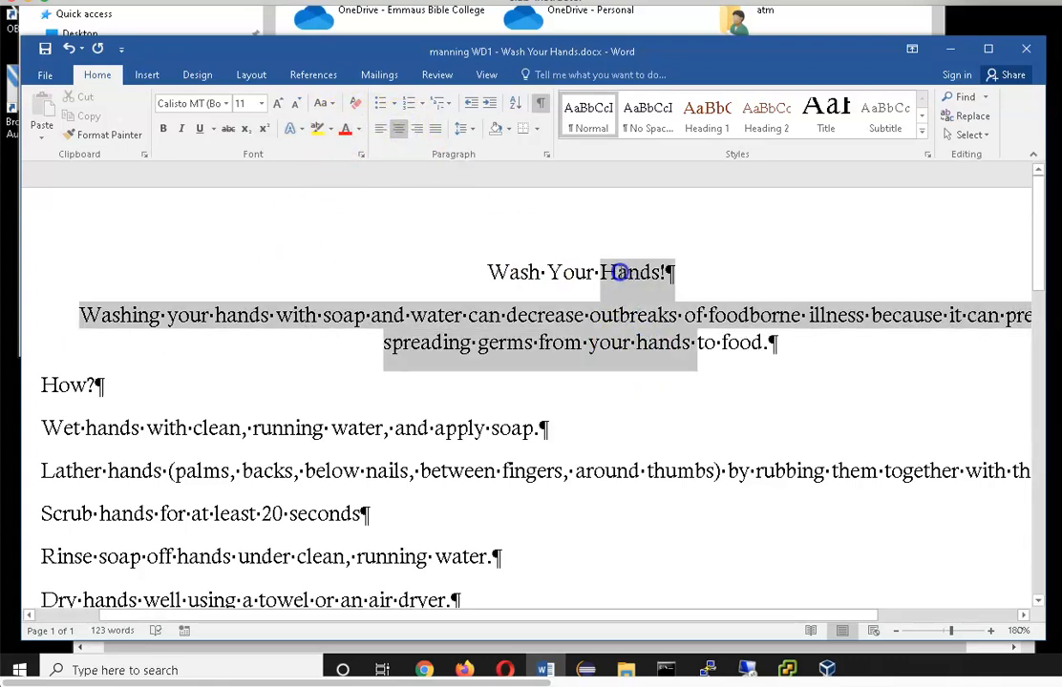
{"action": "left_click", "coordinate": [380, 128]}
{"action": "left_click", "coordinate": [433, 129]}
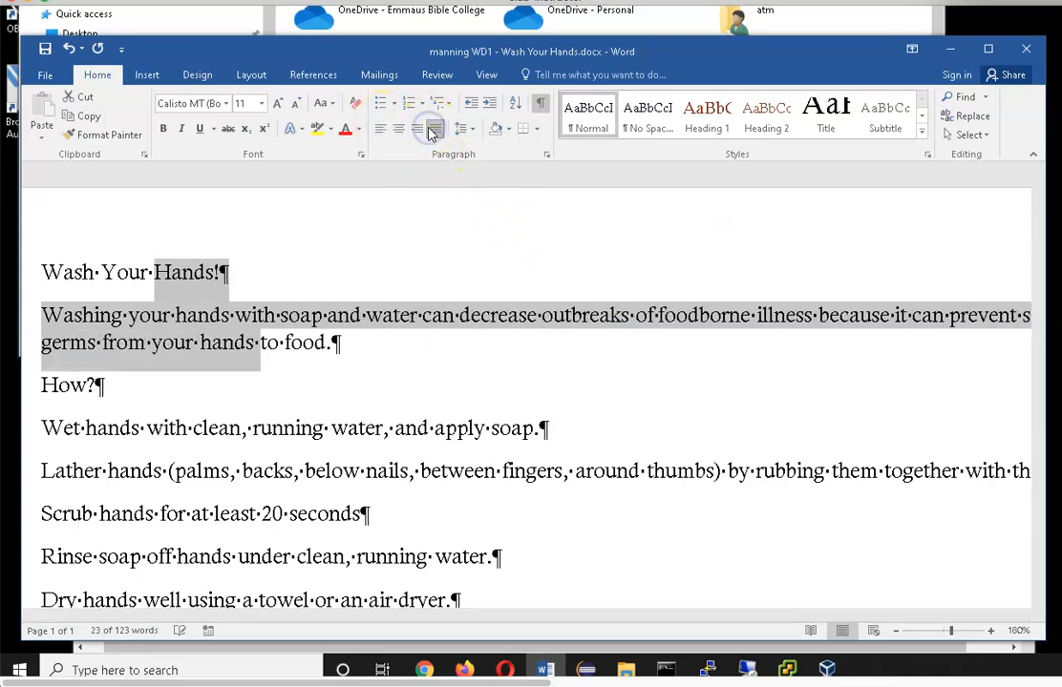
{"action": "left_click", "coordinate": [418, 129]}
{"action": "left_click", "coordinate": [398, 129]}
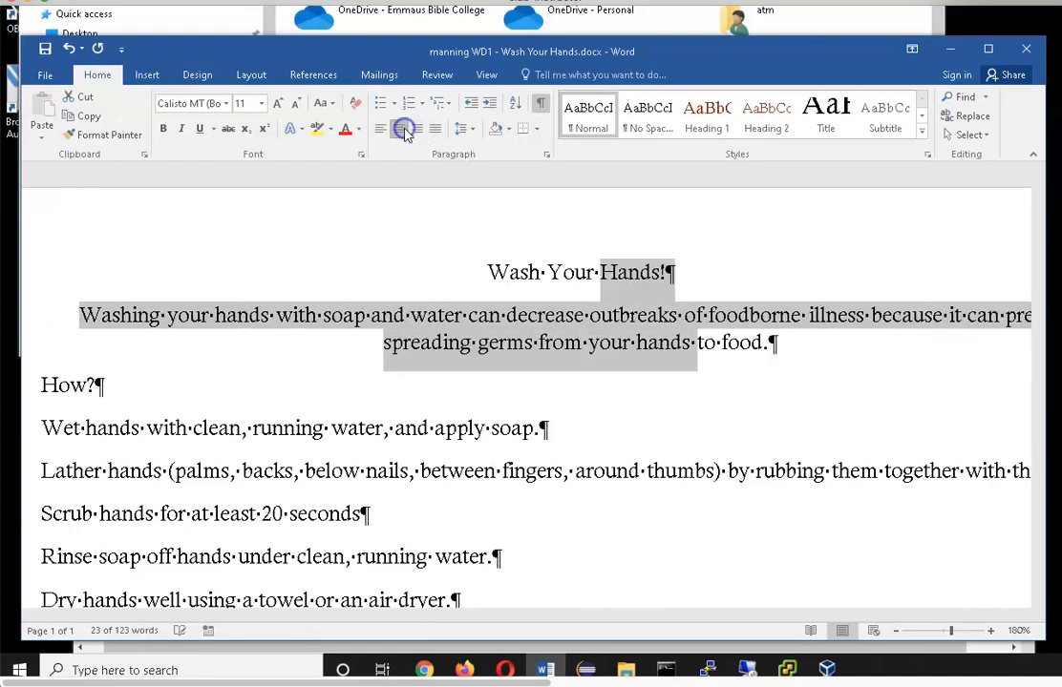
{"action": "left_click", "coordinate": [517, 258]}
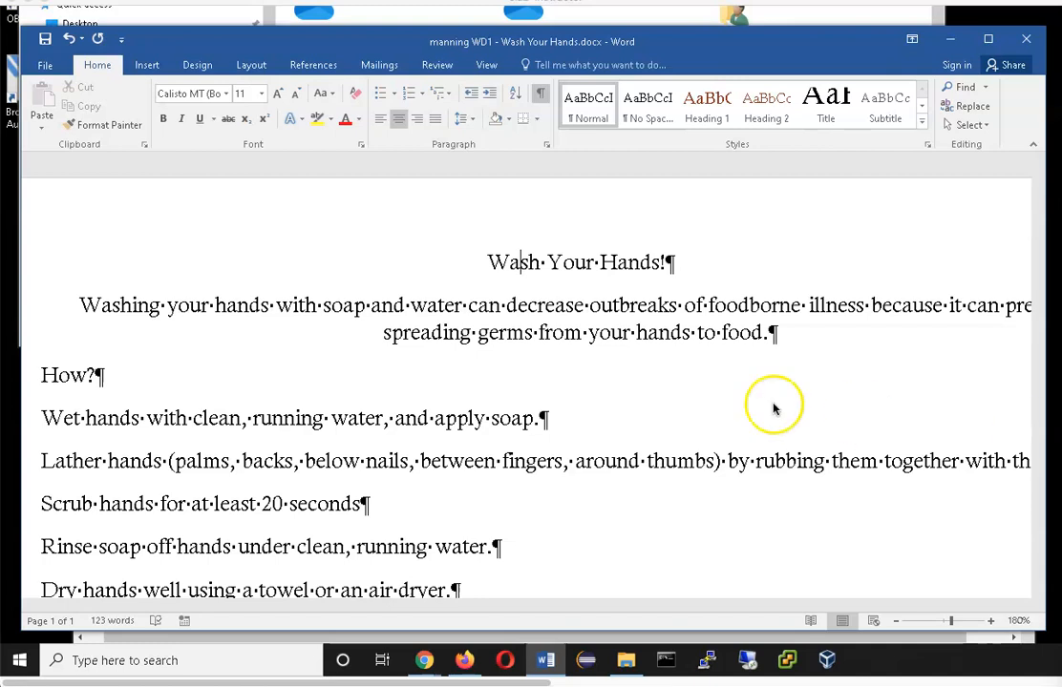
Practice selecting the title's characters, its first word "Wash", and the whole title paragraph.
{"action": "left_click", "coordinate": [652, 264]}
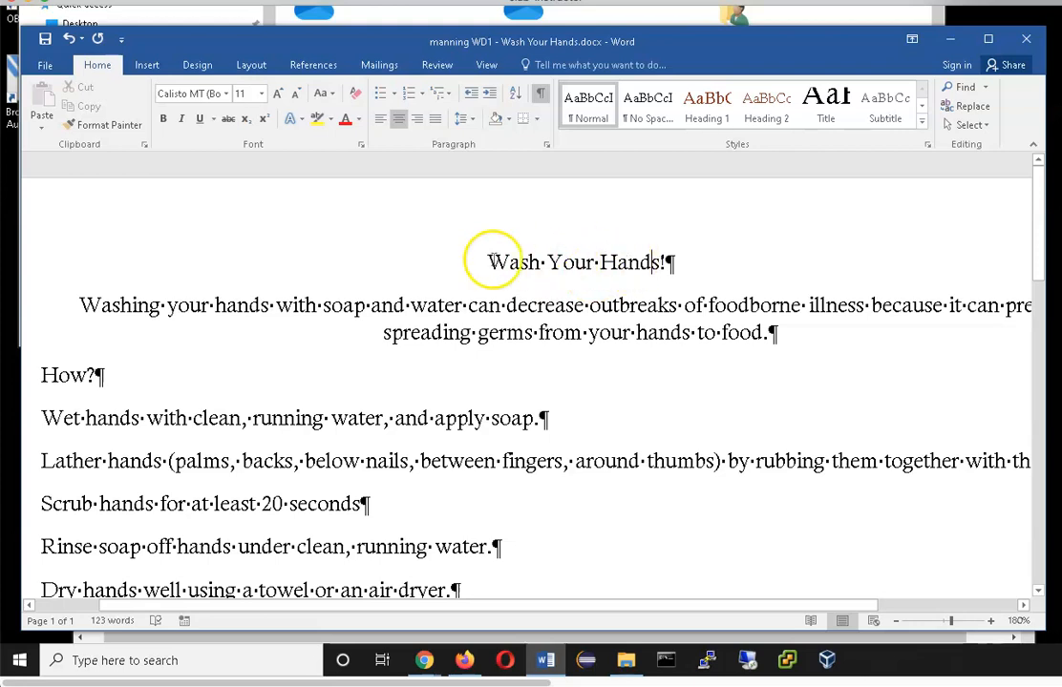
{"action": "left_click_drag", "start_coordinate": [488, 262], "coordinate": [666, 270]}
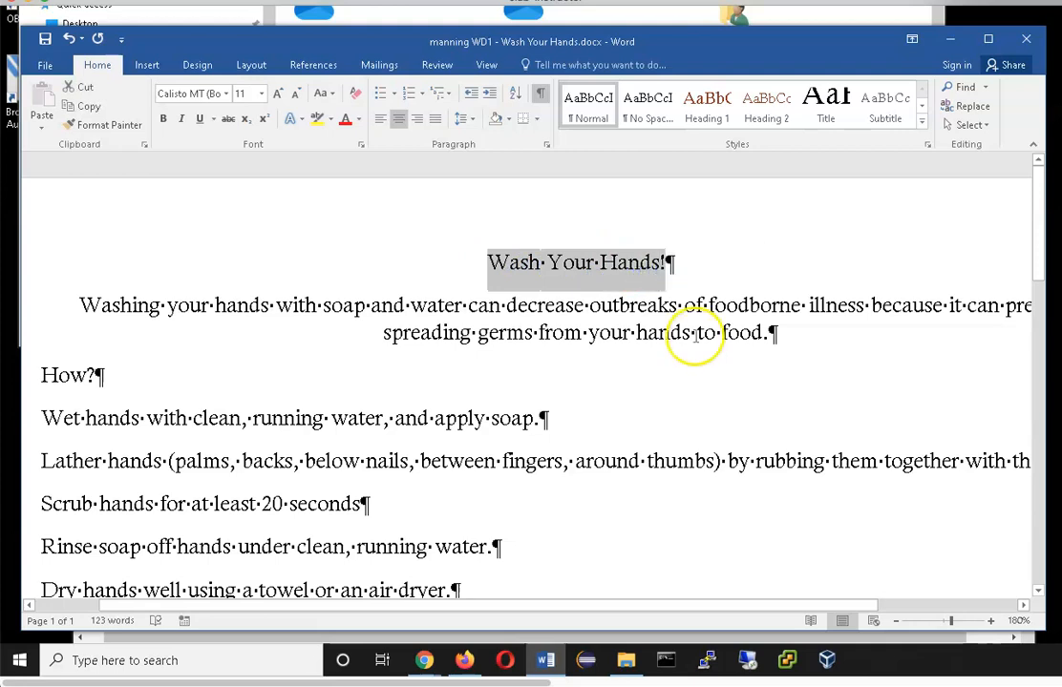
{"action": "left_click", "coordinate": [701, 257]}
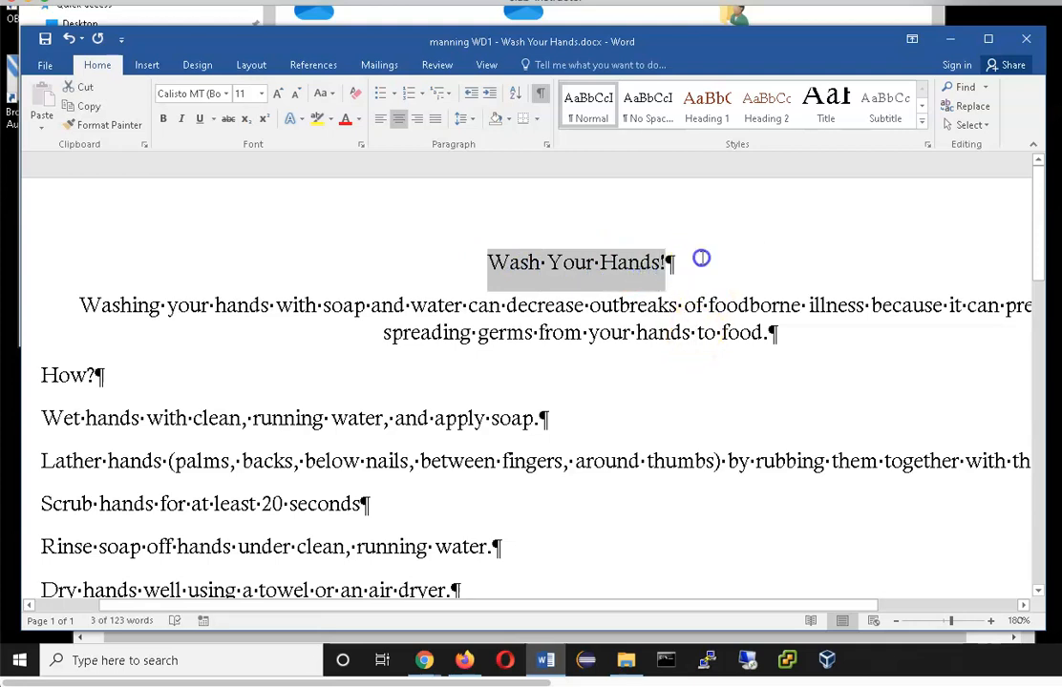
{"action": "double_click", "coordinate": [508, 259]}
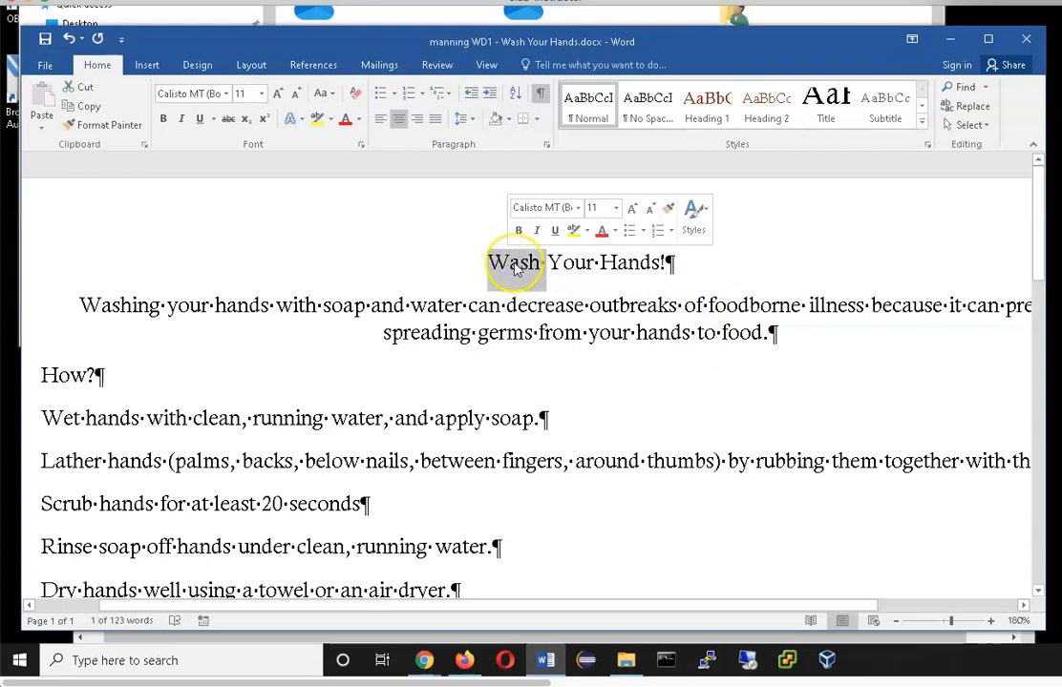
{"action": "triple_click", "coordinate": [514, 268]}
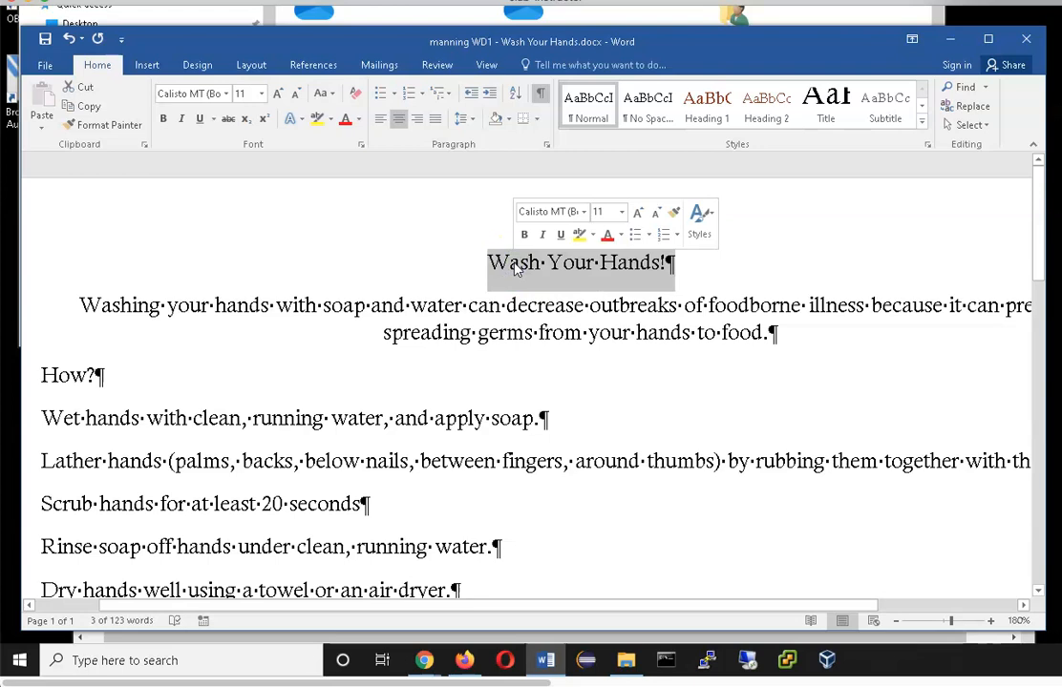
Practice selecting single lines in the introductory paragraph and the "How?", "Wet hands" and "Lather hands" lines.
{"action": "left_click_drag", "start_coordinate": [372, 609], "coordinate": [280, 609]}
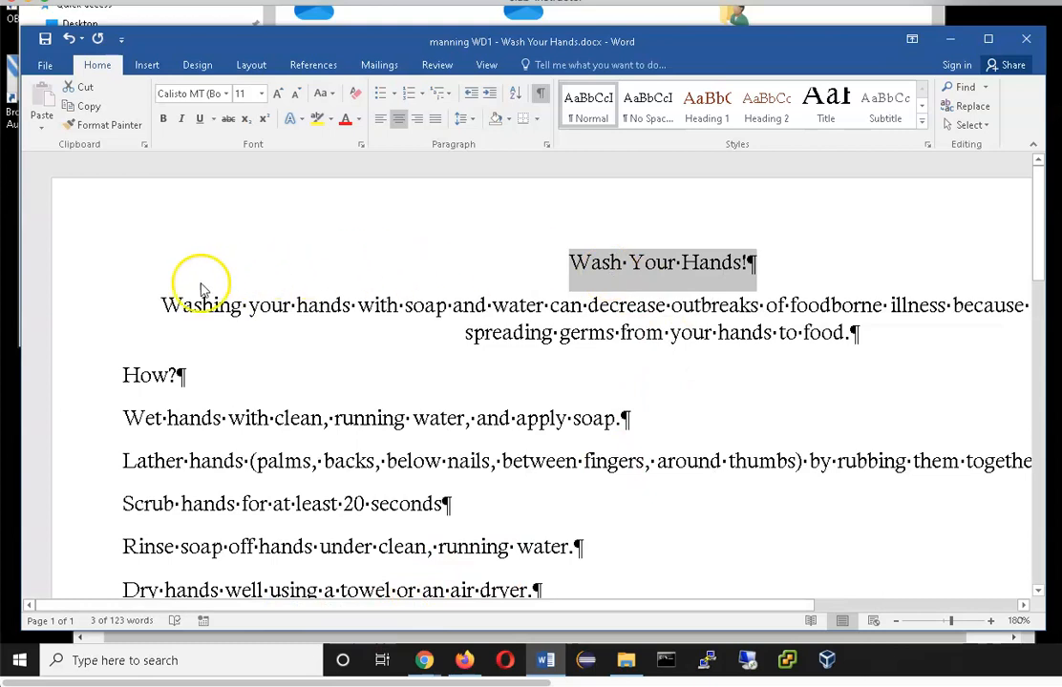
{"action": "left_click", "coordinate": [87, 324]}
{"action": "left_click", "coordinate": [80, 303]}
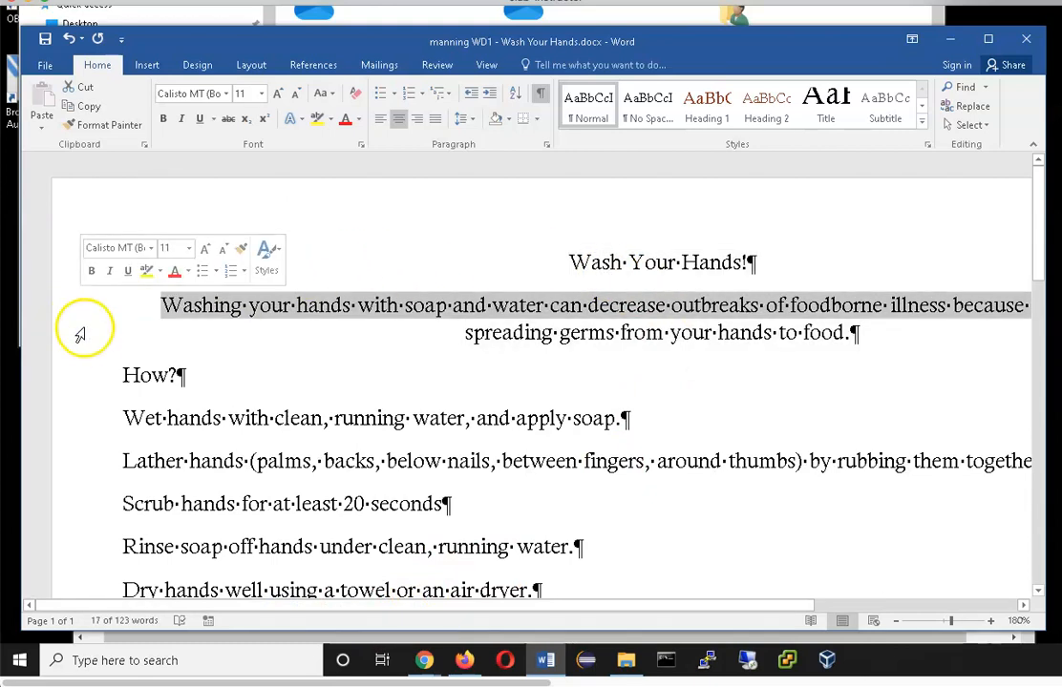
{"action": "left_click", "coordinate": [80, 375]}
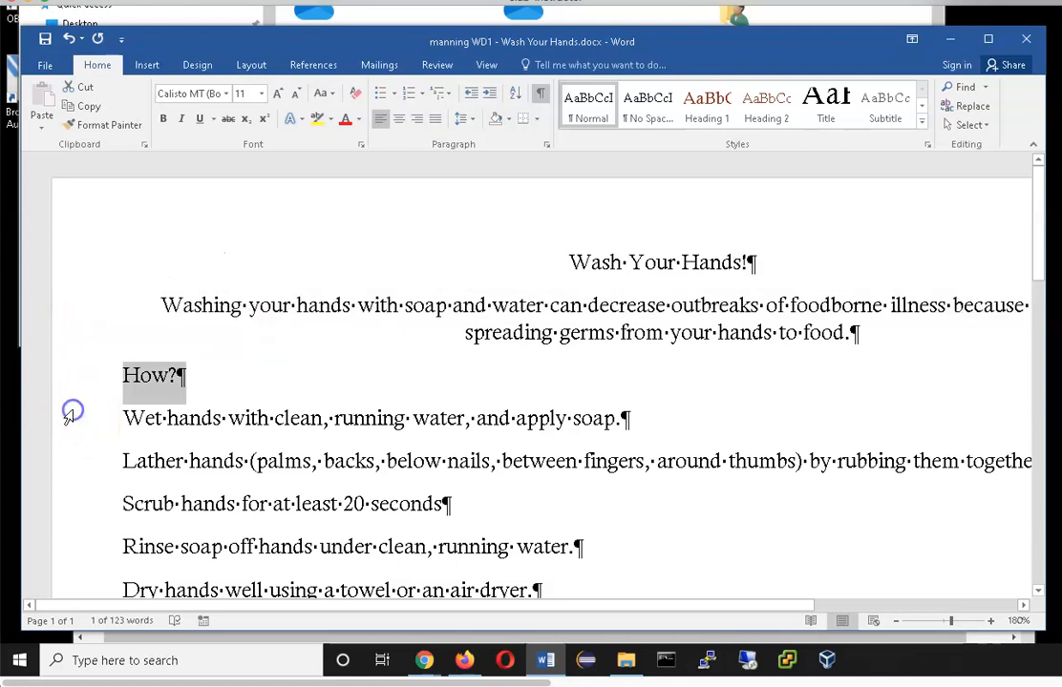
{"action": "left_click", "coordinate": [72, 417]}
{"action": "left_click", "coordinate": [74, 455]}
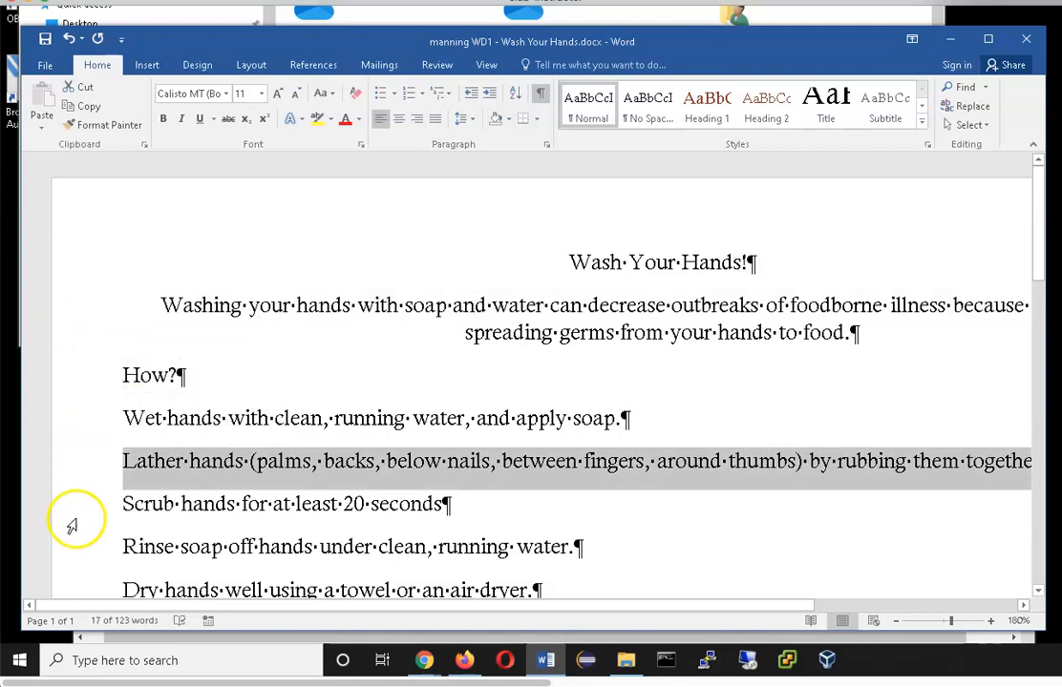
Practice selecting the title and each line of the introductory paragraph, finishing with the title line selected.
{"action": "triple_click", "coordinate": [599, 261]}
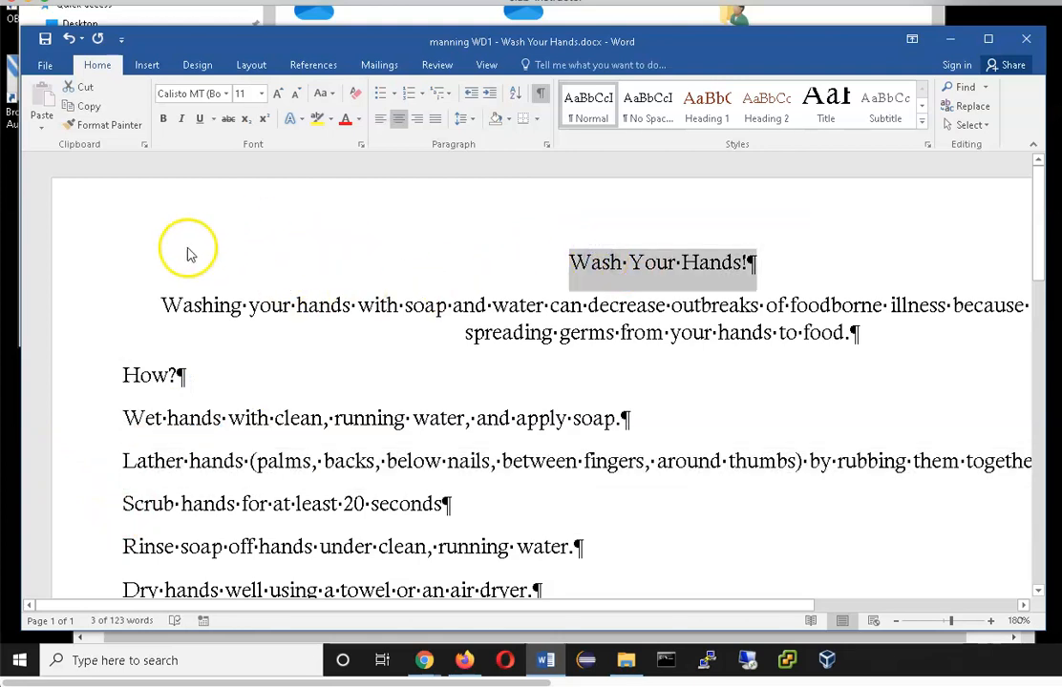
{"action": "left_click", "coordinate": [92, 266]}
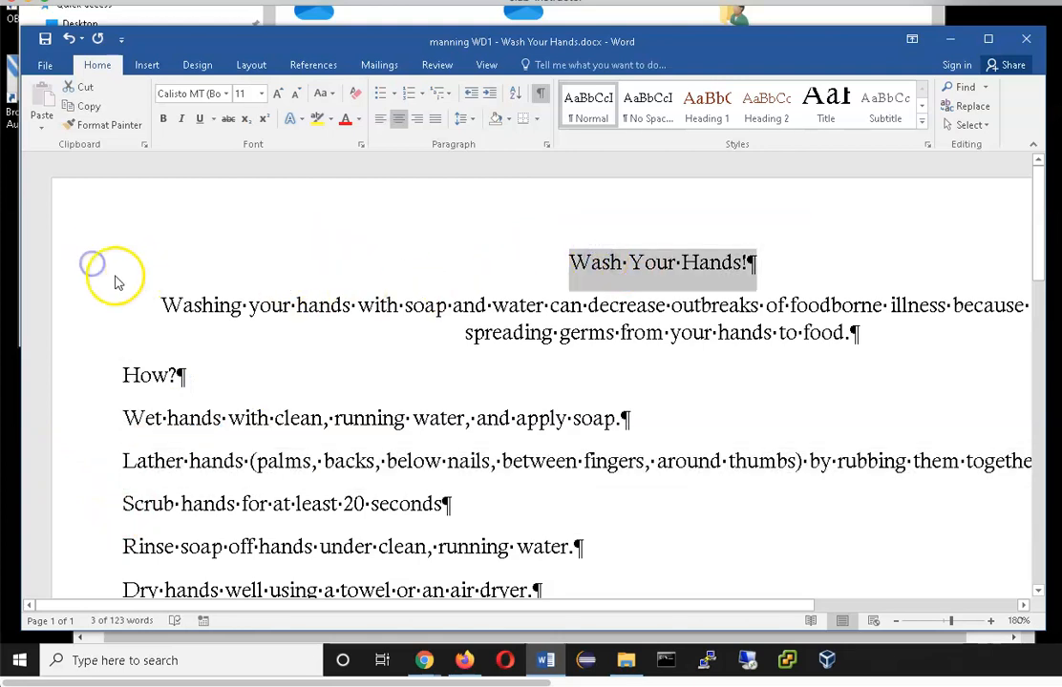
{"action": "left_click", "coordinate": [89, 328]}
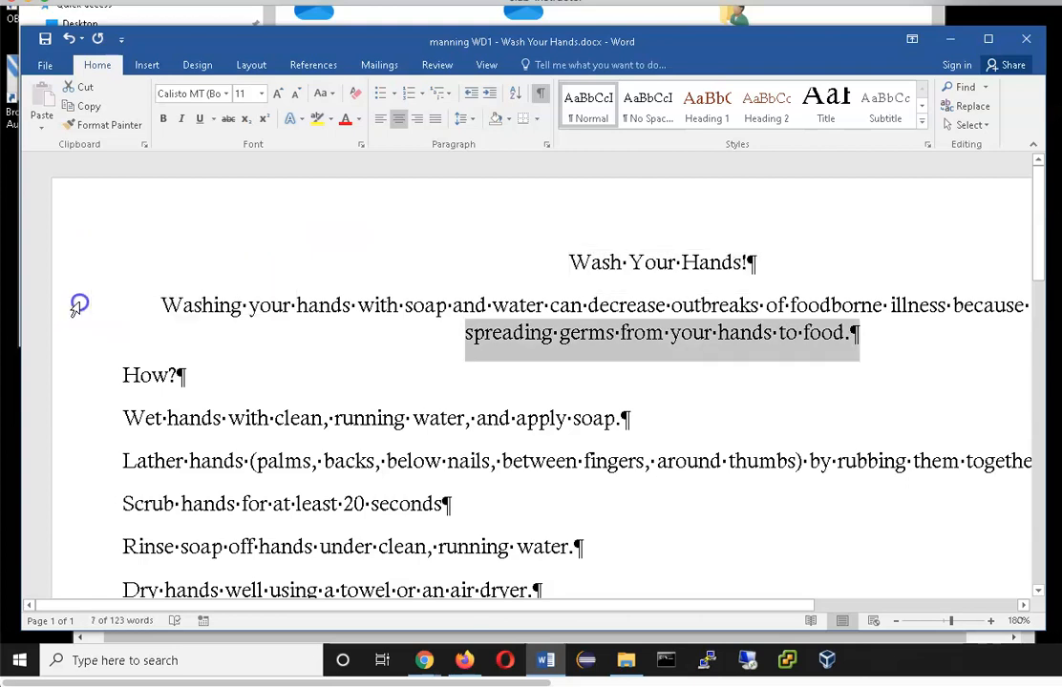
{"action": "left_click", "coordinate": [75, 306]}
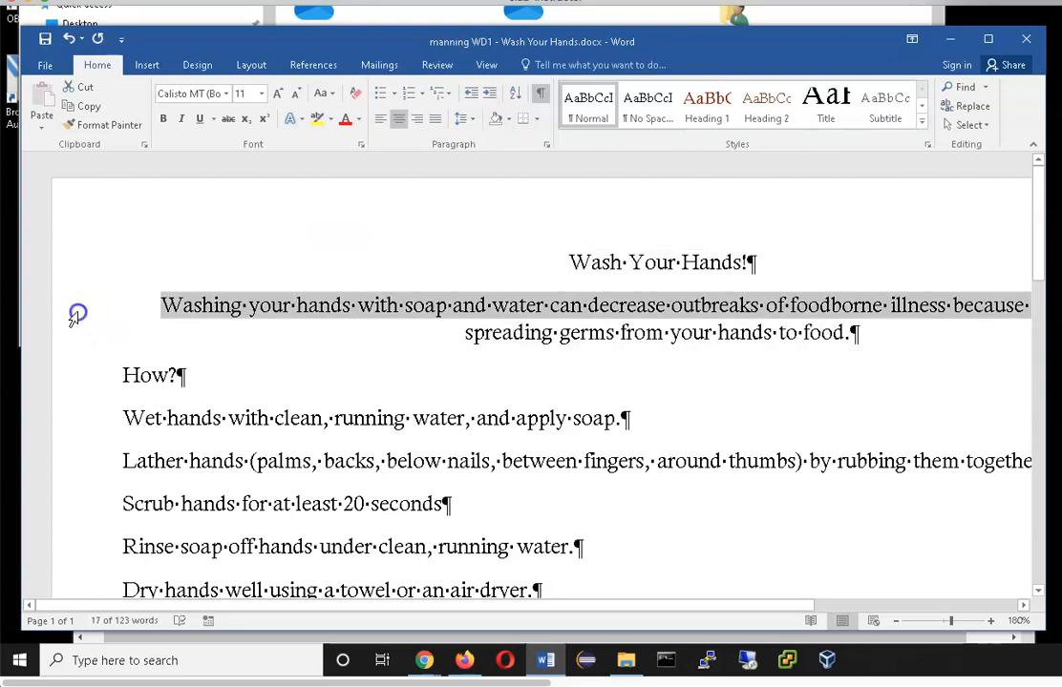
{"action": "mouse_move", "coordinate": [75, 304]}
{"action": "left_mouse_down"}
{"action": "mouse_move", "coordinate": [60, 578]}
{"action": "mouse_move", "coordinate": [52, 429]}
{"action": "mouse_move", "coordinate": [70, 296]}
{"action": "mouse_move", "coordinate": [88, 489]}
{"action": "mouse_move", "coordinate": [86, 308]}
{"action": "left_mouse_up"}
{"action": "left_click", "coordinate": [90, 262]}
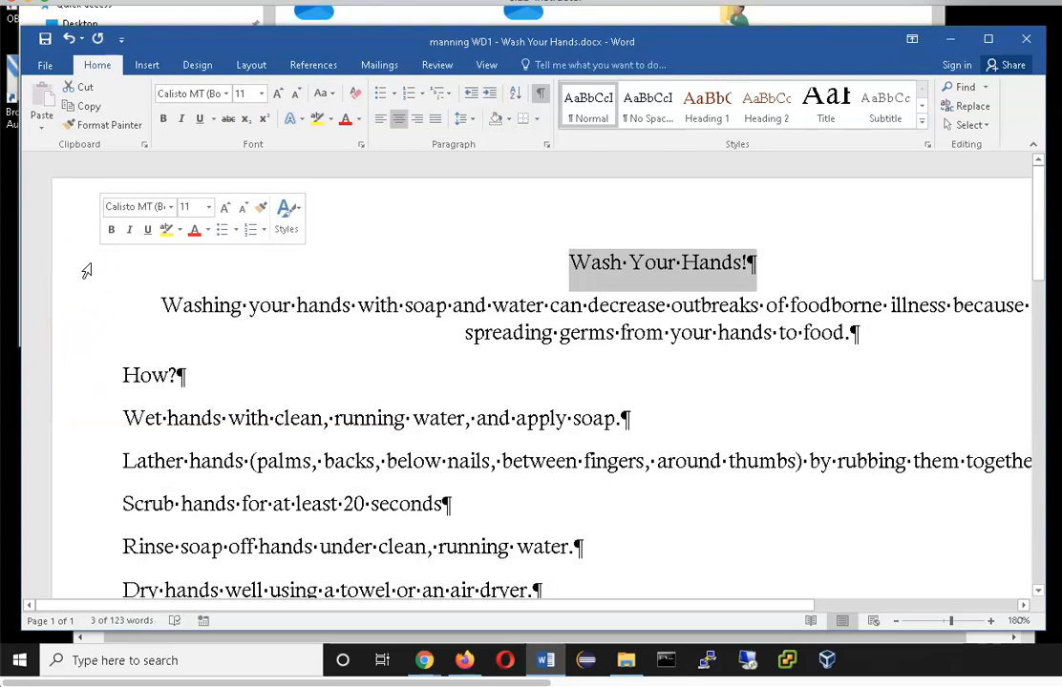
Practice selecting the whole title paragraph and the whole introductory paragraph one after the other.
{"action": "left_click", "coordinate": [549, 266]}
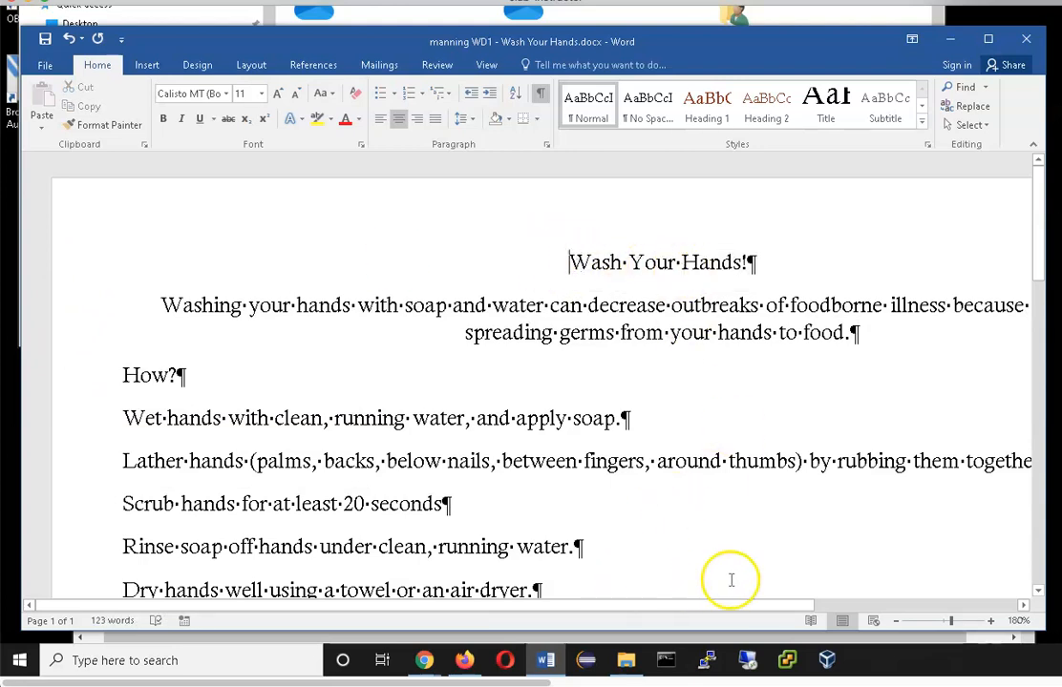
{"action": "left_click_drag", "start_coordinate": [740, 609], "coordinate": [846, 590]}
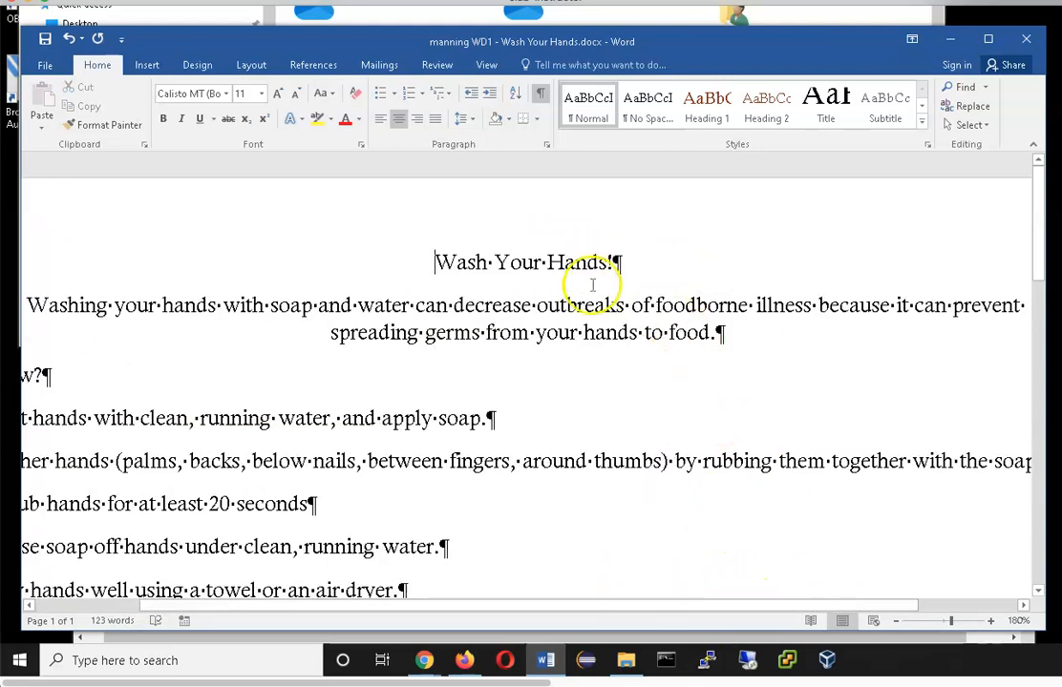
{"action": "triple_click", "coordinate": [456, 263]}
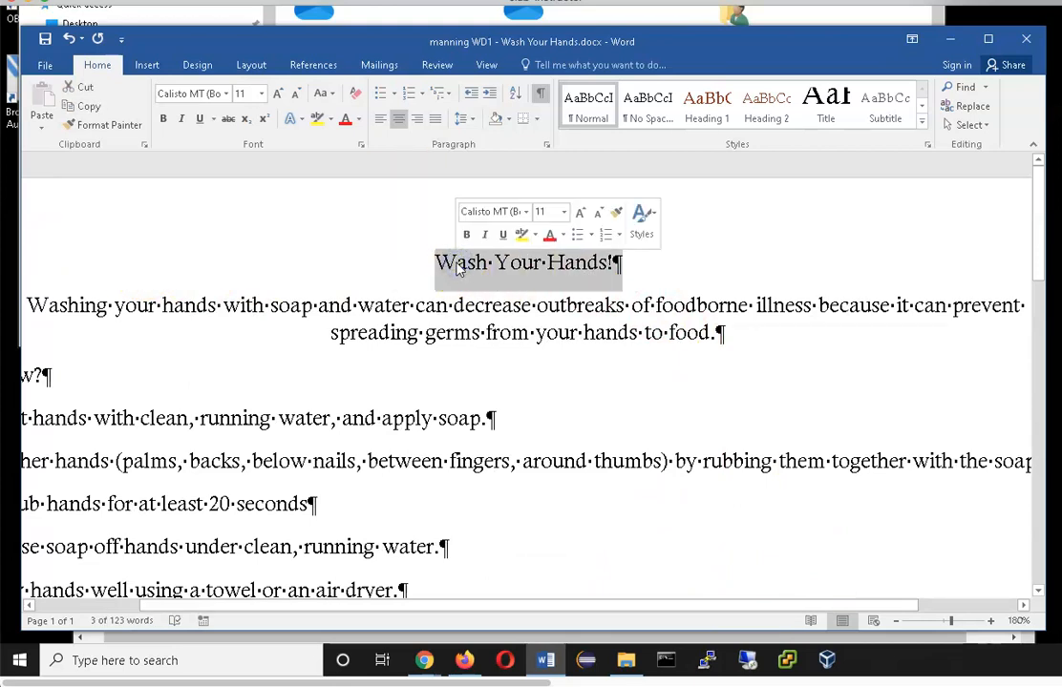
{"action": "triple_click", "coordinate": [416, 307]}
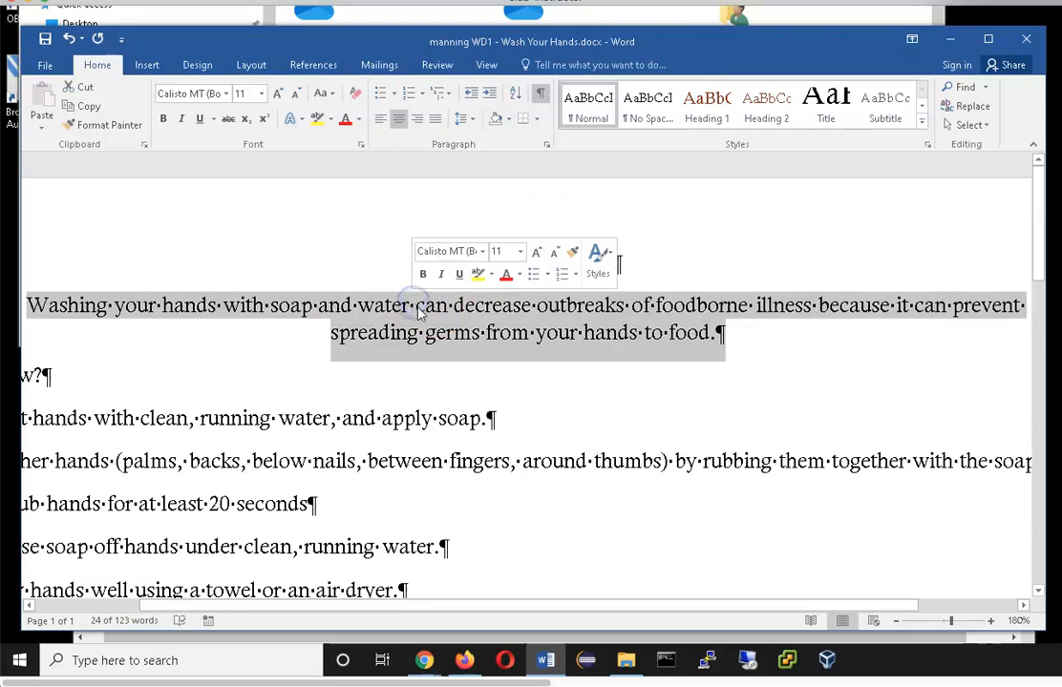
Set the font size of the title "Wash Your Hands!" to 36 points.
{"action": "left_click", "coordinate": [459, 260]}
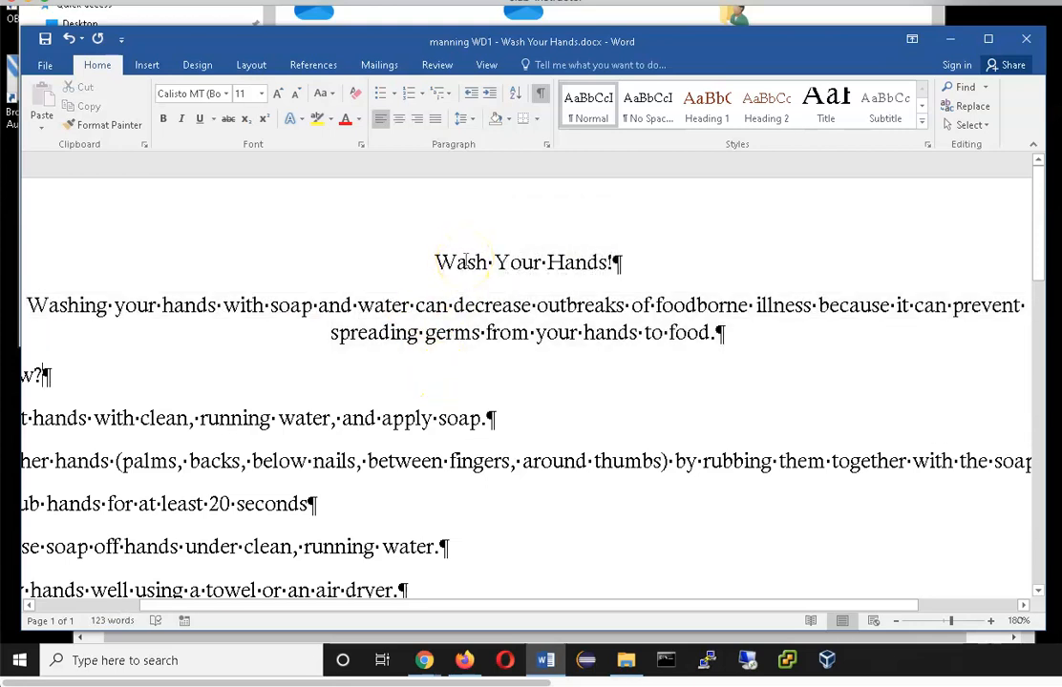
{"action": "triple_click", "coordinate": [464, 260]}
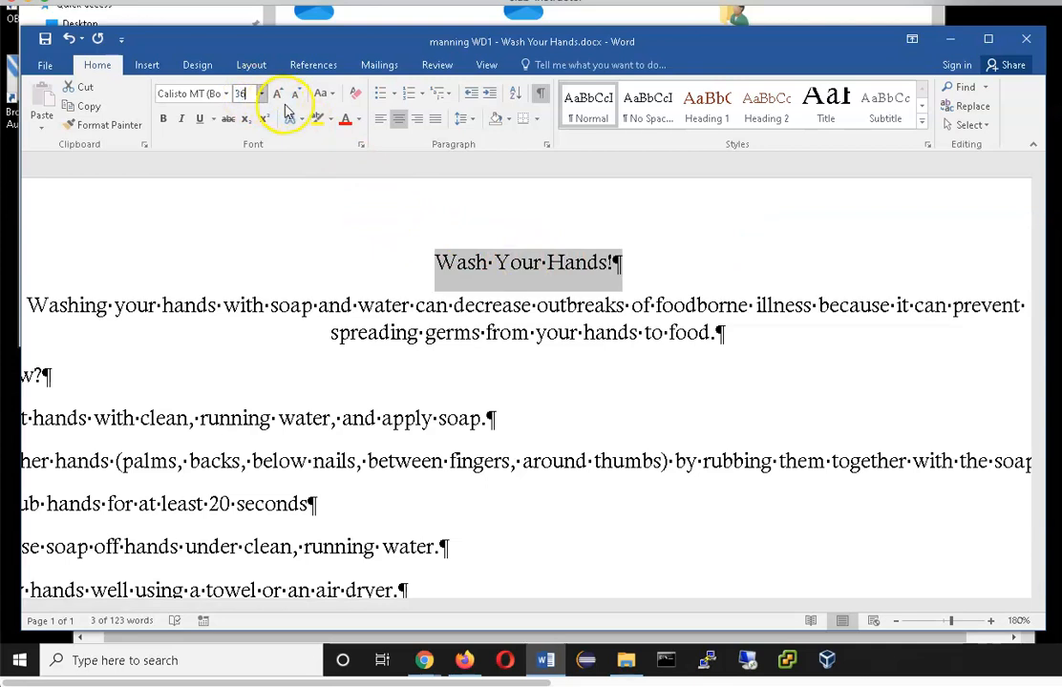
{"action": "key", "text": "Return"}
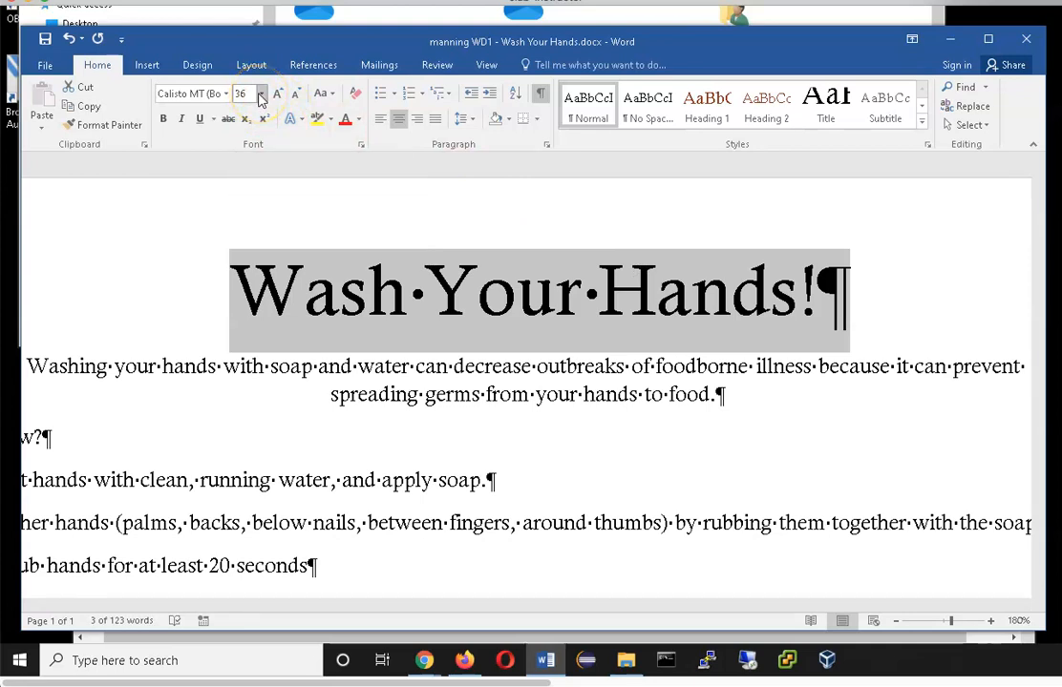
Shrink and enlarge the title's font size repeatedly in increments, ending back at 36 points.
{"action": "key", "text": "ctrl+shift+comma"}
{"action": "key", "text": "ctrl+shift+comma"}
{"action": "key", "text": "ctrl+shift+comma"}
{"action": "key", "text": "ctrl+shift+comma"}
{"action": "key", "text": "ctrl+shift+period"}
{"action": "key", "text": "ctrl+shift+period"}
{"action": "key", "text": "ctrl+shift+period"}
{"action": "key", "text": "ctrl+shift+period"}
{"action": "key", "text": "ctrl+shift+period"}
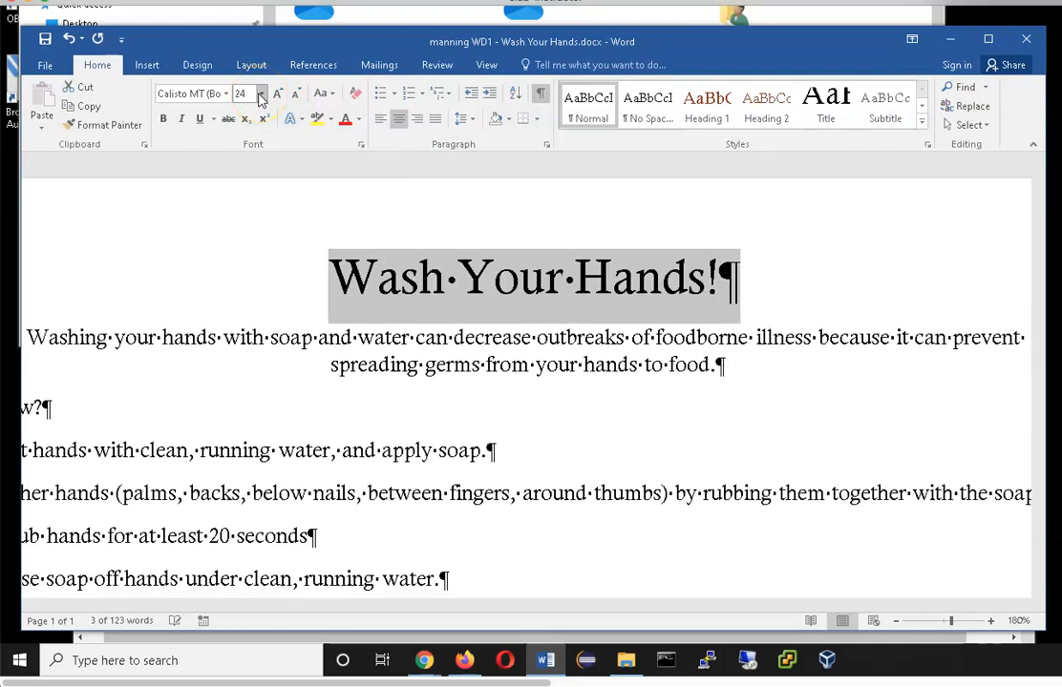
{"action": "key", "text": "ctrl+shift+comma"}
{"action": "key", "text": "ctrl+shift+comma"}
{"action": "key", "text": "ctrl+shift+comma"}
{"action": "key", "text": "ctrl+shift+comma"}
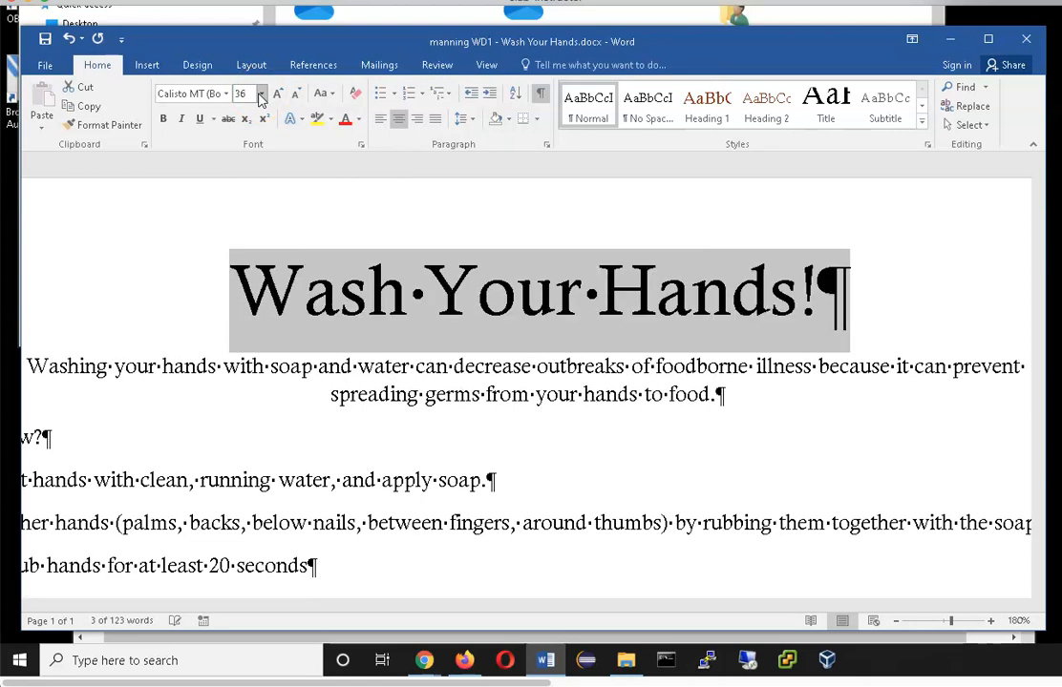
{"action": "key", "text": "ctrl+shift+period"}
{"action": "key", "text": "ctrl+shift+period"}
{"action": "key", "text": "ctrl+shift+period"}
{"action": "key", "text": "ctrl+shift+period"}
{"action": "key", "text": "ctrl+shift+comma"}
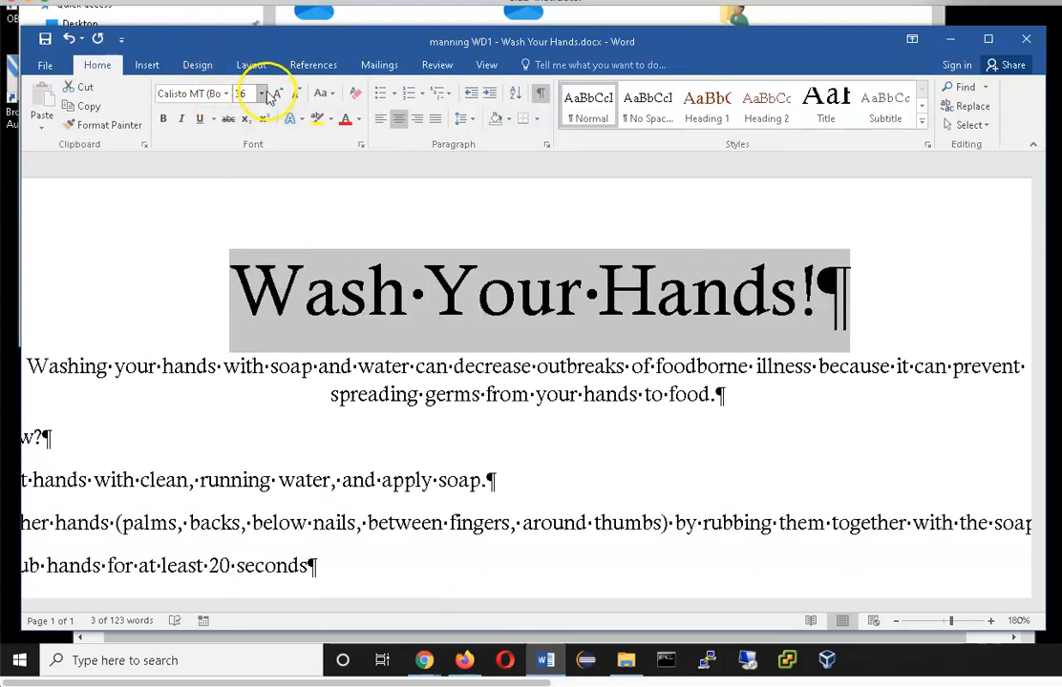
Try the custom font size 31 on the title and restore it to 36 points.
{"action": "left_click", "coordinate": [261, 94]}
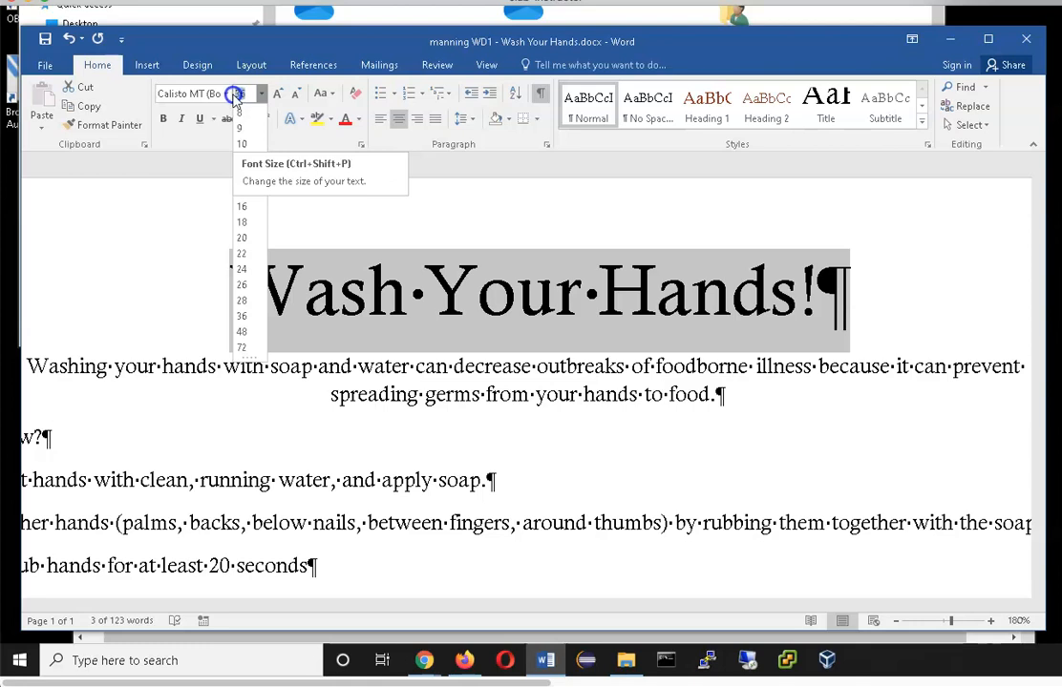
{"action": "type", "text": "31"}
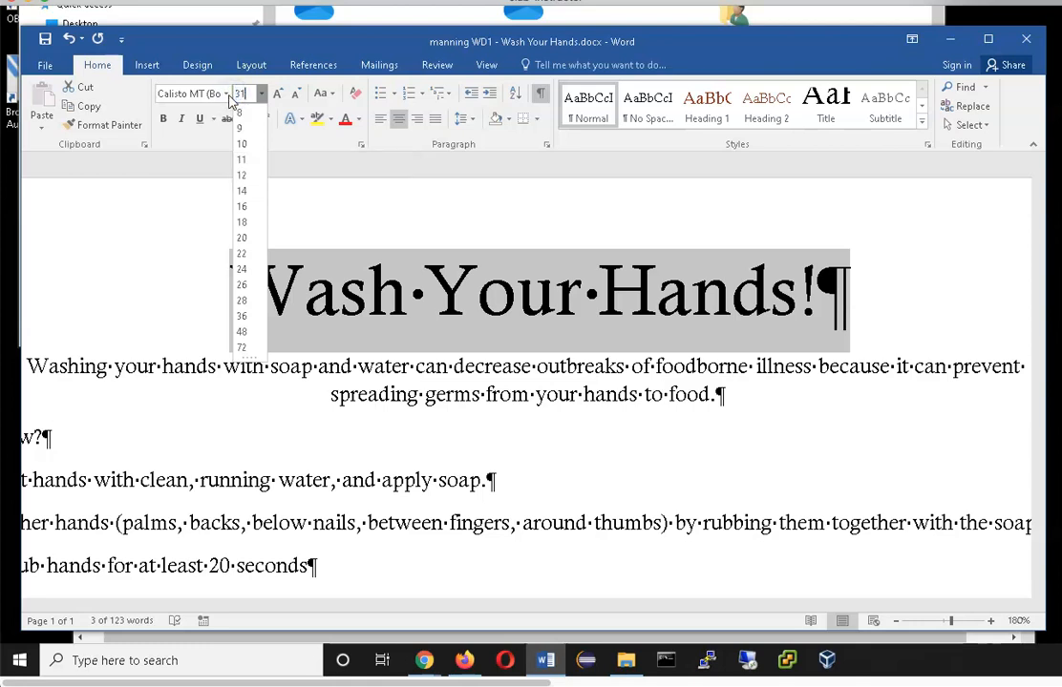
{"action": "key", "text": "Return"}
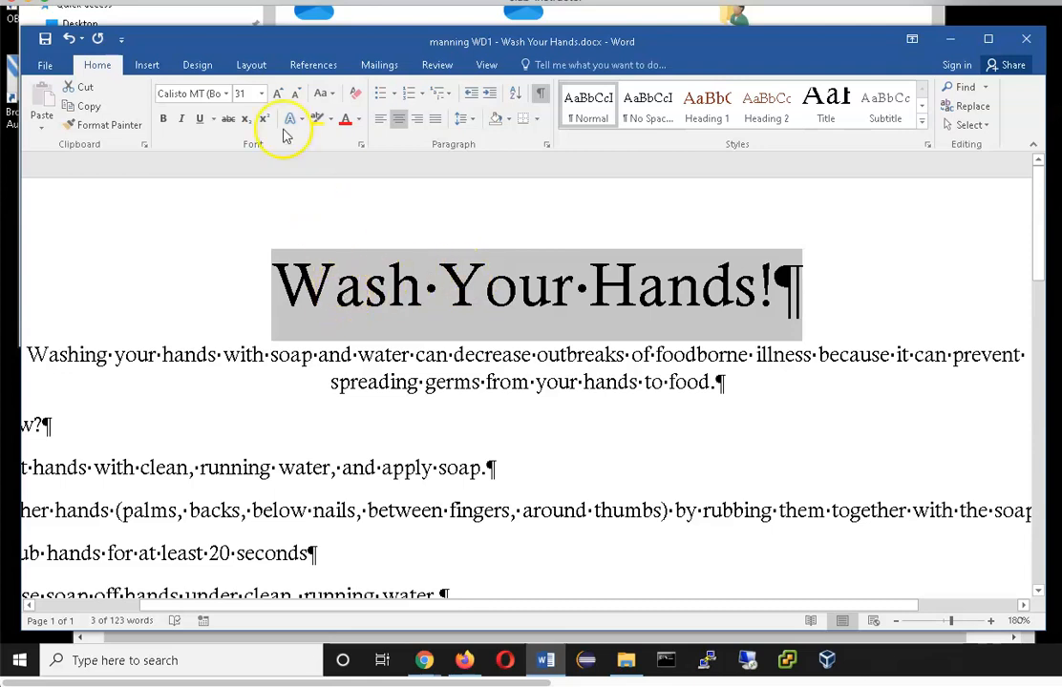
{"action": "left_click", "coordinate": [262, 94]}
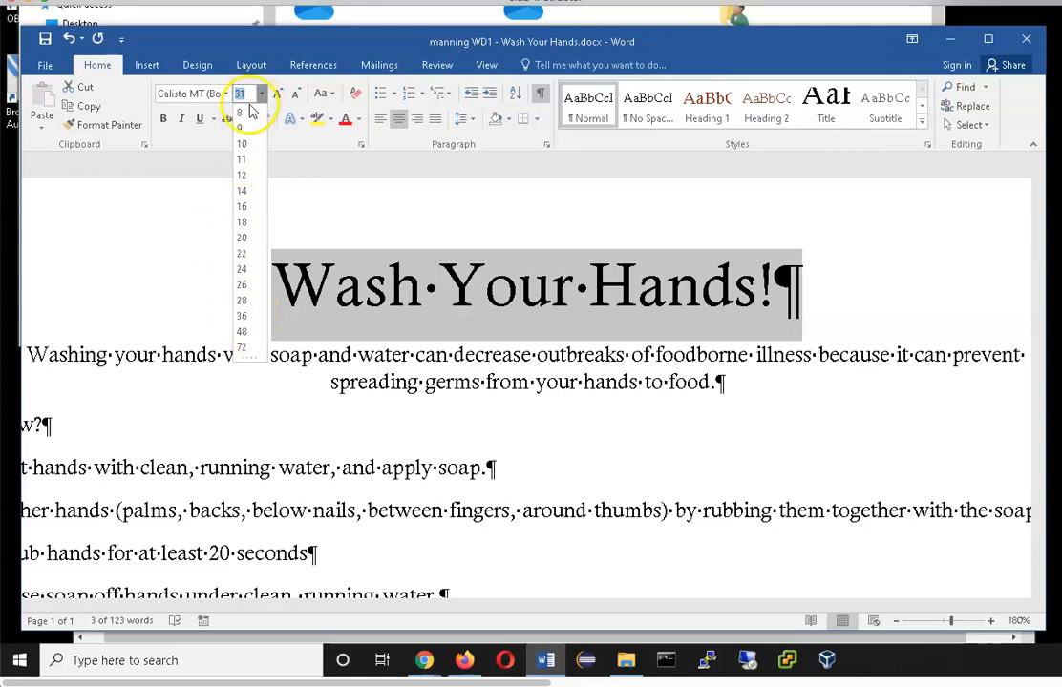
{"action": "left_click", "coordinate": [241, 316]}
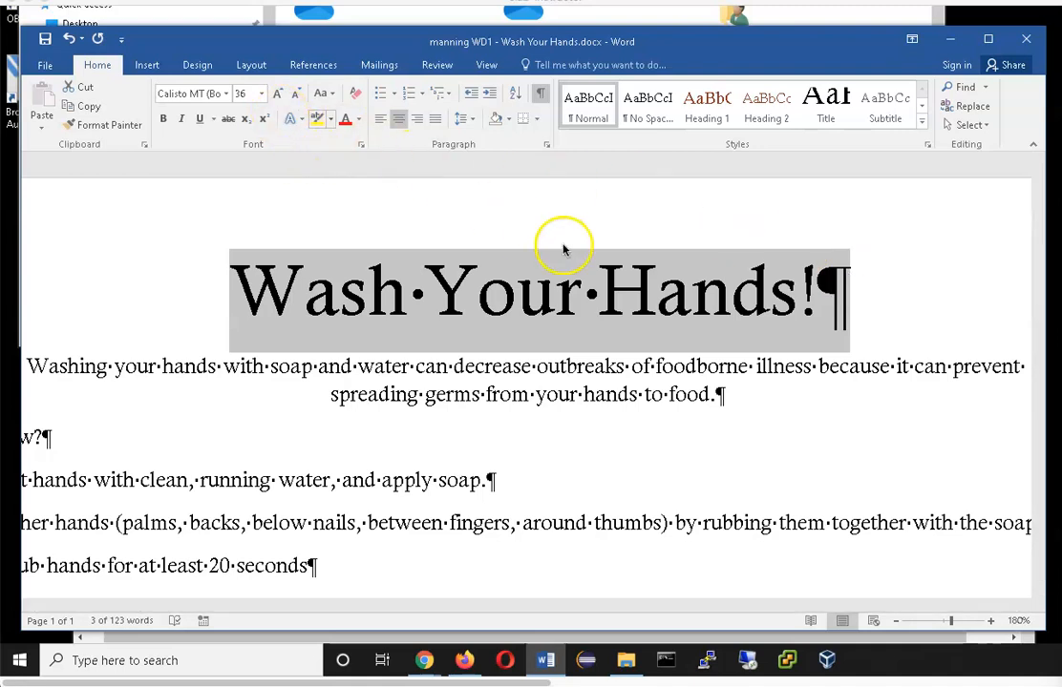
Change the font of the title "Wash Your Hands!" to Rockwell Extra Bold.
{"action": "left_click", "coordinate": [194, 93]}
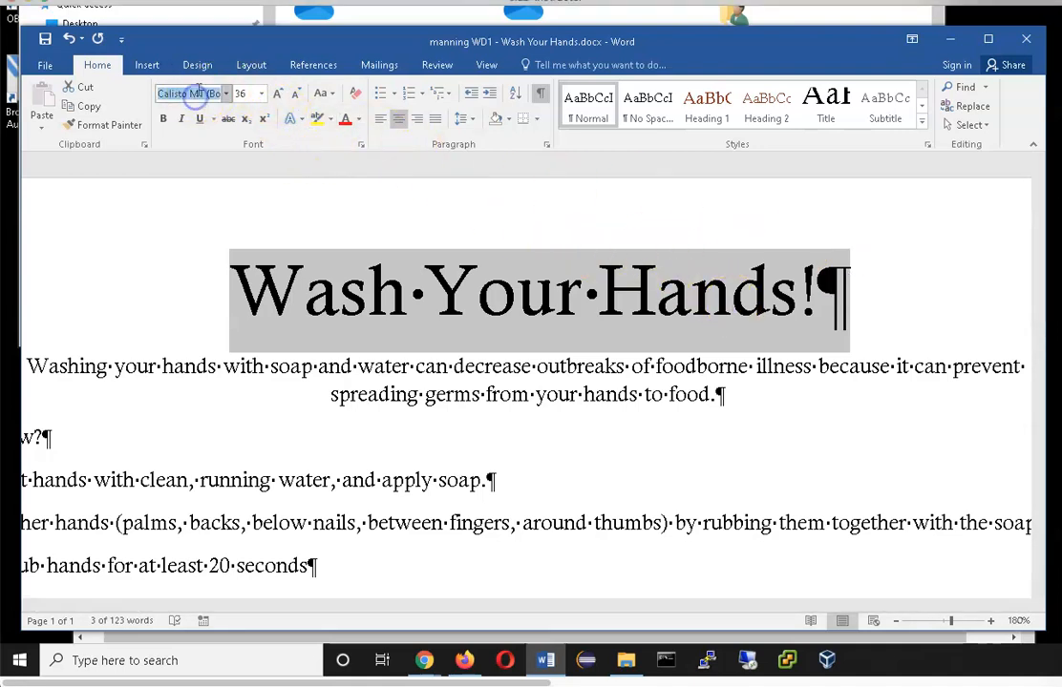
{"action": "left_click", "coordinate": [227, 95]}
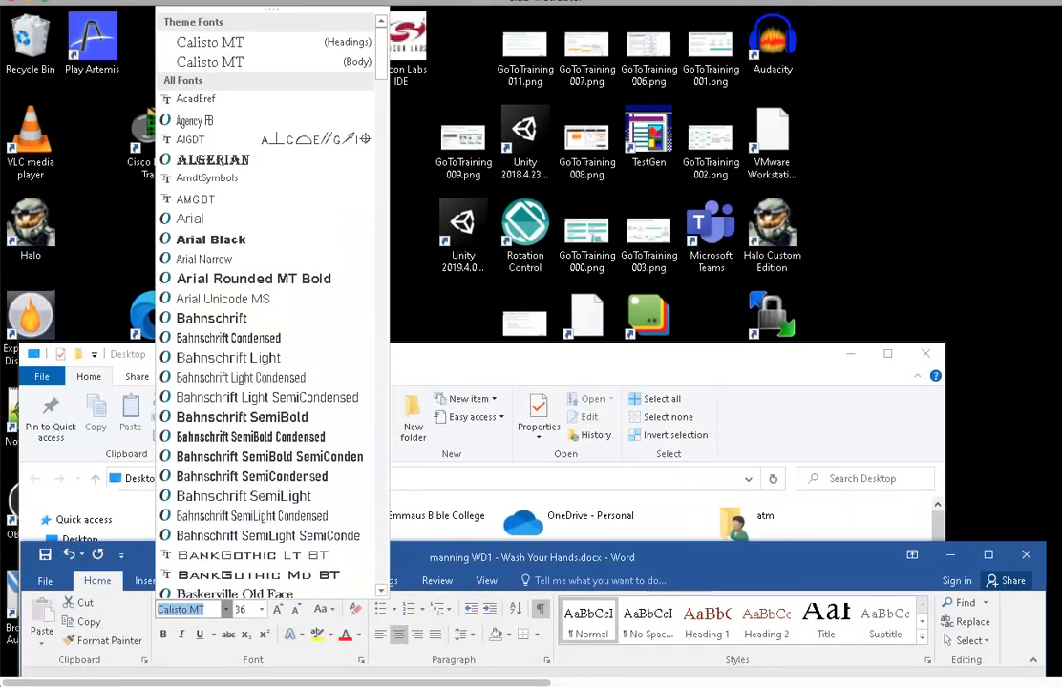
{"action": "left_click_drag", "start_coordinate": [379, 43], "coordinate": [377, 324]}
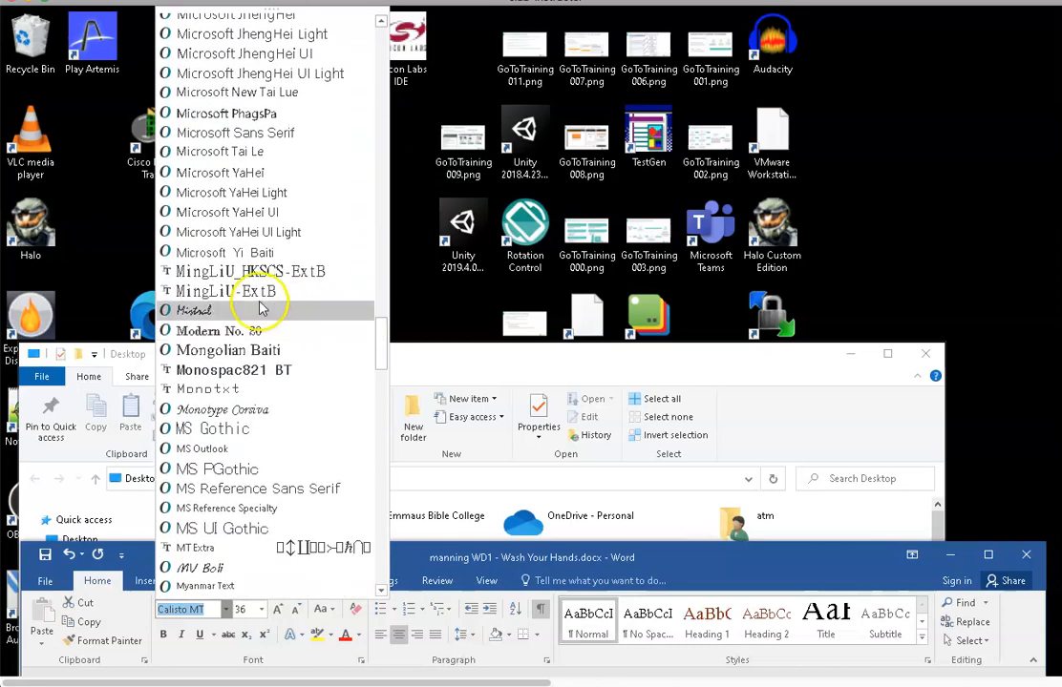
{"action": "type", "text": "r"}
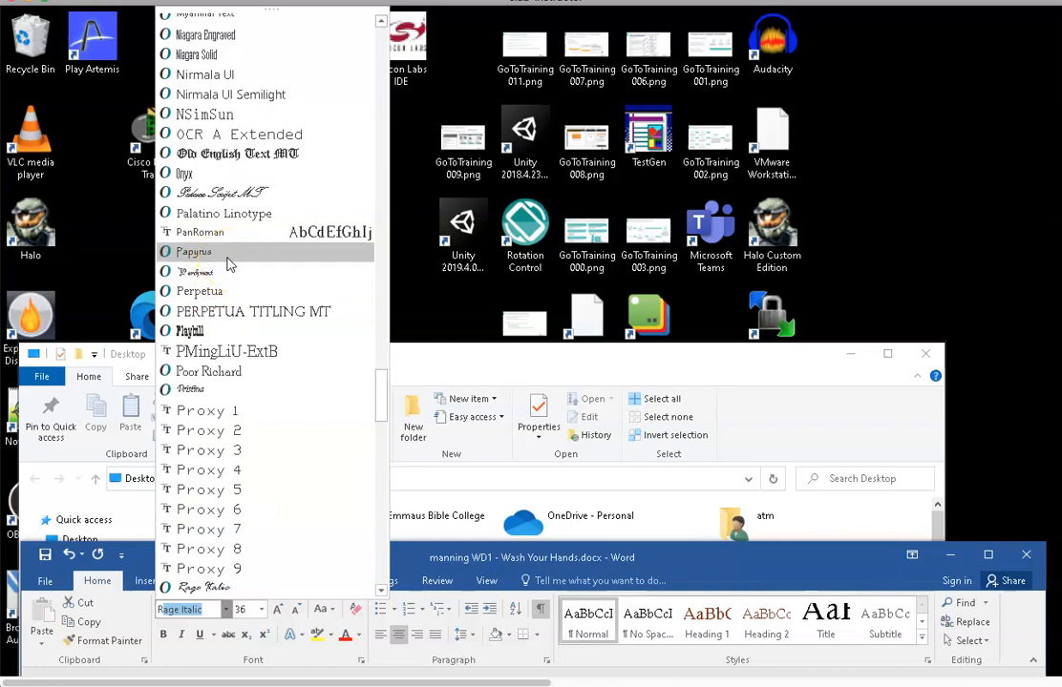
{"action": "key", "text": "BackSpace"}
{"action": "type", "text": "ockwell"}
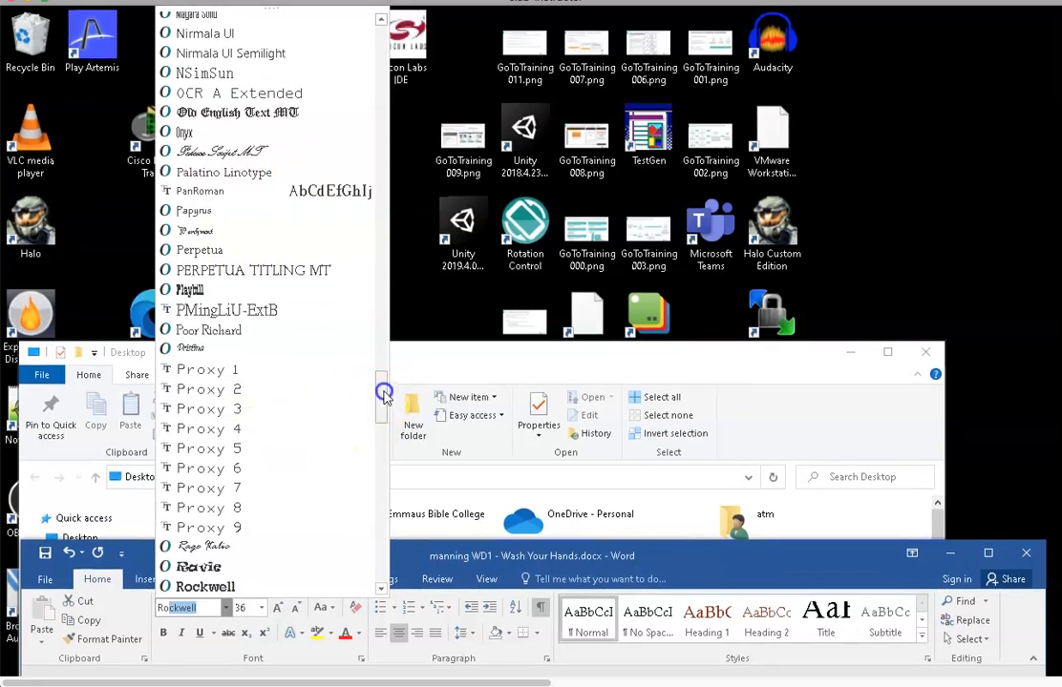
{"action": "left_click_drag", "start_coordinate": [387, 392], "coordinate": [386, 403]}
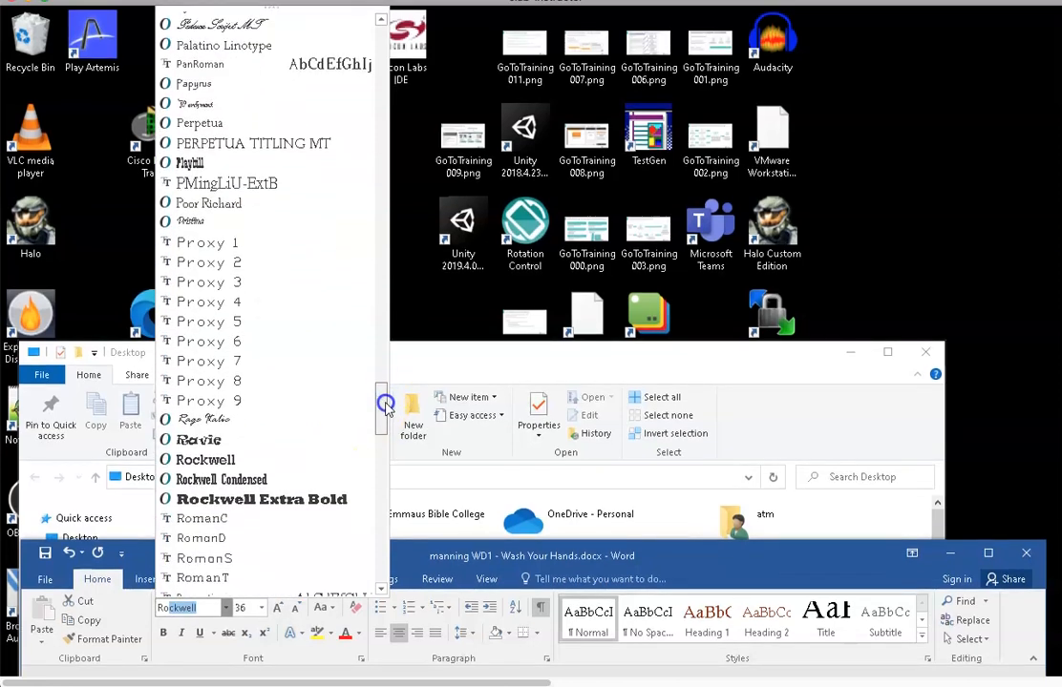
{"action": "left_click", "coordinate": [279, 509]}
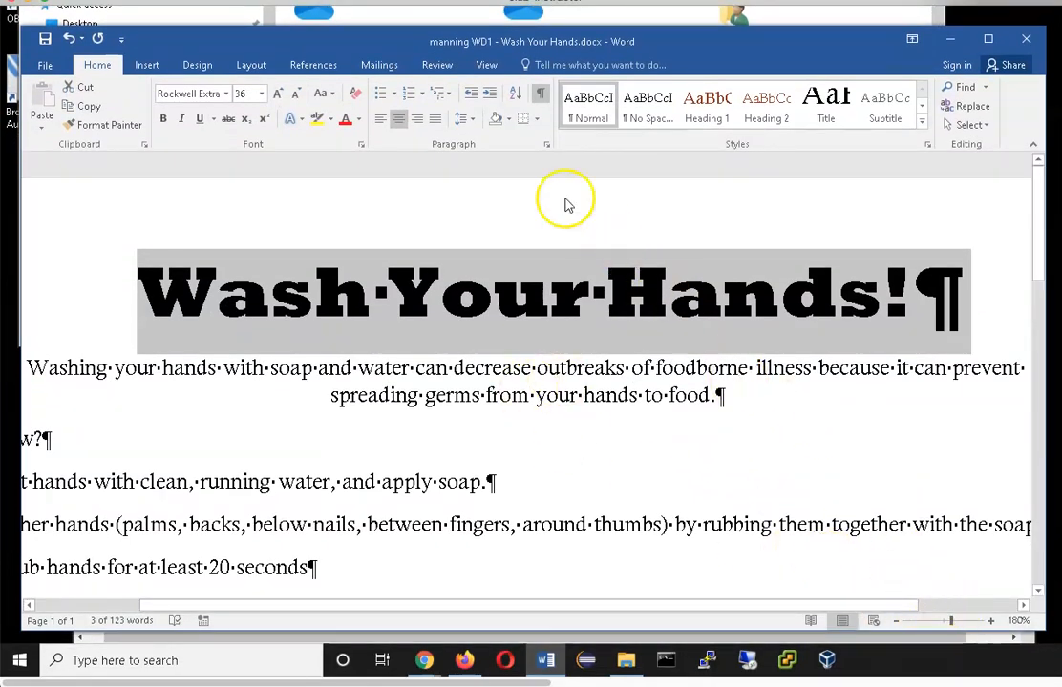
Change the case of the whole flyer title to UPPERCASE.
{"action": "left_click", "coordinate": [486, 65]}
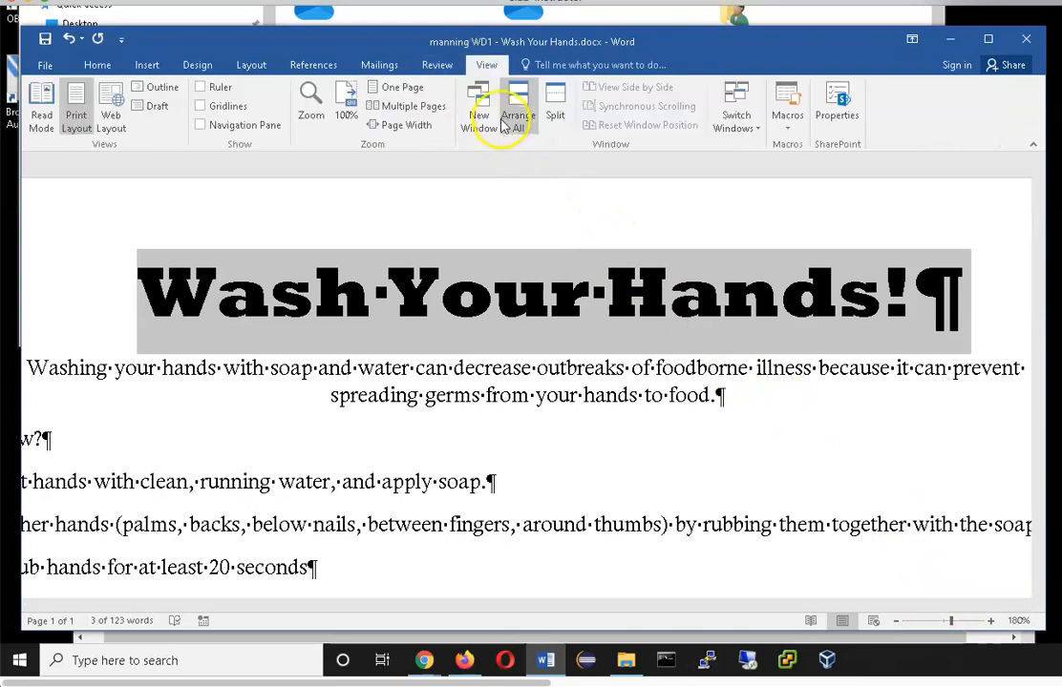
{"action": "left_click", "coordinate": [408, 126]}
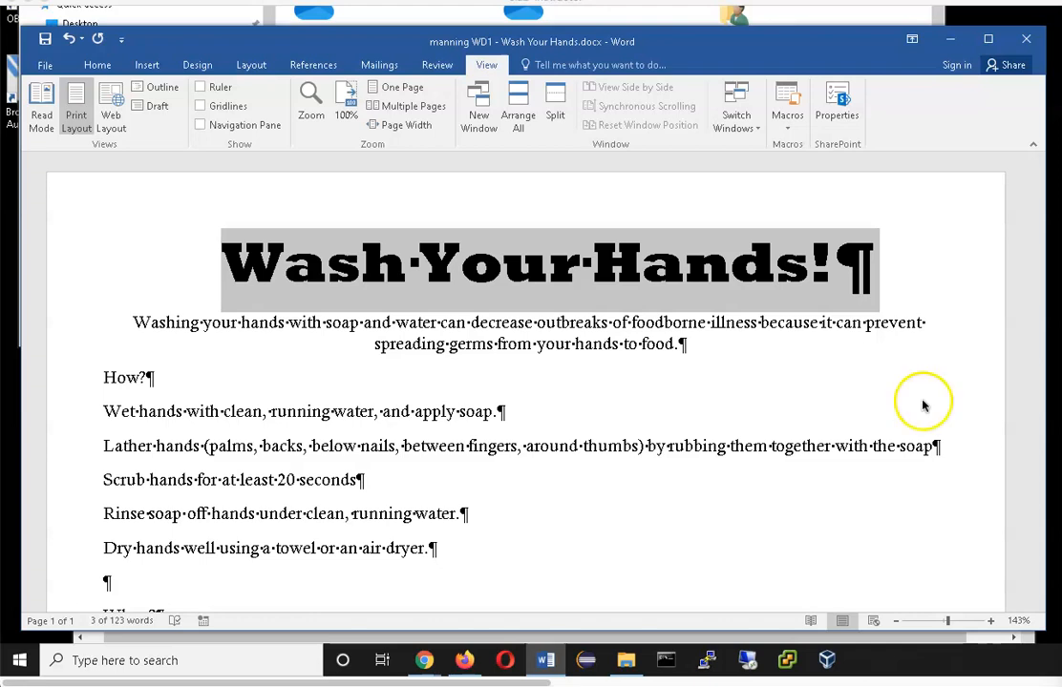
{"action": "left_click", "coordinate": [593, 265]}
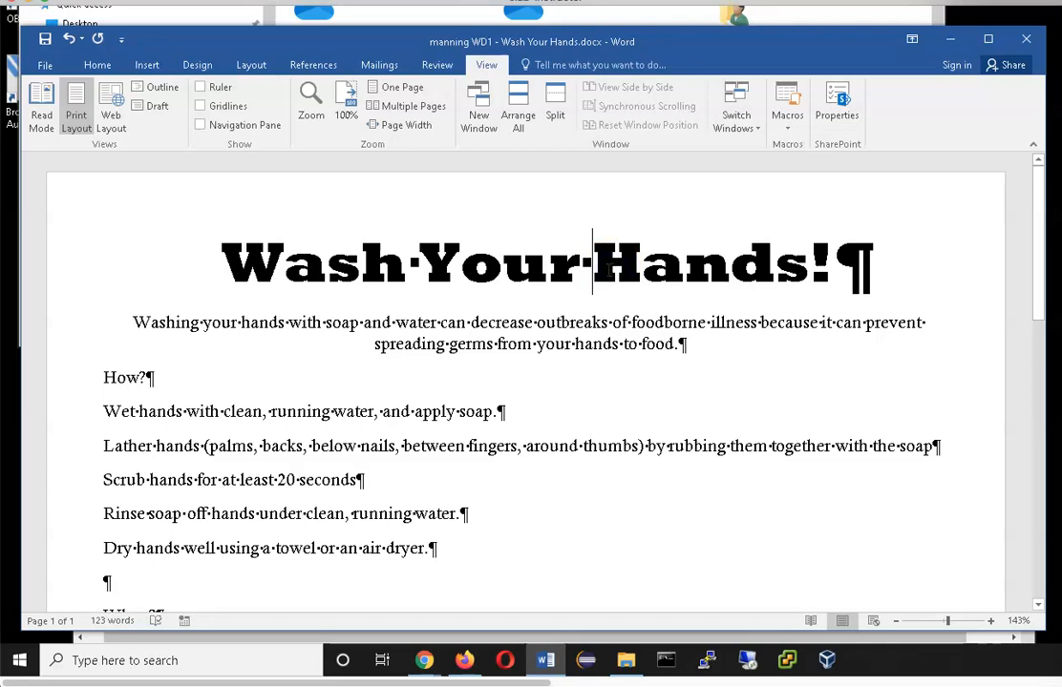
{"action": "triple_click", "coordinate": [625, 258]}
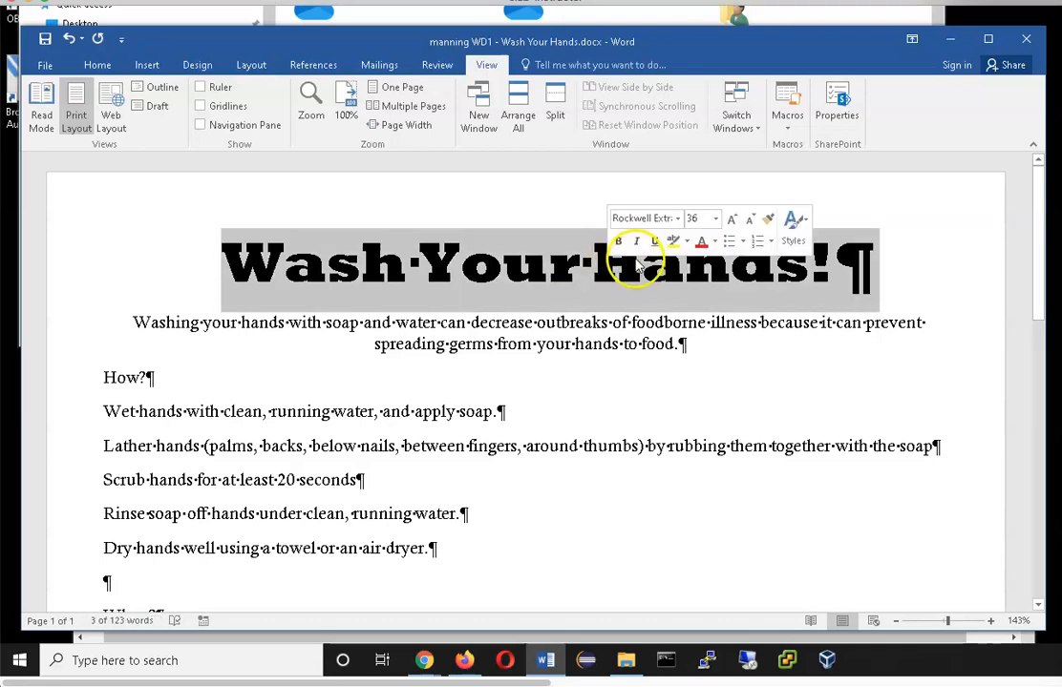
{"action": "left_click", "coordinate": [96, 65]}
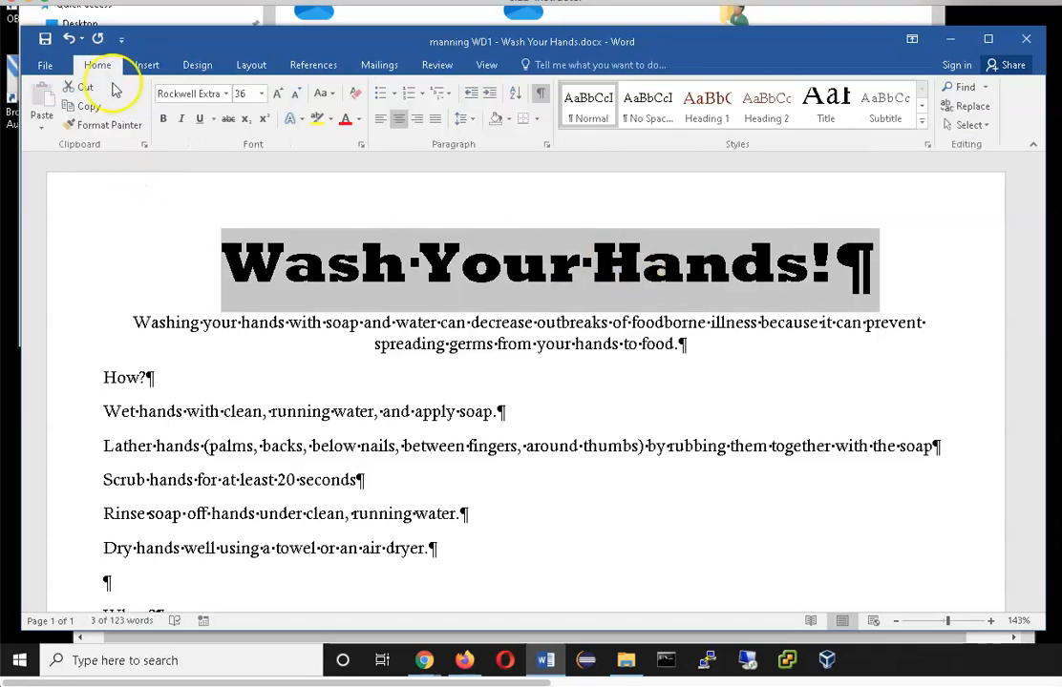
{"action": "left_click", "coordinate": [330, 93]}
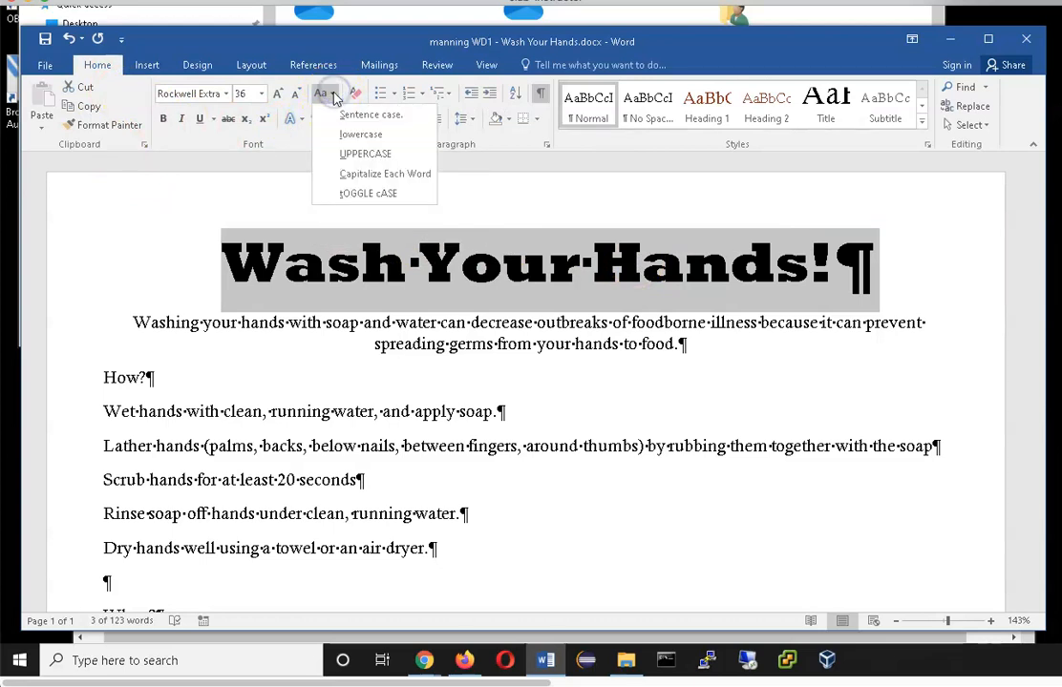
{"action": "left_click", "coordinate": [369, 154]}
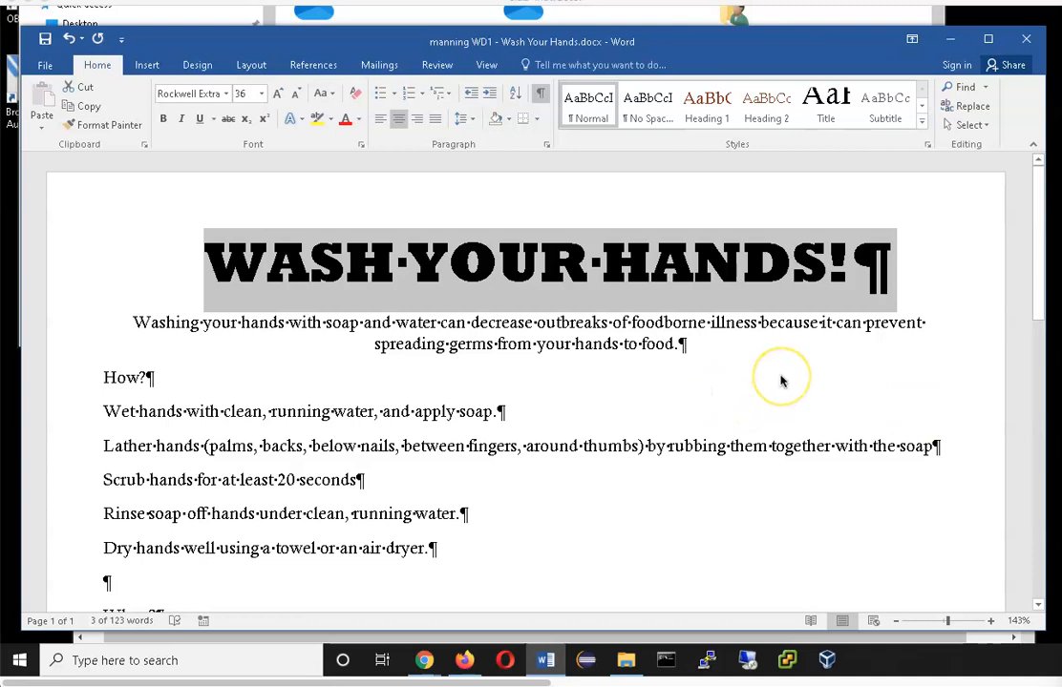
Apply the text effect with white fill and an orange outline to the title and deselect it.
{"action": "left_click", "coordinate": [299, 121]}
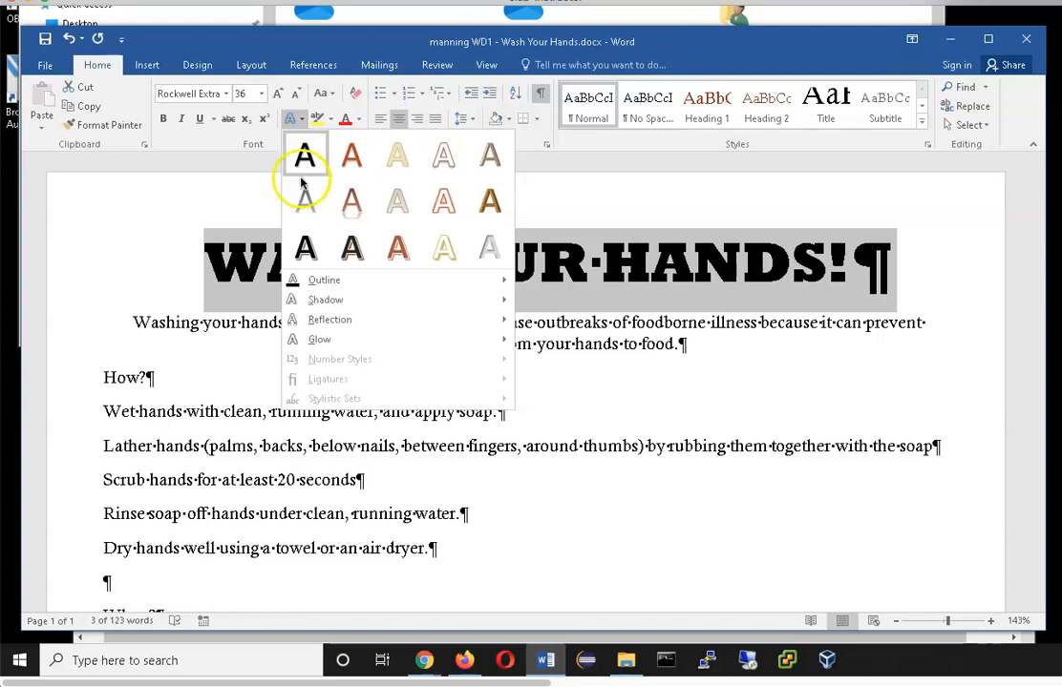
{"action": "left_click", "coordinate": [306, 201]}
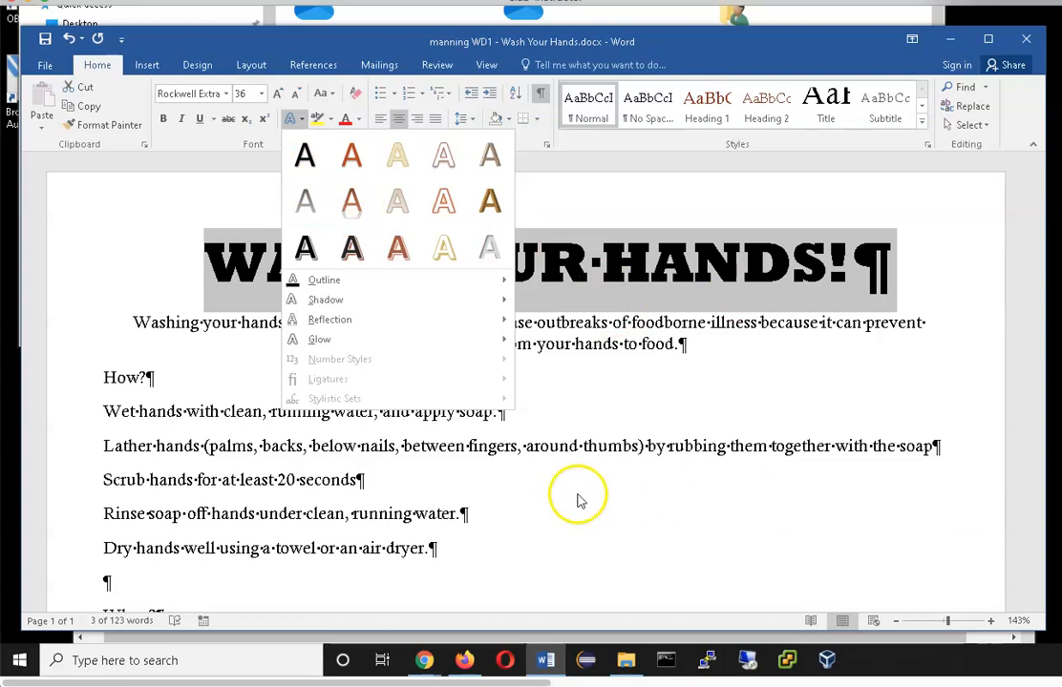
{"action": "left_click", "coordinate": [441, 200]}
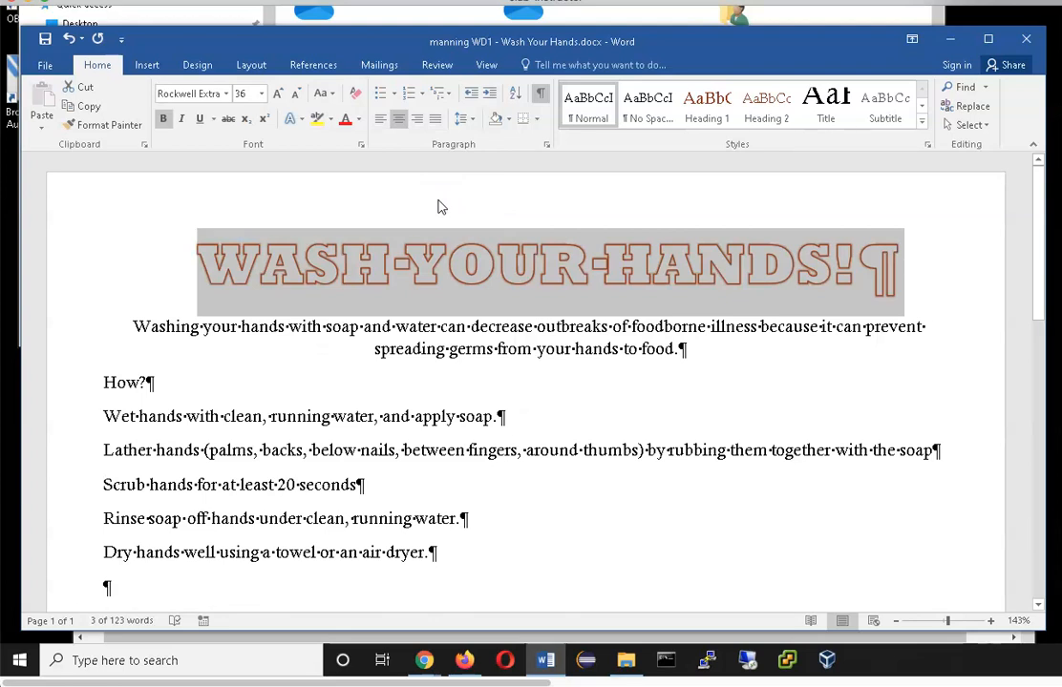
{"action": "left_click", "coordinate": [479, 373]}
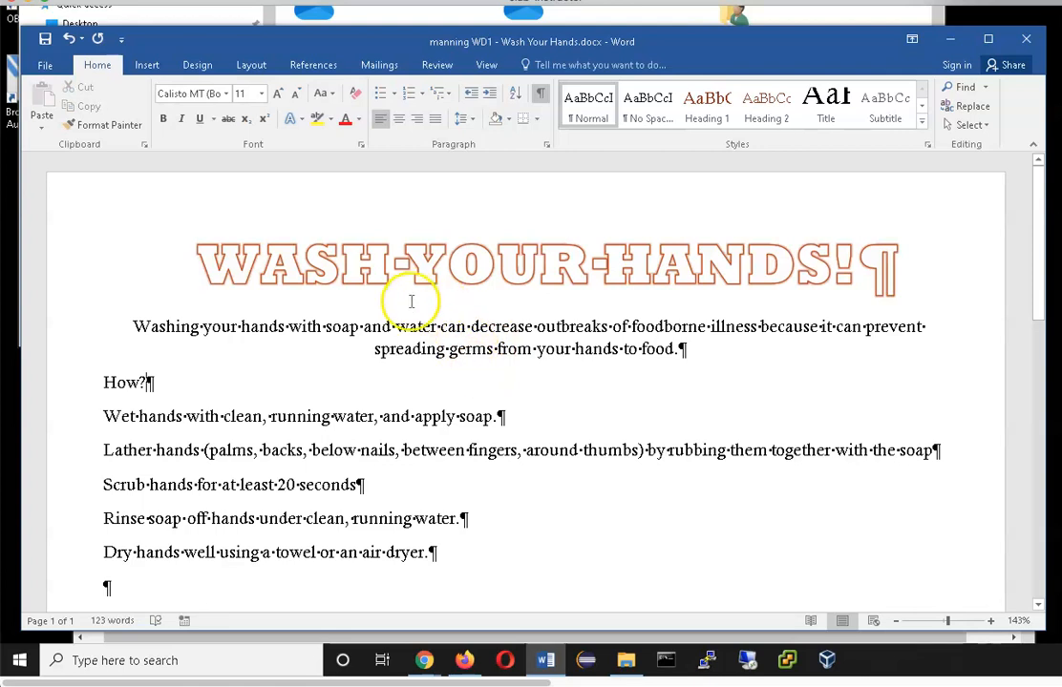
Shade the title paragraph with a dark brown theme color.
{"action": "double_click", "coordinate": [408, 267]}
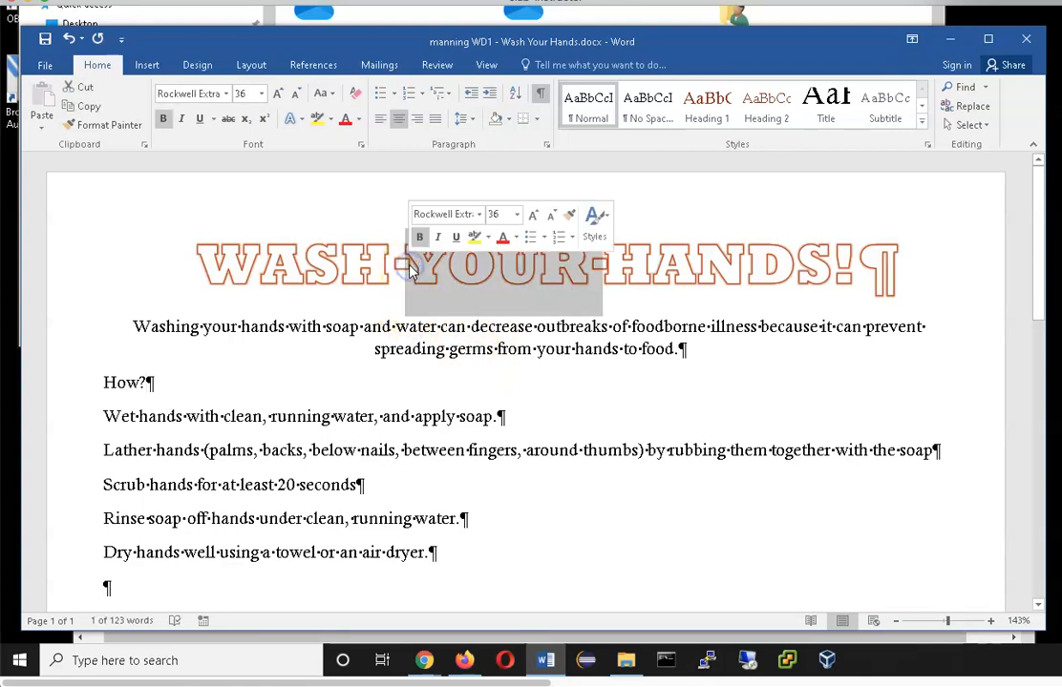
{"action": "triple_click", "coordinate": [409, 267]}
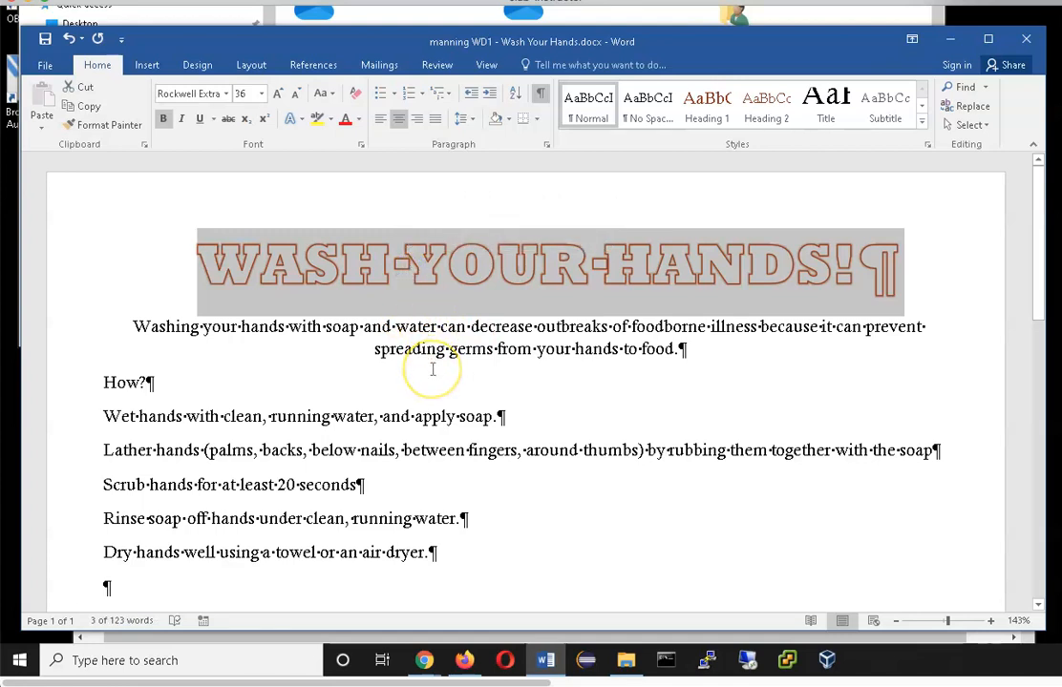
{"action": "left_click", "coordinate": [208, 344]}
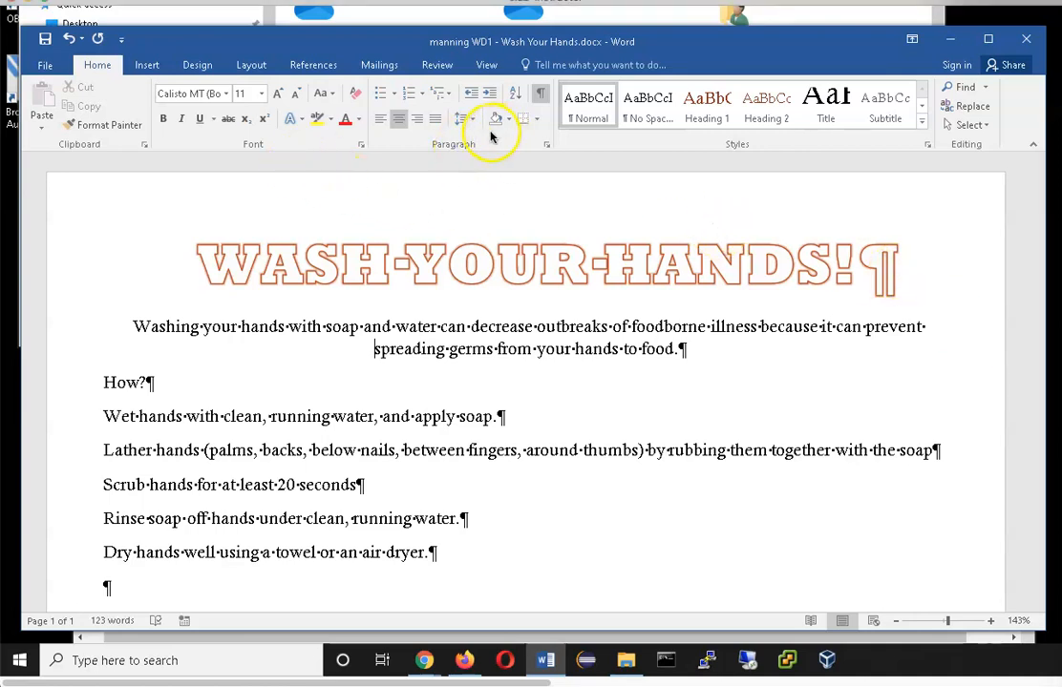
{"action": "left_click", "coordinate": [445, 260]}
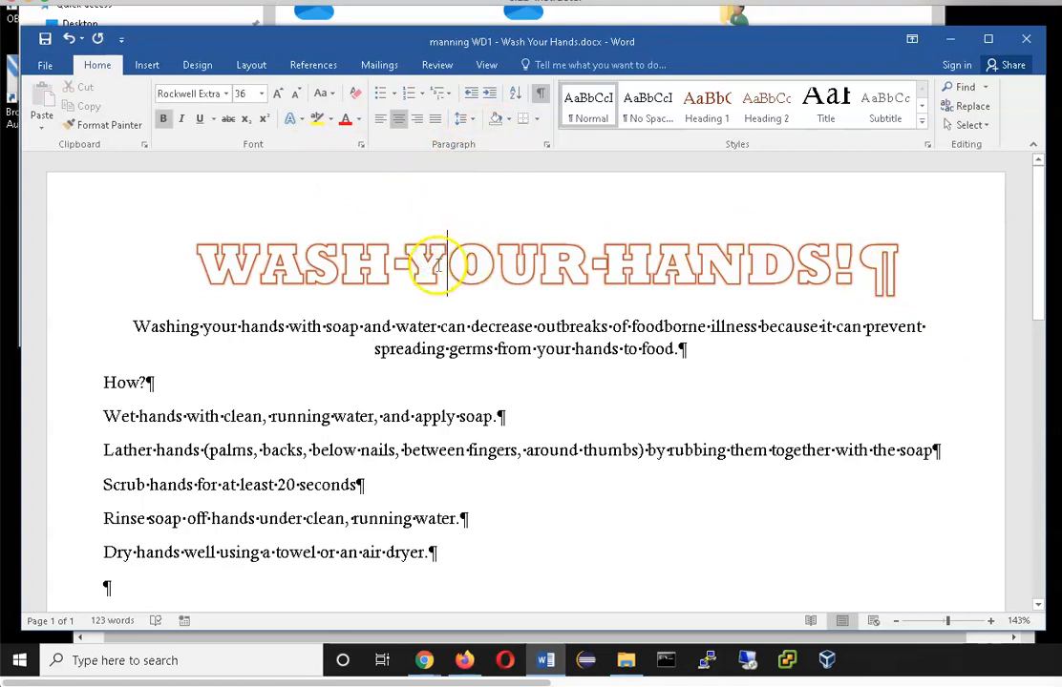
{"action": "left_click", "coordinate": [511, 120]}
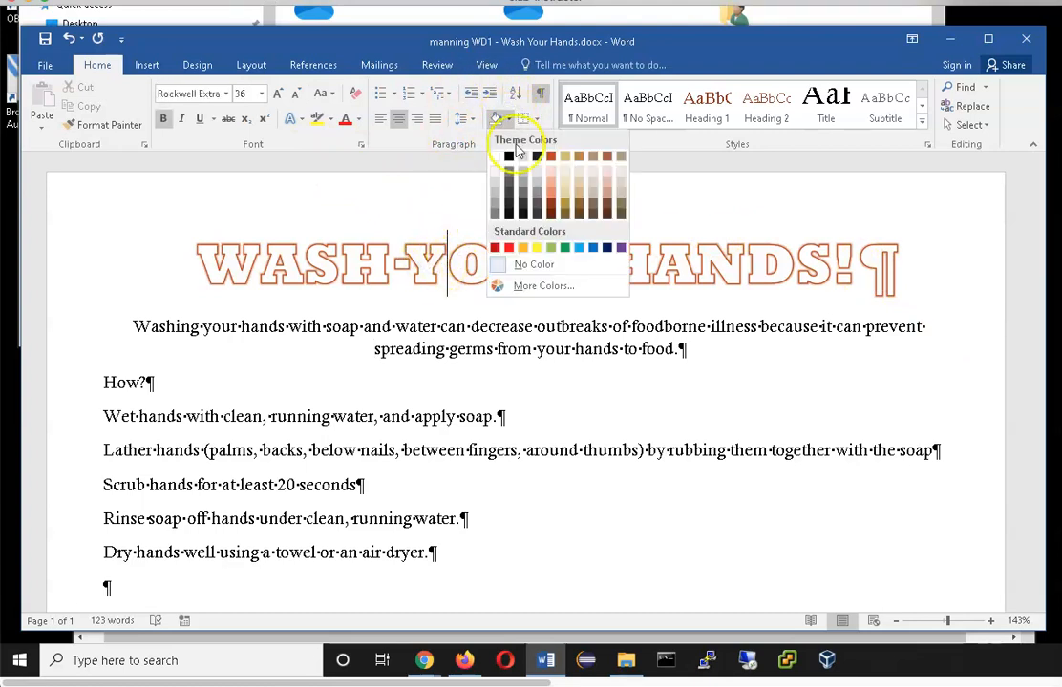
{"action": "left_click", "coordinate": [594, 208]}
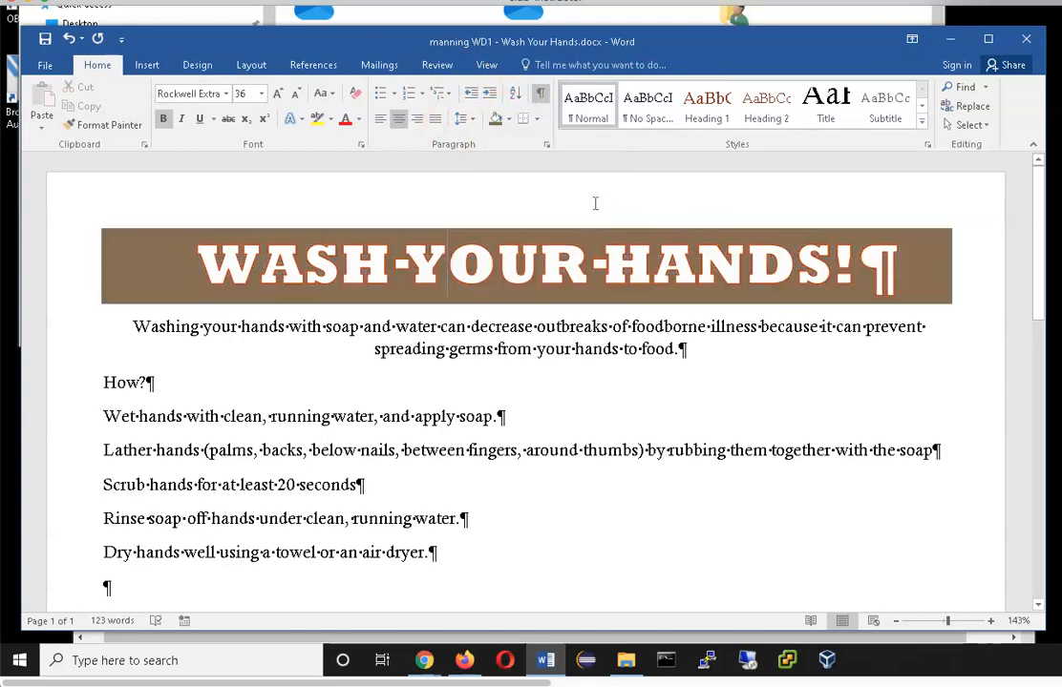